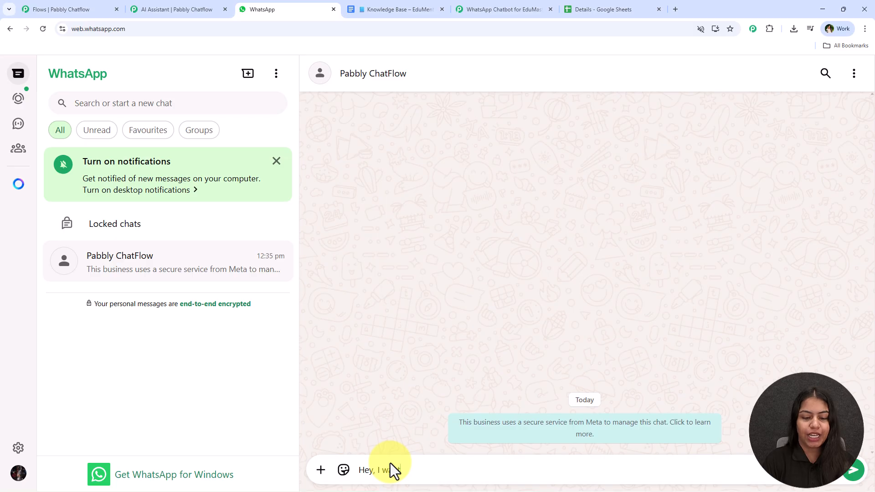
Step: Send 'Hey, I want to book a demo', then pick Explore Courses and reply with Social Media Ads
text(ook a demo)
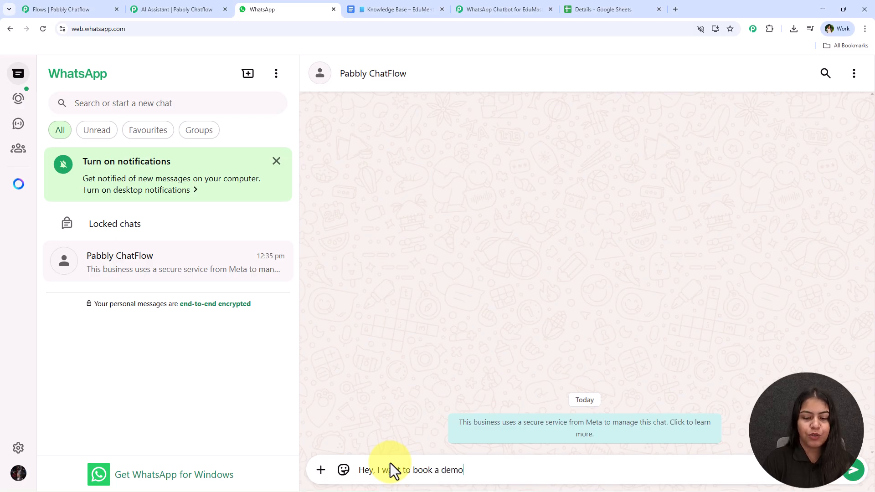
key(Return)
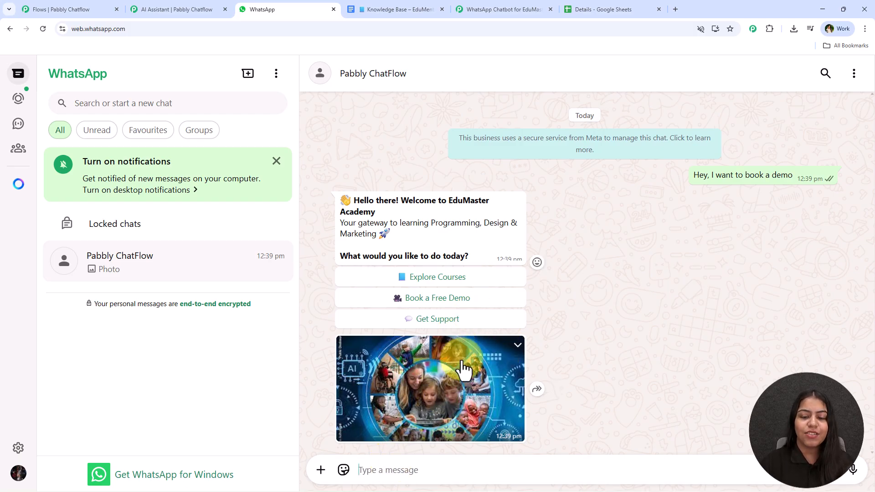
click(463, 277)
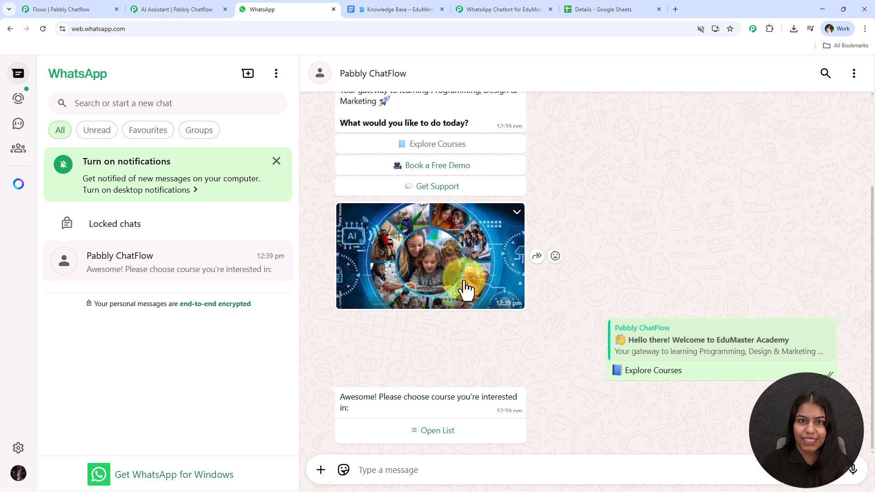
click(428, 433)
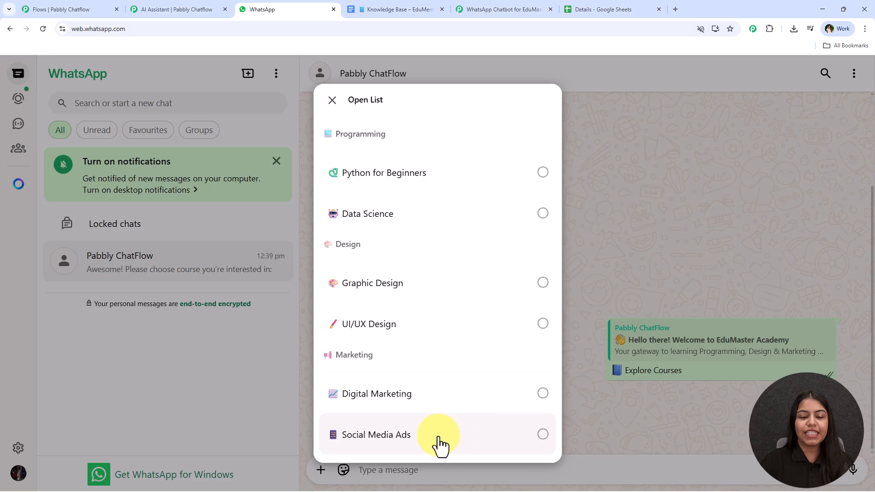
click(391, 438)
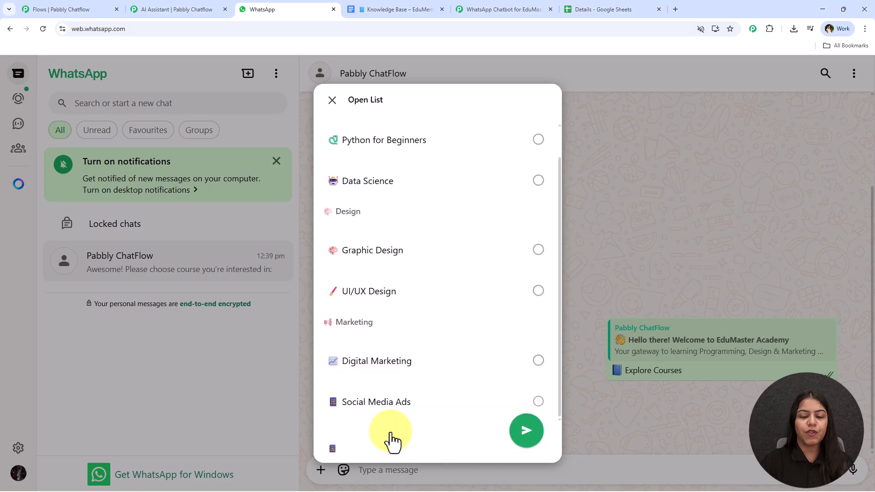
click(533, 435)
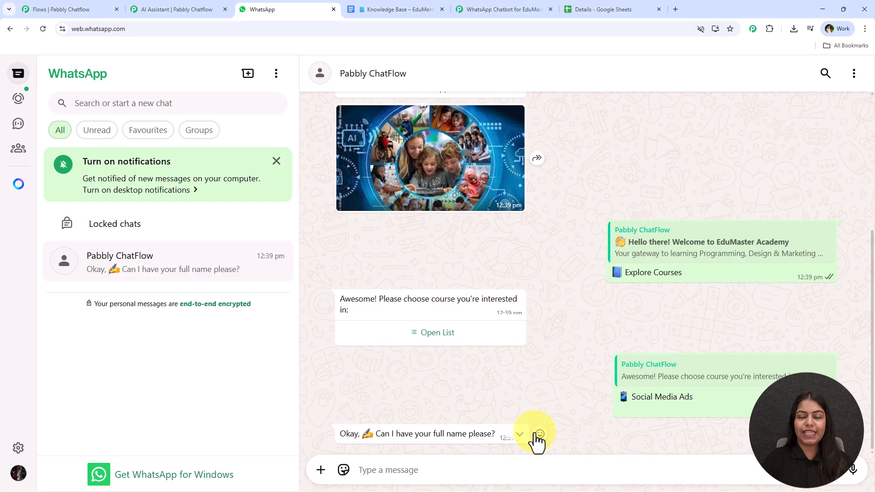
Step: Reply with the user's full name and e-mail address, then choose Offline classes
text(Te)
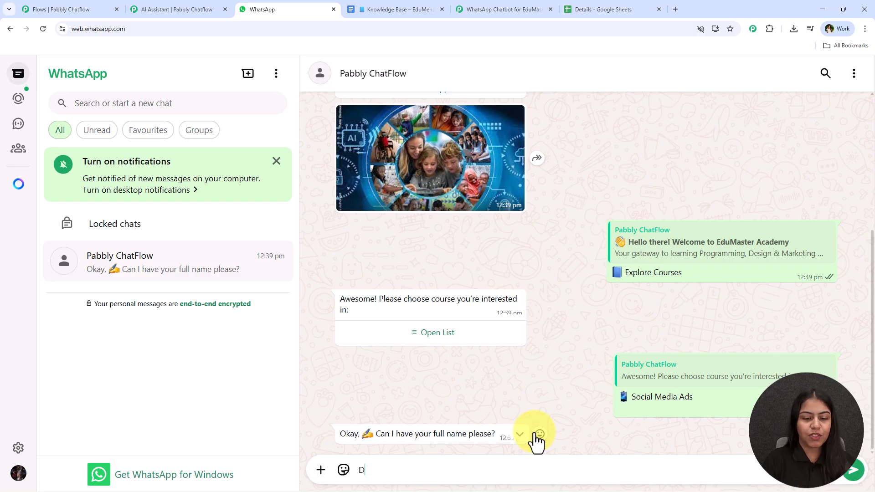
key(BackSpace)
key(BackSpace)
text(Test User)
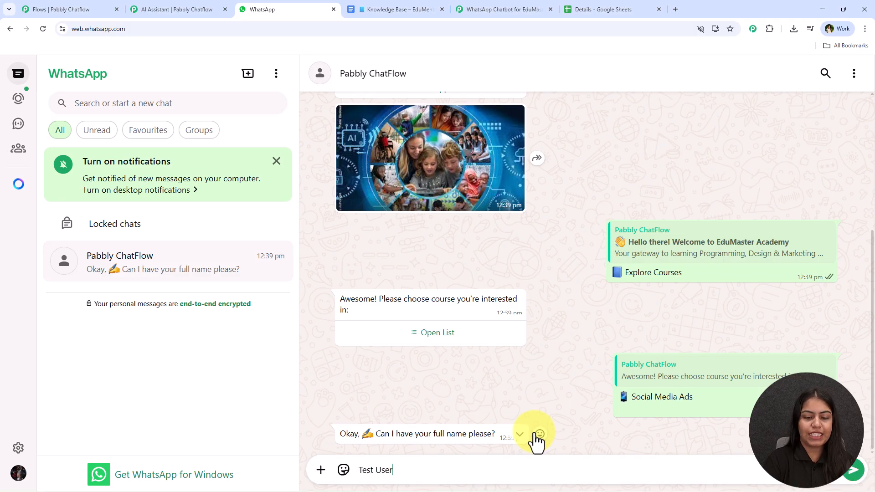
key(Return)
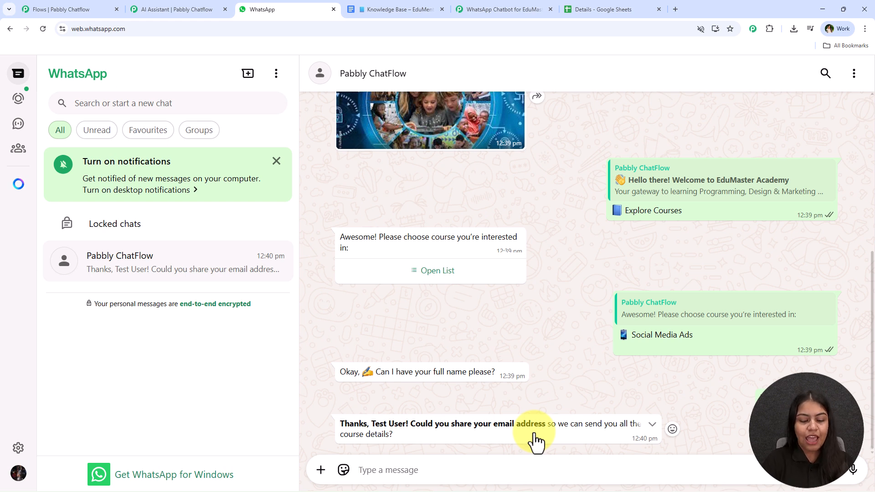
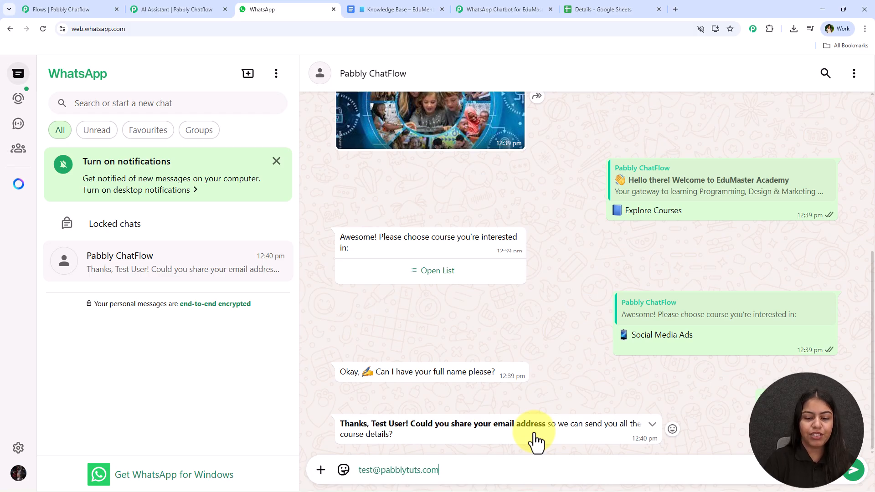
key(Return)
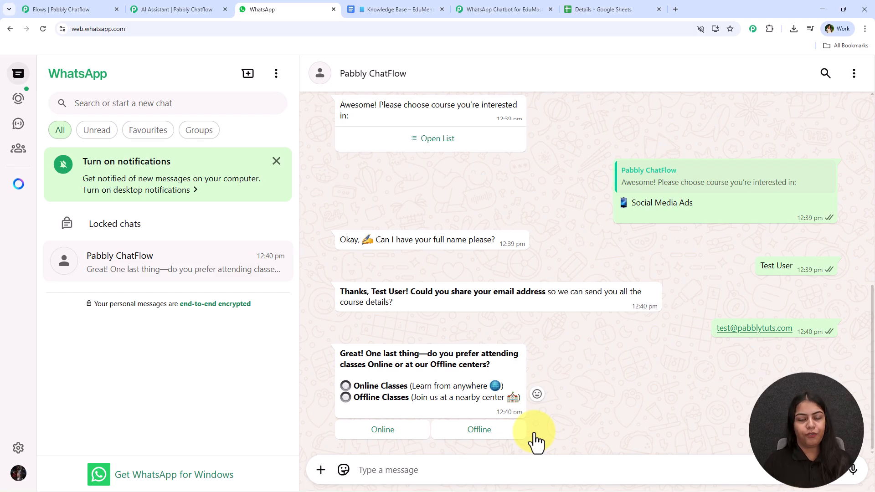
click(487, 430)
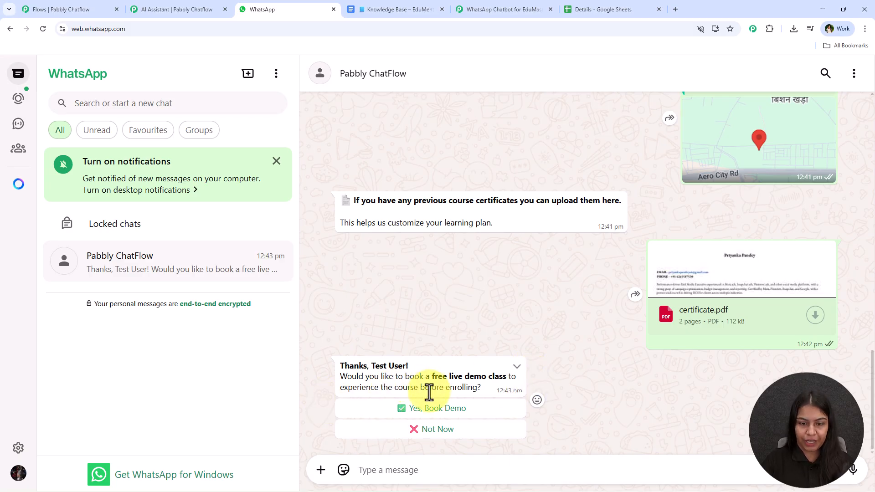
Step: Accept the free live demo class offer with 'Yes, Book Demo'
click(463, 416)
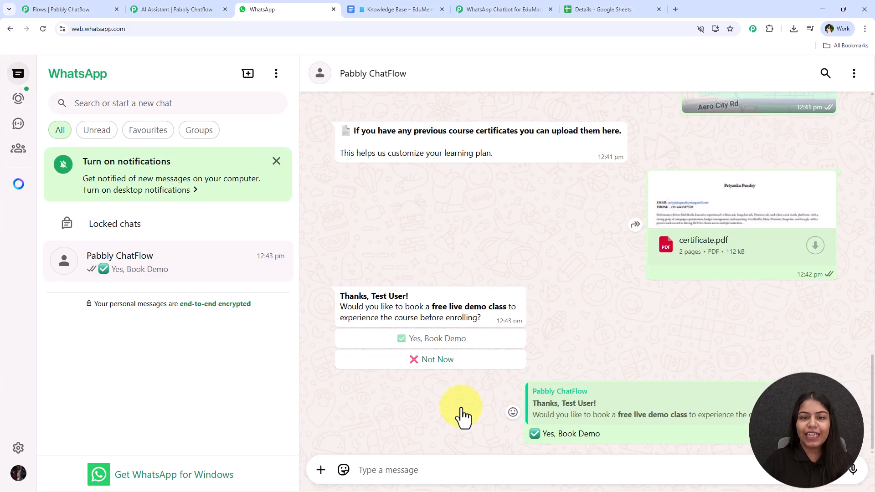
scroll(613, 364, up, 20)
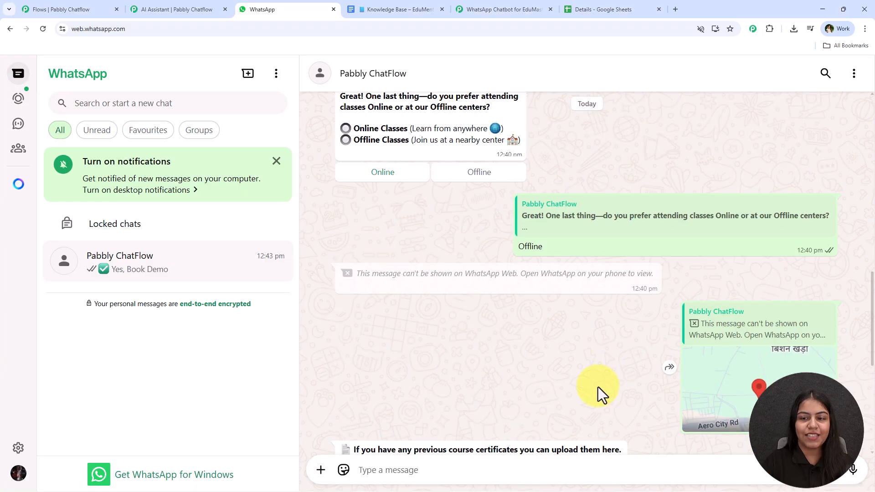
scroll(613, 325, down, 15)
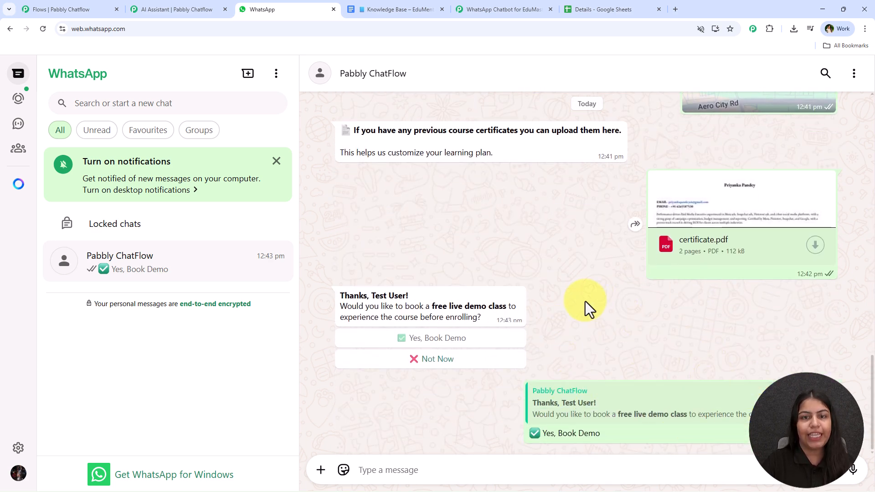
Step: Return to the WhatsApp Chatbot flow in the Pabbly Chatflow editor
click(96, 9)
scroll(428, 201, up, 5)
scroll(423, 217, up, 4)
Step: Pan the canvas to the demo question Text Button node and its True/False Condition node
drag(365, 419, 469, 226)
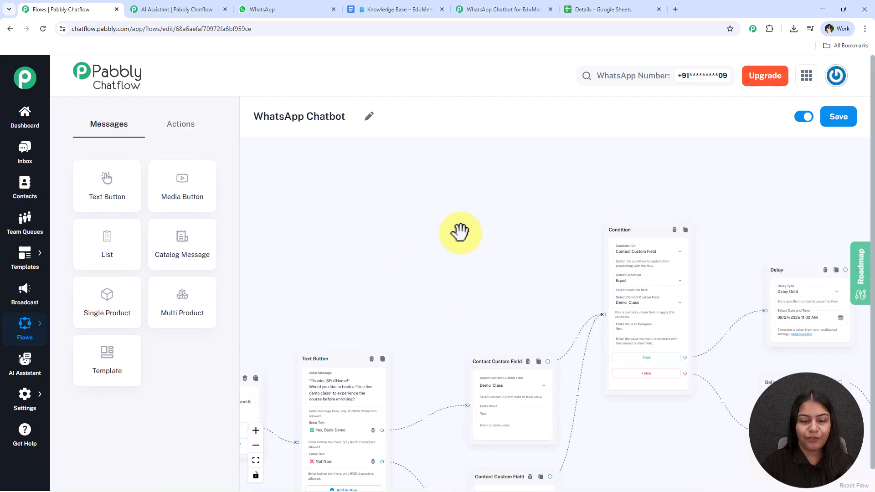
drag(414, 293, 571, 162)
scroll(559, 196, up, 5)
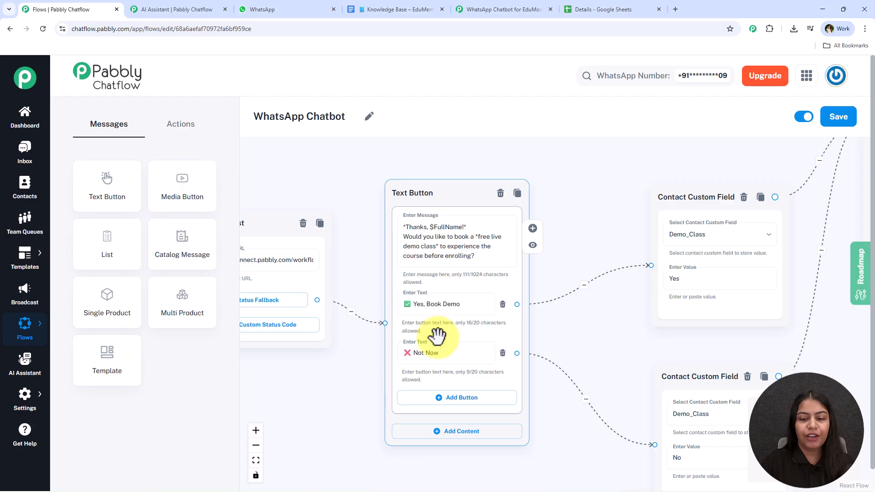
drag(660, 168, 735, 147)
drag(636, 209, 674, 142)
Step: Follow the flow past the Contact Custom Field nodes to the 2-hour Delay and reminder Text Button
drag(606, 200, 258, 217)
drag(672, 172, 325, 259)
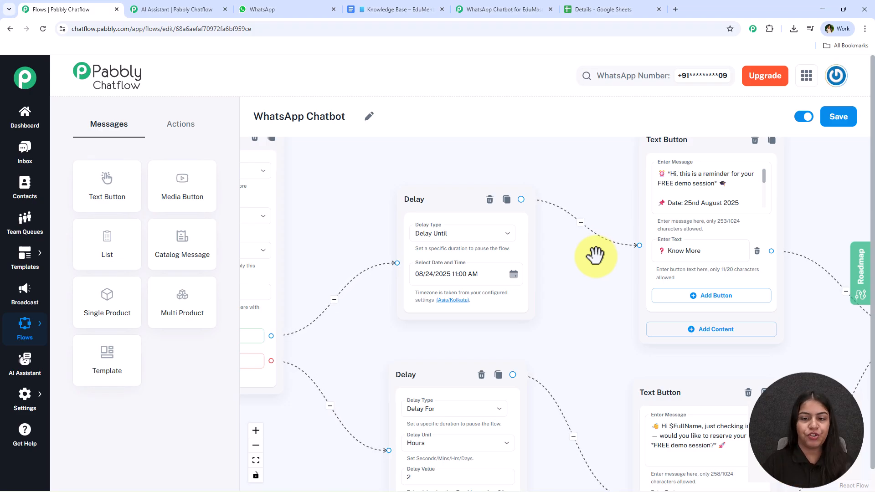
scroll(595, 255, down, 5)
scroll(526, 288, up, 5)
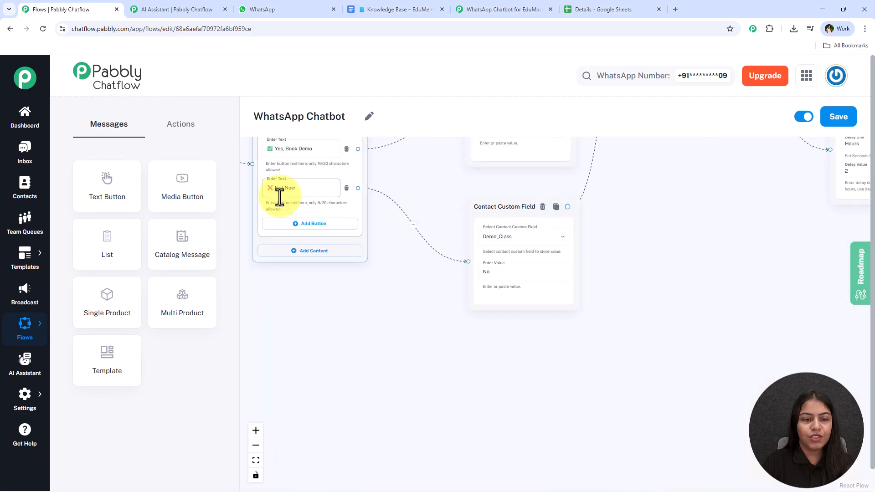
drag(632, 267, 301, 303)
drag(749, 345, 546, 365)
scroll(534, 328, up, 4)
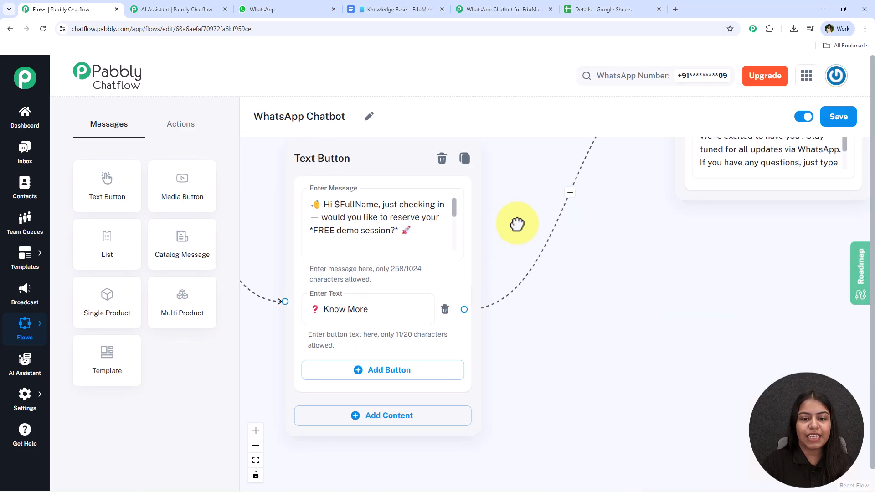
drag(511, 217, 575, 258)
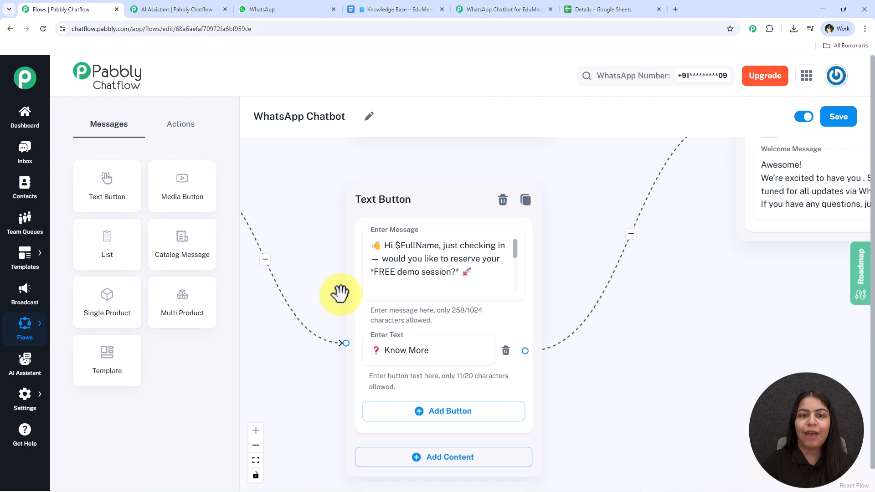
scroll(385, 297, down, 2)
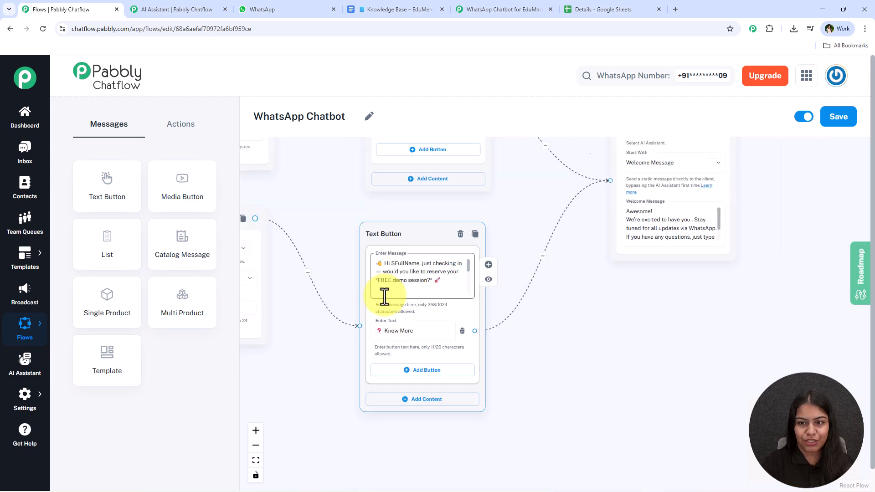
drag(384, 297, 426, 292)
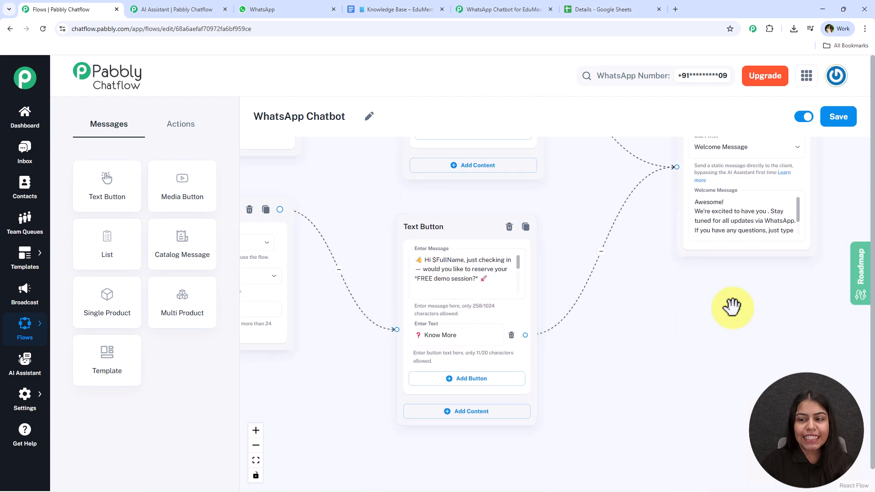
scroll(584, 228, down, 1)
scroll(744, 203, down, 2)
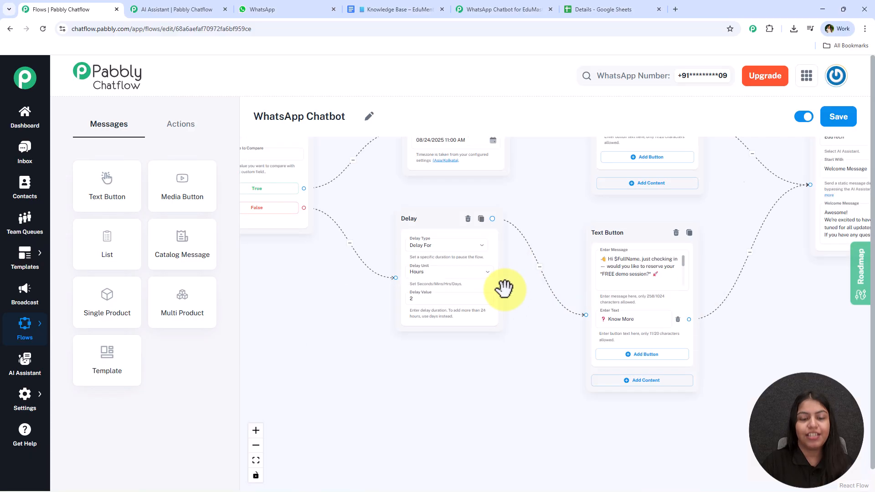
scroll(344, 300, down, 3)
drag(343, 300, 609, 160)
Step: Choose Get Support in the WhatsApp chat and ask the AI assistant about payment methods
click(250, 8)
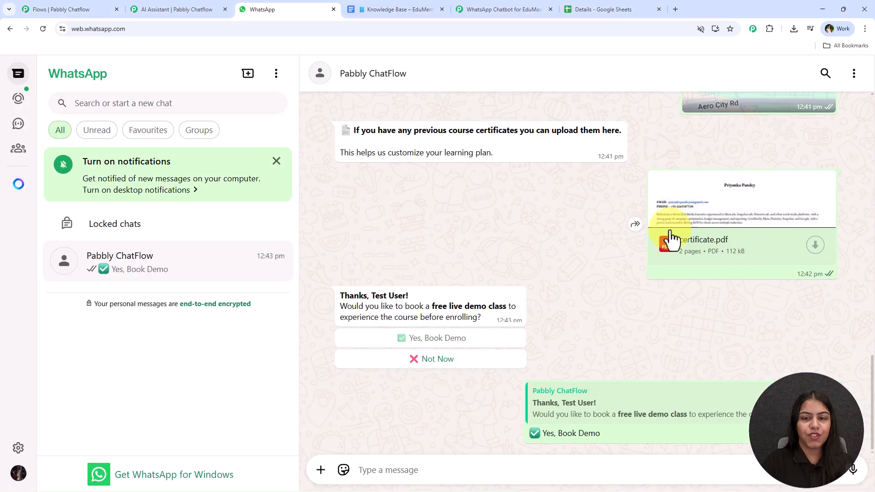
scroll(579, 301, up, 10)
scroll(579, 303, up, 7)
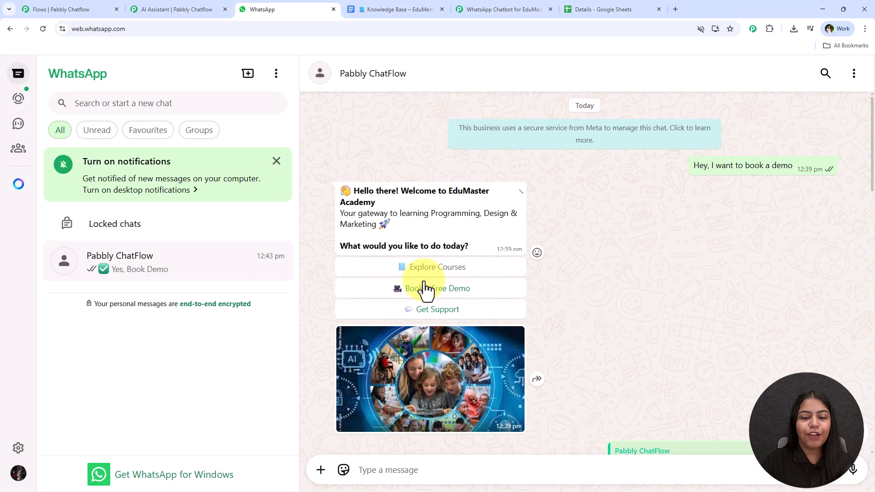
click(420, 316)
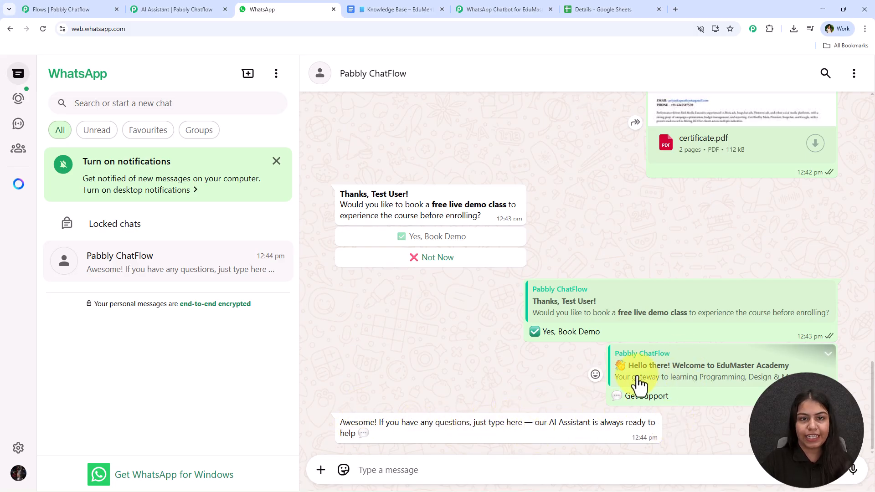
click(423, 468)
text(P)
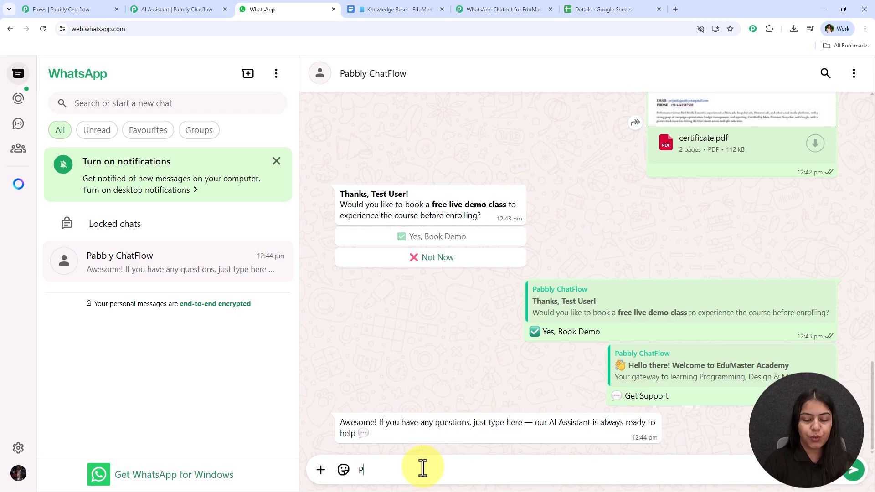
text(ayment methods?)
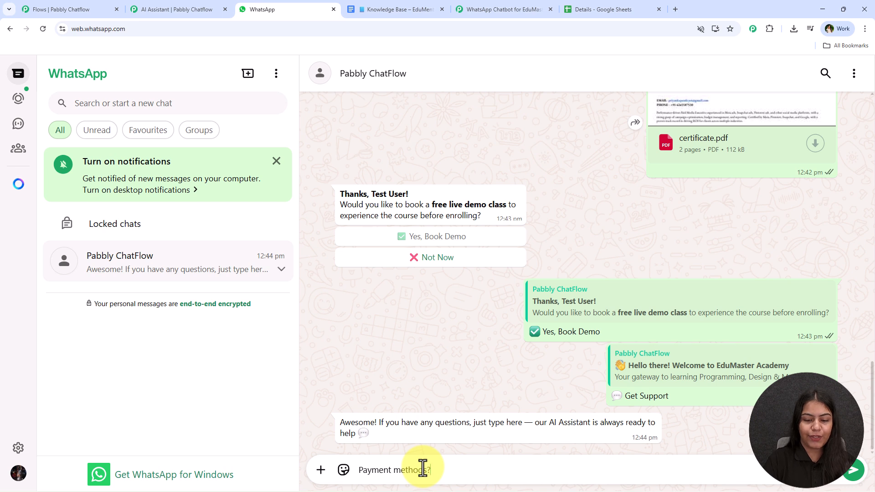
key(Return)
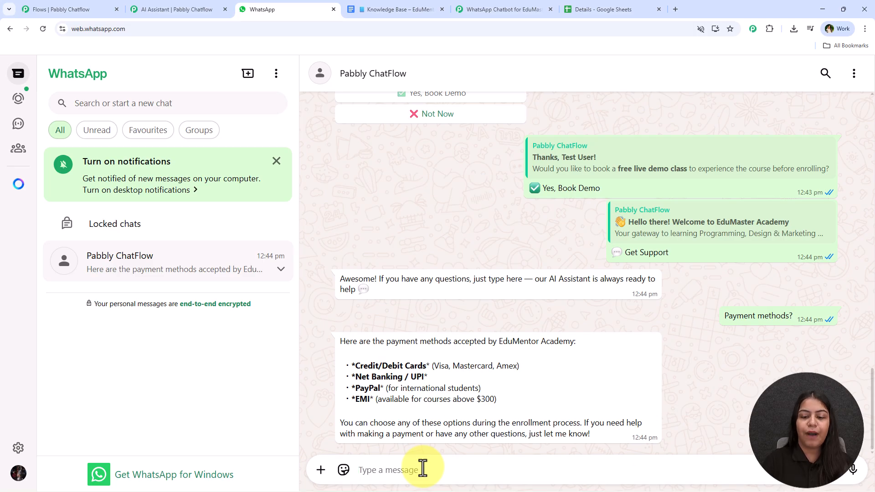
Step: Ask 'enrollment process?' using the phrase copied from the reply, then view the AI Assistant page
mouse_move(517, 423)
mouse_down()
mouse_move(580, 420)
mouse_move(511, 420)
mouse_up()
key(ctrl+c)
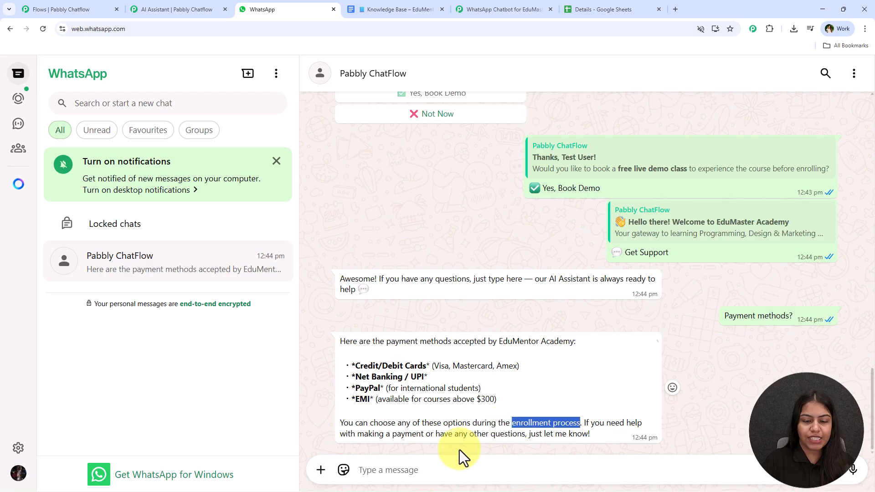
click(446, 469)
key(ctrl+v)
text(?)
key(Return)
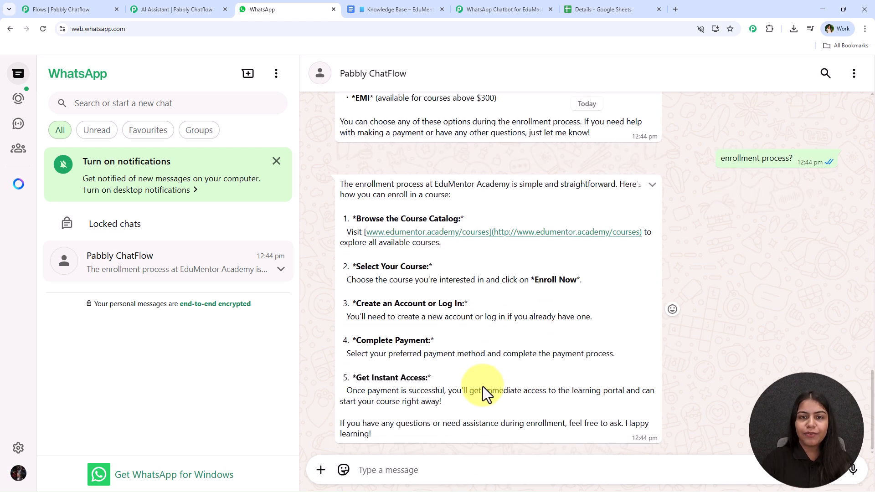
click(171, 8)
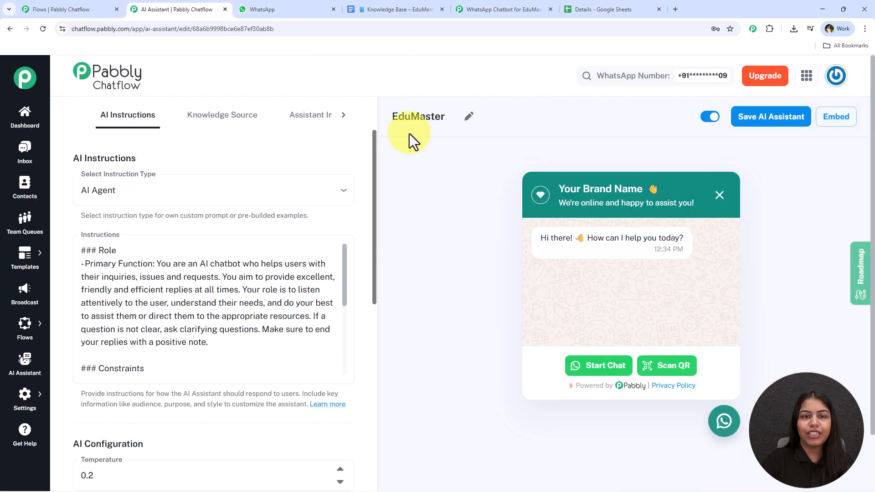
Step: Scroll through the EduMentor Academy knowledge base document, then go back to the WhatsApp chat
click(387, 9)
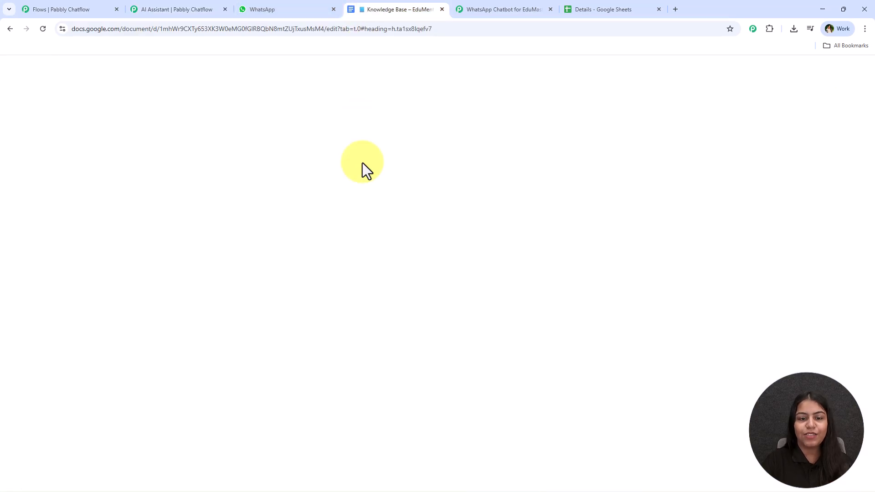
scroll(354, 275, down, 20)
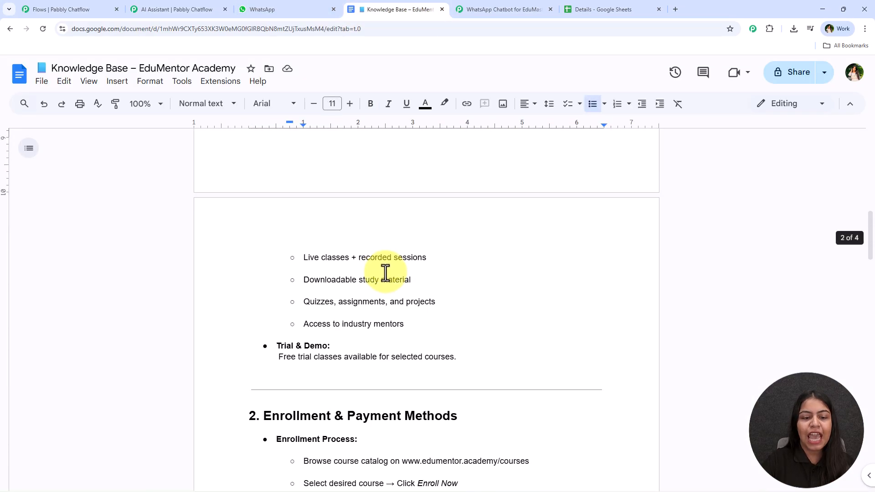
scroll(383, 278, down, 15)
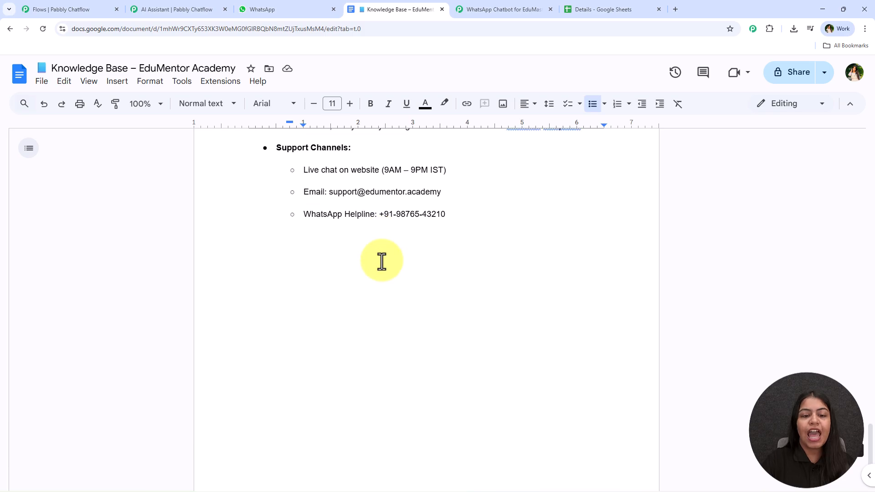
scroll(381, 289, up, 5)
click(315, 8)
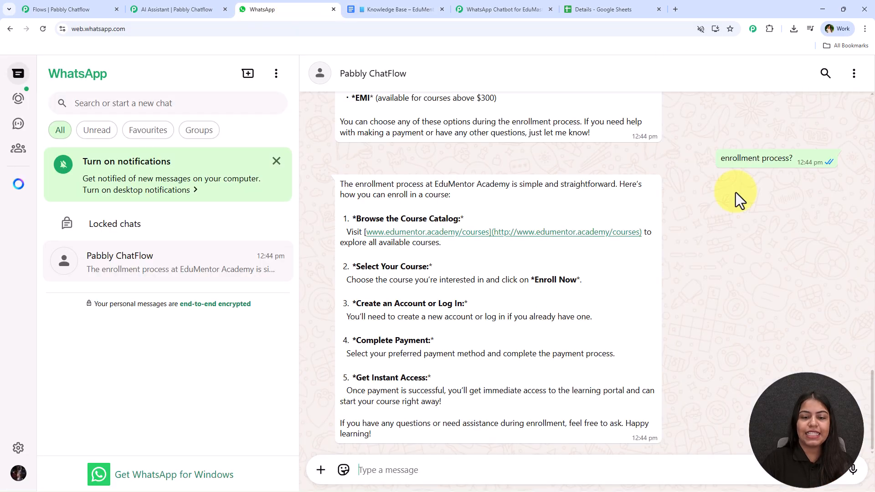
Step: Pan the flow past the Assign AI Assistant node to the welcome Text Button node
click(98, 9)
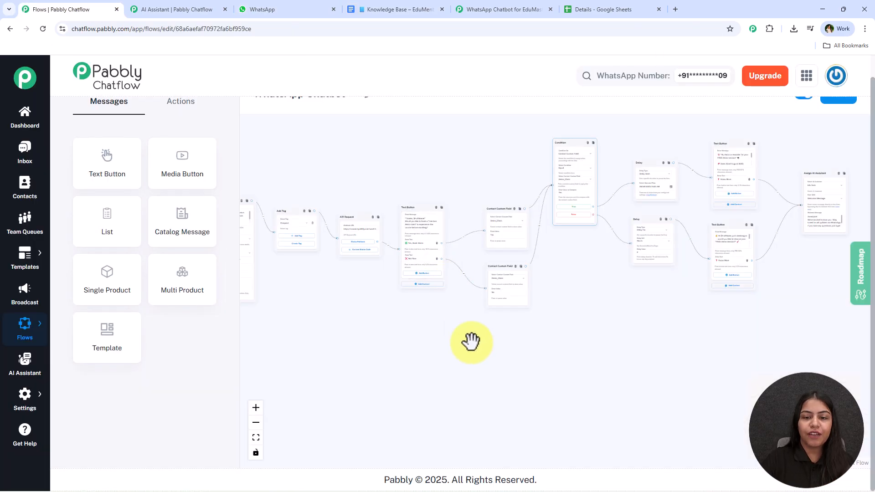
drag(617, 319, 768, 319)
drag(409, 337, 680, 398)
scroll(479, 343, up, 4)
drag(476, 346, 665, 418)
scroll(414, 355, up, 1)
scroll(413, 346, up, 3)
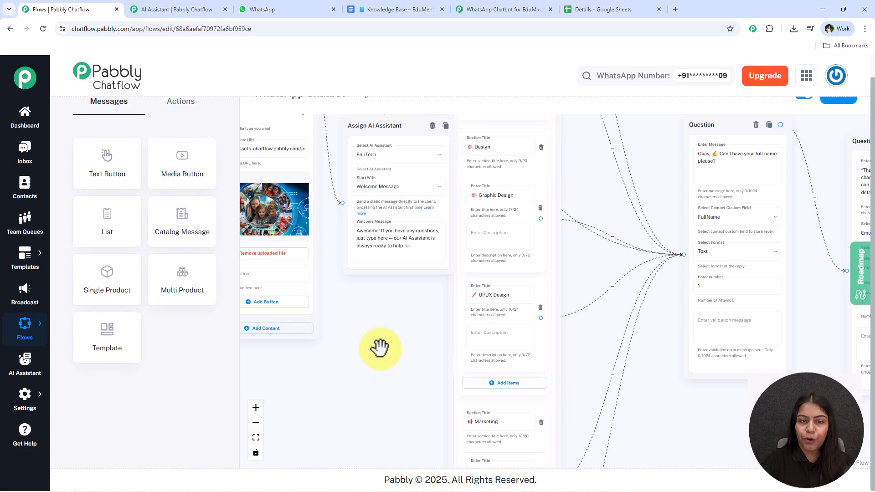
drag(377, 350, 601, 404)
drag(601, 358, 695, 491)
drag(408, 264, 314, 346)
scroll(416, 311, up, 2)
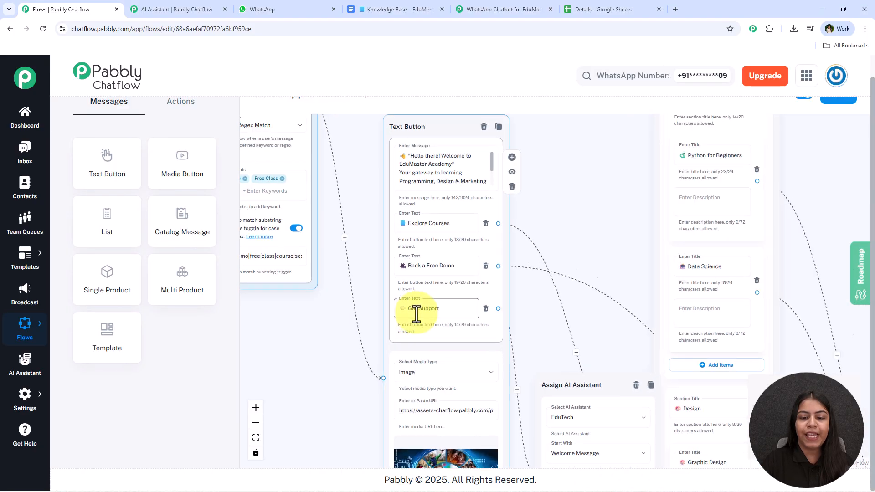
Step: Cycle through the WhatsApp, AI Assistant and flow editor tabs, ending on the WhatsApp chat
click(274, 9)
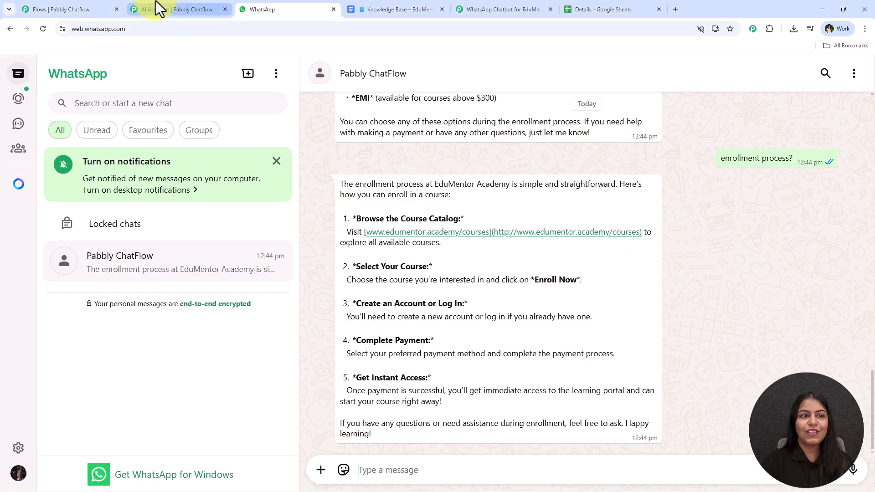
click(157, 9)
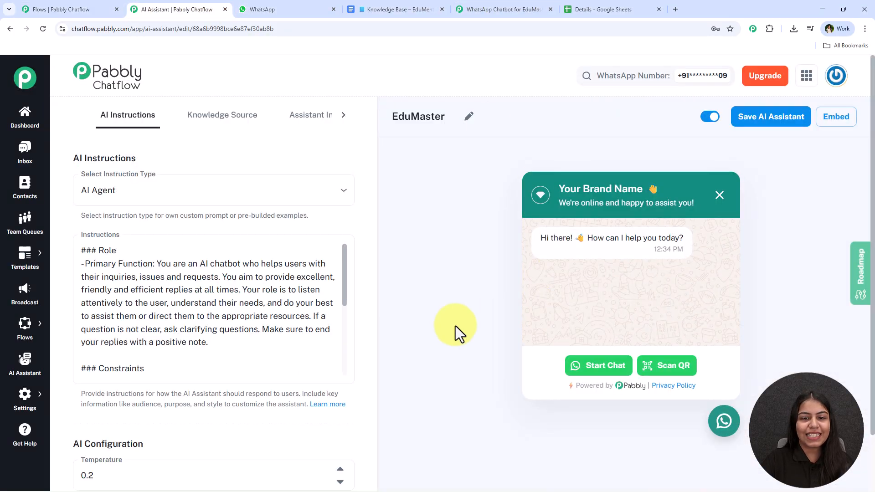
click(80, 9)
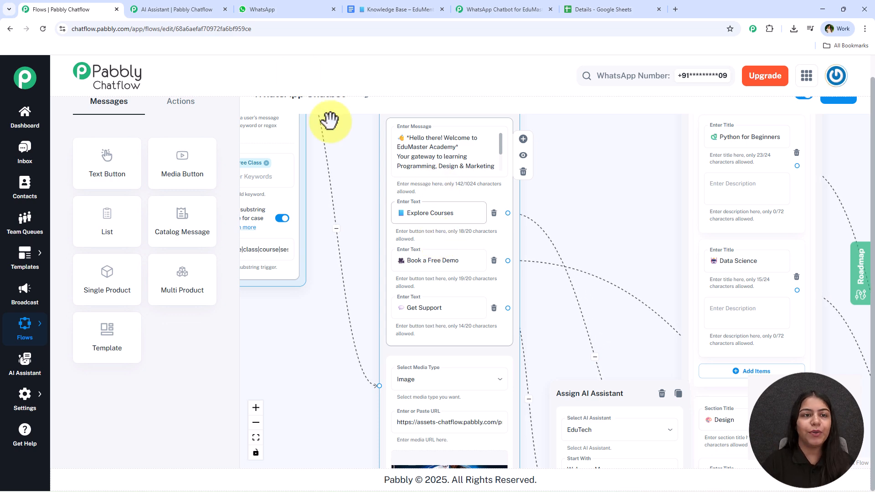
click(287, 13)
scroll(586, 307, up, 15)
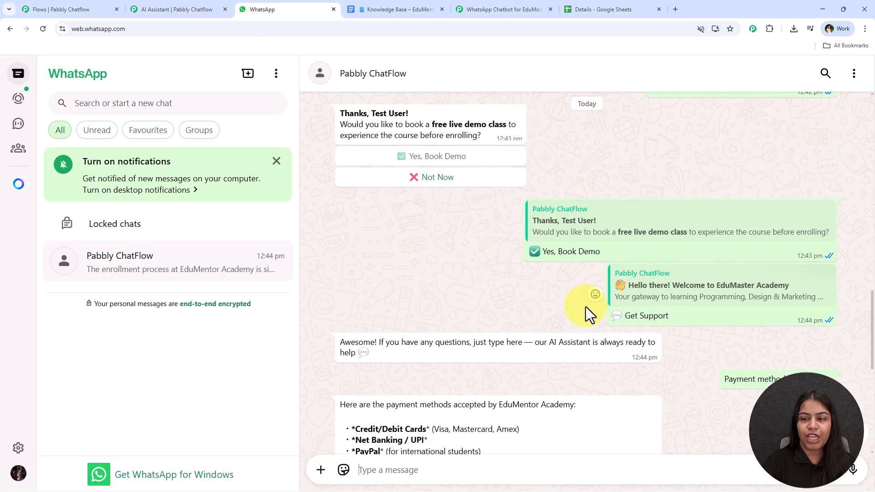
Step: Scroll back through the earlier chat replies, then open a new browser tab
scroll(595, 313, up, 10)
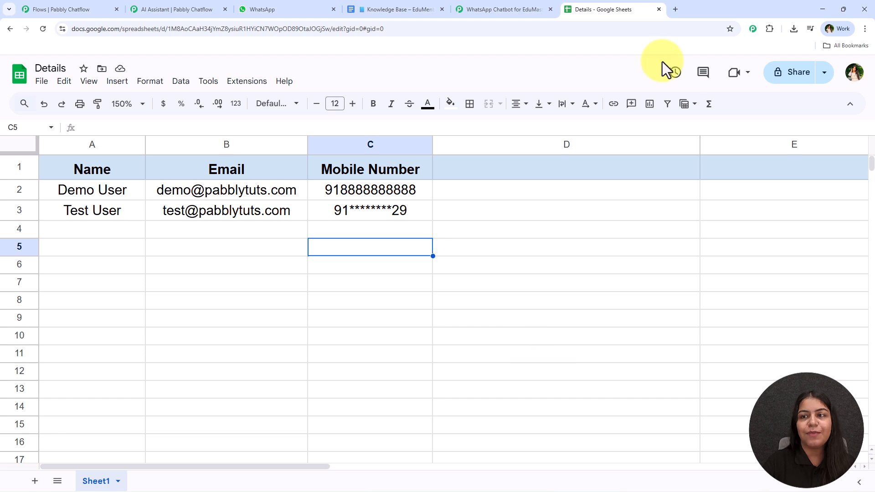
click(676, 9)
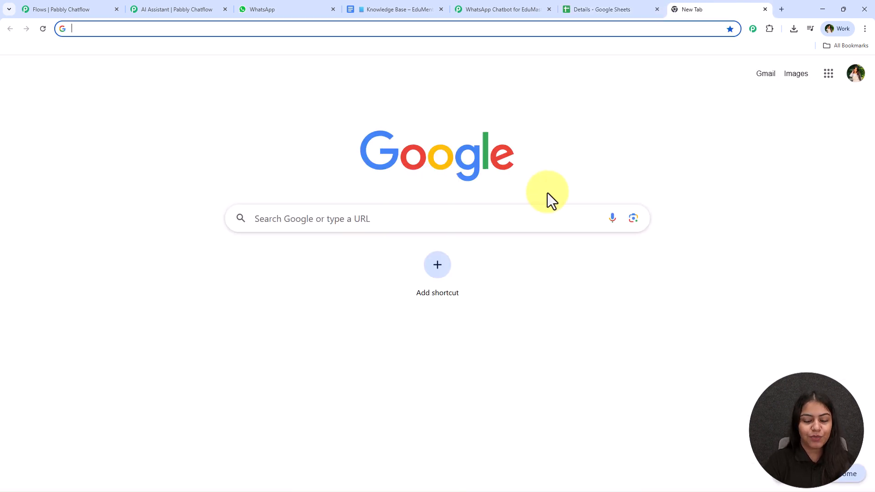
Step: Start loading pabbly.com/chatflo in the new tab, then return to the Flows tab
text(pab)
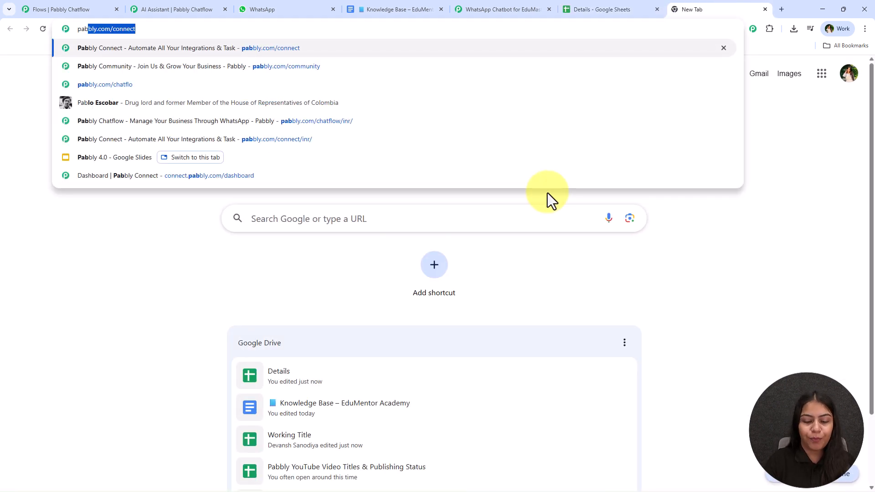
text(bly.com/chat)
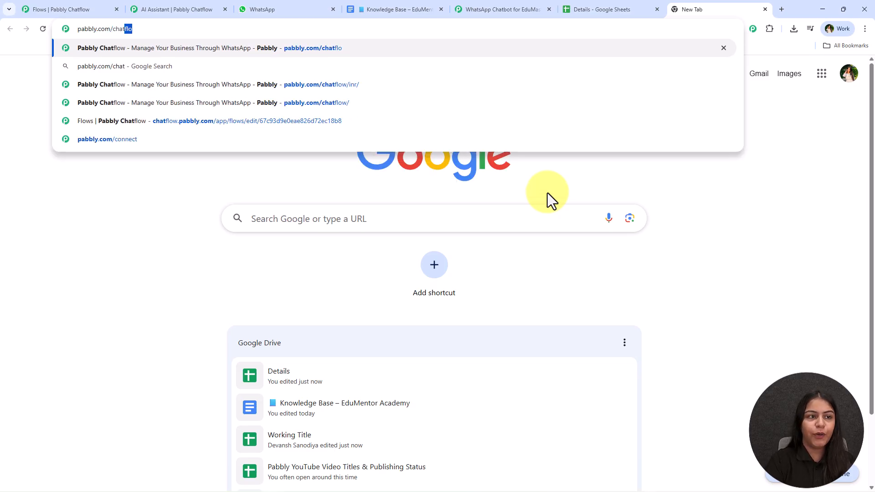
key(Return)
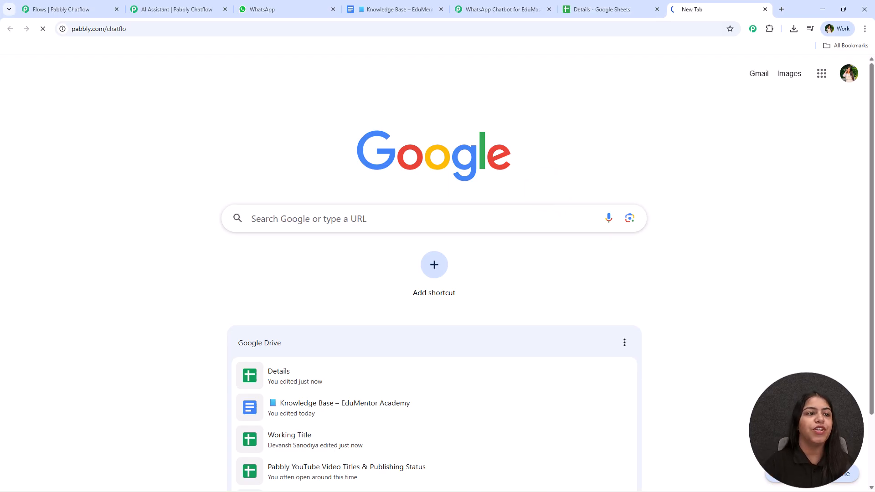
click(89, 2)
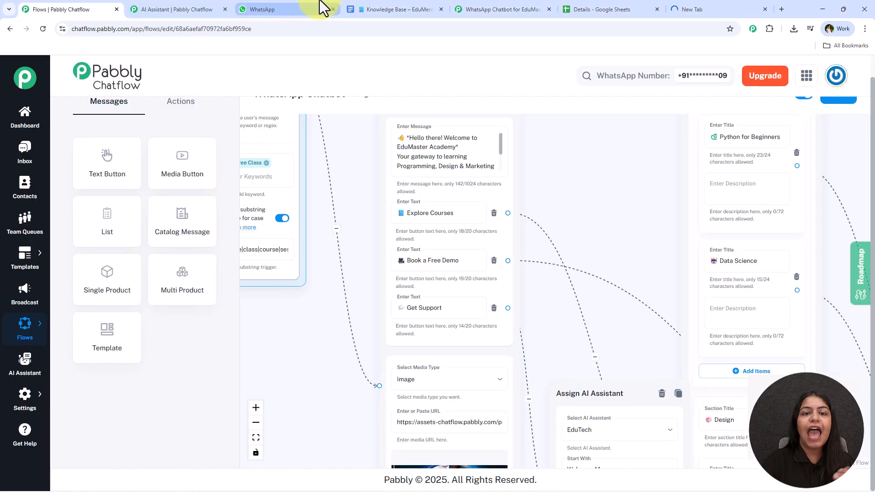
Step: Scroll through the full WhatsApp test conversation, then view the loaded Pabbly Chatflow homepage
click(201, 7)
click(289, 8)
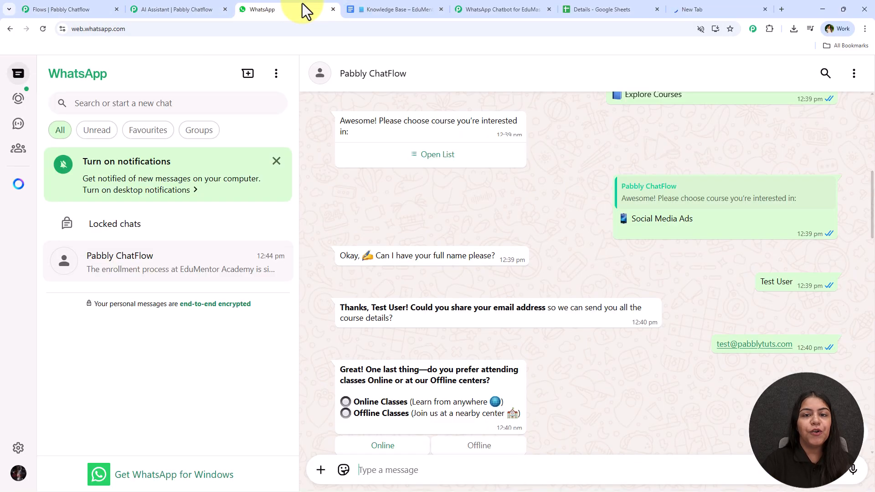
scroll(496, 329, up, 10)
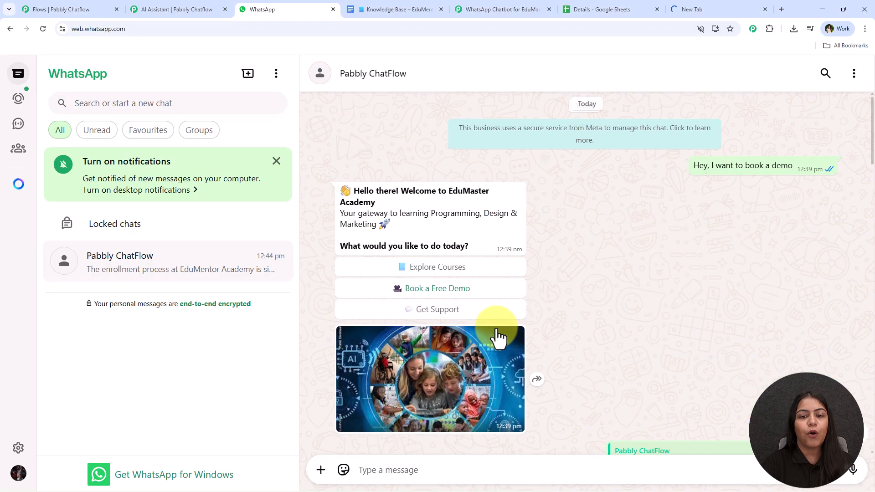
scroll(502, 321, down, 15)
scroll(512, 319, down, 4)
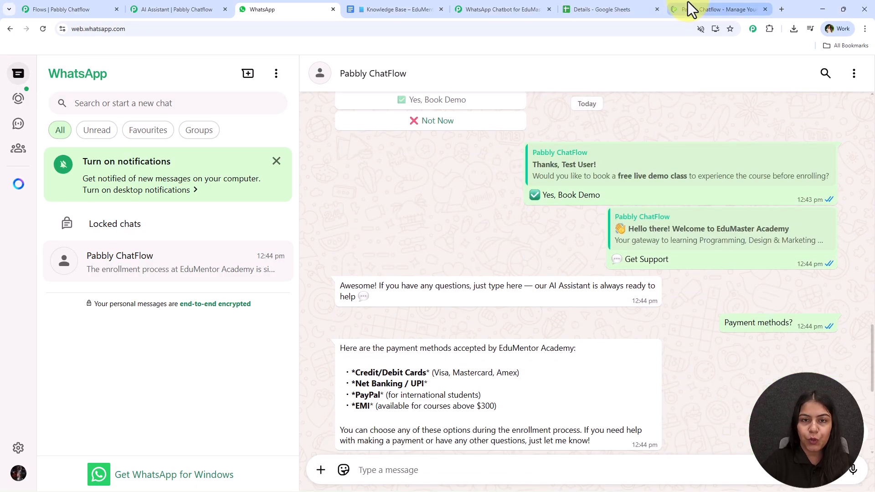
click(688, 9)
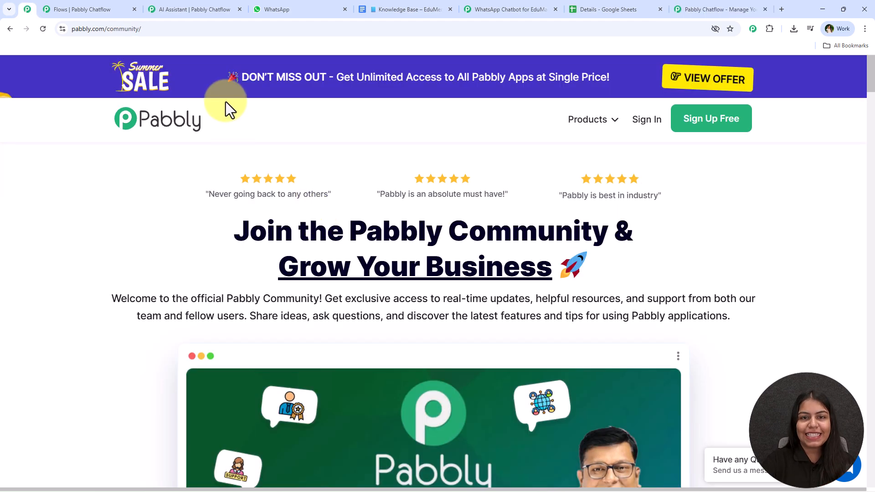
Step: Browse the Pabbly Community page, then switch to the Pabbly Chatflow site and dismiss the Independence Day offer
middle_click(218, 150)
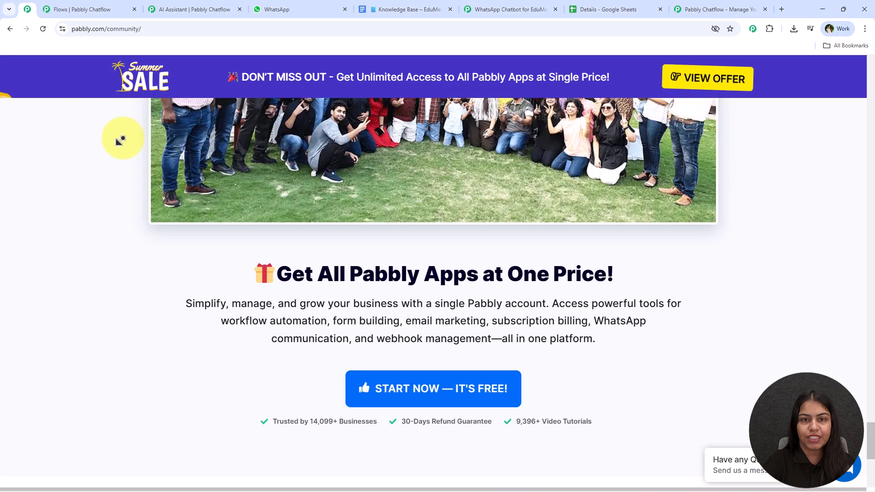
middle_click(134, 141)
scroll(130, 251, up, 10)
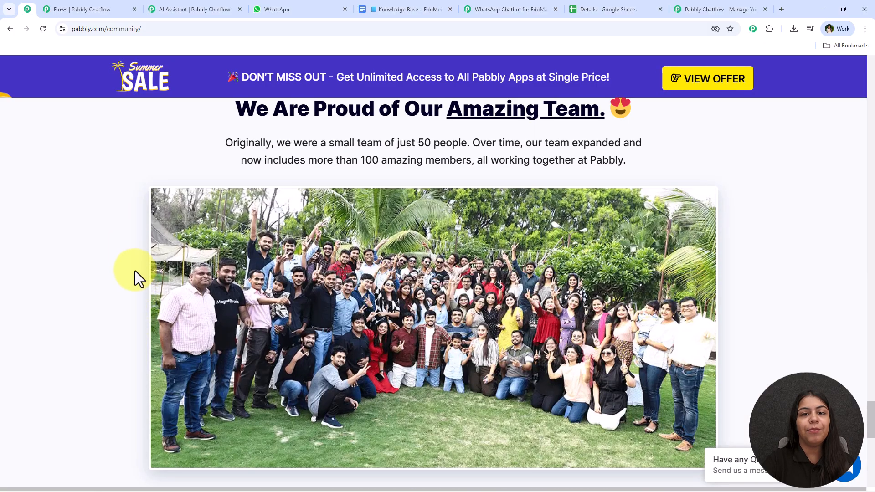
scroll(133, 271, up, 8)
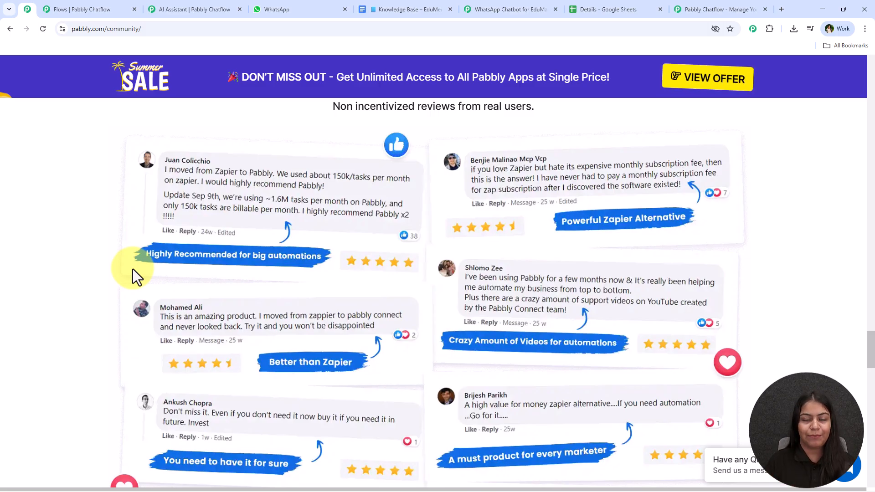
scroll(115, 278, up, 3)
scroll(64, 132, up, 15)
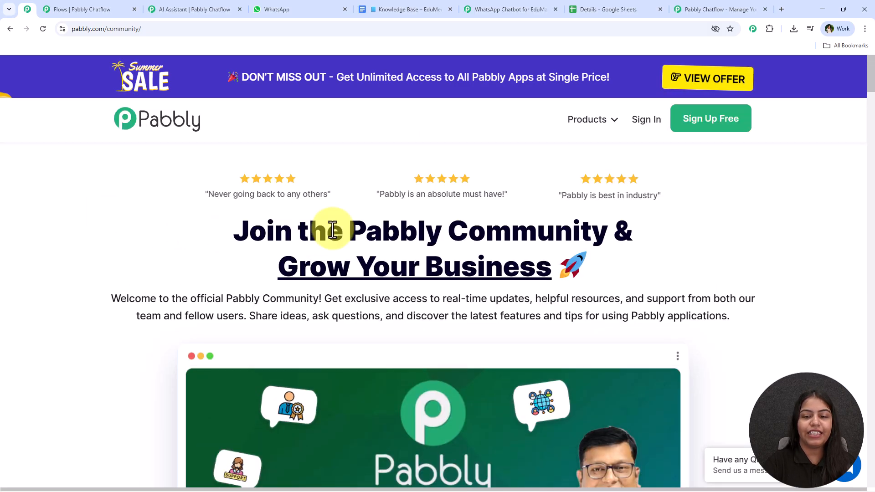
drag(235, 230, 616, 230)
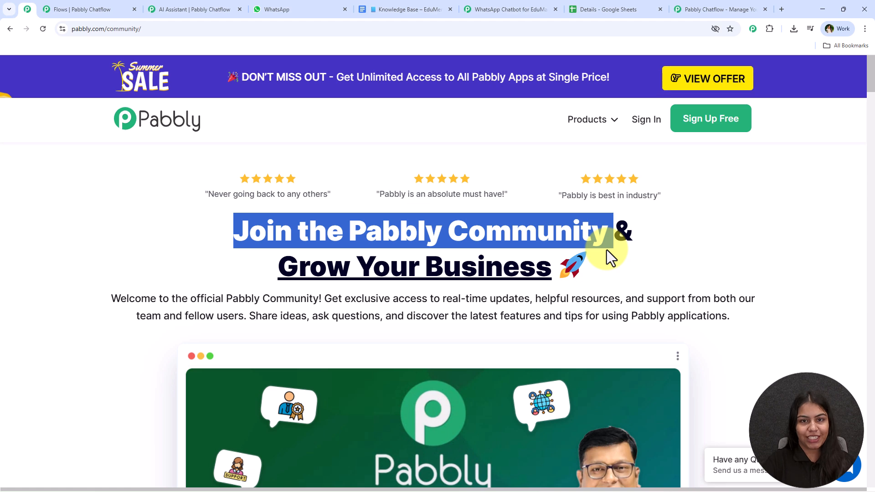
click(683, 3)
click(596, 138)
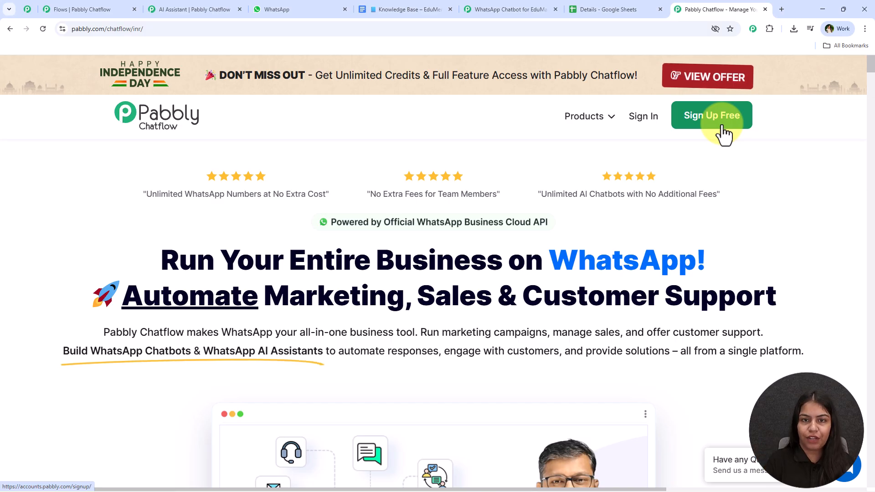
Step: Sign in to Pabbly and launch Pabbly Chatflow from the All Apps list with Access Now
click(633, 124)
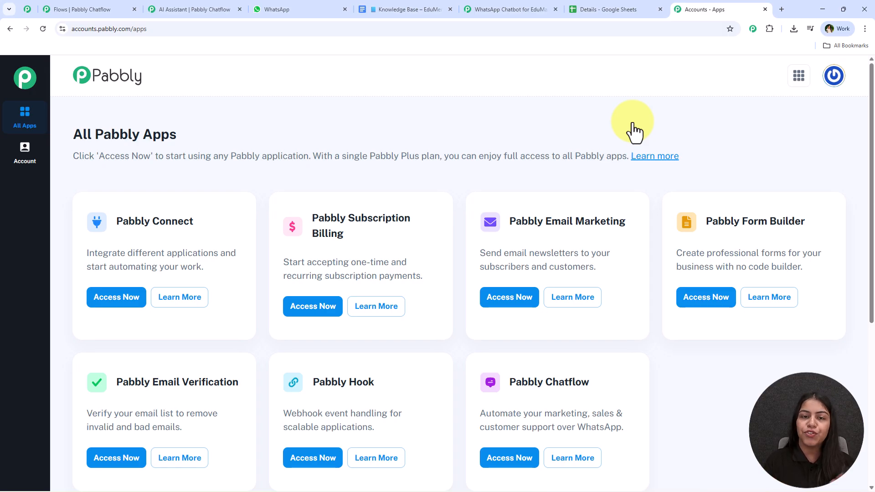
scroll(636, 168, down, 3)
drag(509, 246, 620, 250)
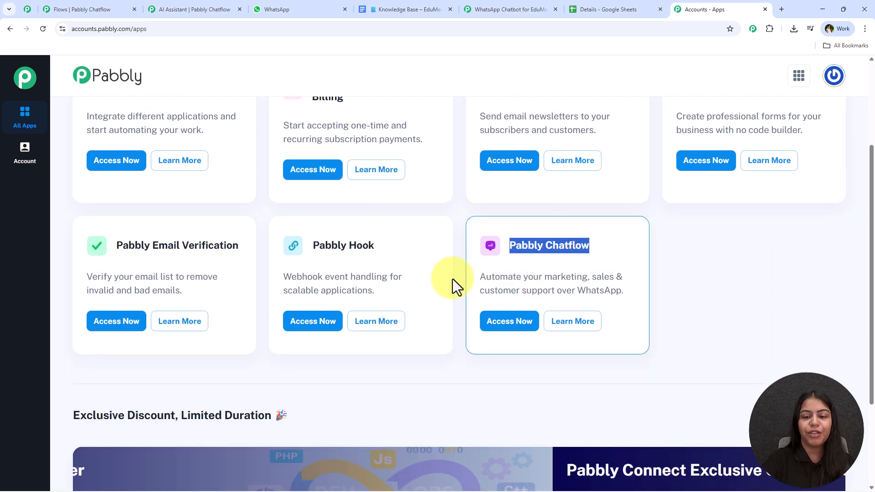
drag(473, 277, 624, 296)
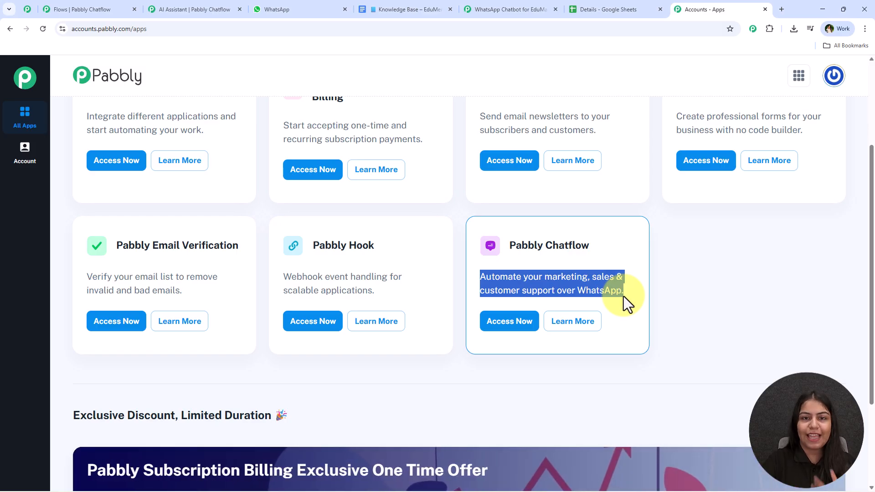
click(492, 334)
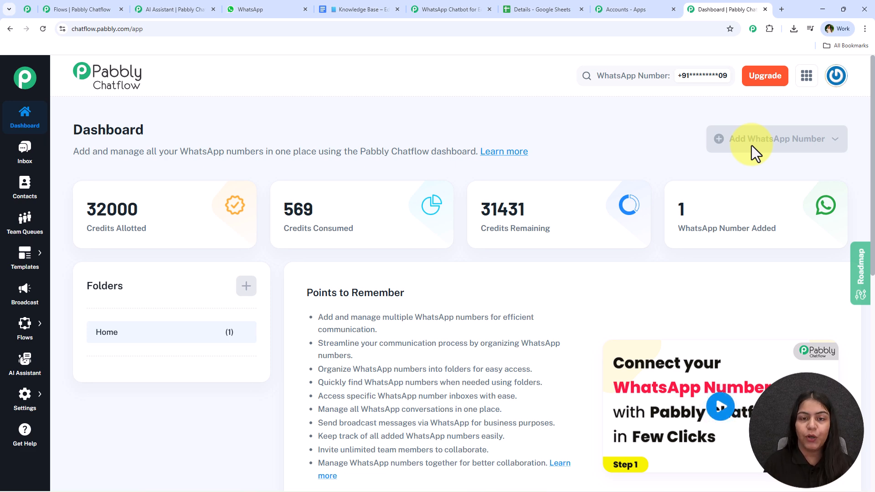
scroll(749, 155, down, 3)
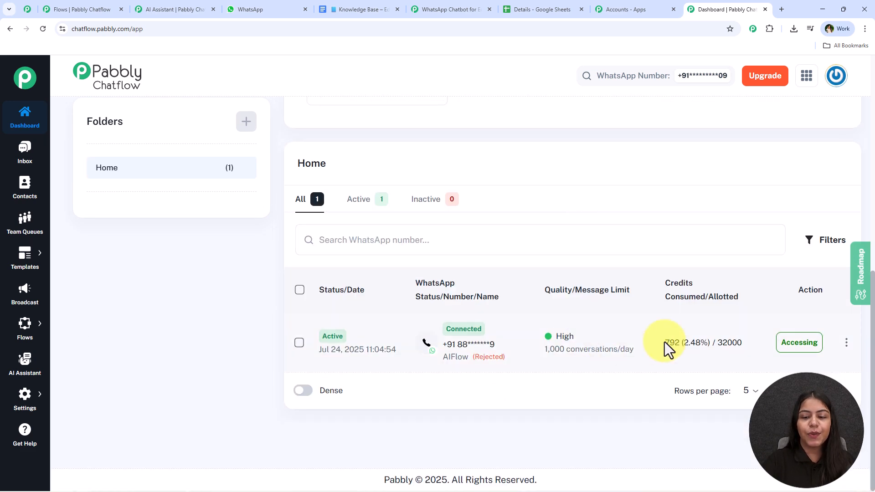
middle_click(250, 348)
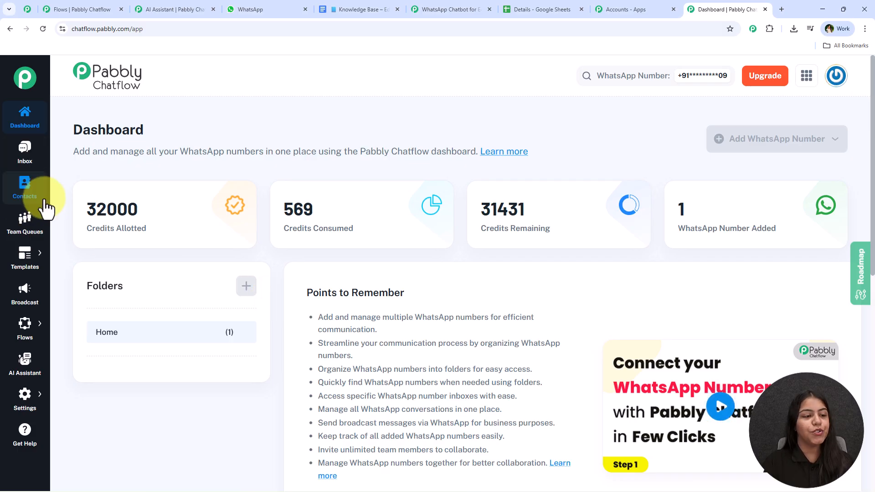
scroll(18, 273, down, 1)
scroll(10, 374, up, 1)
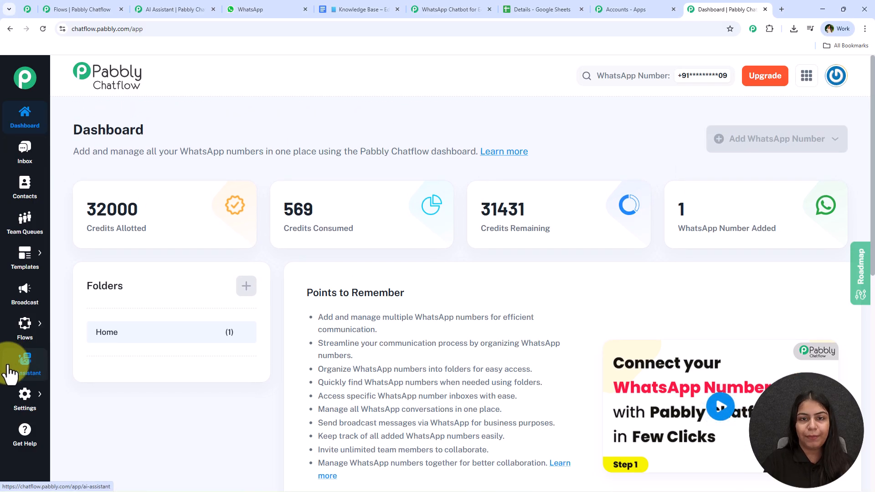
mouse_move(23, 346)
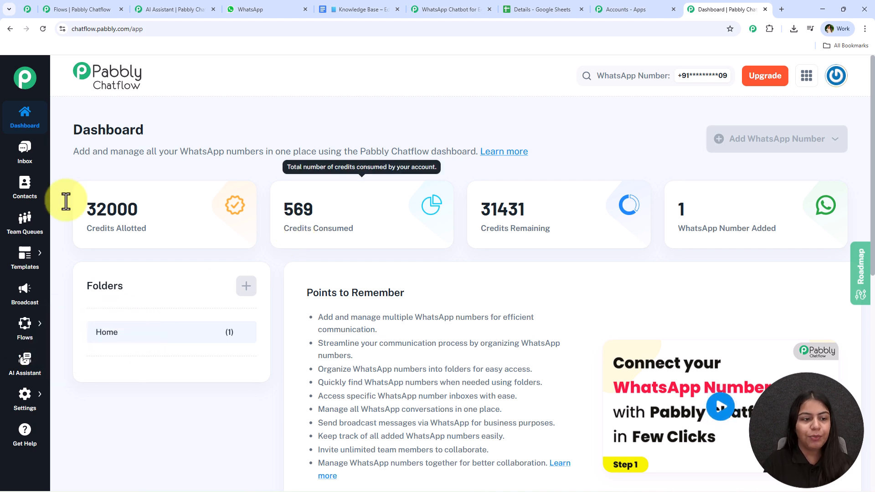
Step: Open the Flows list and start a new untitled flow
mouse_move(39, 331)
click(84, 321)
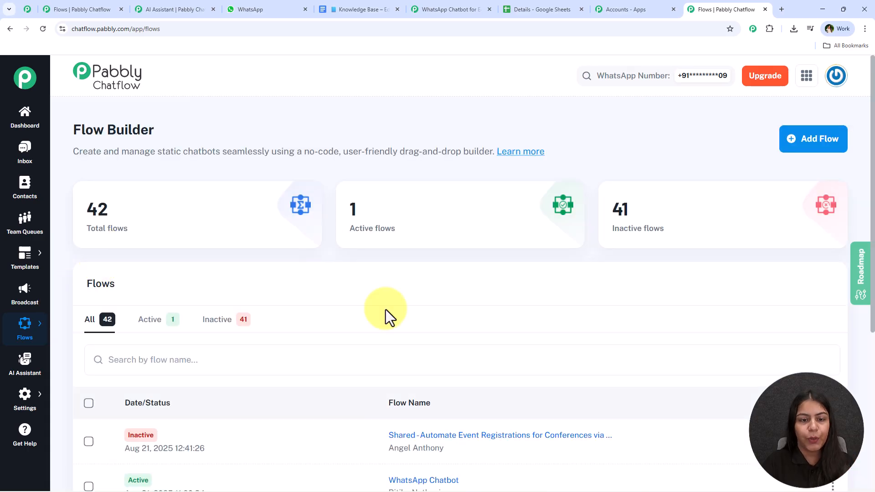
drag(87, 215, 147, 218)
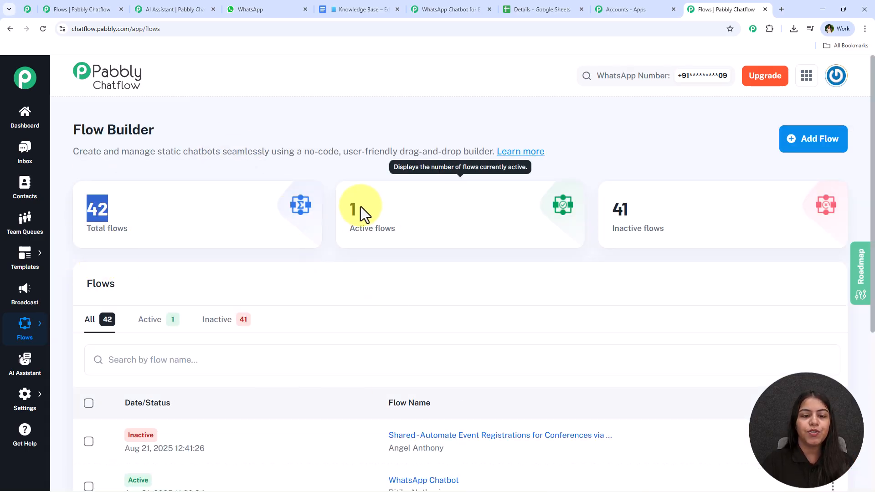
drag(350, 211, 390, 207)
drag(669, 215, 593, 213)
click(515, 257)
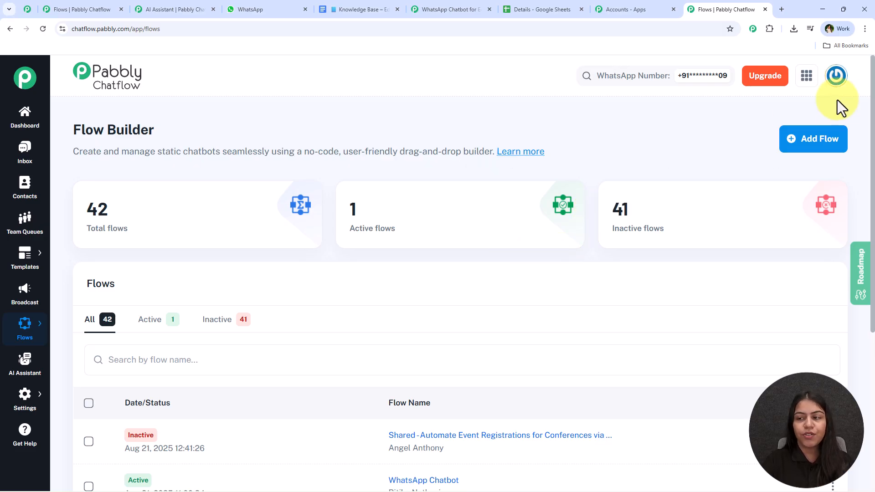
click(842, 148)
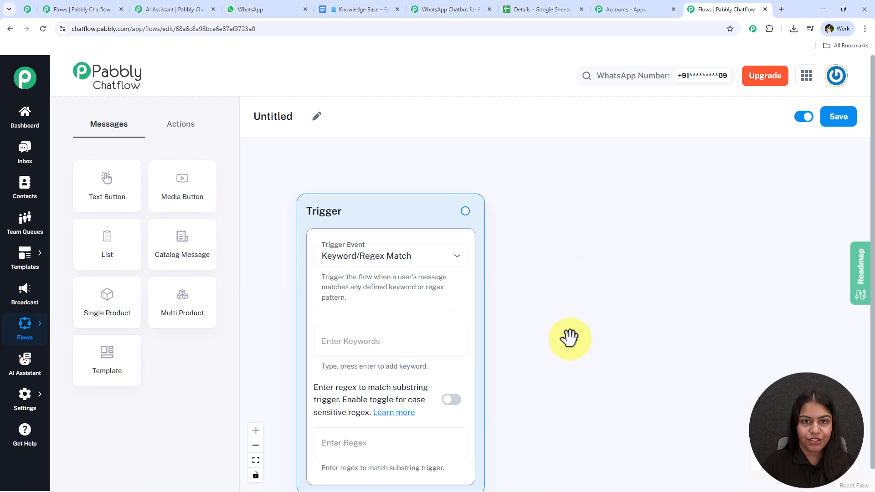
Step: Rename the untitled flow to 'WhatsApp Chatbot for EduMaster Academy'
click(318, 117)
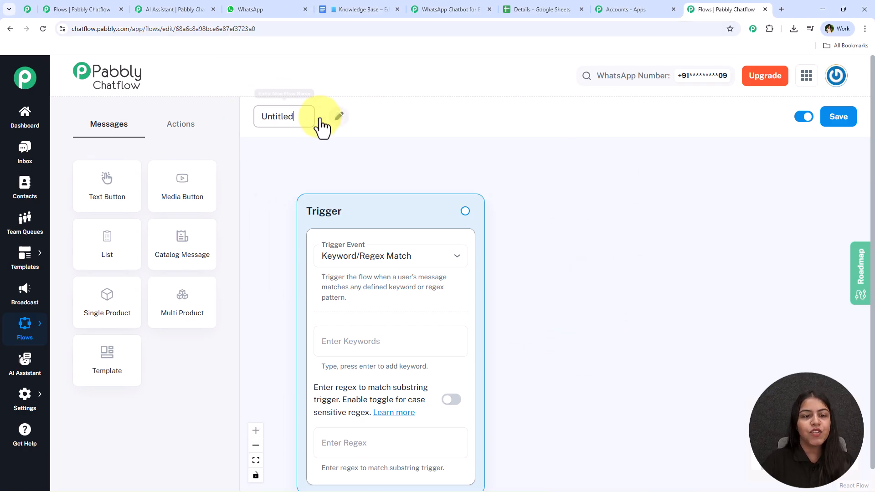
double_click(301, 118)
text(What)
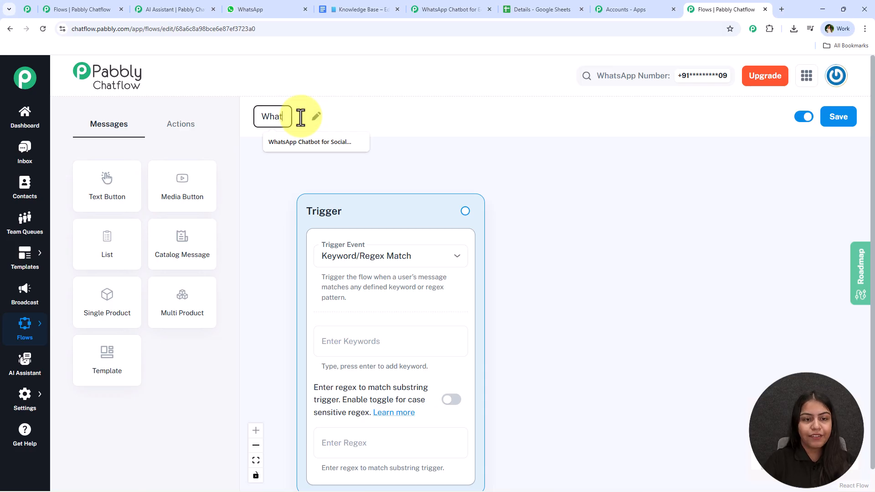
text(sApp)
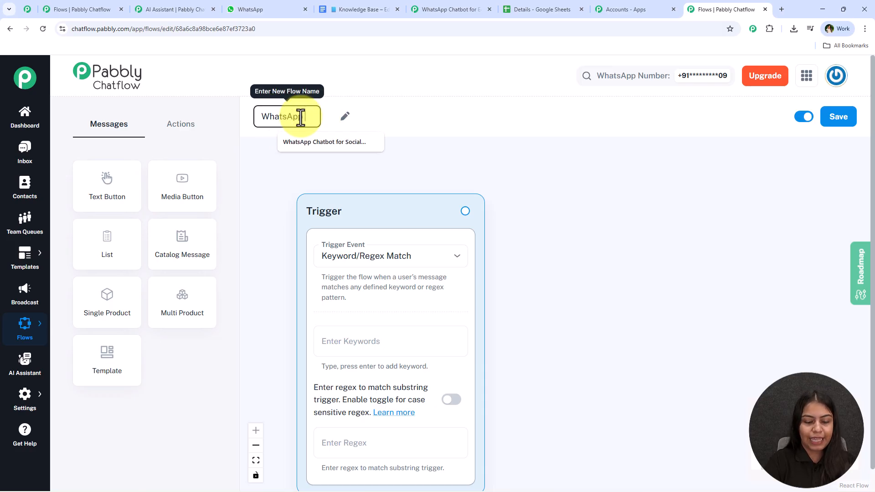
text( Chatbot)
click(433, 189)
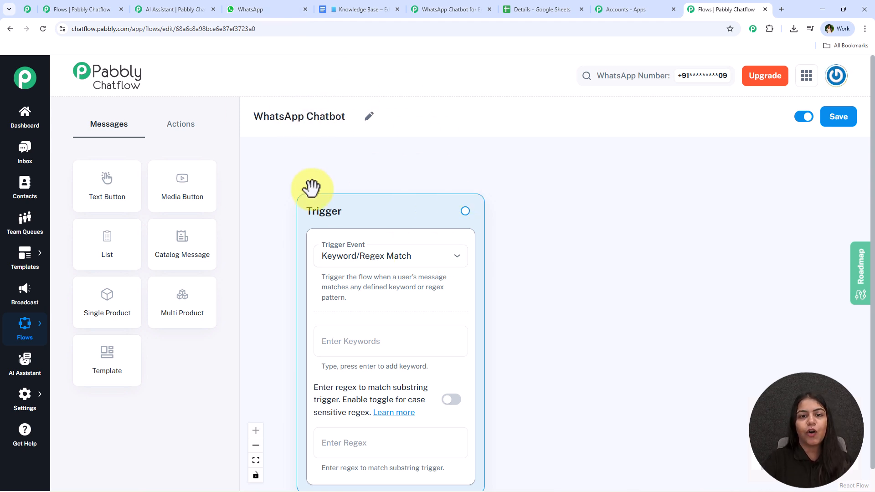
click(369, 116)
text(for)
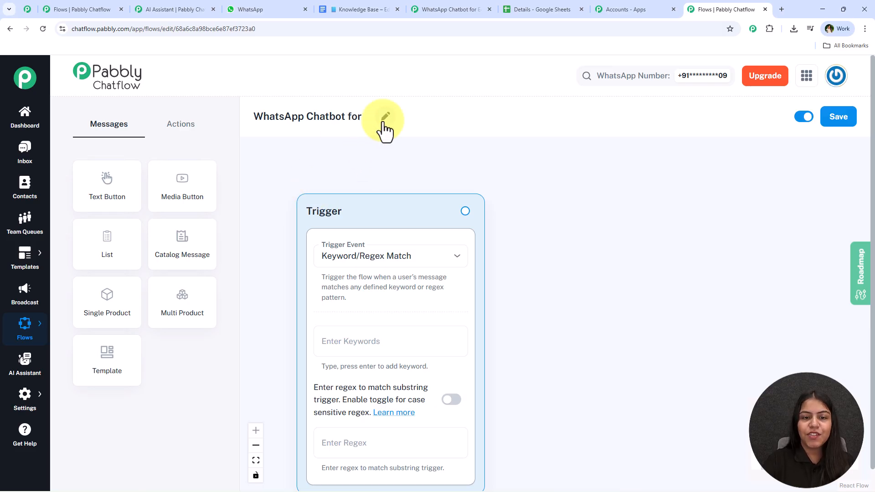
text(EduMaster Academy)
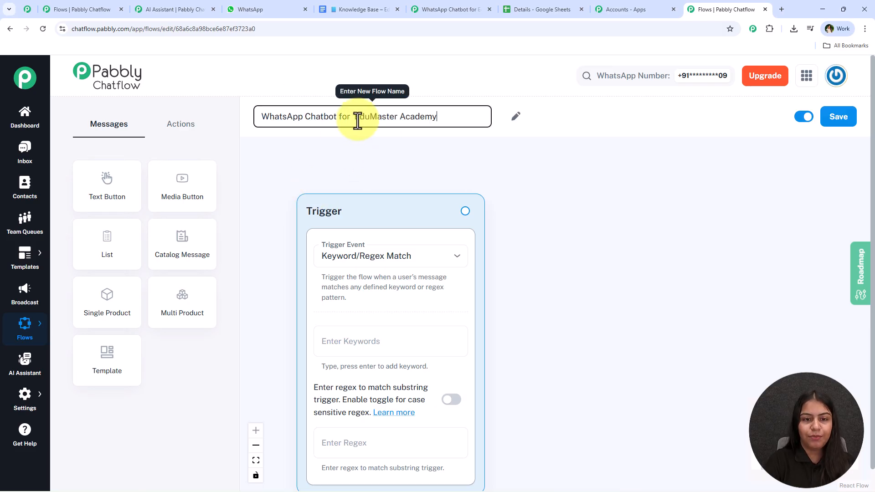
click(498, 146)
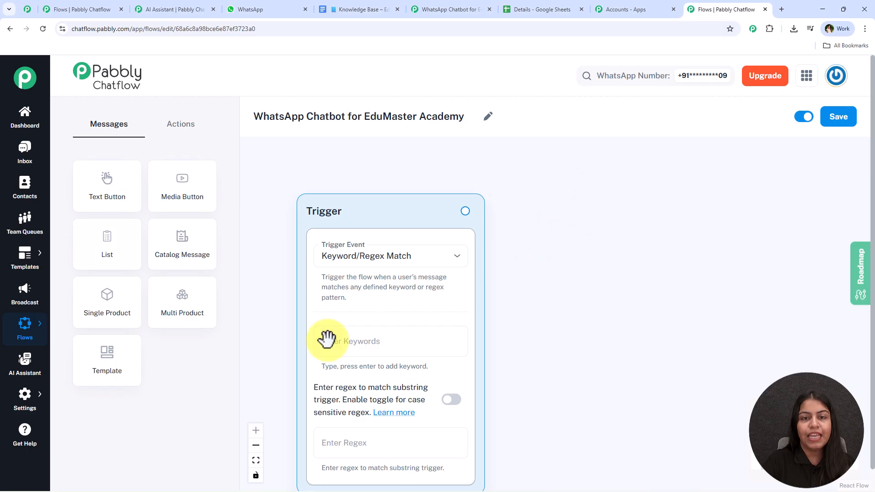
scroll(588, 273, down, 1)
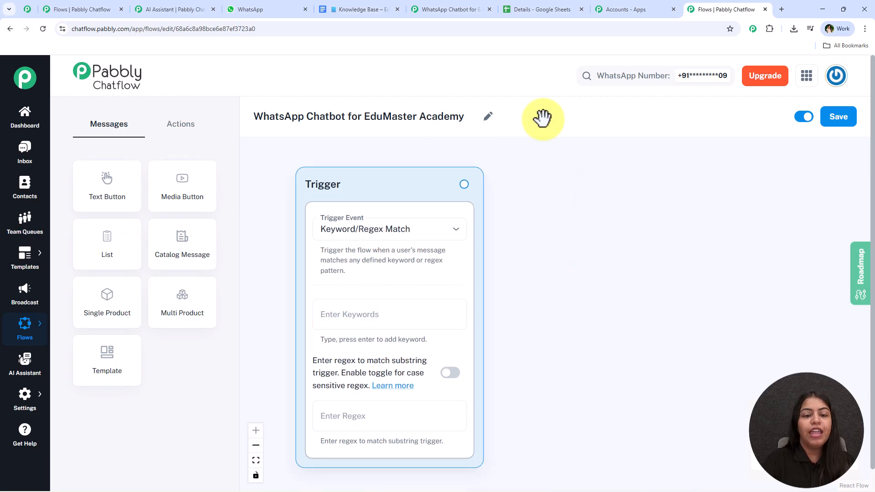
click(439, 235)
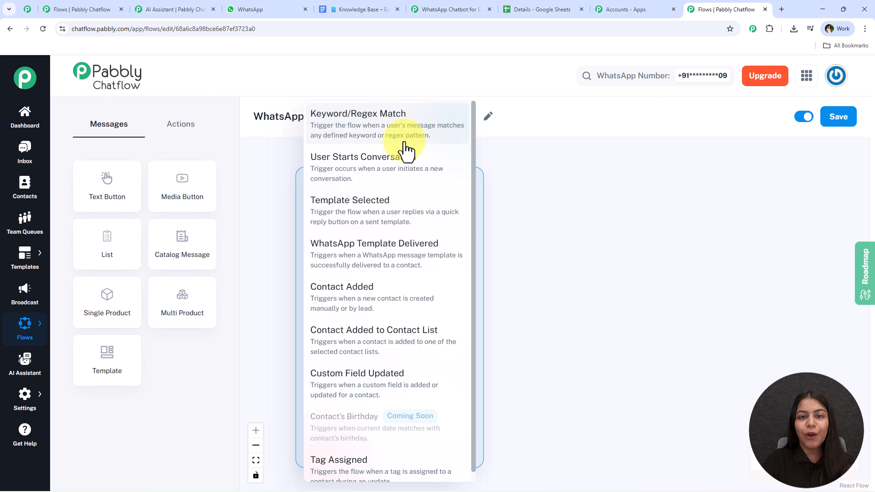
click(382, 185)
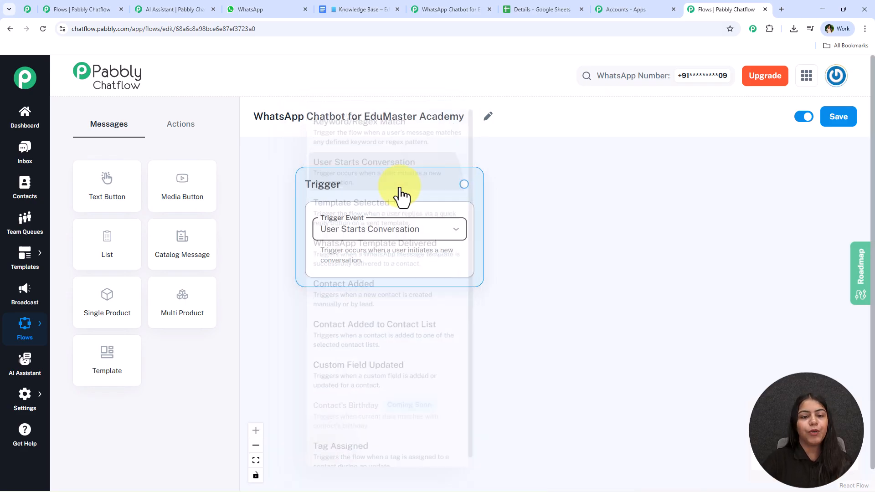
click(386, 234)
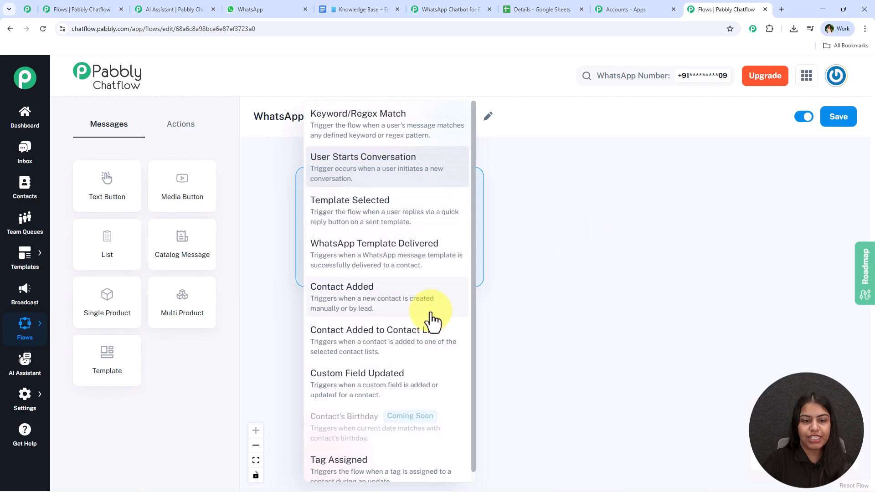
scroll(431, 316, down, 1)
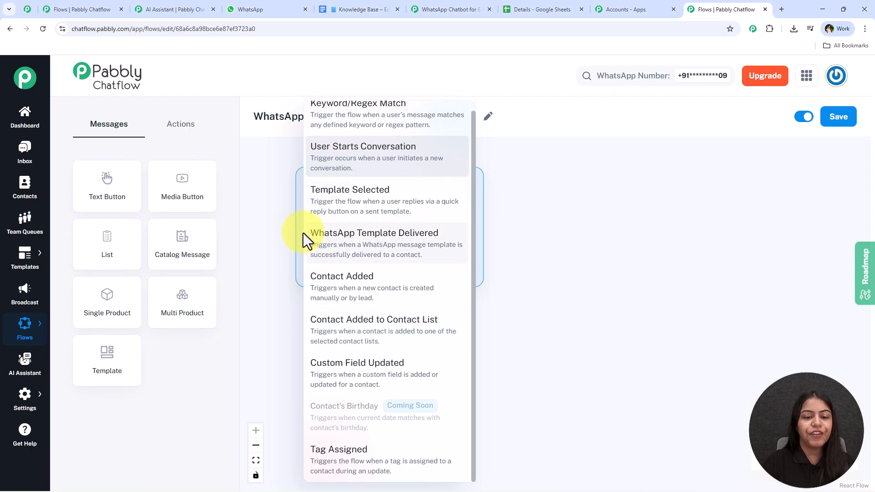
click(456, 260)
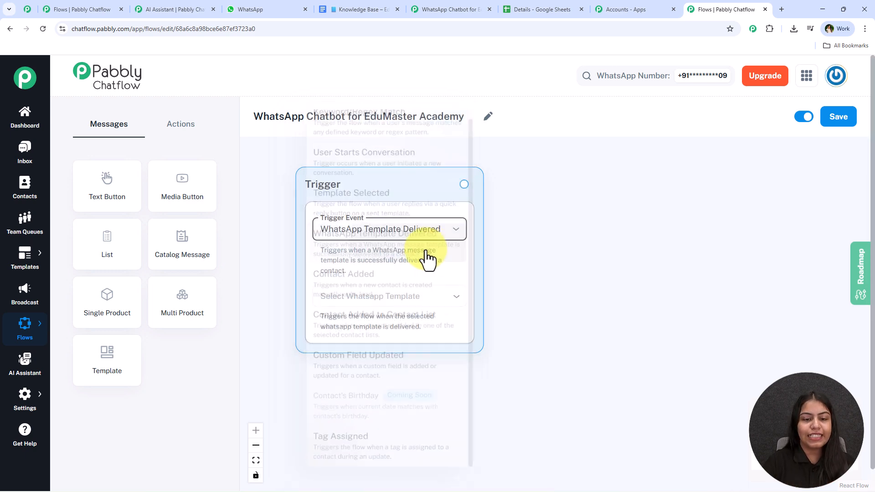
click(435, 299)
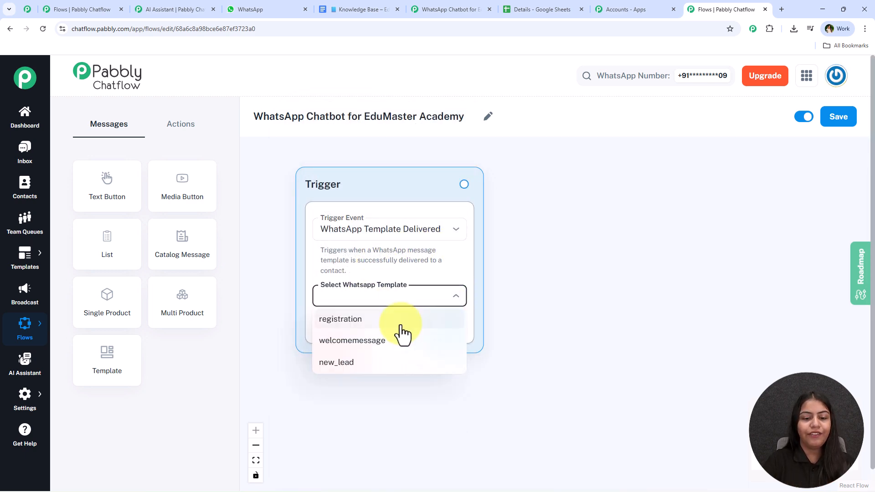
click(401, 321)
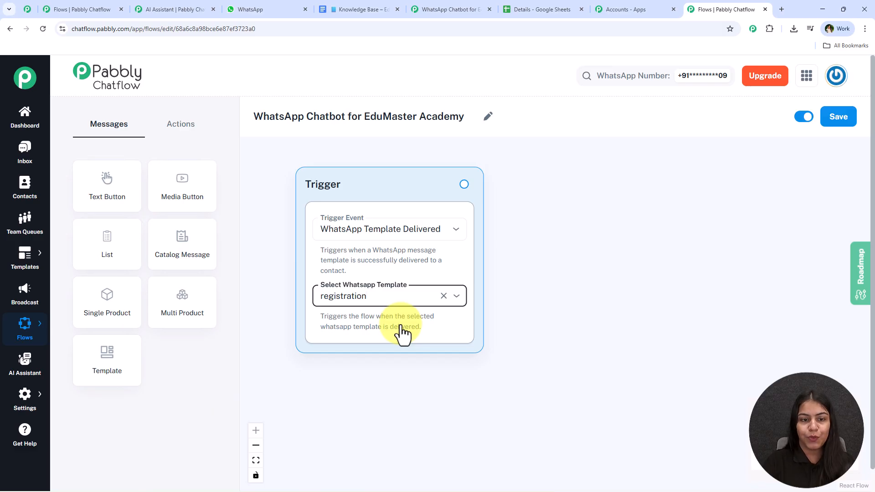
click(454, 233)
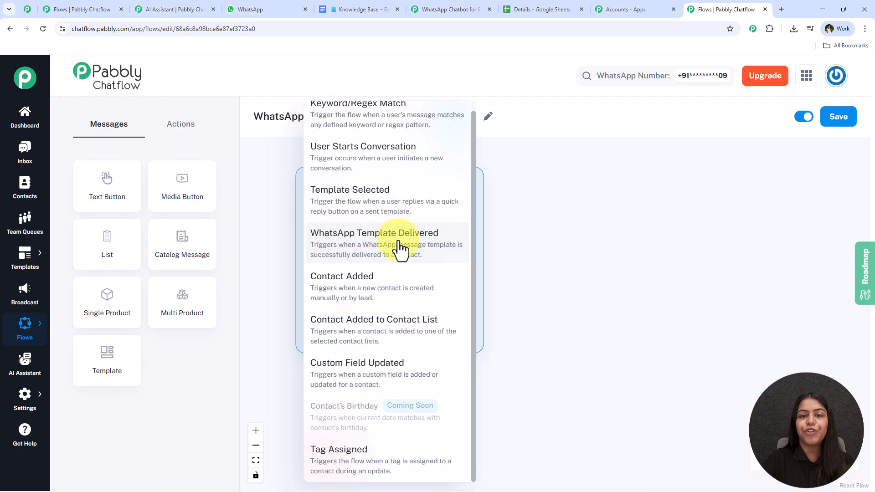
scroll(399, 250, up, 1)
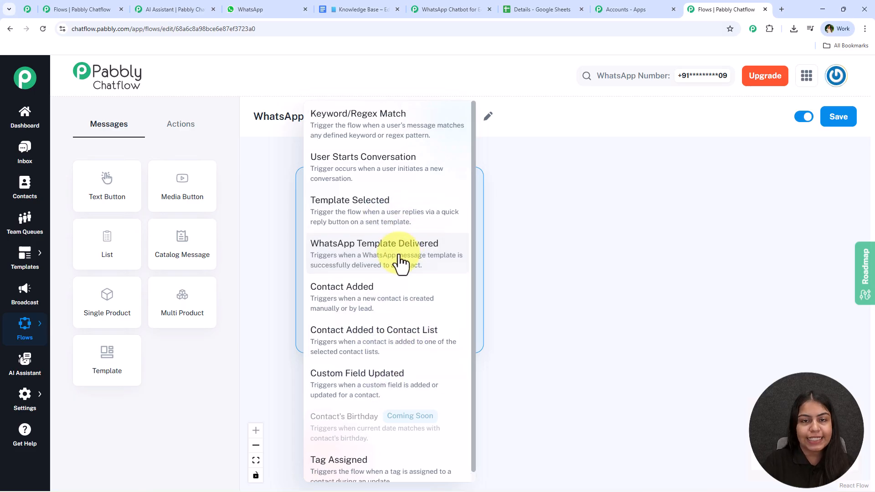
click(371, 113)
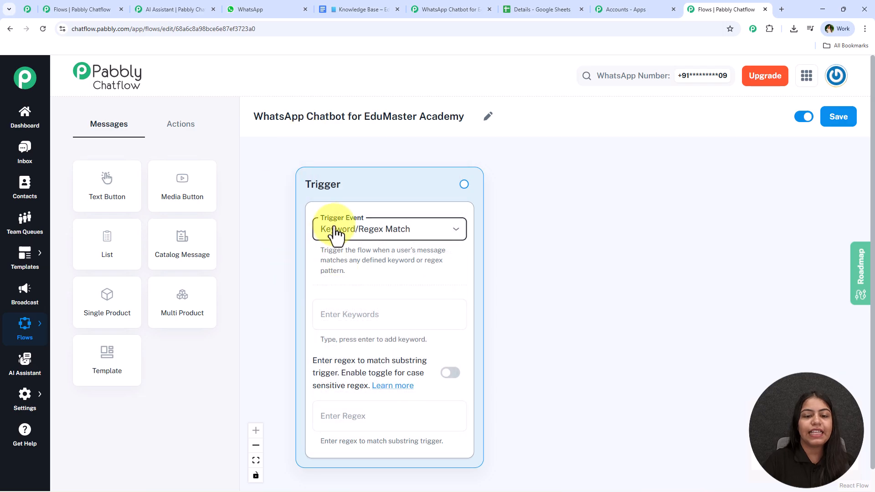
Step: Add Hey, Book Demo and Free Class as trigger keyword tags
drag(483, 276, 499, 261)
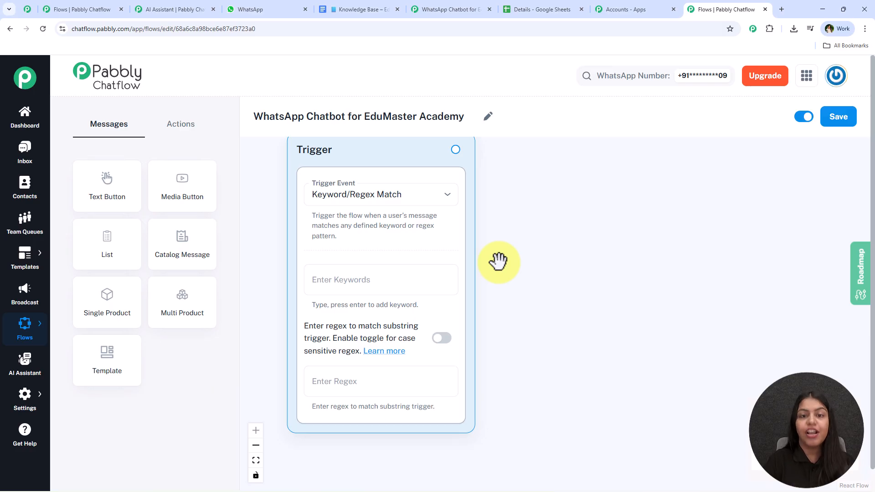
click(398, 279)
text(Hey)
key(Return)
text(Book )
text(Demo)
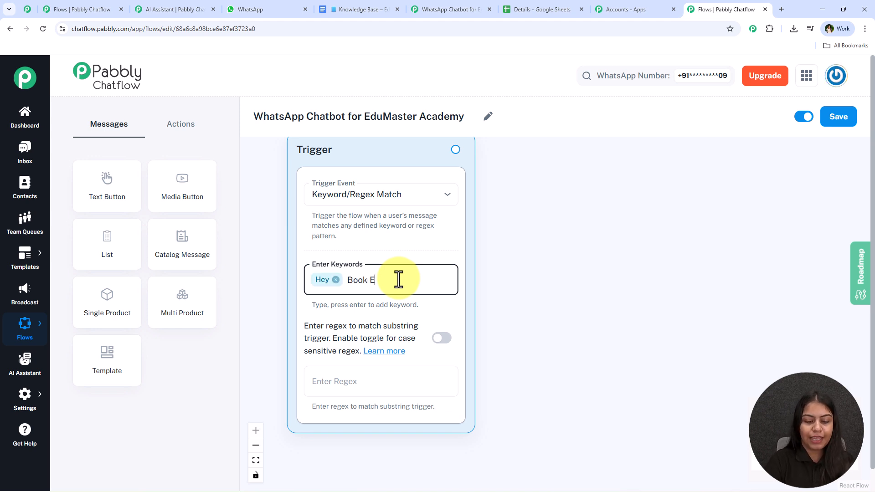
key(Return)
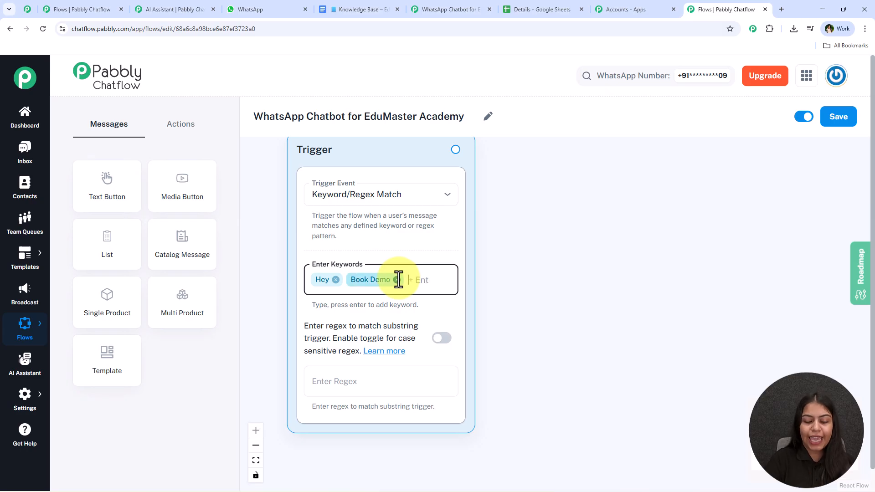
text(Free)
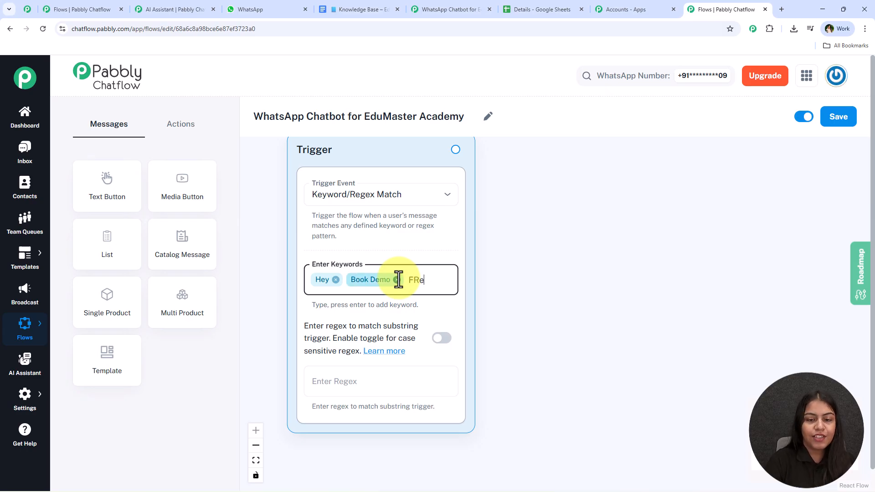
text( Claa)
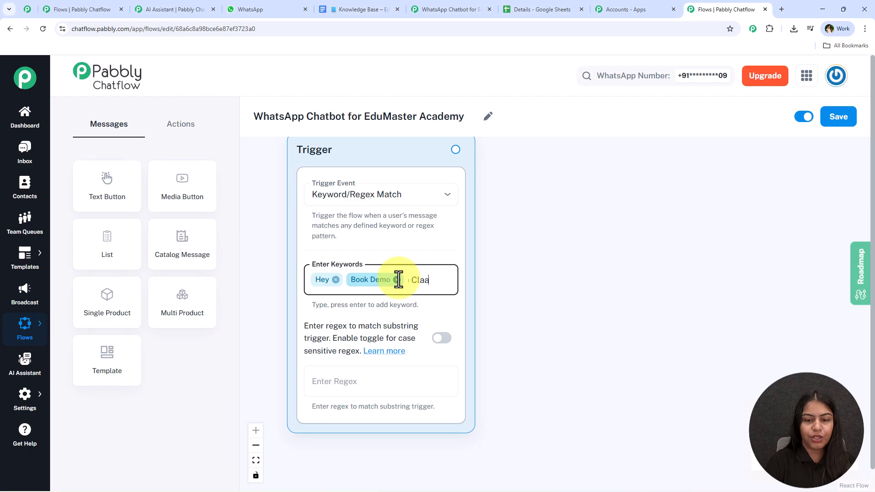
key(BackSpace)
text(ss)
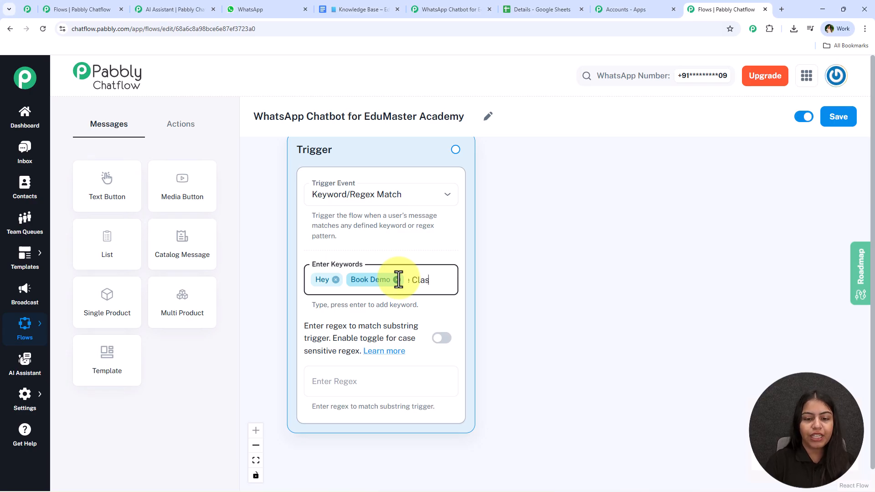
key(Return)
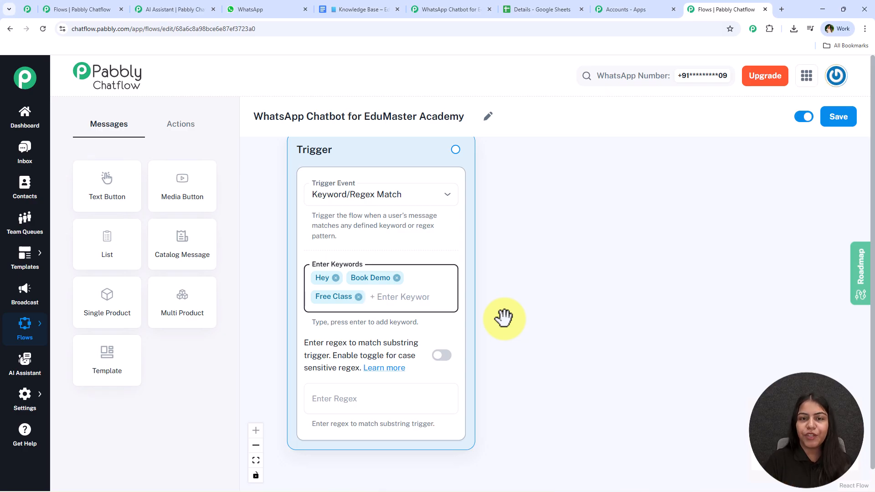
Step: Fill the trigger's Enter Regex field with [\s\S]+ from the autofill suggestions
scroll(504, 336, down, 3)
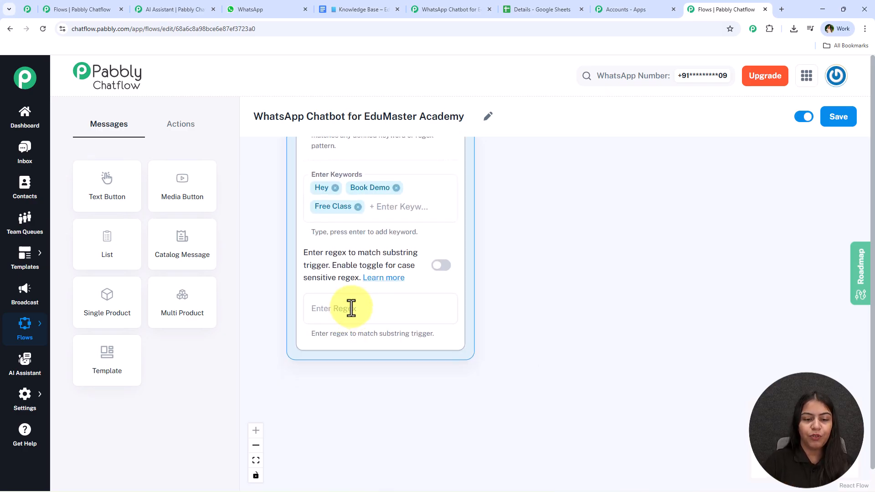
click(351, 307)
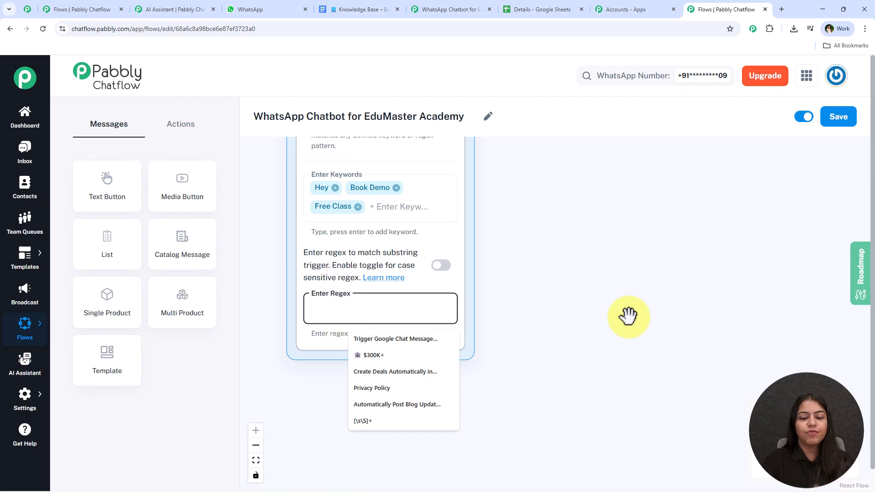
click(363, 421)
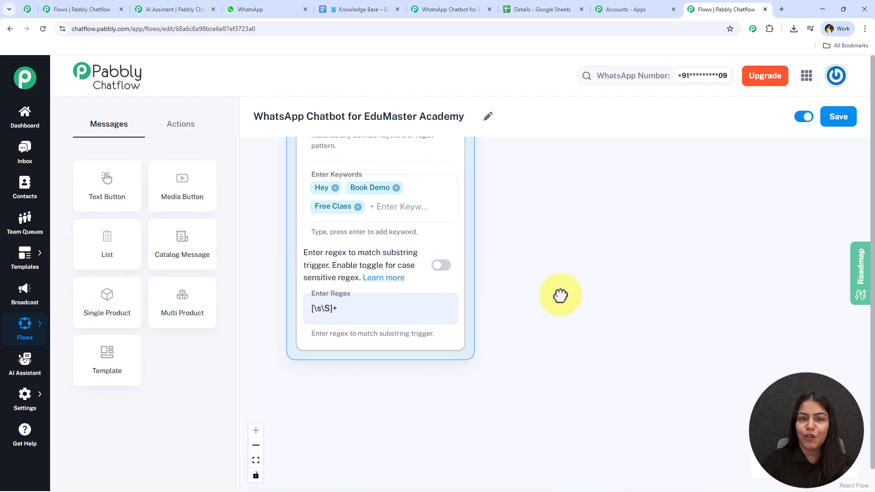
scroll(524, 260, up, 3)
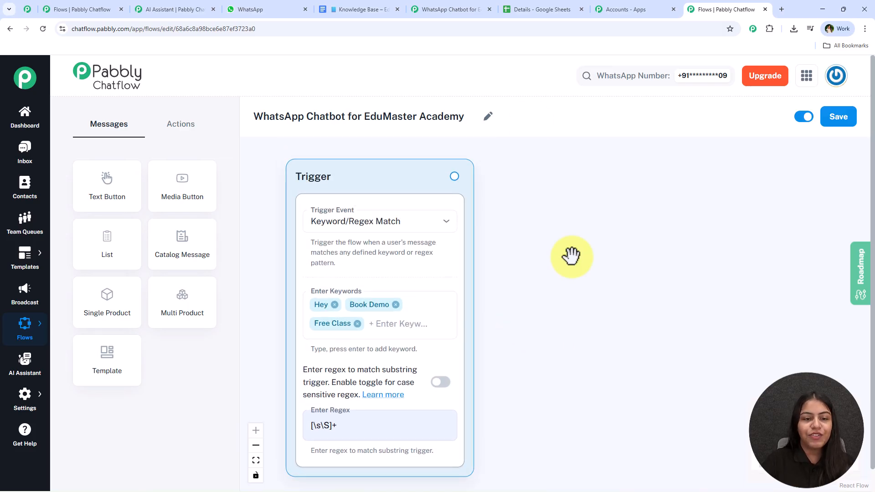
scroll(499, 194, down, 1)
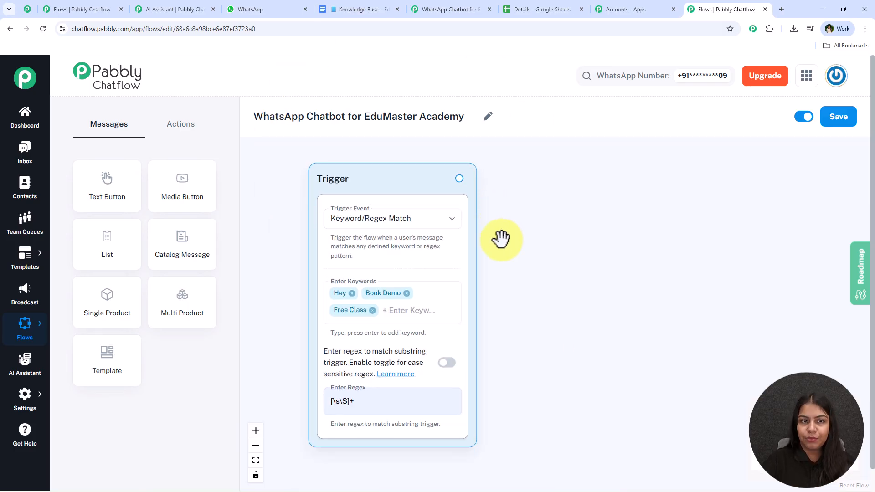
click(245, 1)
scroll(488, 236, up, 15)
scroll(495, 259, up, 1)
drag(331, 188, 480, 245)
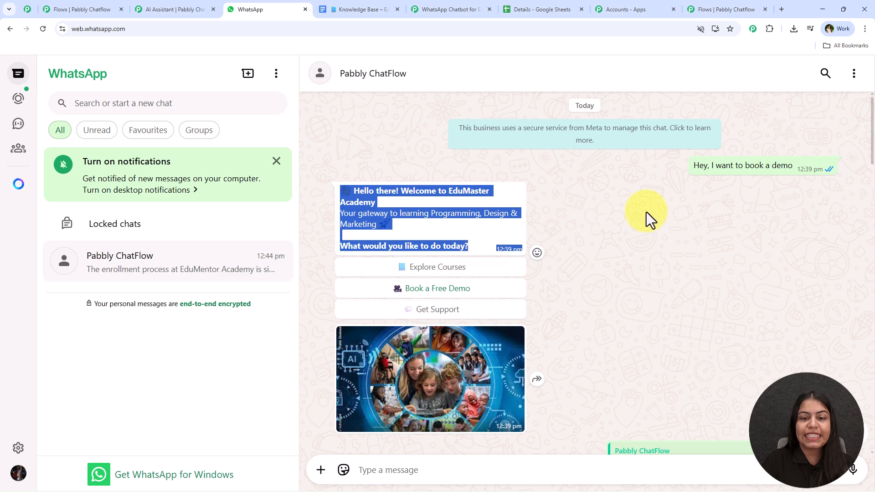
click(633, 239)
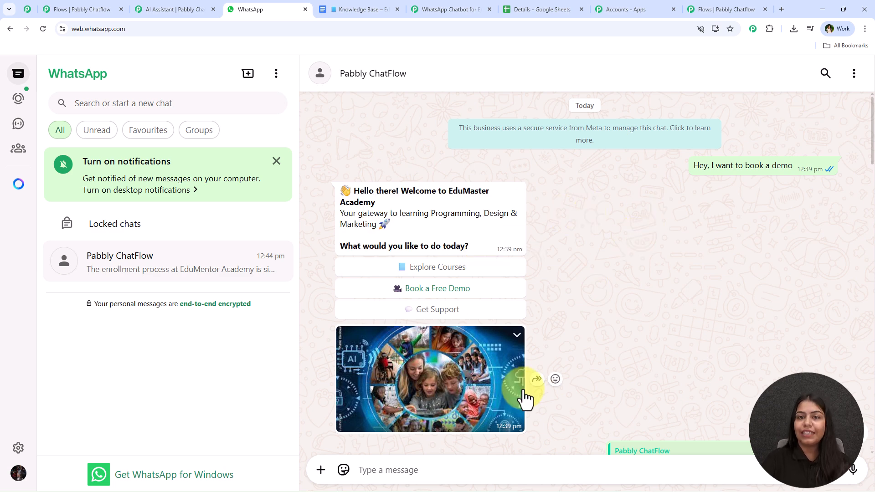
click(706, 1)
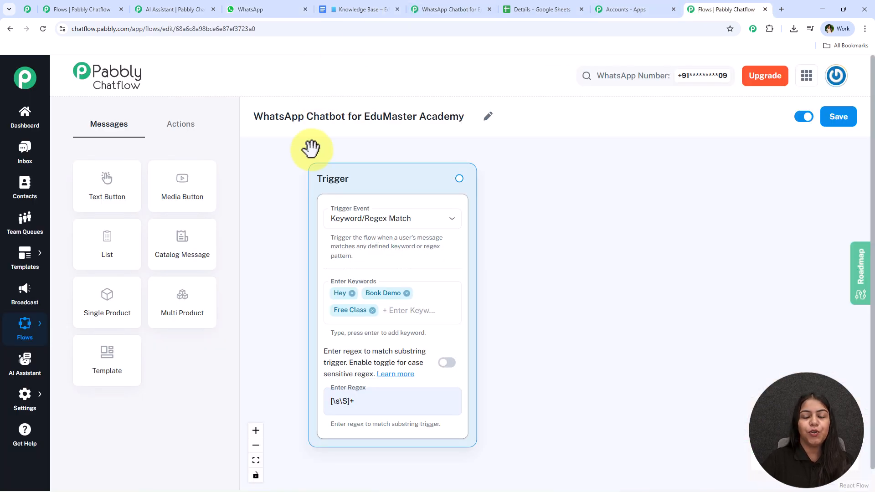
Step: Connect a new Text Button message node to the trigger's output
drag(549, 244, 523, 247)
drag(429, 186, 491, 187)
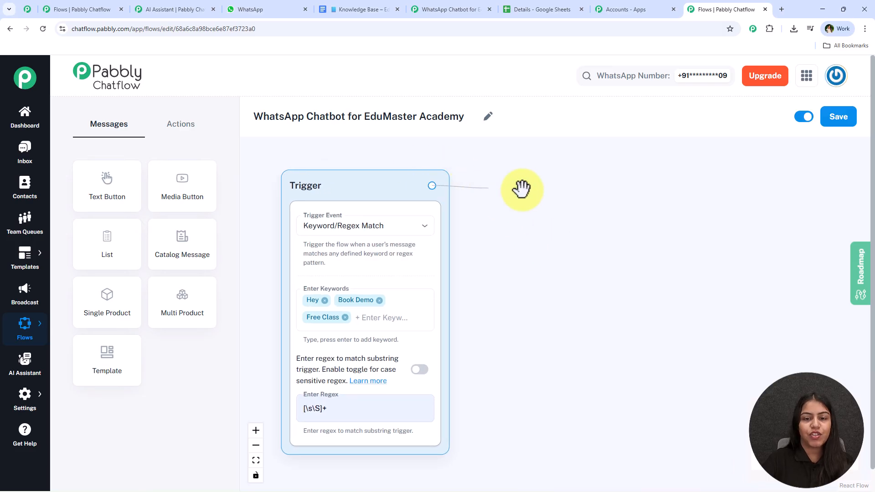
drag(553, 188, 554, 189)
drag(668, 209, 553, 205)
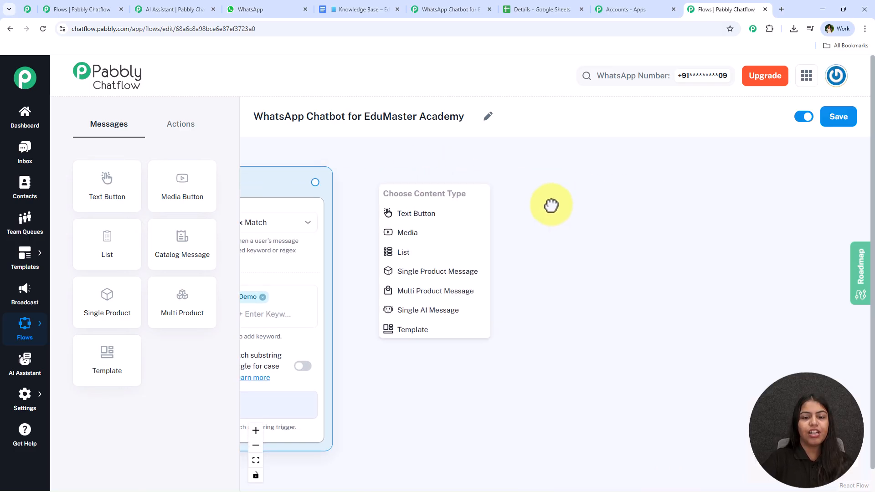
click(440, 214)
Step: Paste the EduMaster welcome text into the message, checking it against the WhatsApp chat
click(487, 248)
key(ctrl+v)
scroll(529, 262, up, 3)
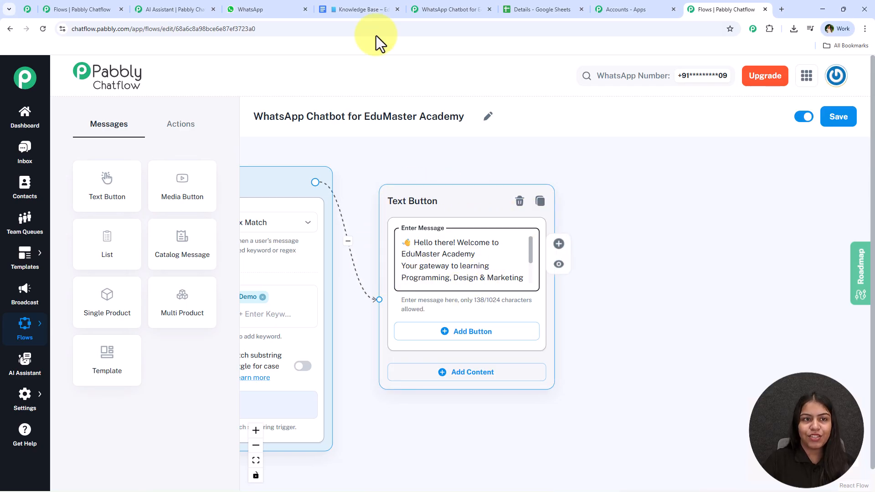
click(272, 9)
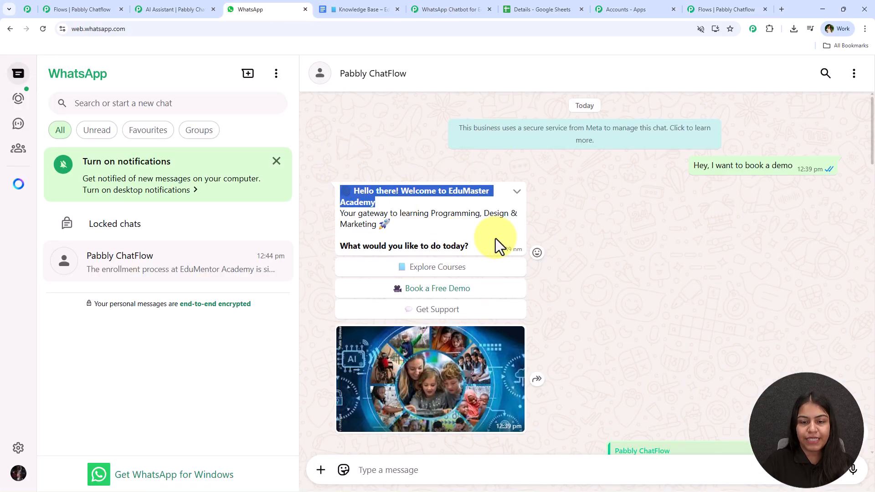
drag(497, 246, 341, 248)
click(455, 244)
click(679, 6)
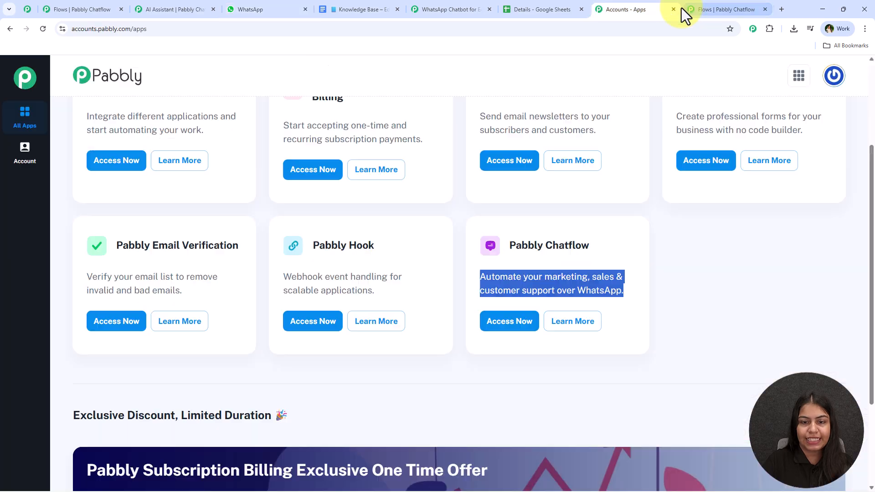
click(733, 3)
scroll(483, 268, up, 1)
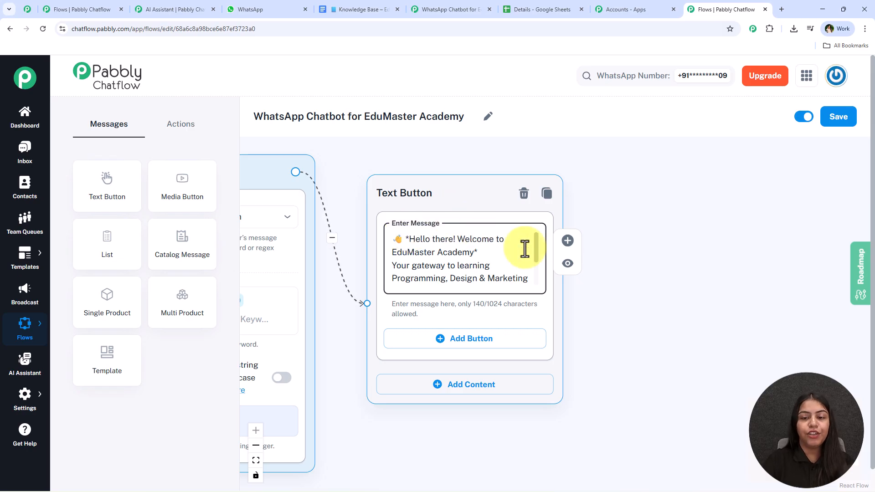
scroll(528, 280, down, 2)
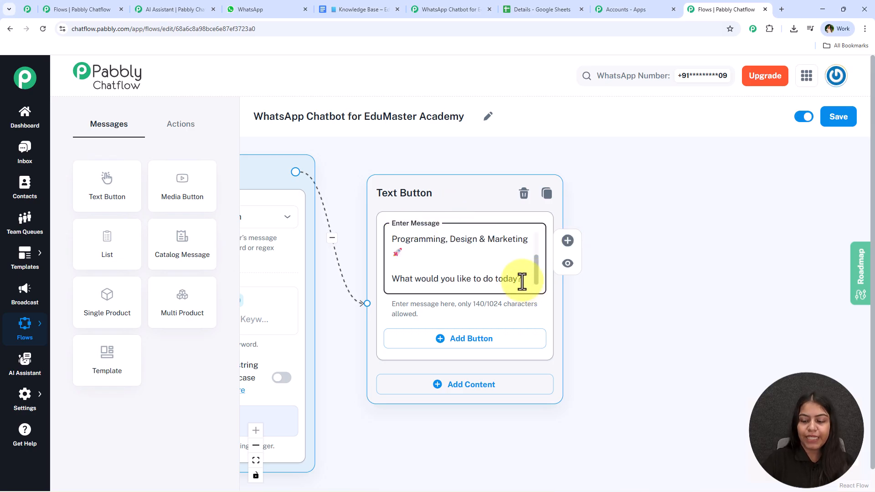
Step: Bold the closing question with * and preview the welcome message
text(*)
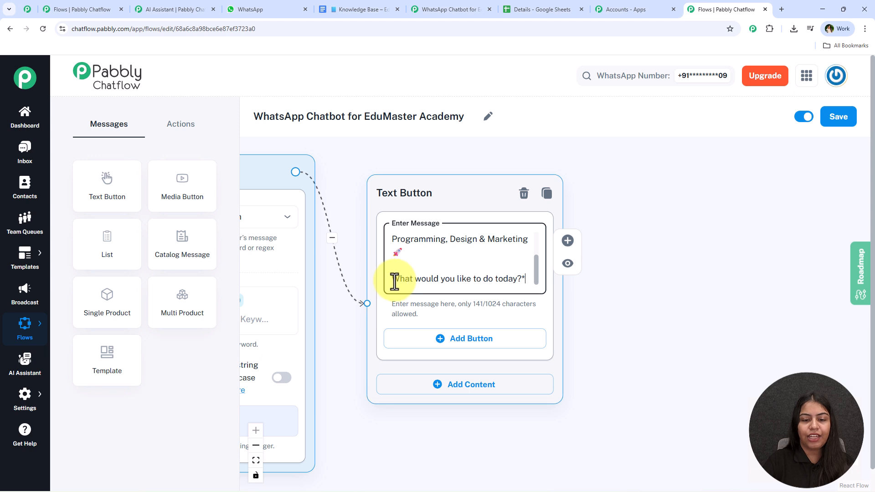
click(680, 182)
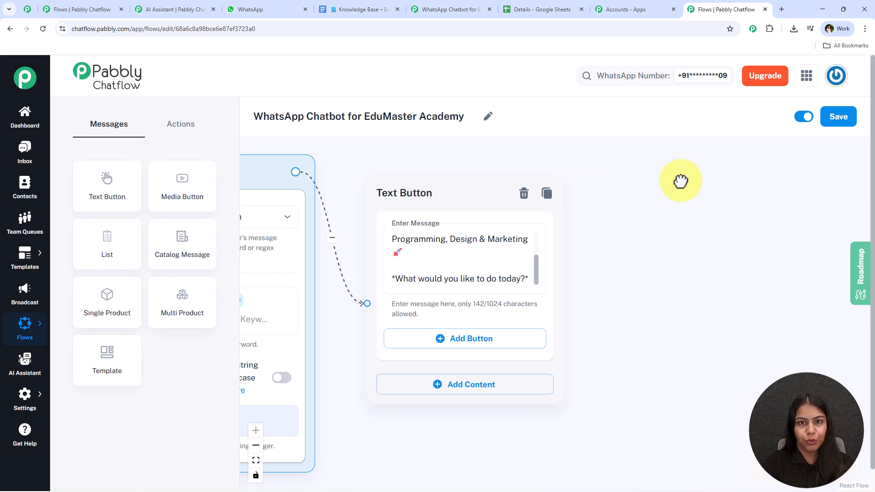
click(568, 285)
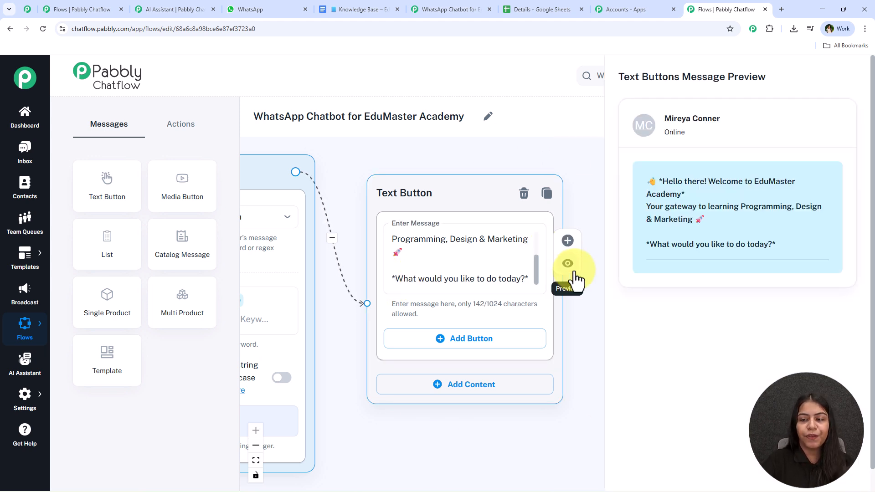
click(846, 79)
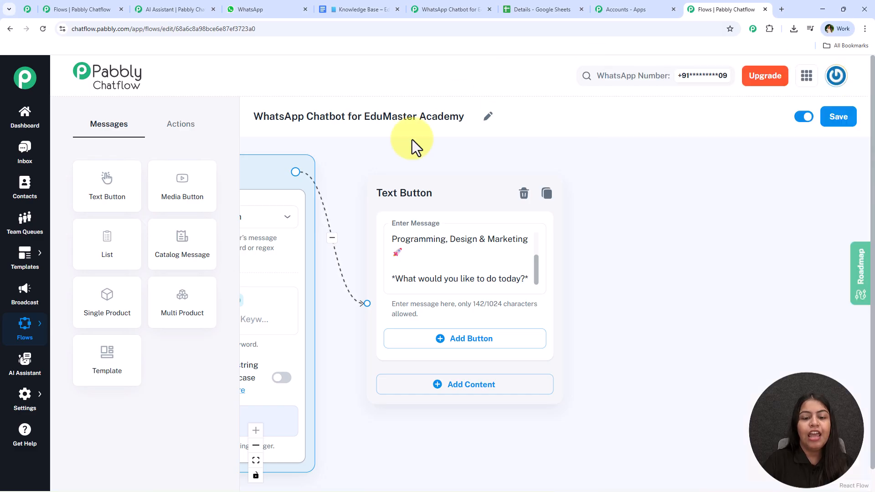
click(274, 9)
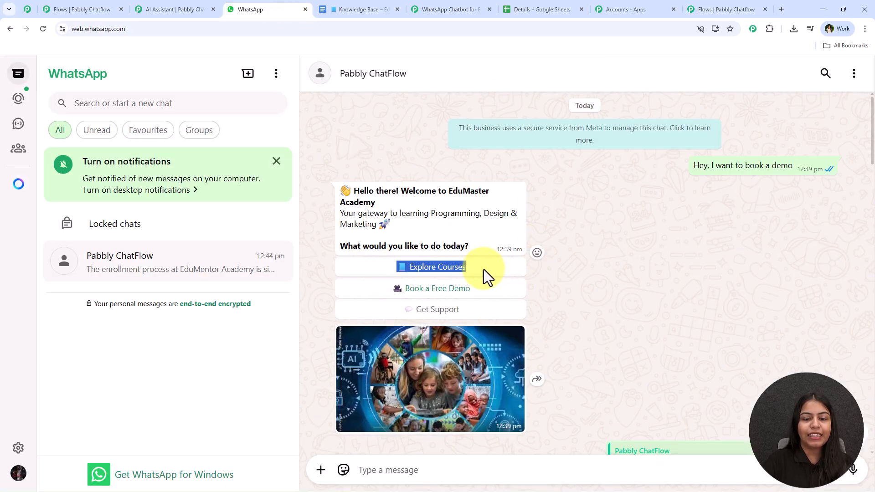
Step: Add three reply buttons and label them Explore Courses, Book a Free Demo and Get Support
click(725, 9)
click(460, 341)
scroll(638, 291, down, 2)
click(522, 354)
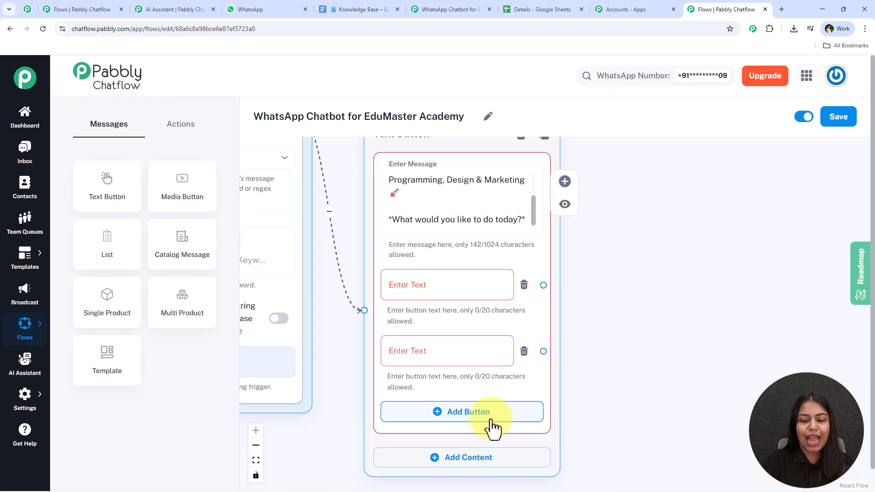
click(494, 425)
scroll(588, 353, down, 2)
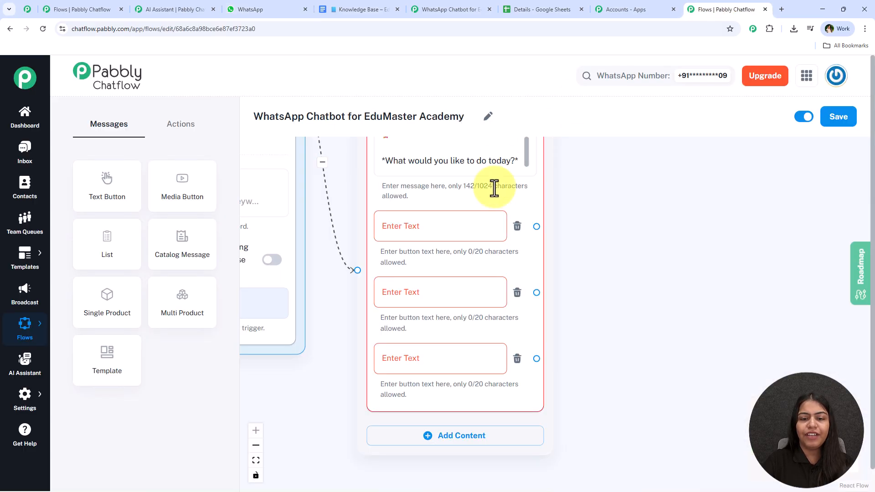
click(488, 234)
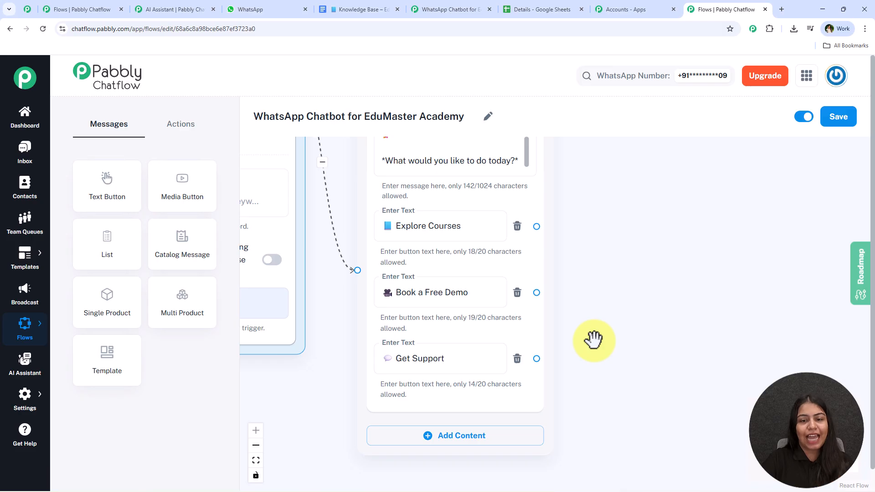
scroll(593, 340, down, 4)
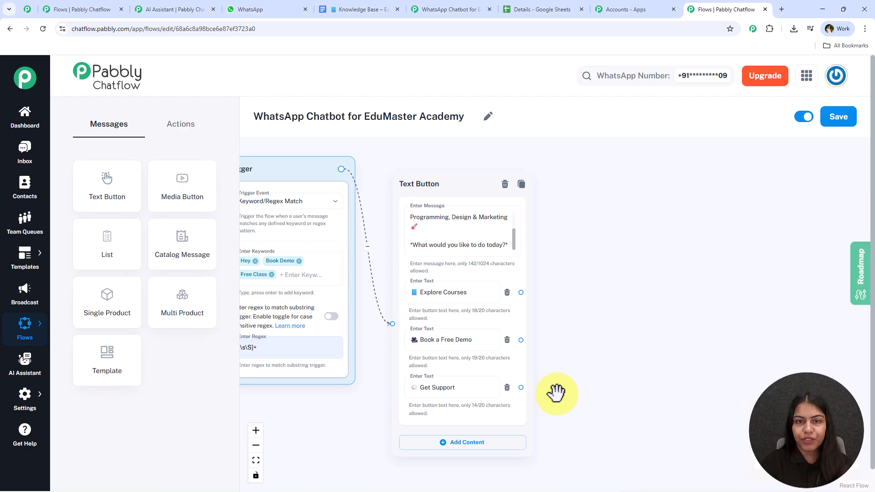
scroll(562, 376, up, 2)
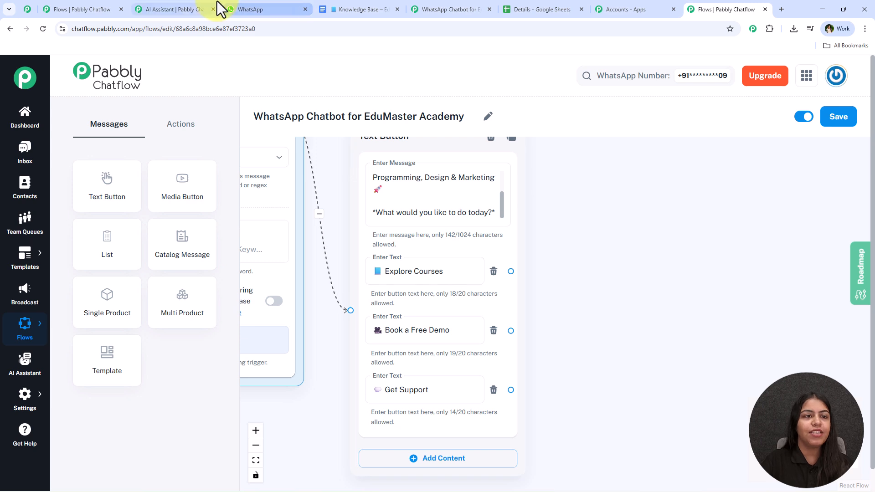
click(426, 4)
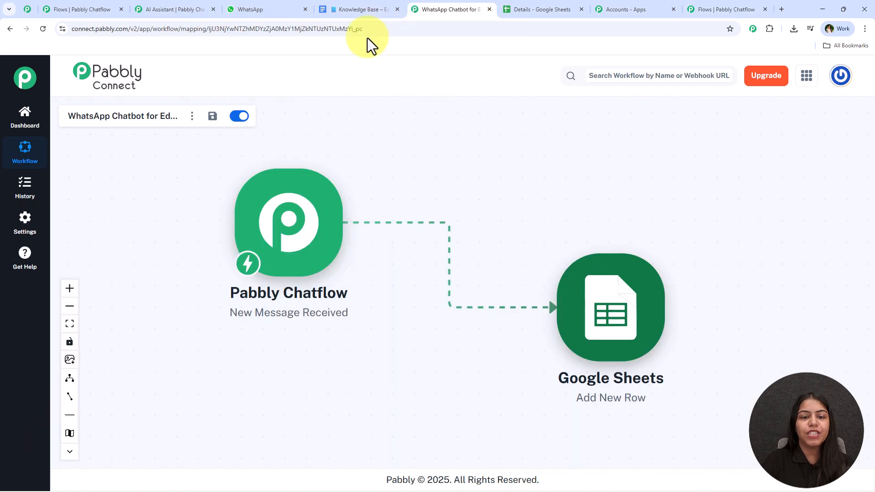
click(219, 4)
click(250, 4)
scroll(565, 319, down, 8)
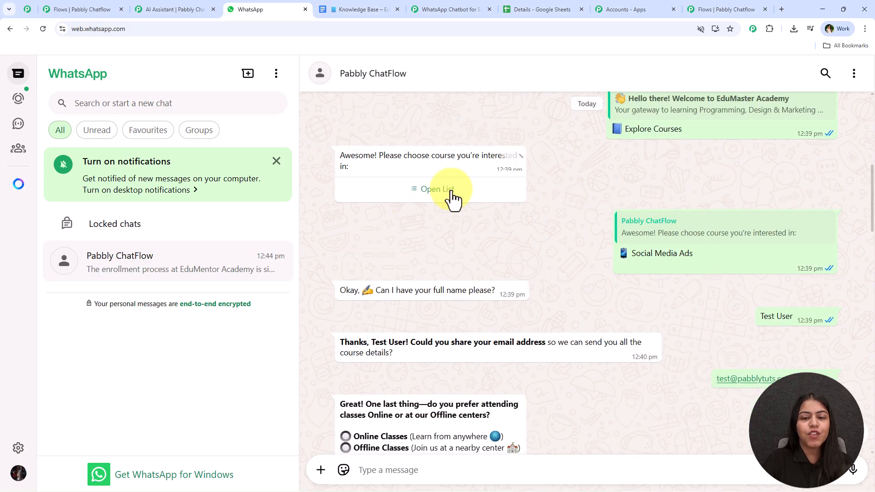
click(477, 196)
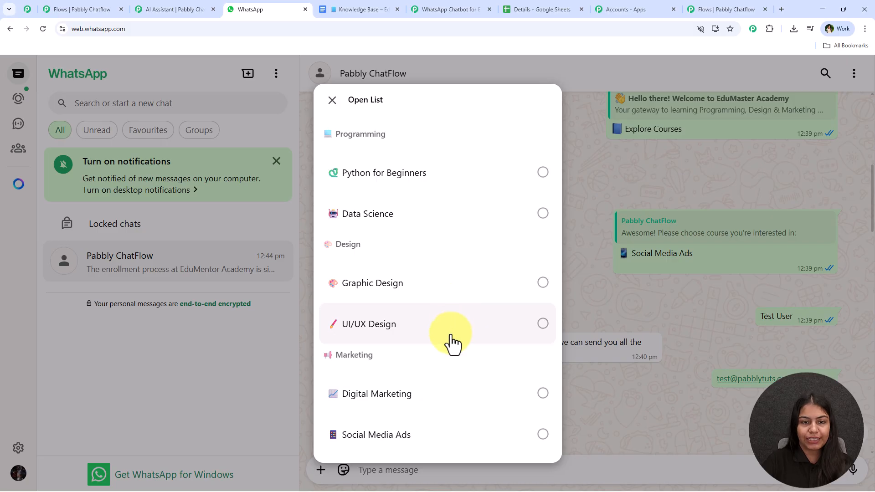
click(710, 10)
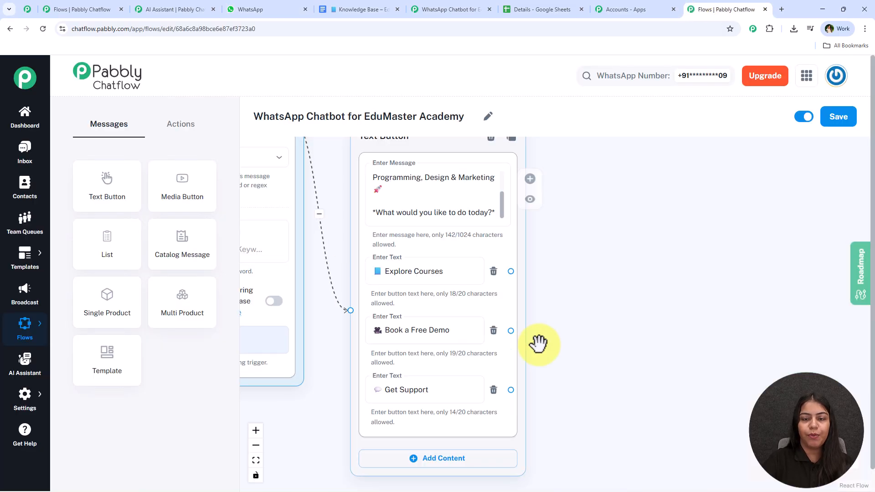
scroll(515, 352, down, 3)
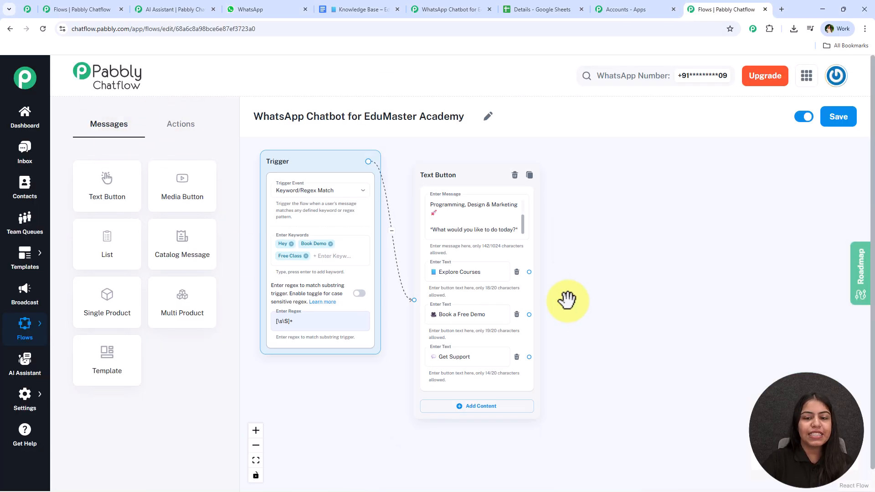
Step: Add a List node and link the Explore Courses button to it
scroll(568, 303, up, 2)
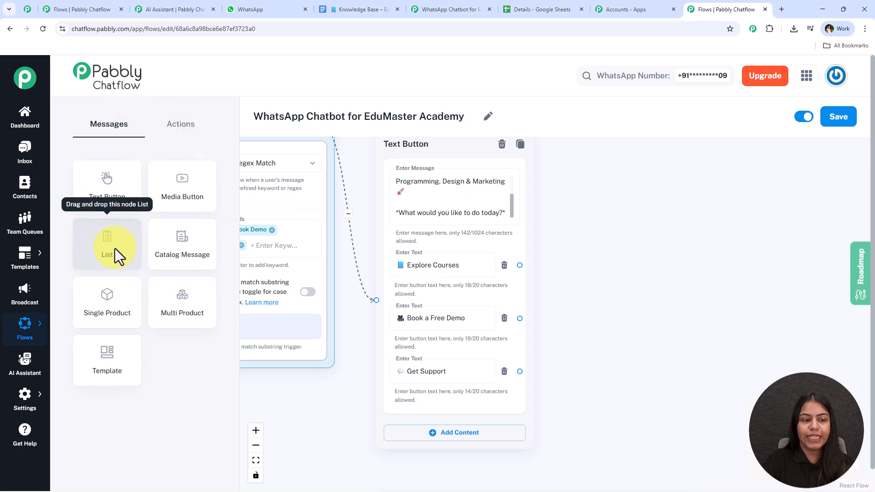
drag(108, 244, 517, 195)
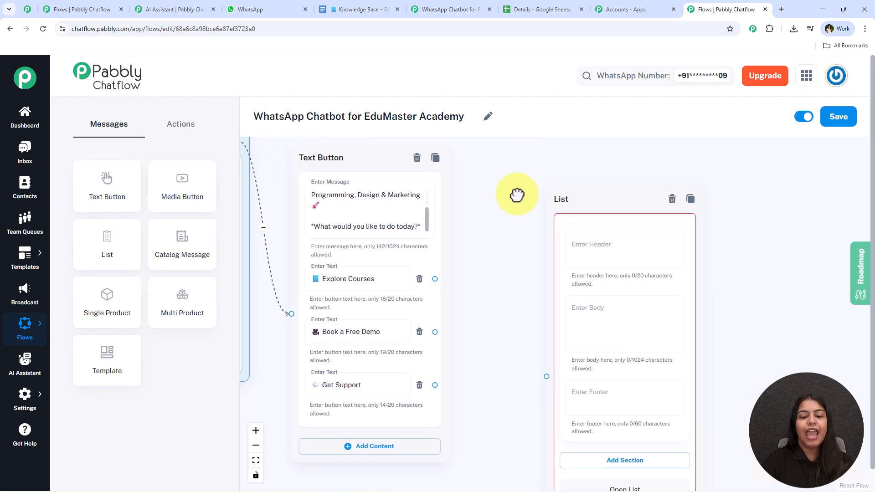
scroll(483, 247, down, 1)
drag(440, 272, 540, 359)
drag(513, 302, 436, 288)
drag(516, 194, 510, 148)
Step: Copy the course prompt from WhatsApp into the list body: 'Awesome! Please choose course you're interested in:'
click(539, 260)
click(250, 9)
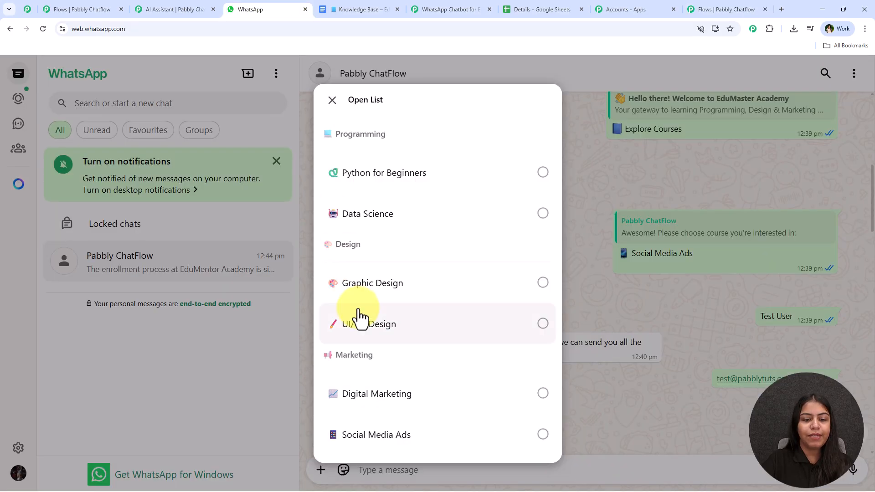
click(676, 204)
mouse_move(334, 155)
mouse_down()
mouse_move(395, 172)
mouse_move(338, 164)
mouse_move(337, 154)
mouse_up()
key(ctrl+c)
click(720, 9)
key(ctrl+v)
scroll(558, 255, up, 3)
drag(691, 260, 673, 322)
Step: Try 'Hey' as the list header, then clear it to leave the header empty
click(474, 226)
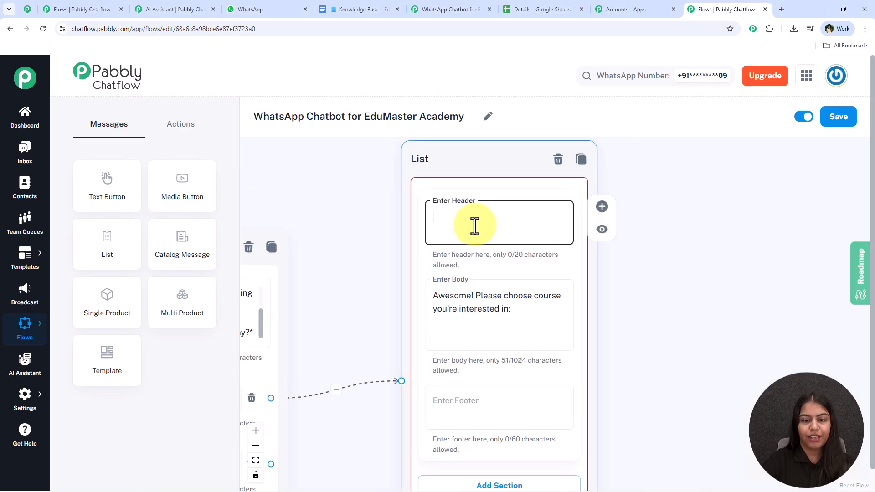
text(Hey)
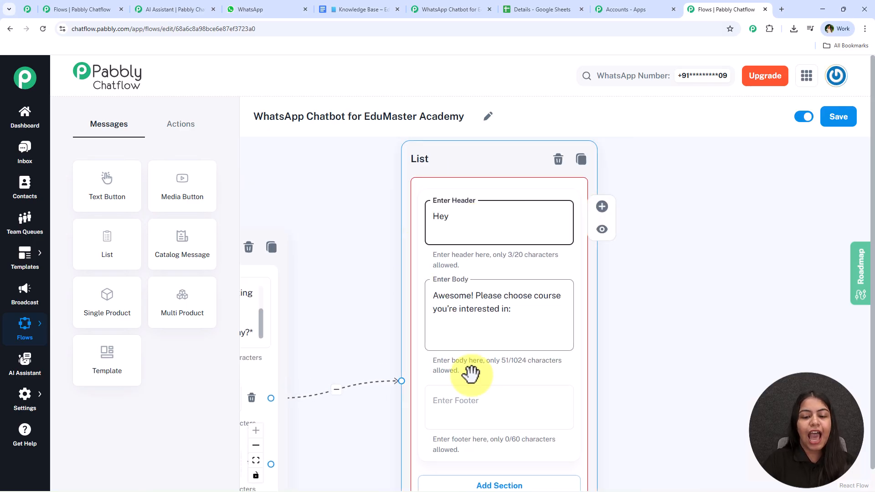
click(468, 411)
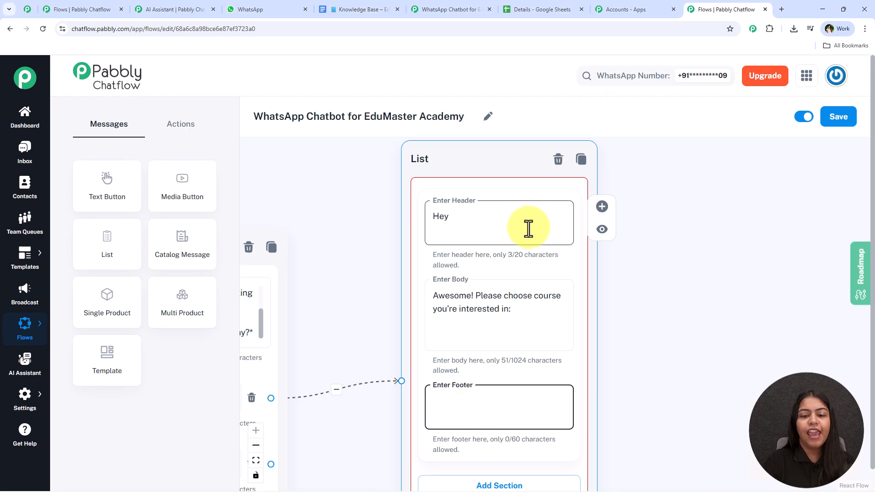
triple_click(510, 222)
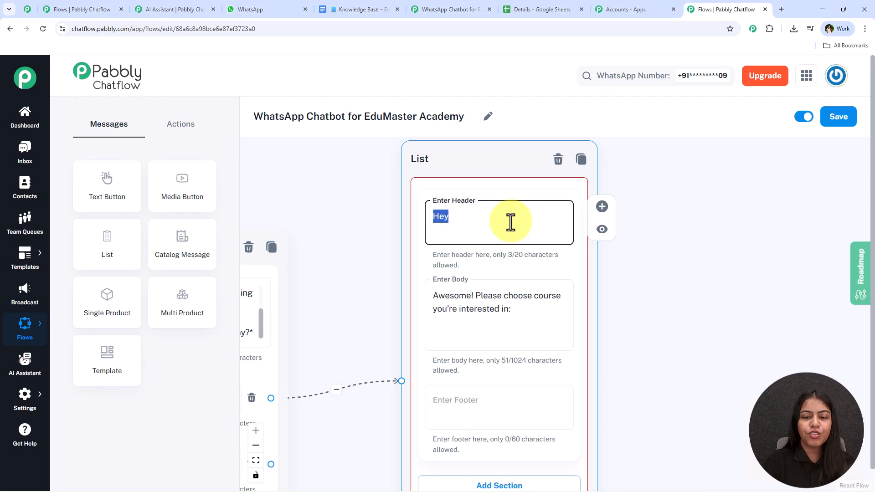
click(718, 252)
scroll(717, 252, down, 2)
drag(680, 373, 620, 233)
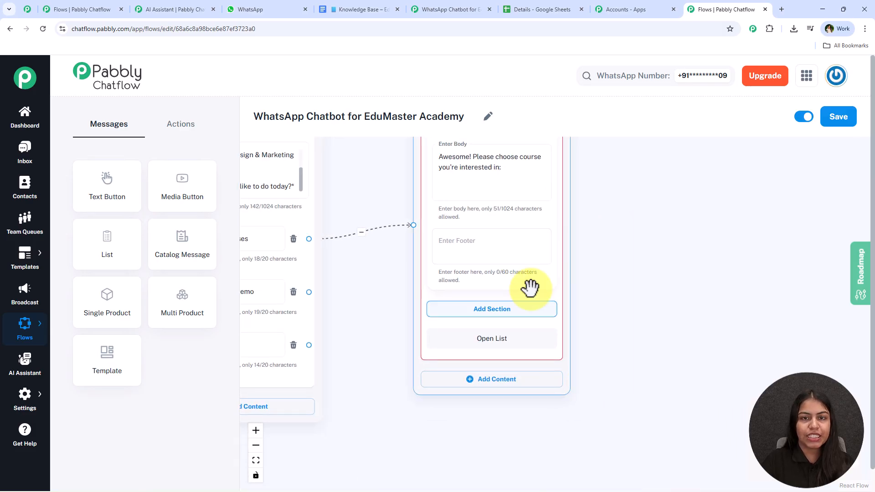
Step: Add the first list section and title it Programming
click(501, 321)
drag(638, 306, 627, 229)
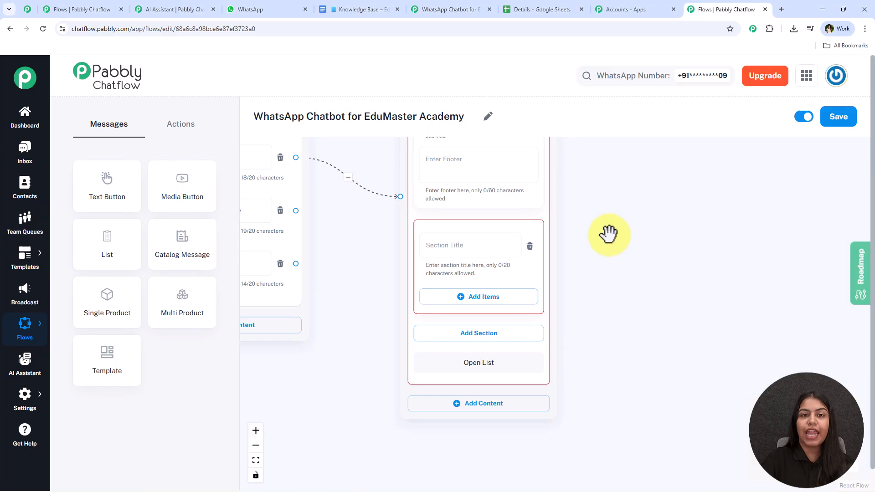
click(227, 9)
click(450, 201)
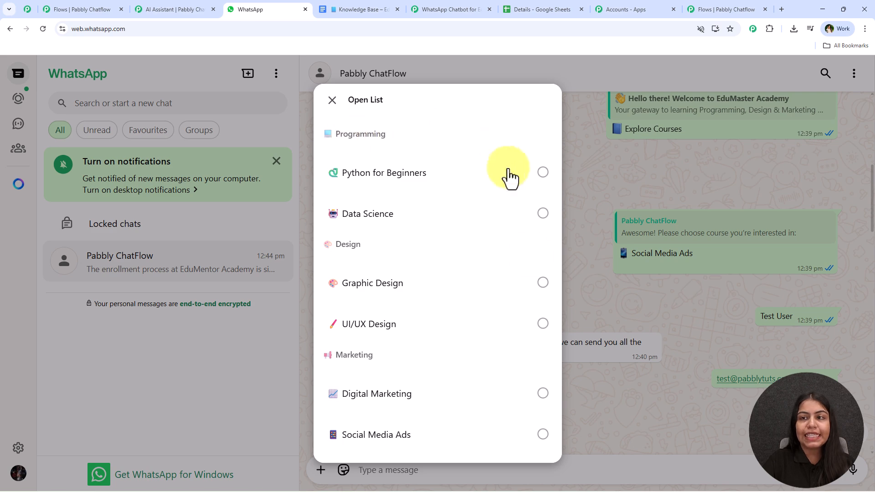
click(704, 1)
click(477, 244)
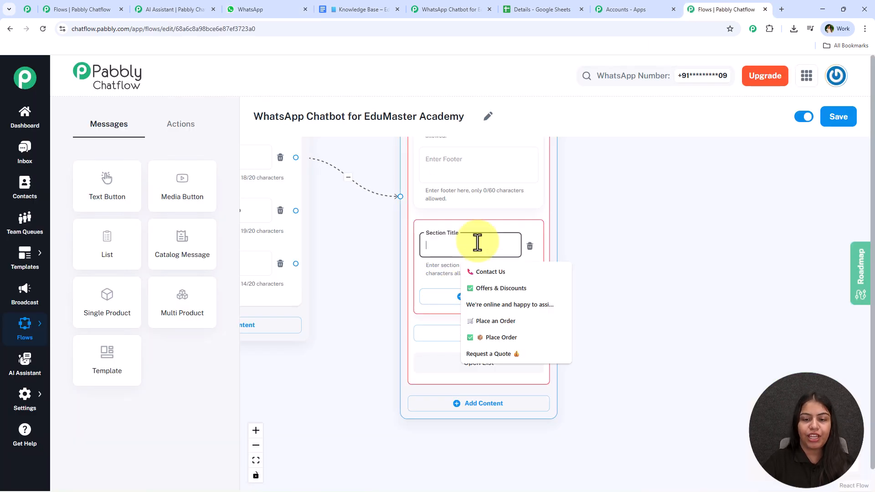
text(Programming)
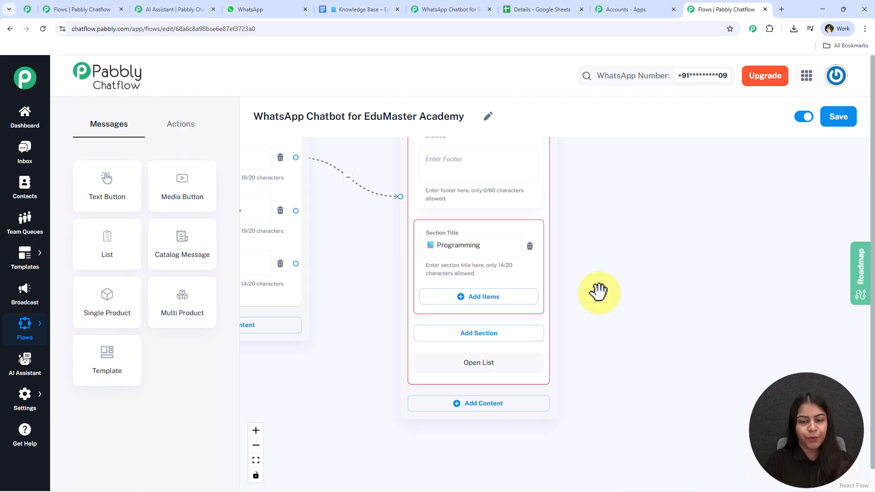
Step: Add Python for Beginners and Data Science items to the Programming section
click(510, 297)
click(489, 406)
scroll(645, 328, down, 2)
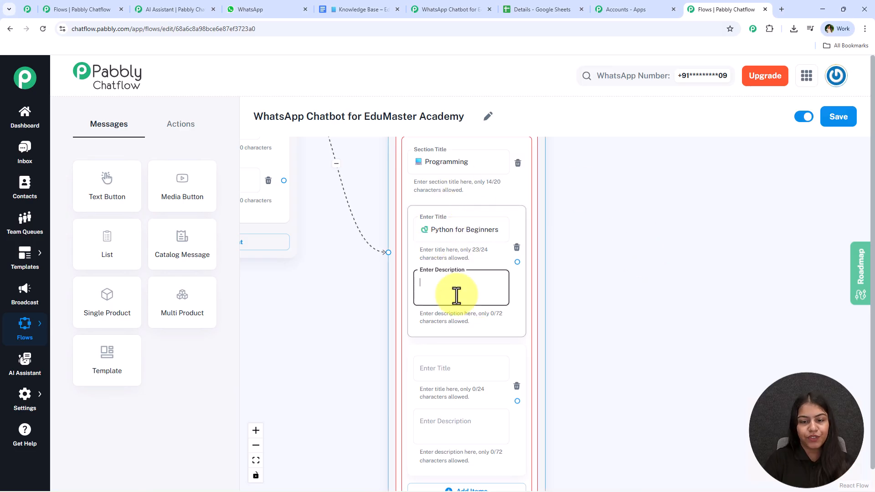
scroll(450, 235, down, 2)
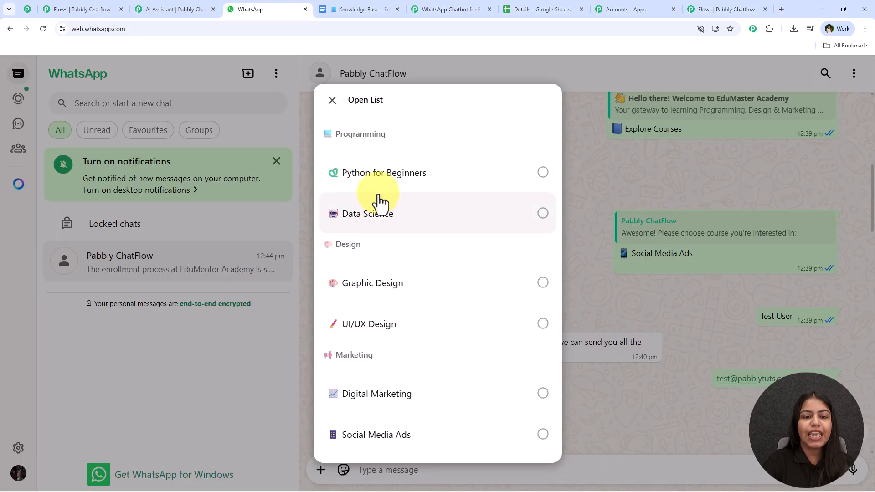
click(723, 9)
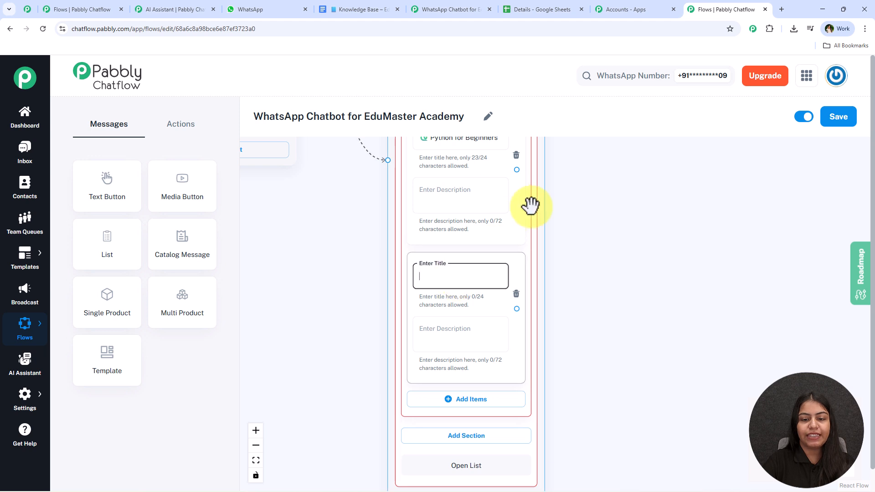
key(ctrl+v)
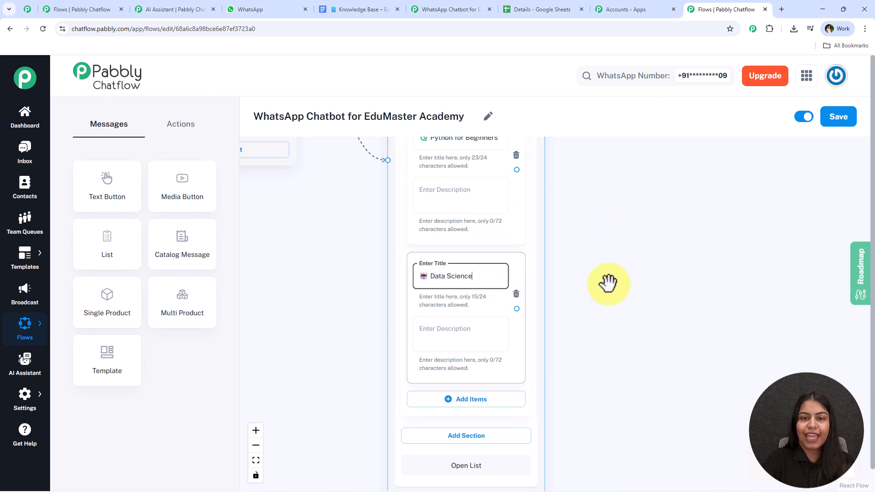
scroll(618, 265, down, 5)
scroll(445, 215, up, 2)
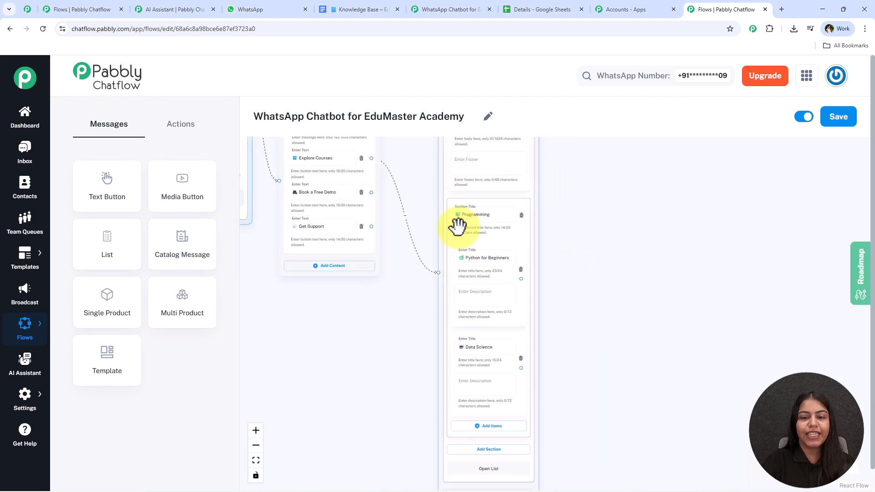
scroll(603, 236, up, 5)
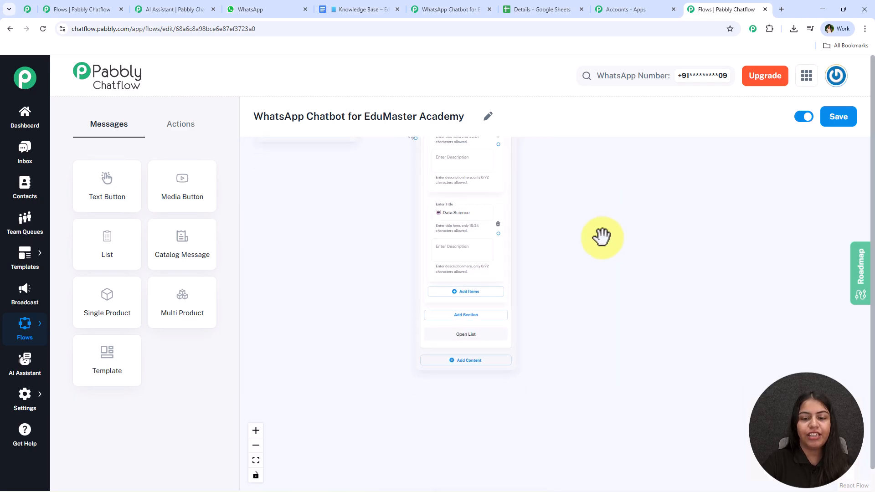
scroll(629, 291, up, 1)
Step: Add a Design section with two empty items
click(450, 325)
scroll(639, 323, down, 1)
click(292, 9)
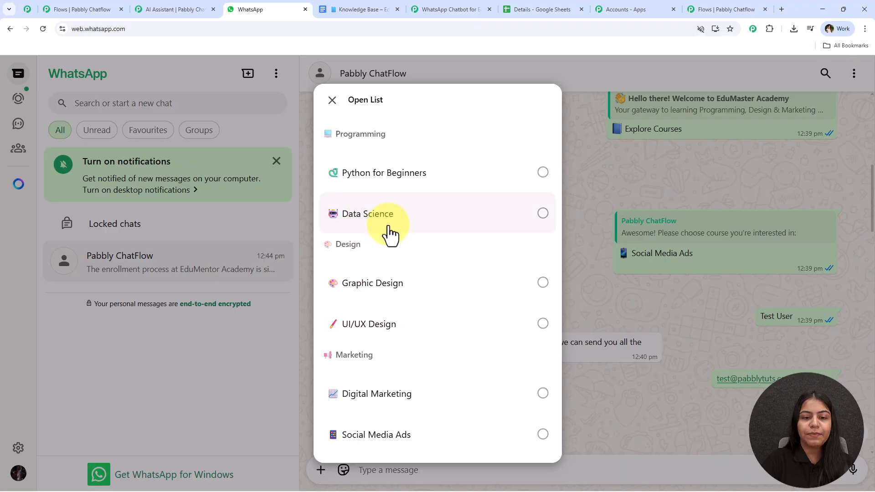
click(731, 10)
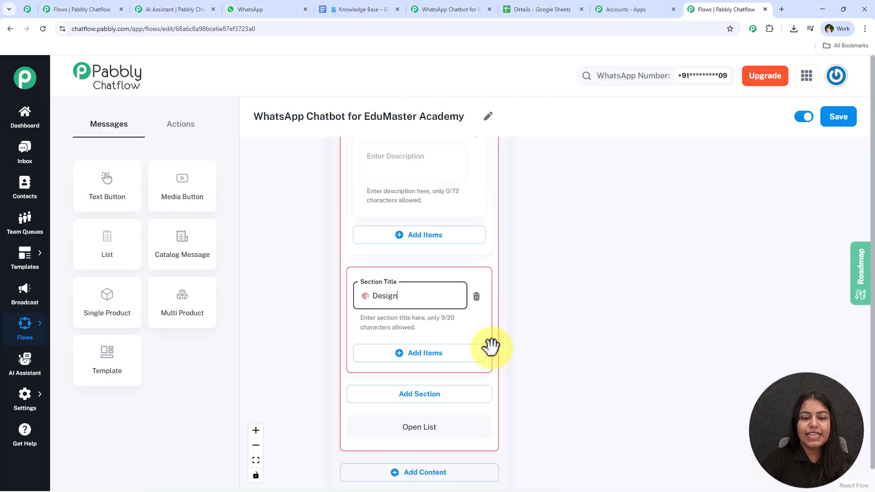
scroll(581, 283, down, 1)
click(444, 287)
click(414, 442)
Step: Title the Design items Graphic Design and UI/UX Design
click(390, 304)
key(ctrl+v)
drag(592, 345, 606, 190)
click(413, 457)
key(ctrl+v)
drag(610, 341, 609, 211)
Step: Add a third section titled Marketing, checking its items in the WhatsApp reference list
click(453, 345)
drag(604, 269, 608, 201)
scroll(615, 268, down, 1)
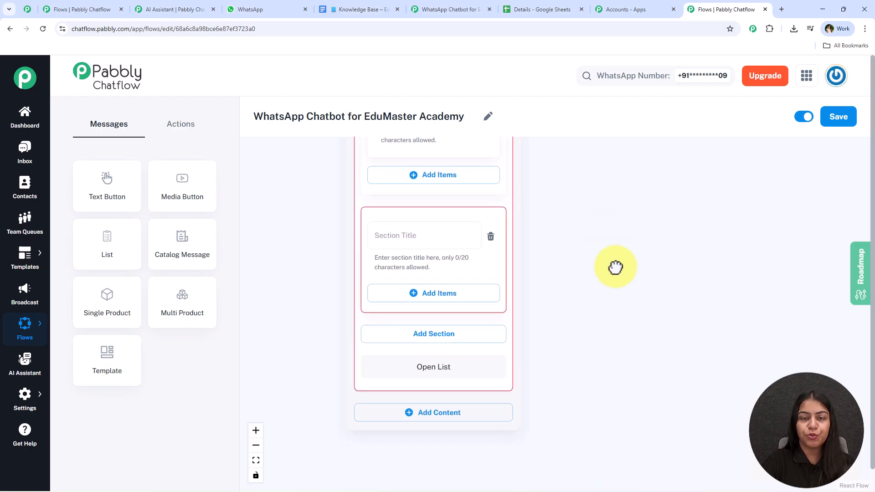
click(421, 243)
key(ctrl+v)
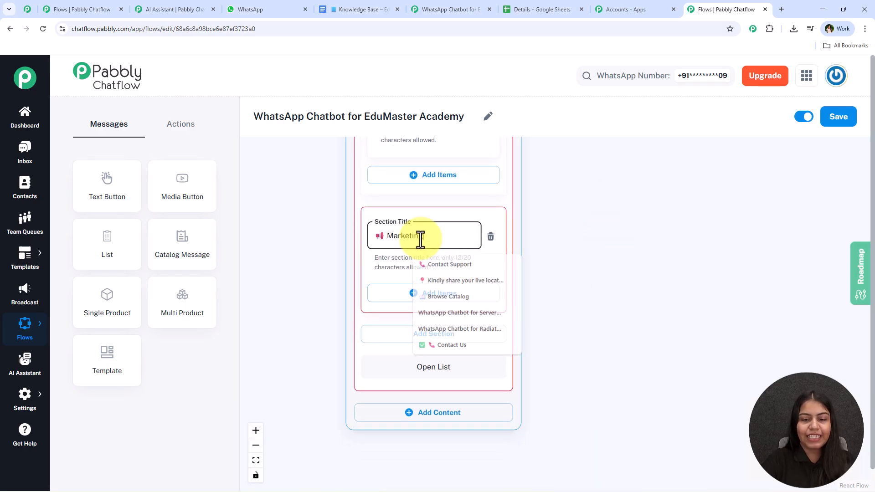
click(588, 250)
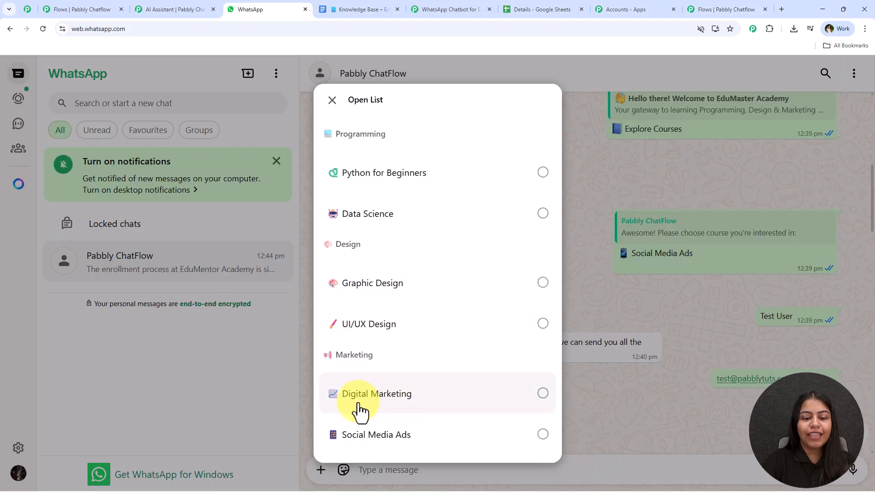
click(609, 258)
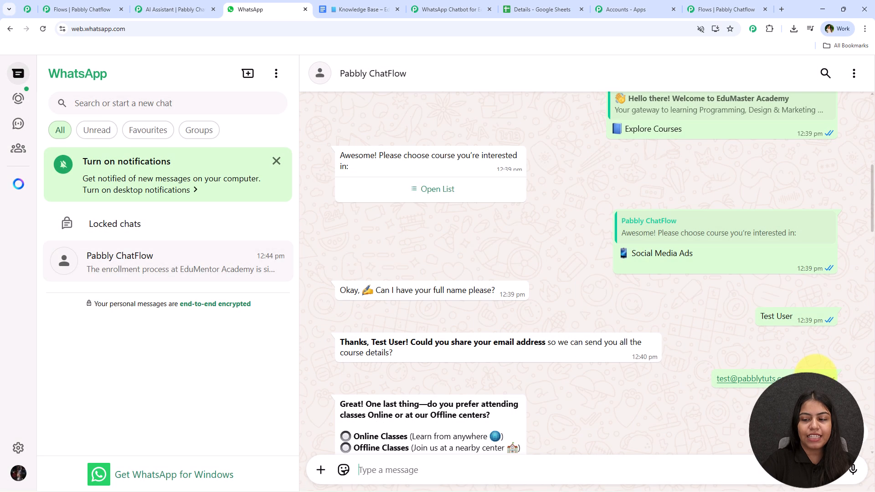
triple_click(637, 260)
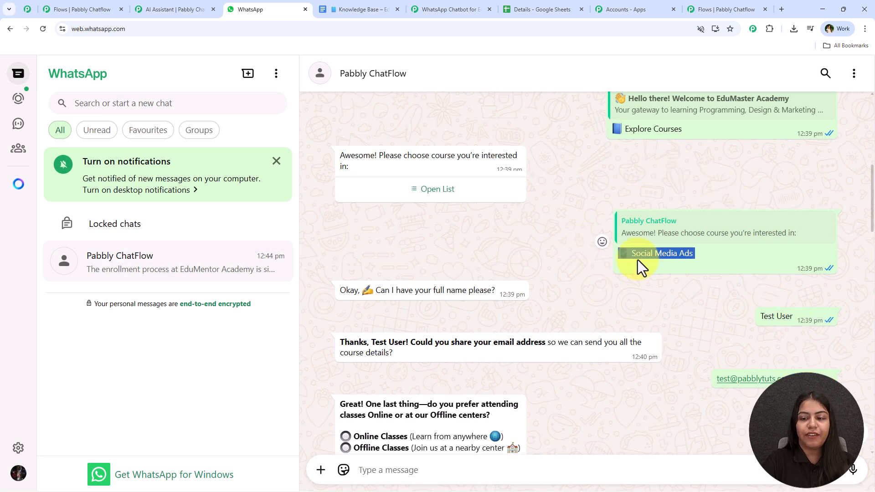
click(729, 8)
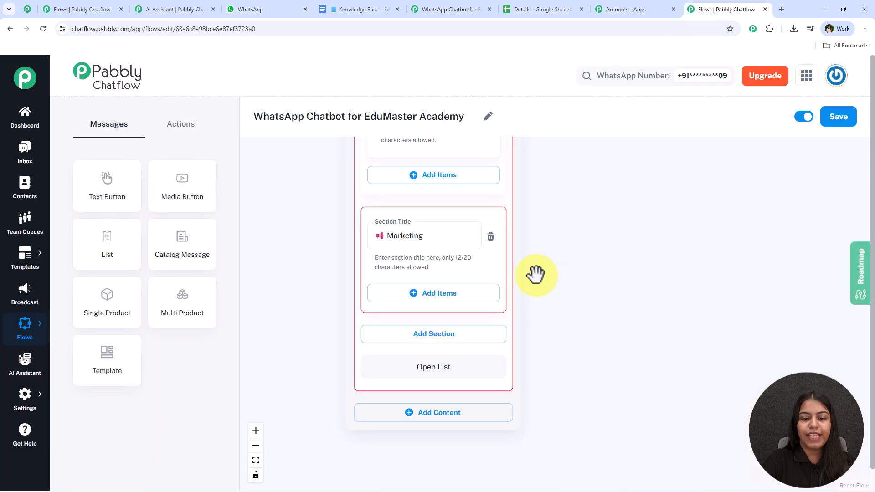
Step: Add a Marketing item titled Social Media Ads to the course list
click(440, 294)
scroll(599, 298, down, 3)
click(462, 345)
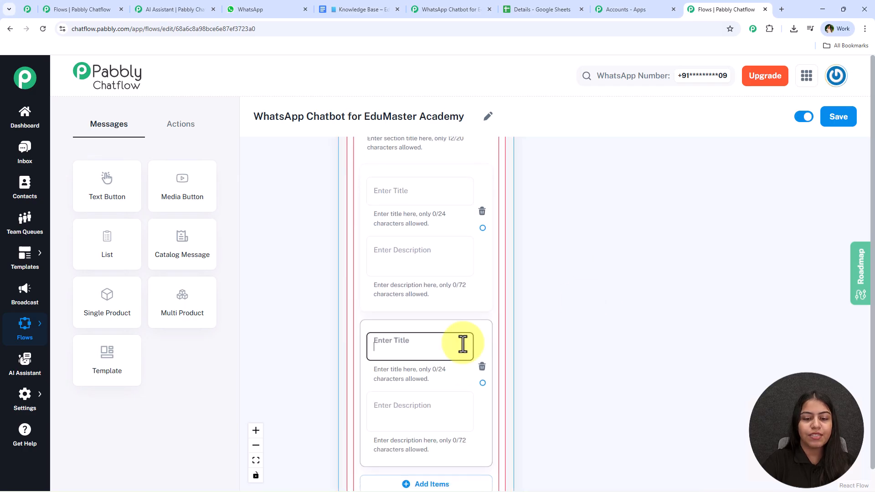
text(📱 Social Media Ads)
scroll(465, 274, down, 3)
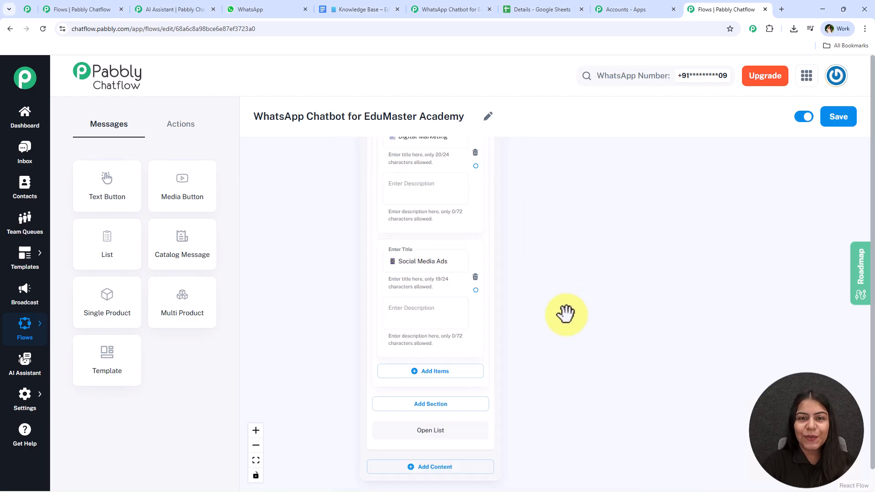
scroll(570, 317, down, 2)
scroll(569, 317, down, 5)
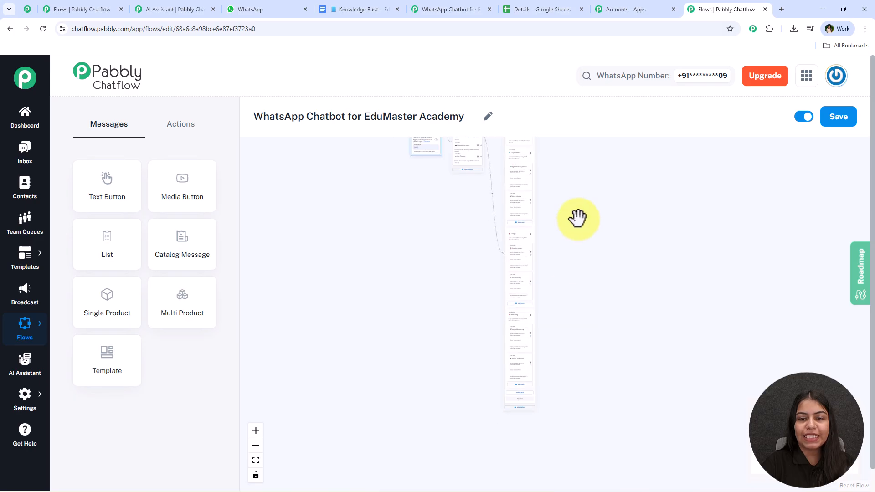
scroll(546, 314, up, 5)
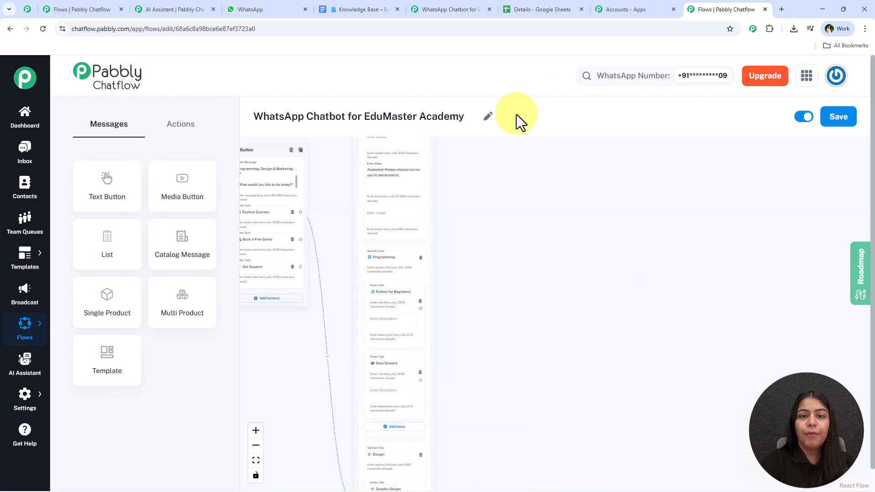
Step: Compare the finished course list against the WhatsApp chat, then return to the flow's earlier nodes
click(250, 9)
scroll(528, 273, up, 6)
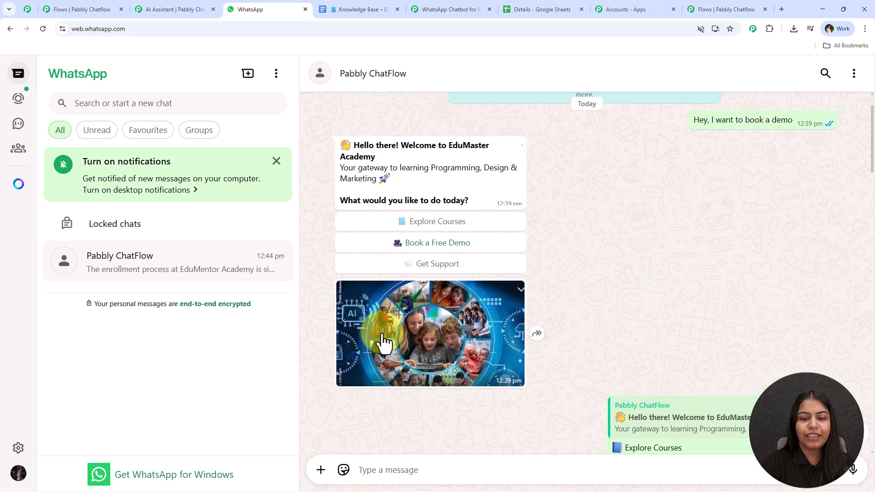
scroll(445, 346, down, 3)
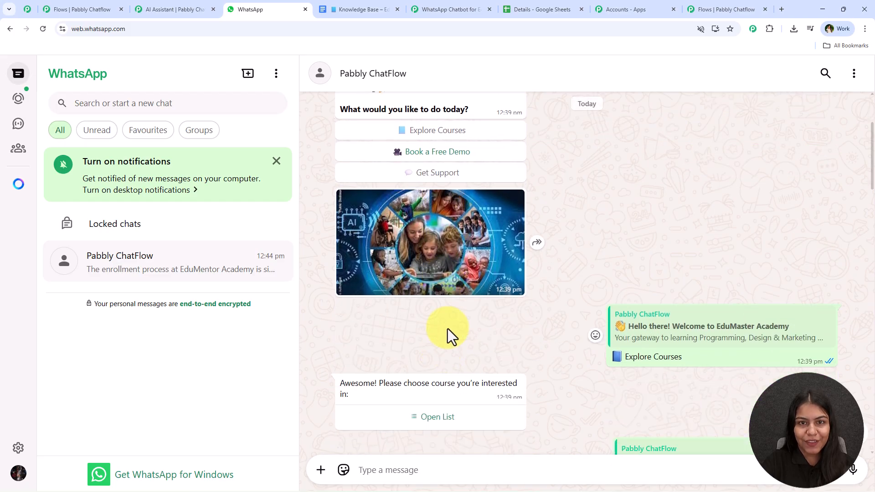
click(749, 8)
drag(397, 316, 387, 389)
scroll(379, 365, up, 3)
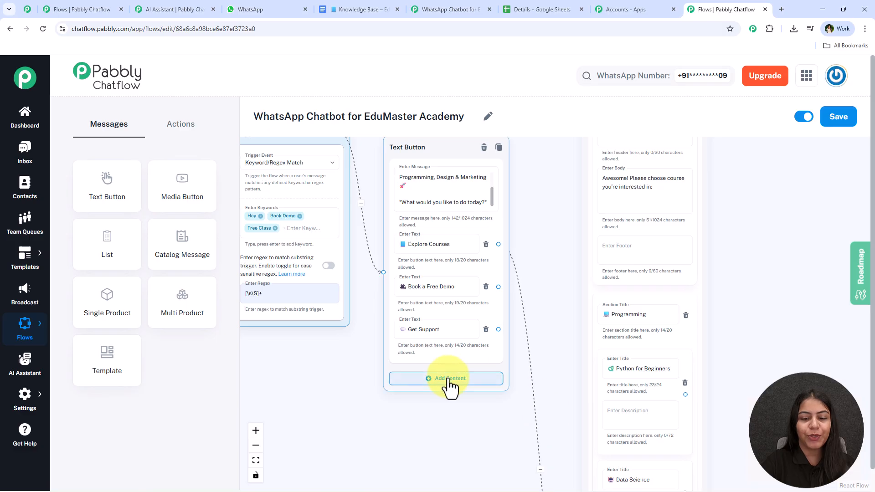
Step: Add a Media block to the Text Button node with media type Image
click(448, 379)
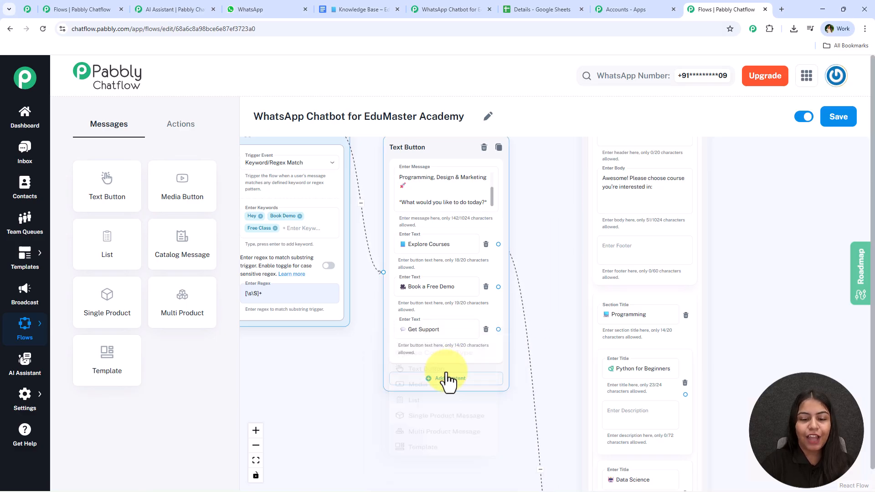
click(437, 383)
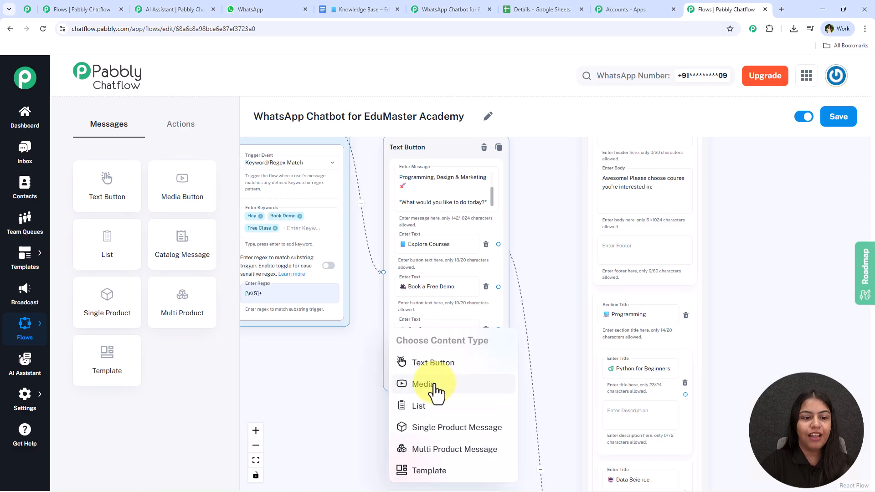
click(433, 387)
scroll(531, 178, down, 7)
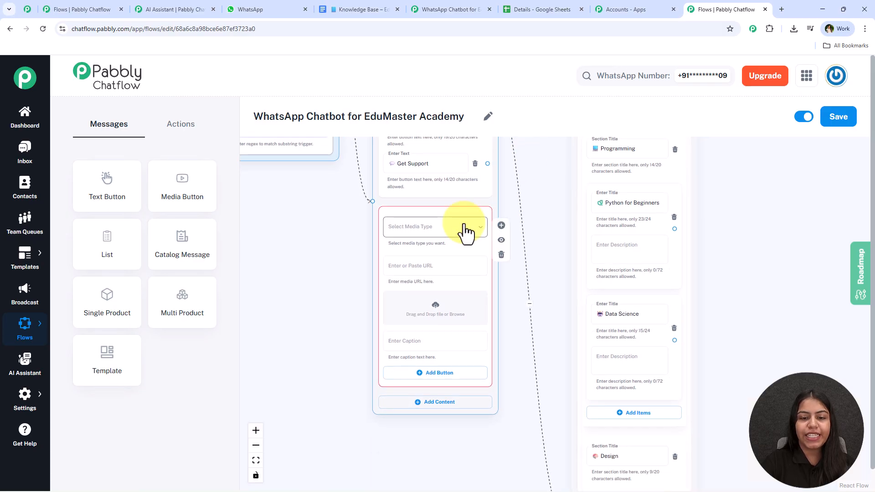
click(464, 227)
click(450, 250)
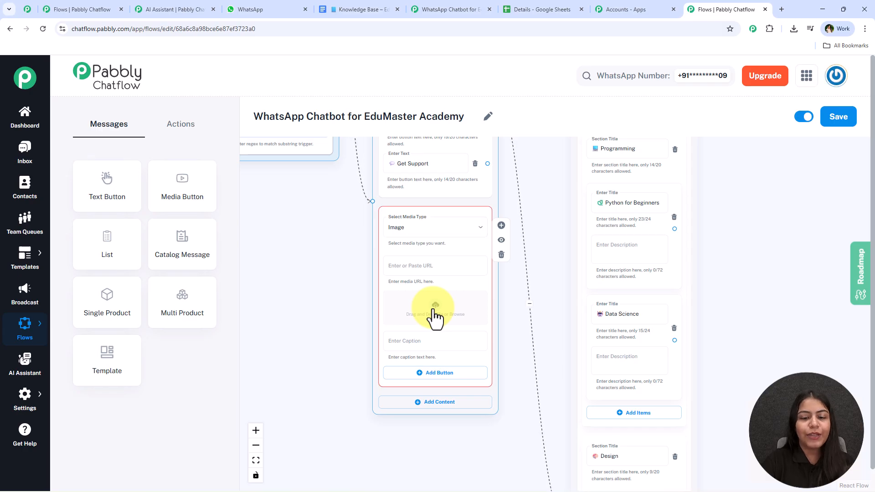
Step: Upload an image from the Desktop folder into the Image media block
click(435, 304)
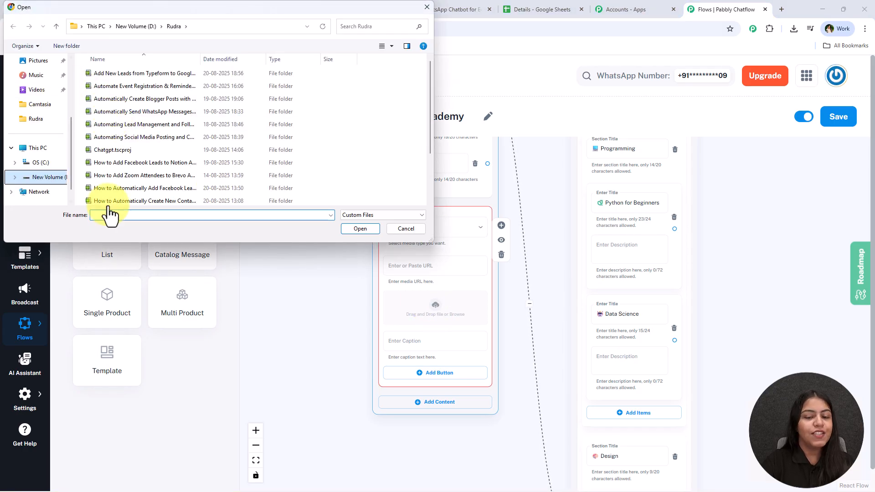
scroll(55, 123, up, 3)
click(39, 64)
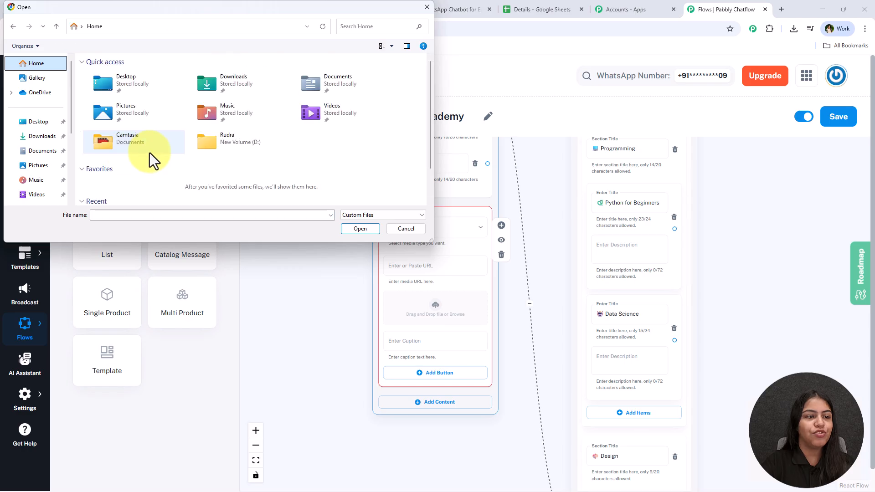
click(39, 124)
double_click(145, 83)
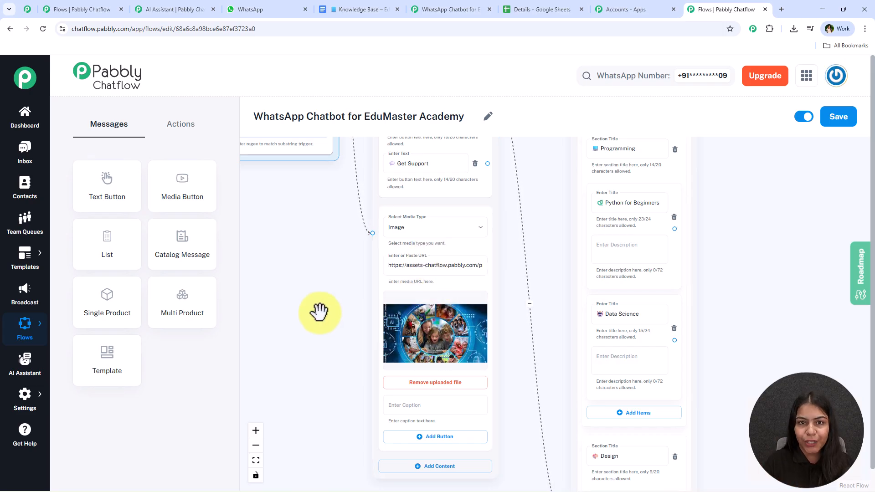
click(458, 231)
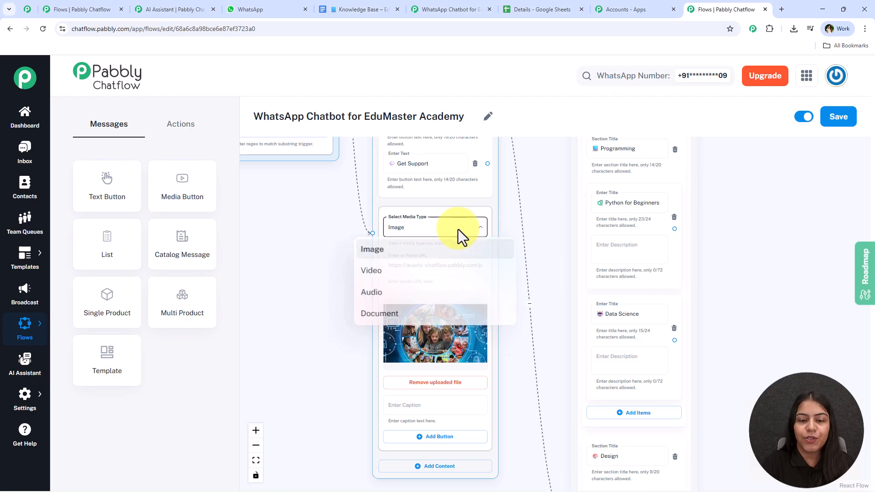
click(297, 276)
scroll(332, 269, down, 2)
scroll(381, 254, down, 1)
drag(513, 169, 500, 262)
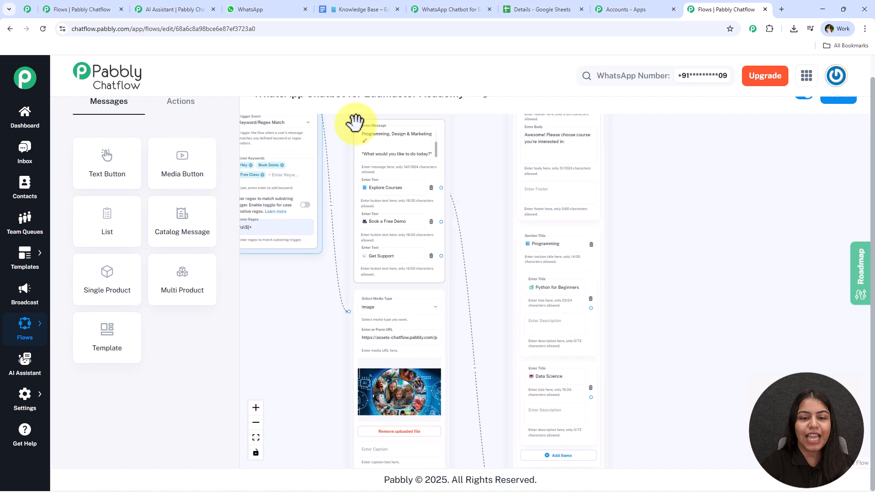
scroll(411, 321, down, 2)
drag(625, 256, 567, 212)
scroll(547, 263, up, 3)
drag(547, 288, 542, 188)
scroll(546, 240, down, 6)
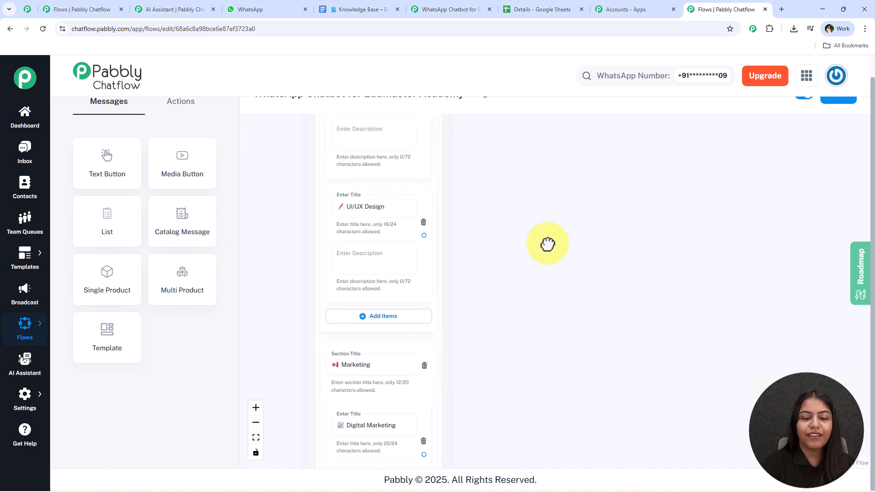
drag(538, 279, 749, 318)
scroll(506, 310, down, 3)
drag(505, 269, 545, 381)
scroll(467, 246, down, 3)
drag(468, 246, 499, 337)
scroll(403, 237, down, 1)
drag(401, 236, 341, 331)
scroll(692, 345, up, 5)
drag(596, 338, 601, 415)
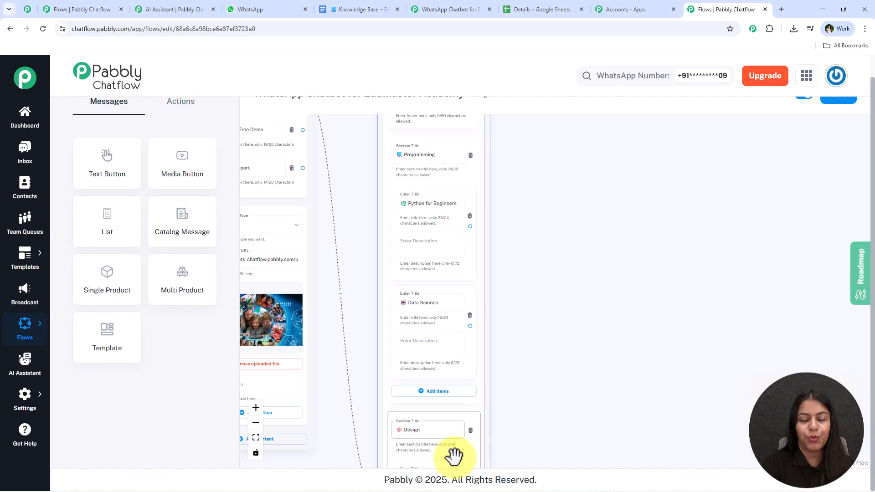
drag(469, 226, 585, 167)
click(585, 198)
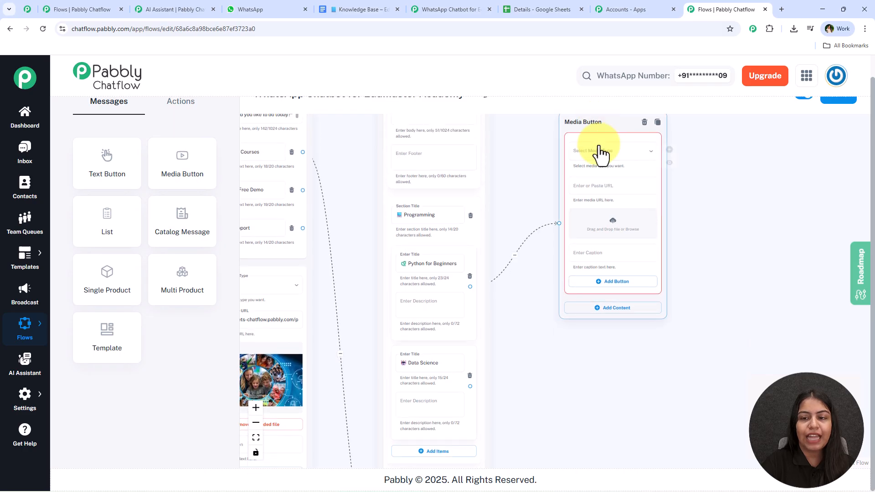
click(644, 122)
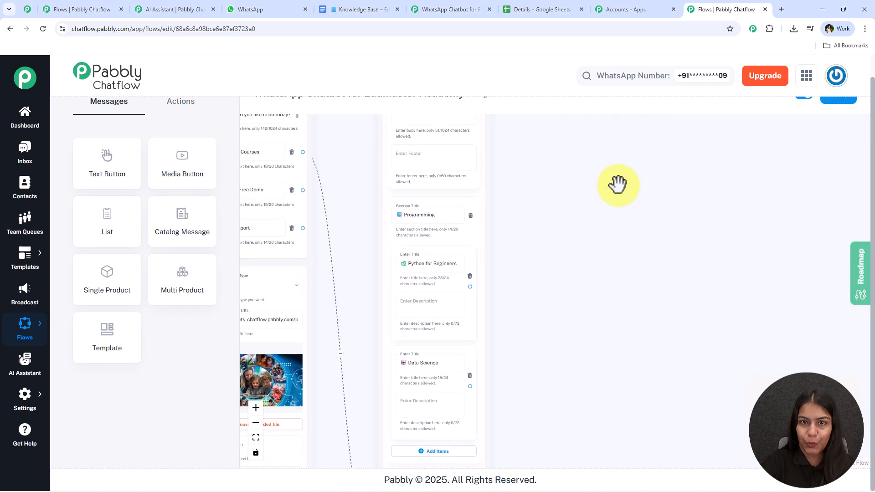
click(266, 9)
scroll(565, 270, up, 2)
scroll(567, 282, down, 3)
scroll(573, 285, up, 4)
scroll(571, 278, down, 4)
scroll(571, 279, down, 4)
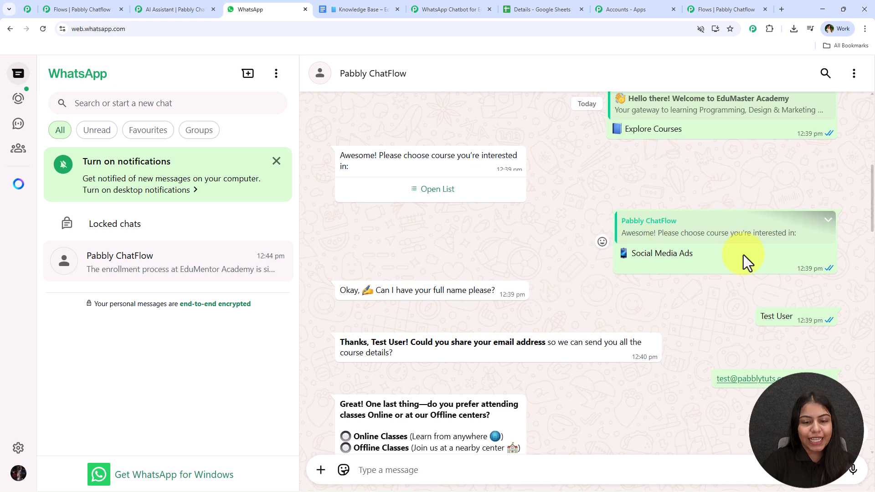
scroll(542, 269, down, 1)
drag(333, 243, 493, 242)
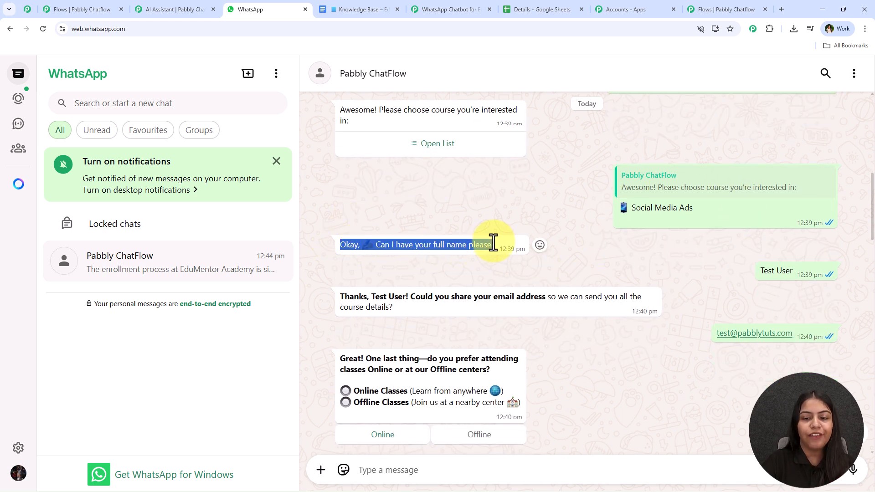
click(547, 203)
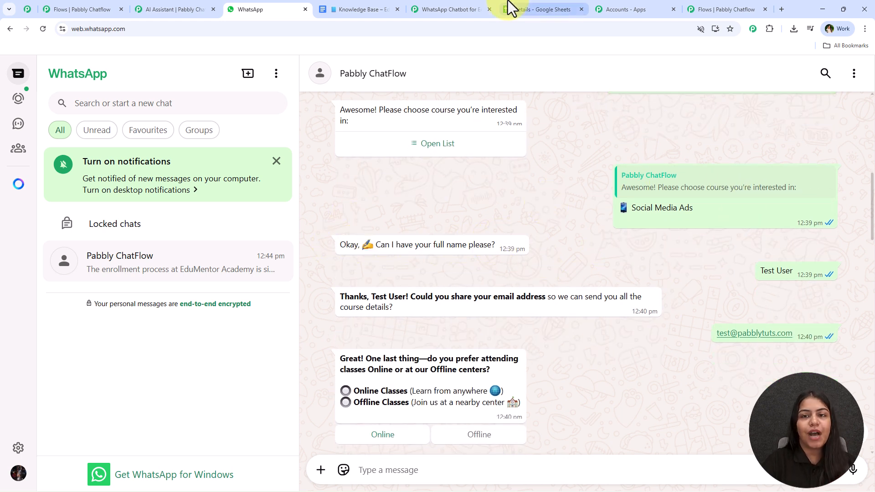
click(455, 3)
Step: Add an Ask Question node to the flow canvas
click(708, 6)
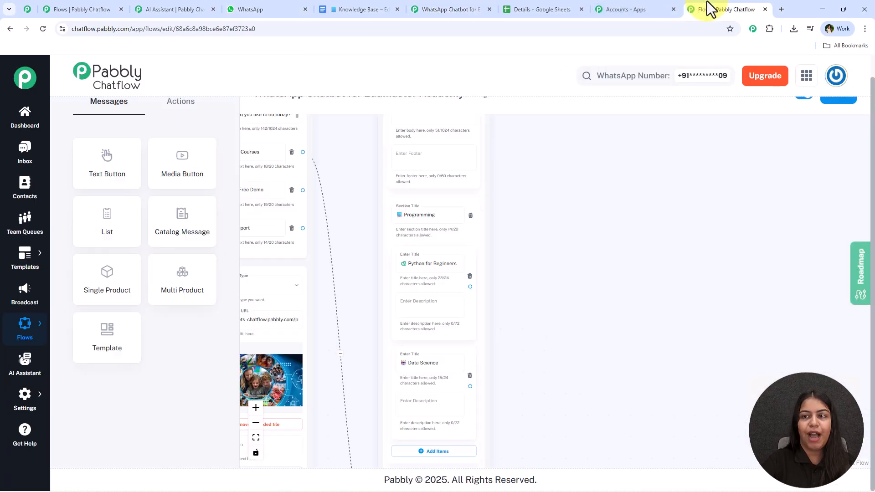
scroll(567, 284, down, 7)
drag(571, 249, 450, 231)
scroll(451, 231, up, 2)
click(179, 109)
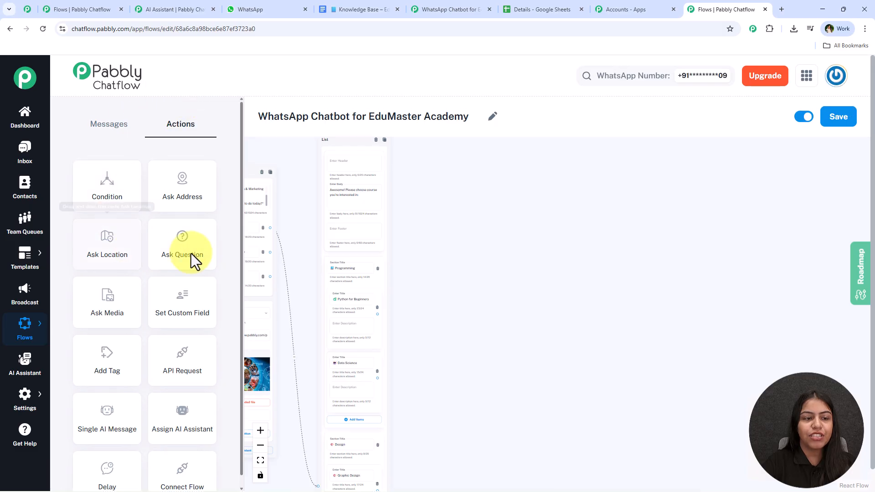
drag(193, 244, 476, 246)
Step: Connect the course items, from Python for Beginners through Digital Marketing, to the Question node
drag(722, 334, 806, 313)
scroll(419, 241, down, 1)
drag(433, 231, 416, 265)
drag(368, 291, 517, 273)
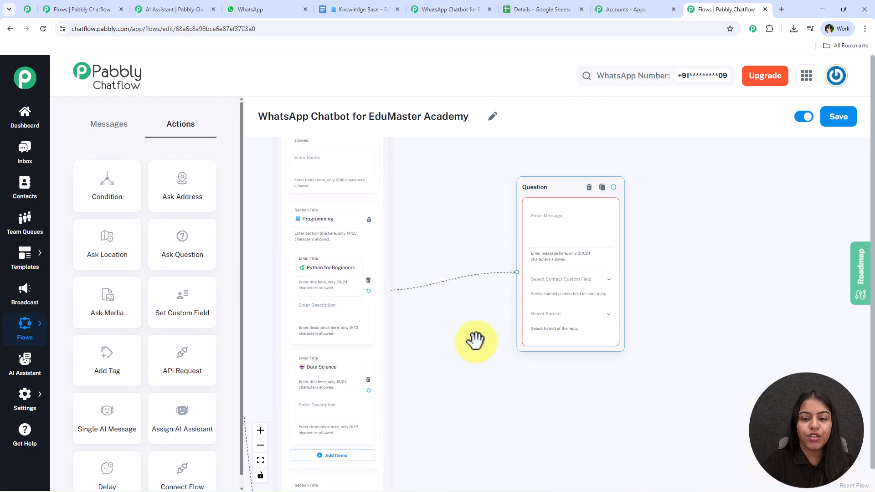
scroll(348, 373, down, 1)
drag(362, 356, 510, 235)
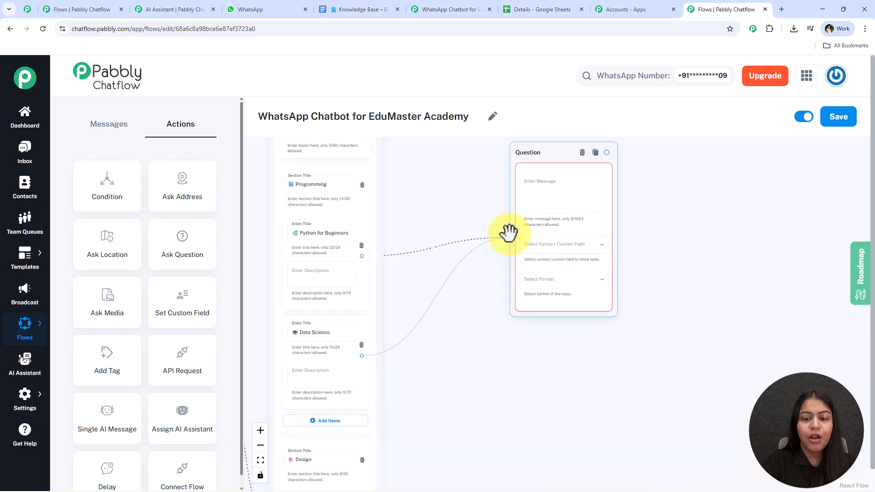
scroll(374, 347, down, 2)
drag(357, 429, 478, 194)
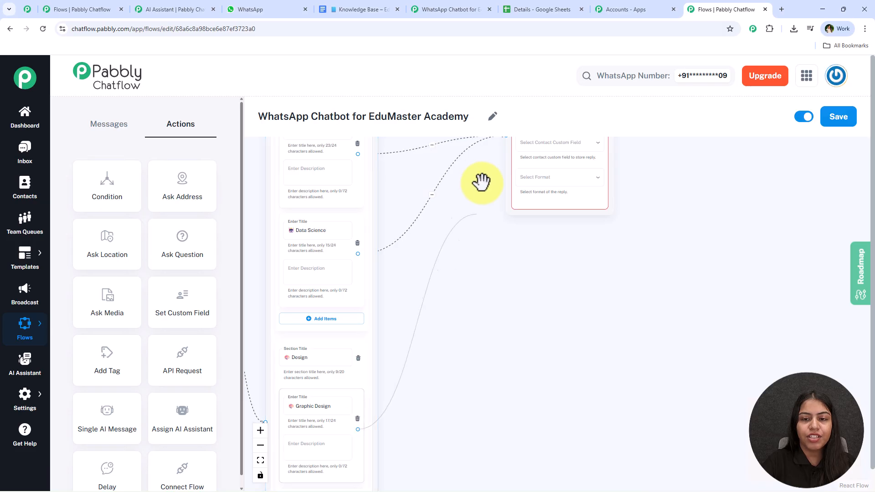
drag(478, 193, 510, 170)
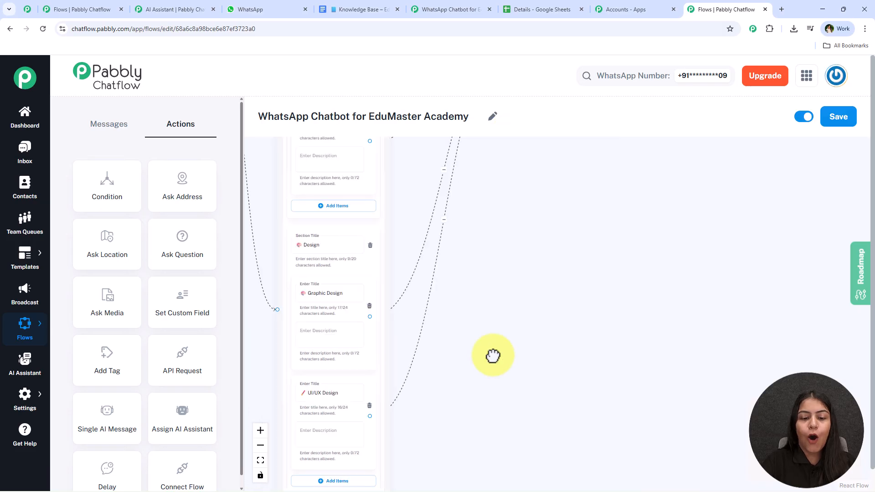
scroll(492, 355, down, 3)
drag(378, 429, 529, 162)
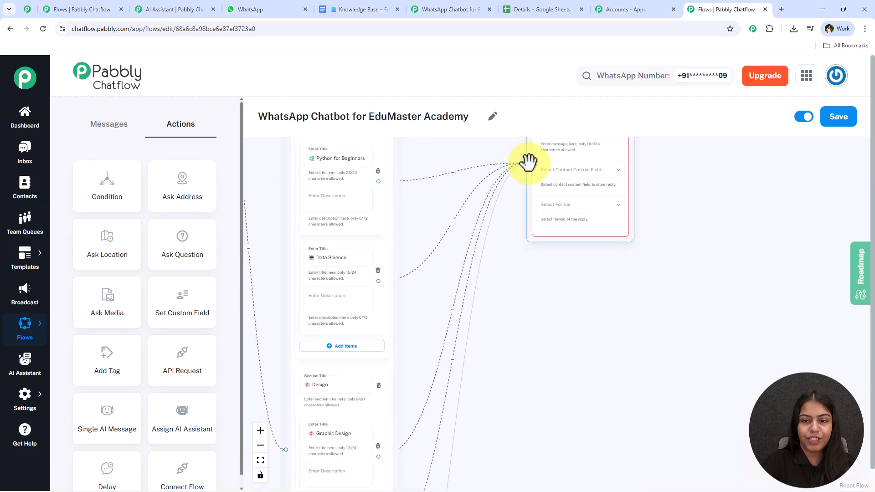
Step: Set the Question node's message to 'Okay, ✍ Can I have your full name please?'
scroll(510, 205, down, 10)
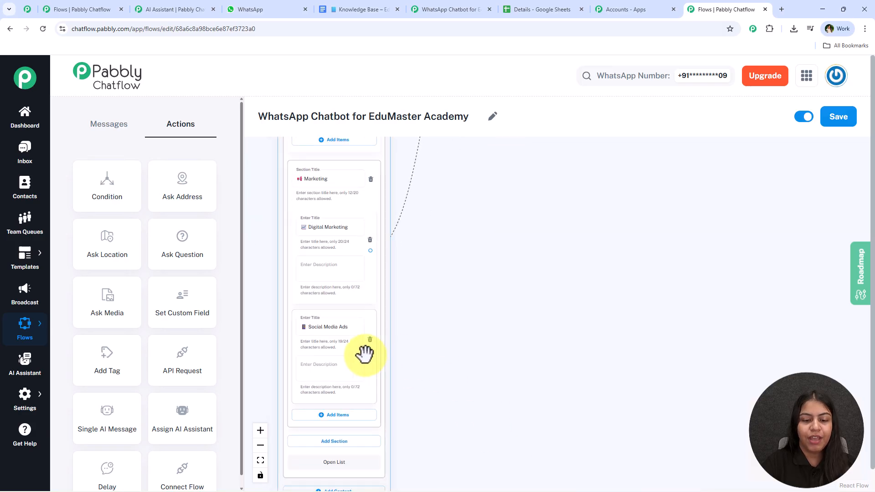
scroll(481, 135, up, 5)
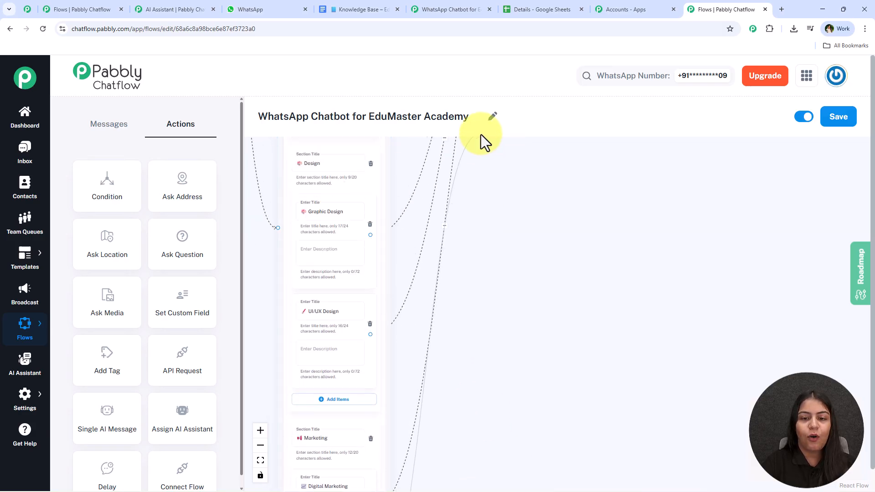
scroll(480, 135, up, 6)
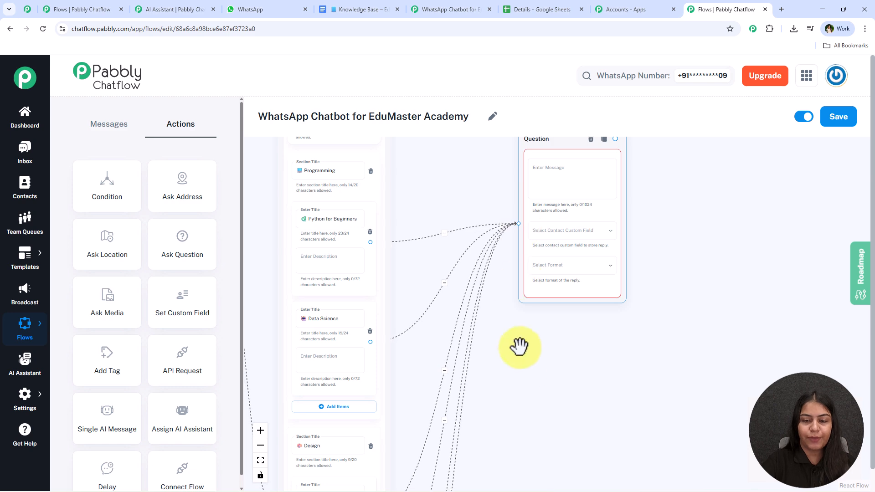
scroll(524, 371, down, 5)
drag(519, 369, 498, 213)
drag(451, 309, 469, 192)
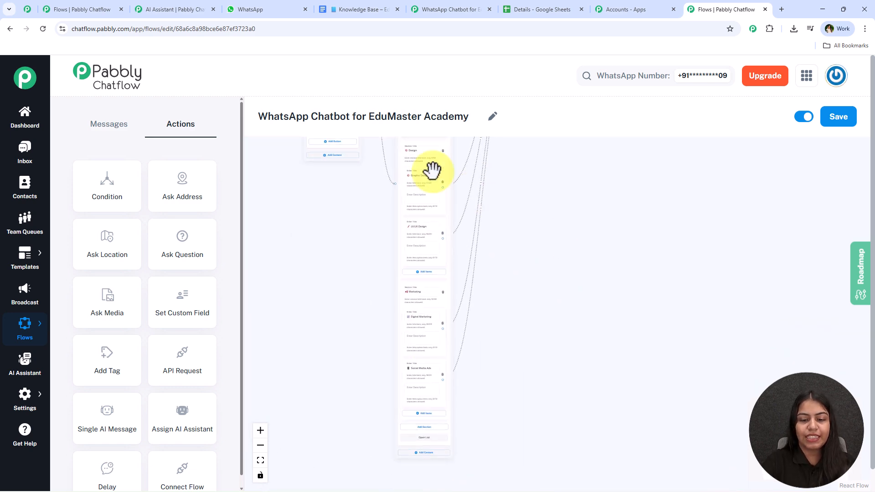
drag(580, 146, 515, 366)
scroll(532, 224, up, 1)
scroll(533, 225, up, 3)
click(445, 288)
text(Okay, ✍ Can I have your full name please?)
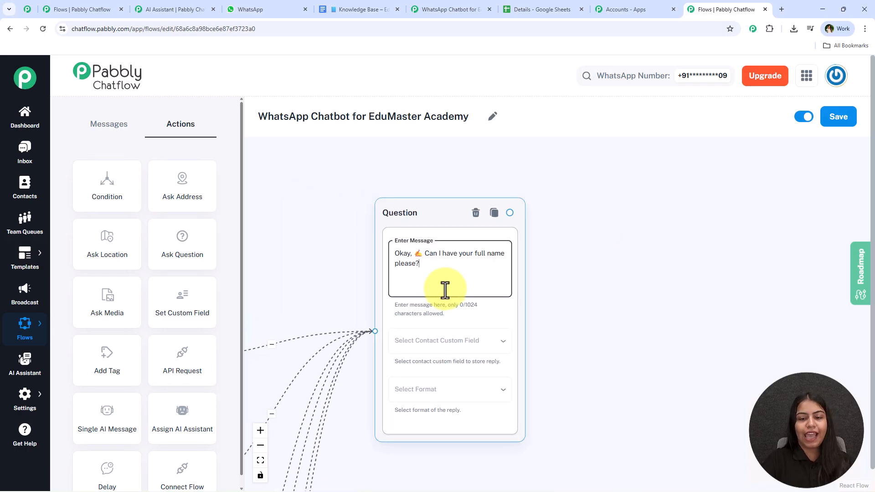
scroll(578, 311, down, 1)
drag(573, 339, 589, 303)
scroll(578, 310, up, 3)
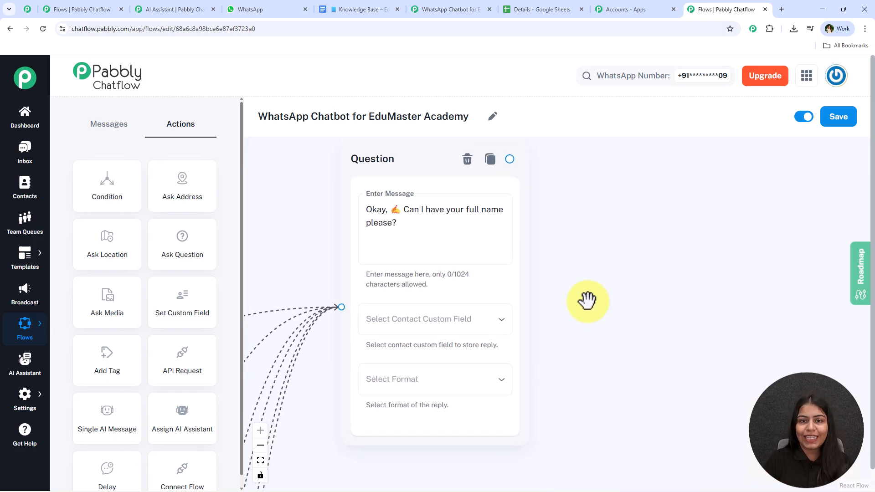
Step: Choose FullName as the contact custom field that stores the reply
click(474, 322)
scroll(455, 364, down, 5)
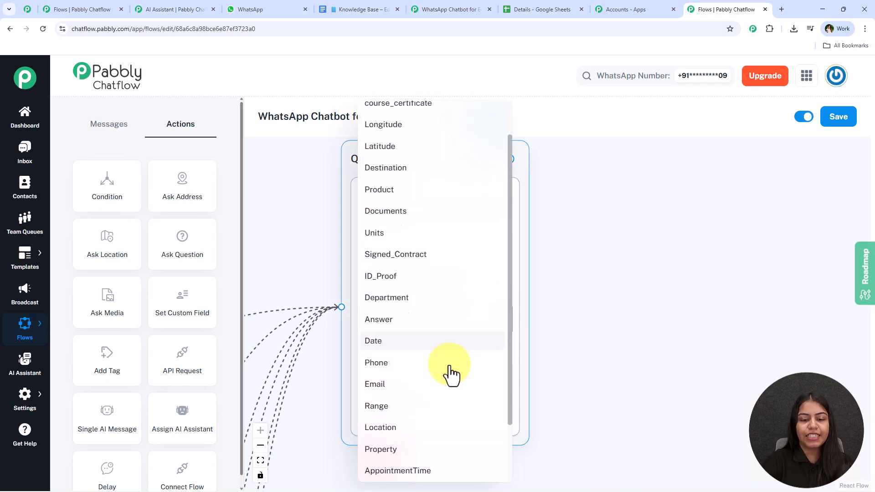
click(444, 470)
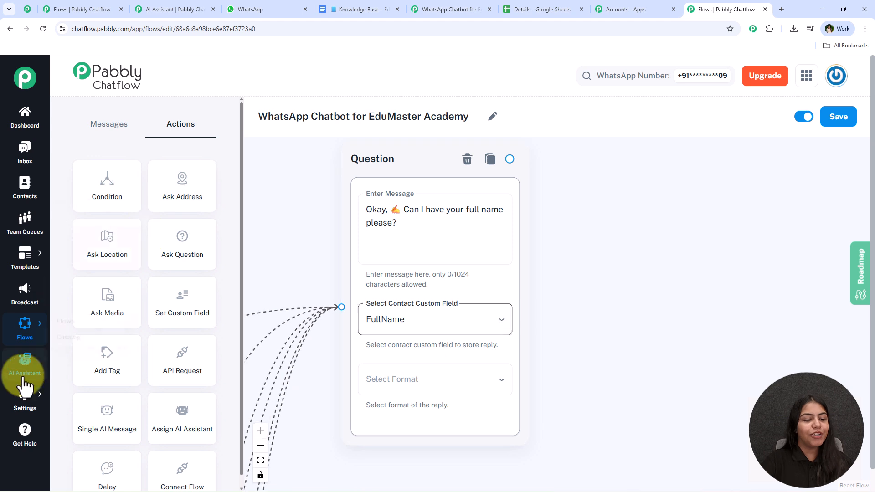
click(23, 396)
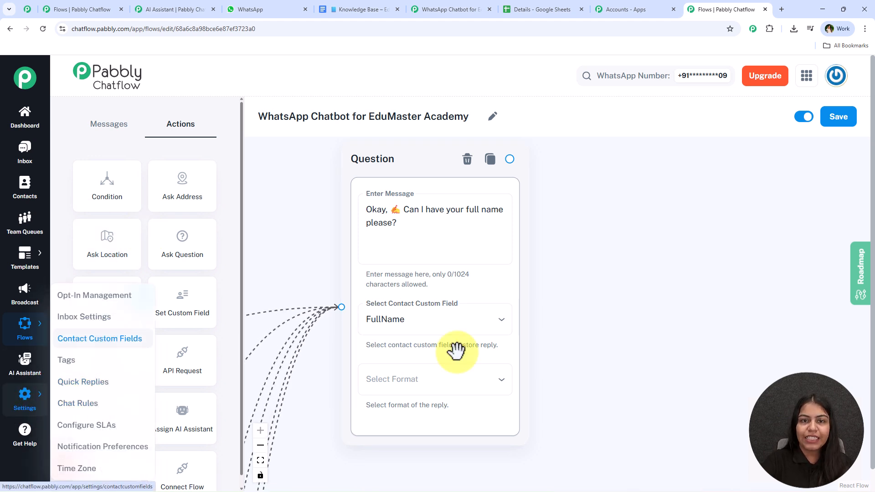
click(613, 341)
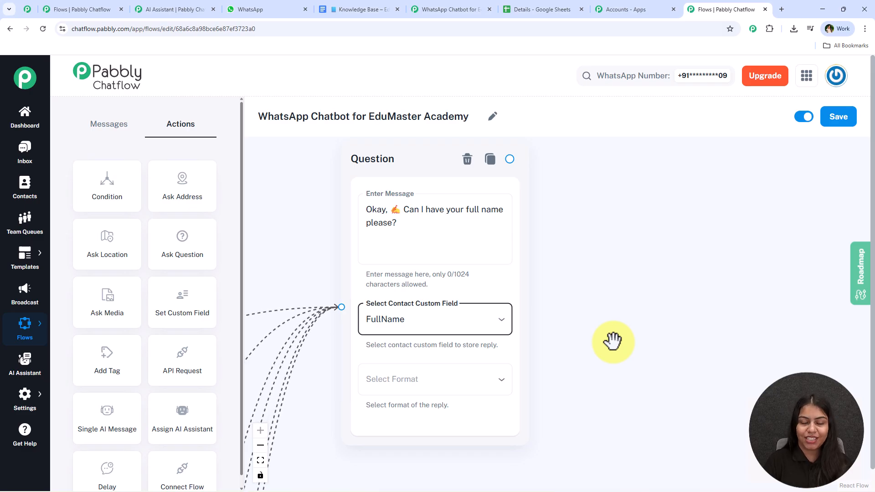
click(385, 330)
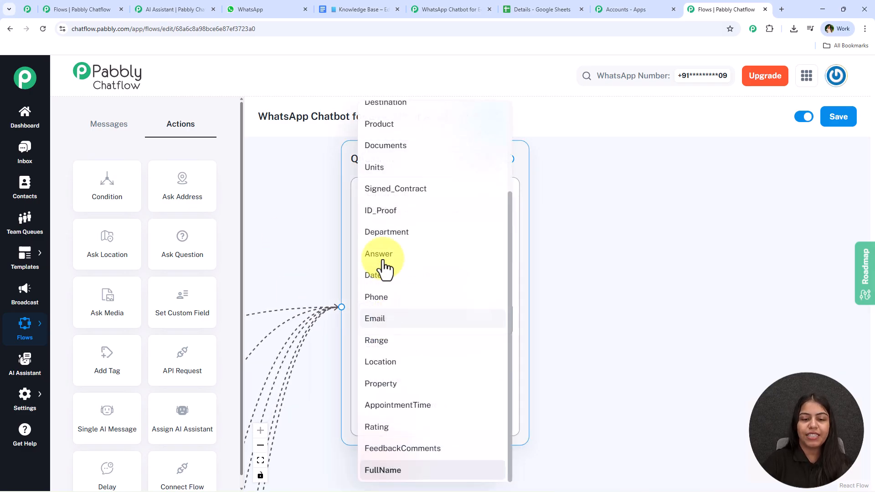
click(382, 471)
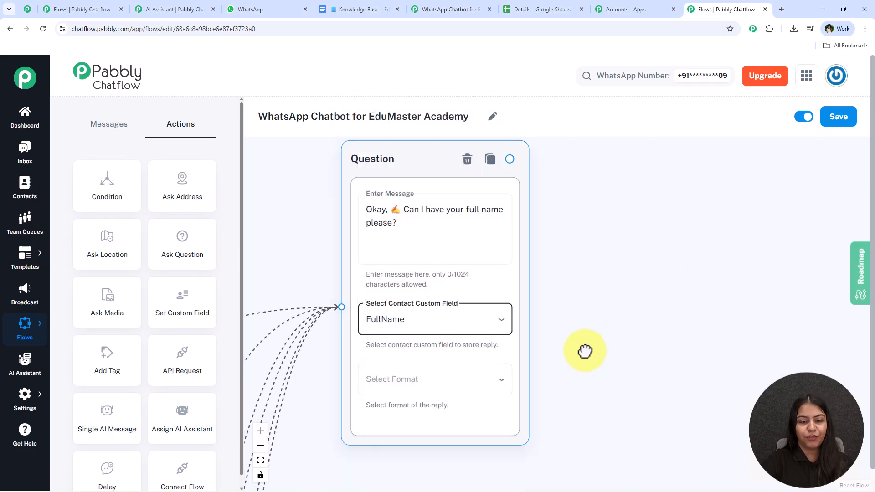
scroll(581, 301, down, 2)
Step: Set the reply format to Text and clear the validation message
click(429, 329)
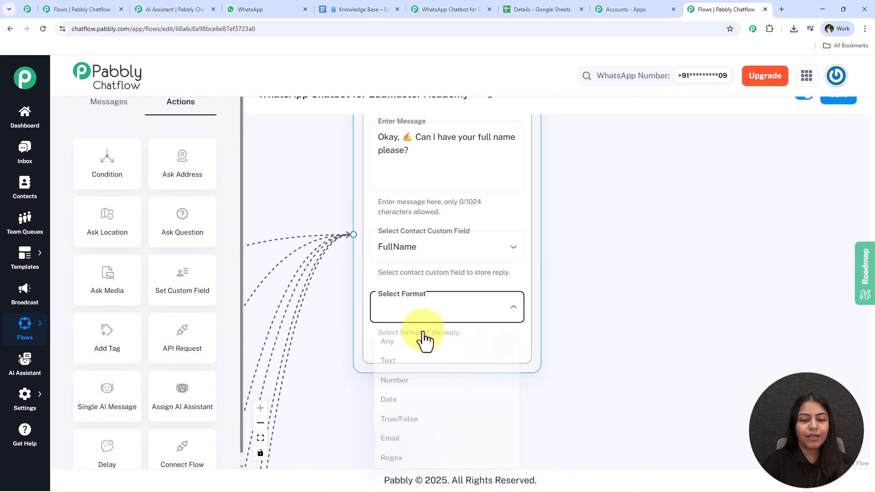
click(449, 362)
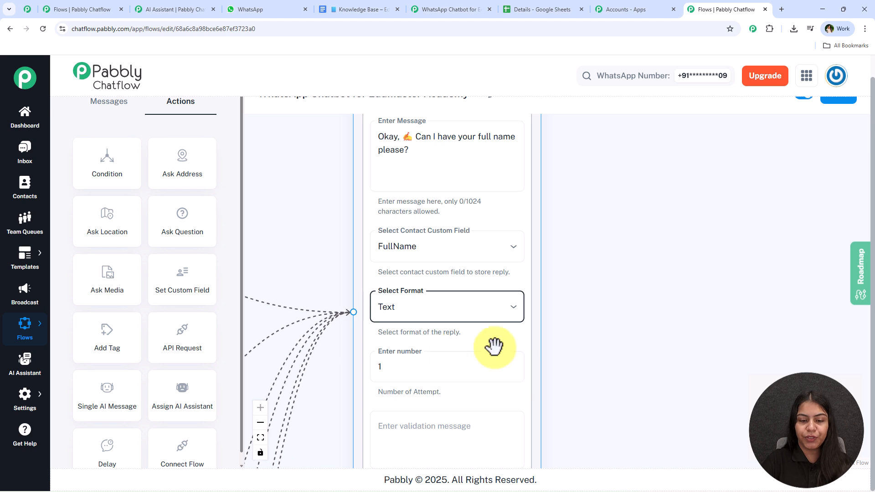
scroll(650, 350, down, 3)
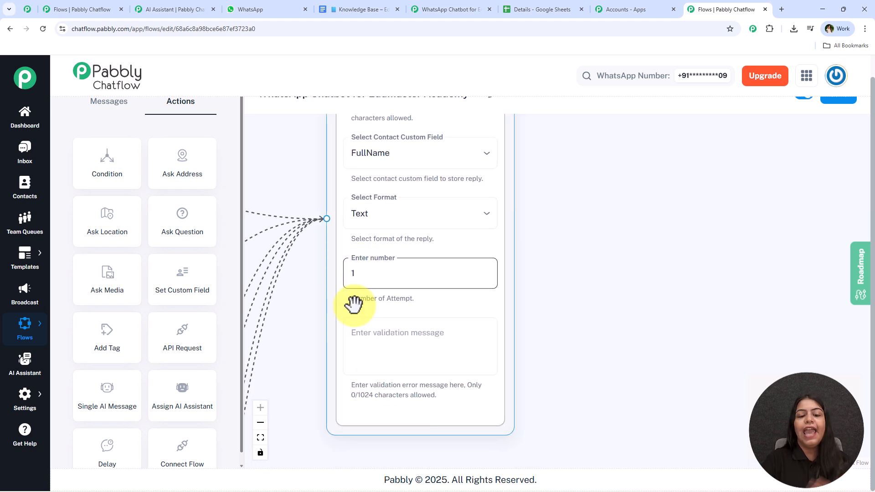
click(385, 322)
click(610, 317)
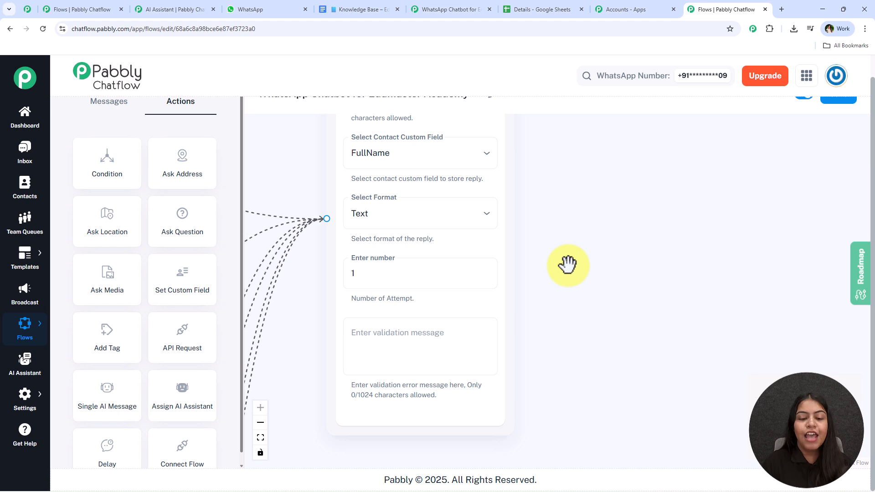
click(388, 355)
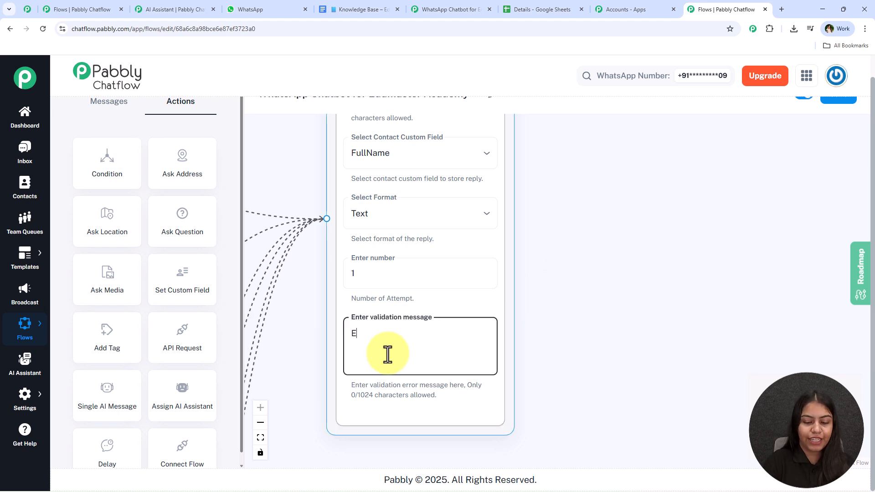
key(BackSpace)
key(BackSpace)
key(BackSpace)
key(BackSpace)
key(BackSpace)
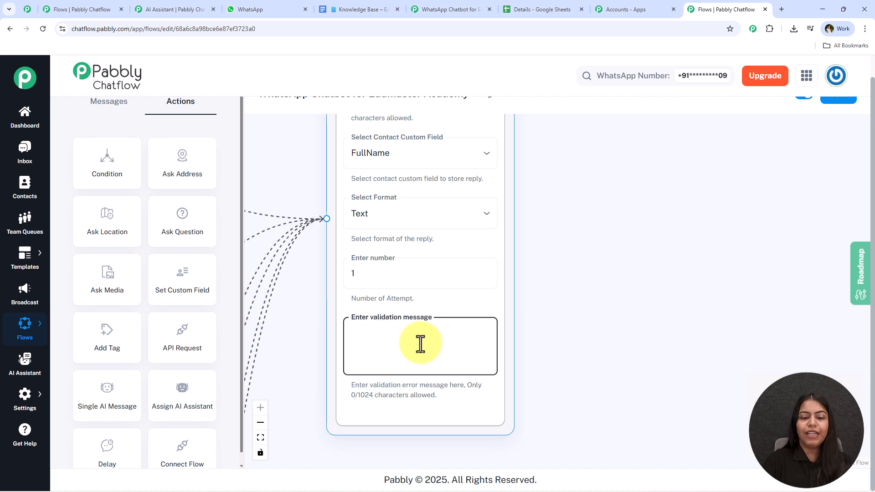
Step: Set the number of attempts to 1
double_click(386, 274)
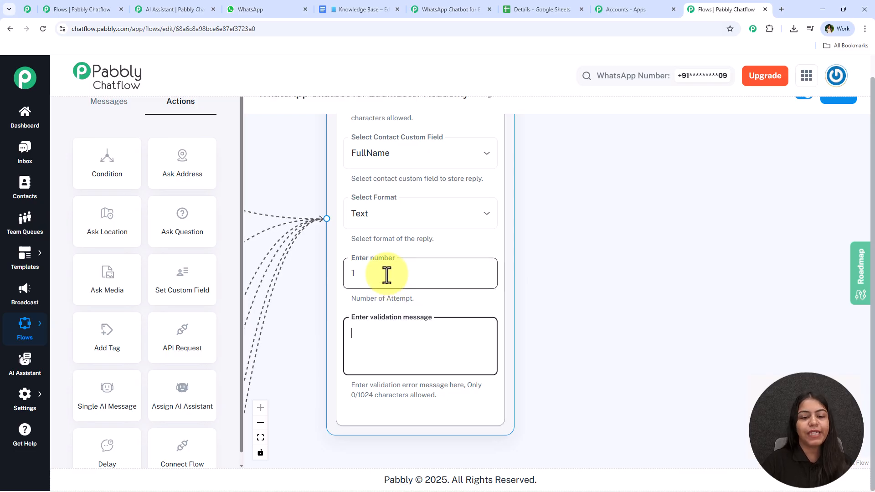
text(2)
key(BackSpace)
text(1)
click(596, 244)
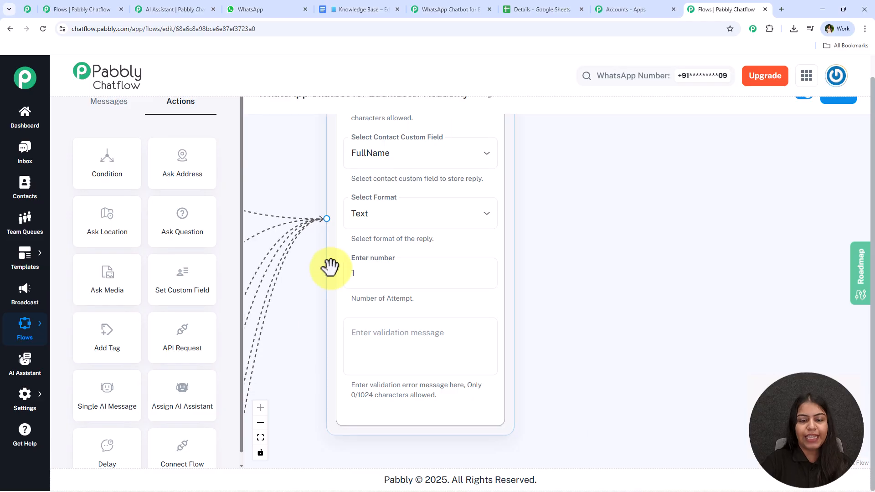
Step: Review the full-name question node against the bot's thank-you message in the WhatsApp test chat
scroll(451, 314, down, 2)
drag(549, 217, 539, 290)
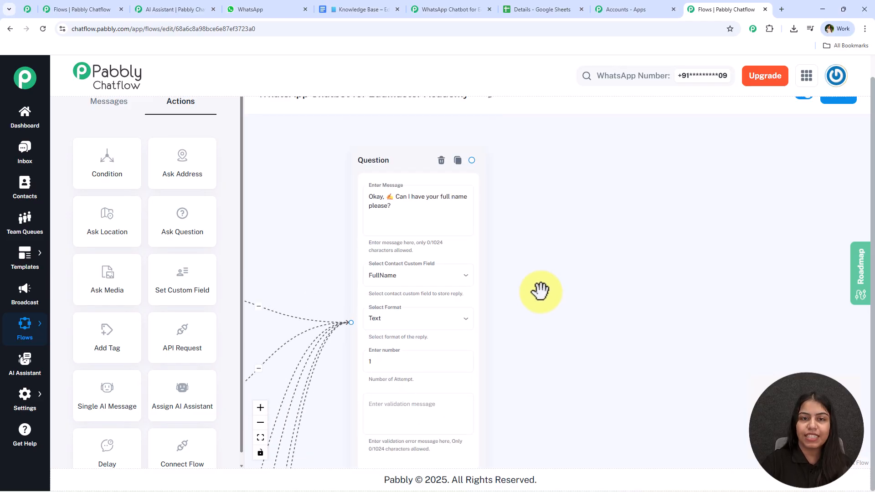
click(371, 260)
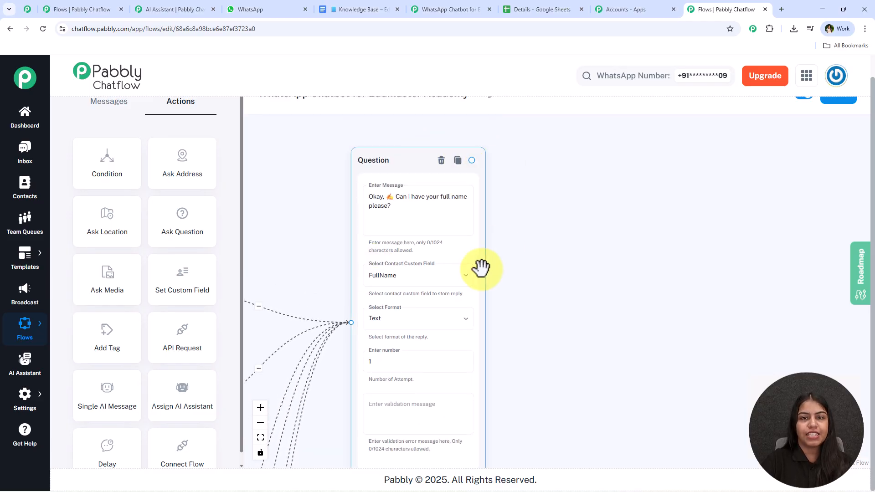
click(273, 9)
drag(330, 305, 332, 285)
key(ctrl+c)
click(737, 8)
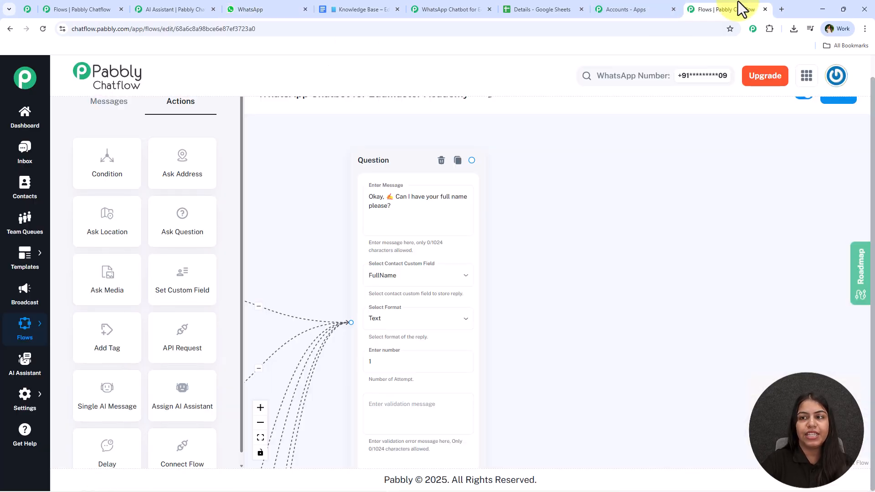
click(272, 8)
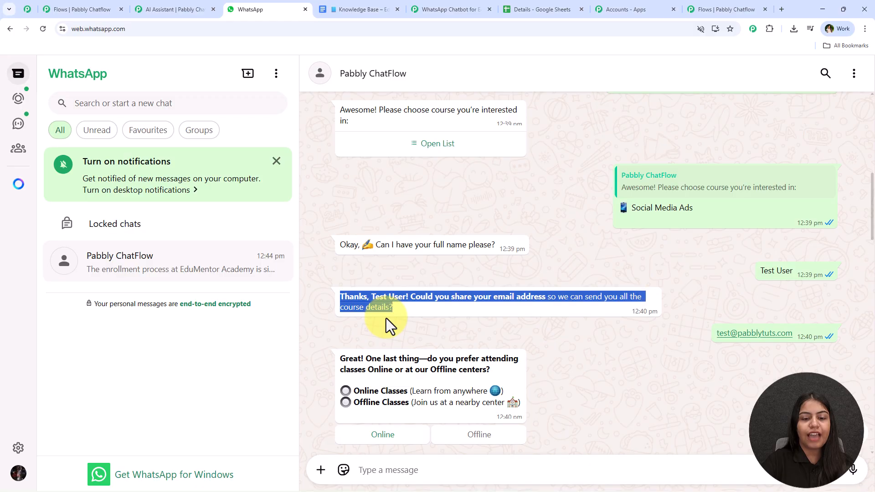
click(356, 304)
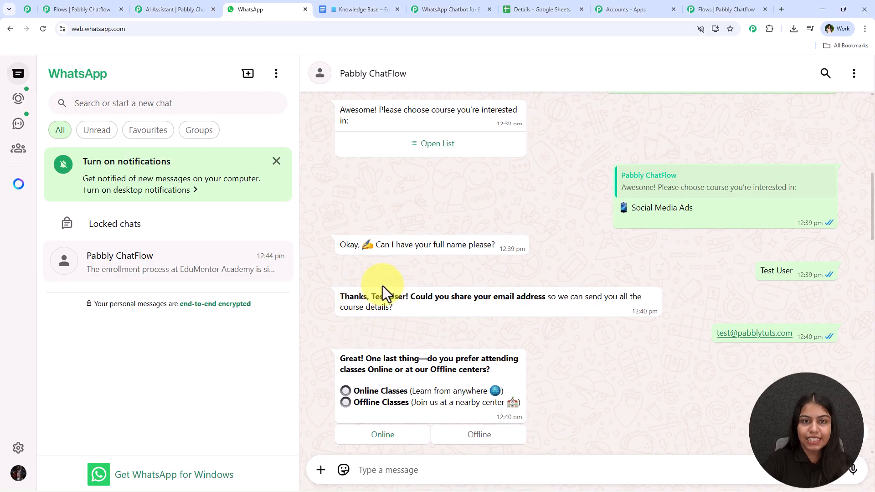
drag(370, 301, 394, 302)
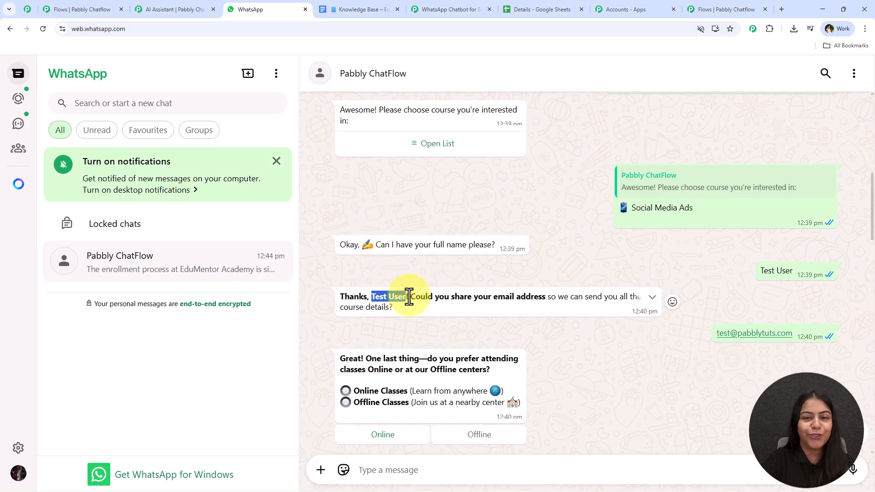
click(686, 10)
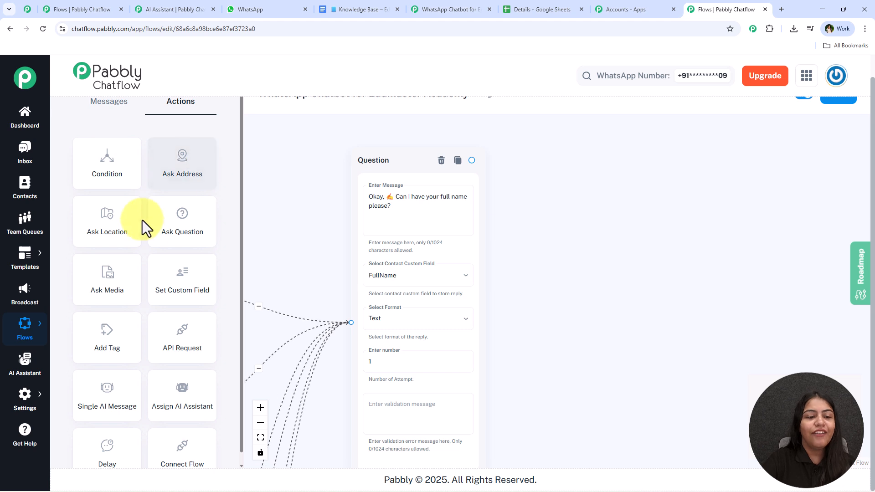
Step: Add a second Question node after the name question with the email-request message
drag(209, 236, 567, 209)
drag(472, 159, 553, 301)
drag(579, 189, 562, 172)
click(580, 227)
key(ctrl+v)
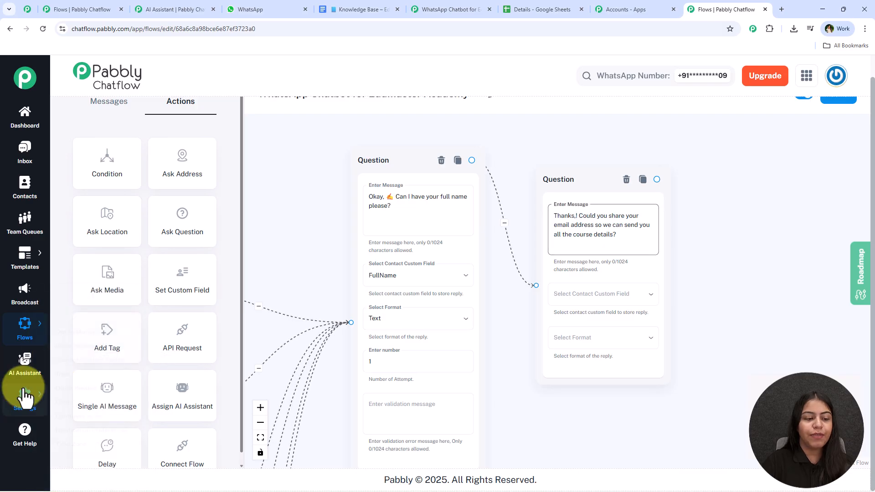
mouse_move(24, 398)
middle_click(81, 351)
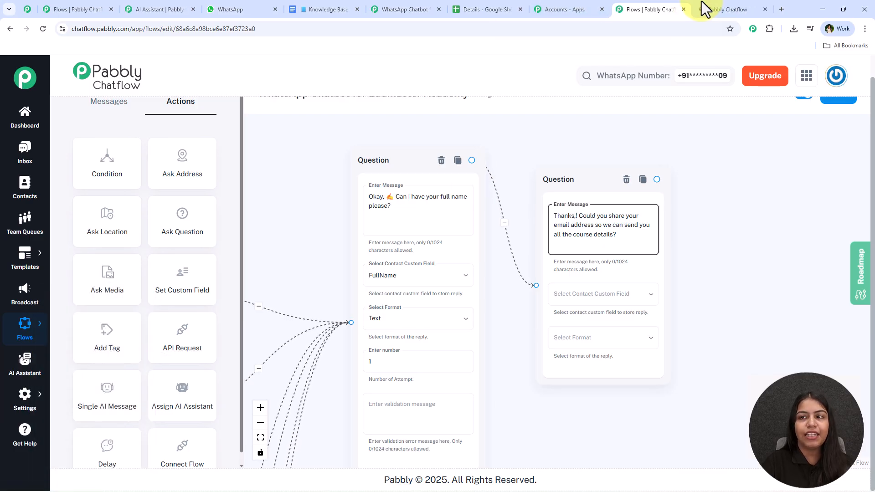
Step: Copy the FullName field name from the Contact Custom Fields page
click(724, 8)
scroll(242, 197, down, 5)
scroll(243, 197, down, 5)
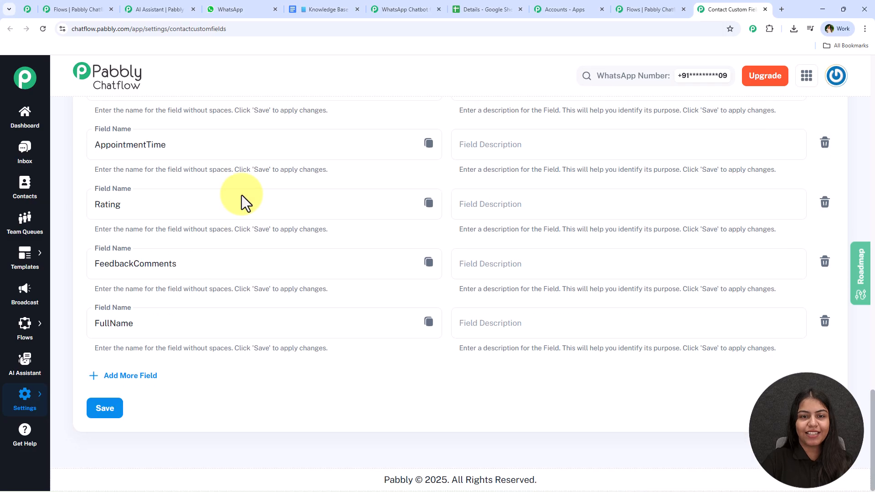
drag(260, 322, 88, 319)
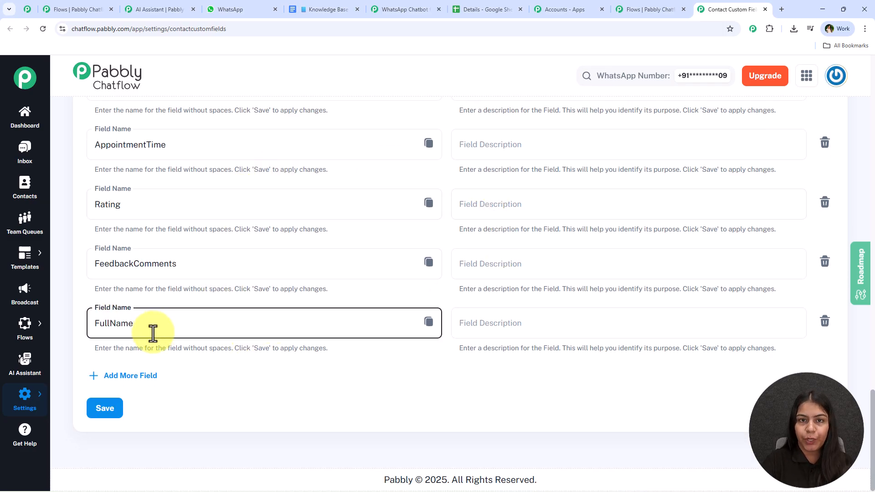
click(429, 324)
Step: Insert $FullName after 'Thanks,' in the email question's message
click(625, 9)
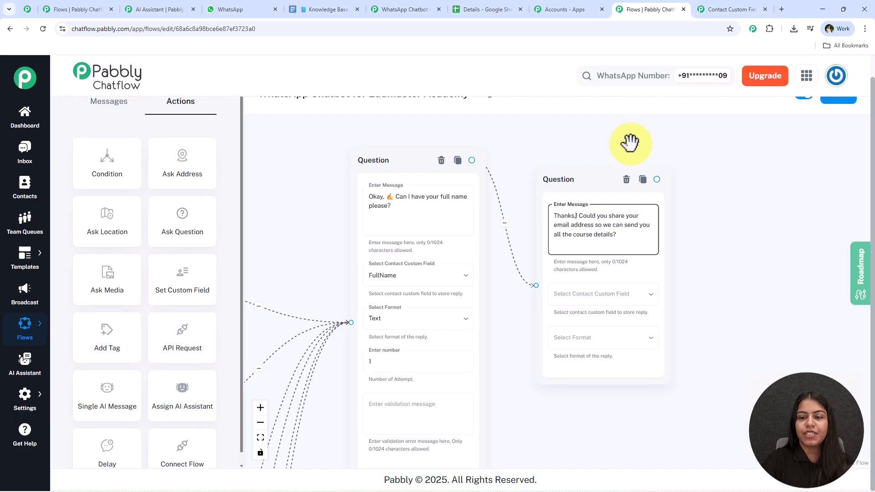
key(ctrl+v)
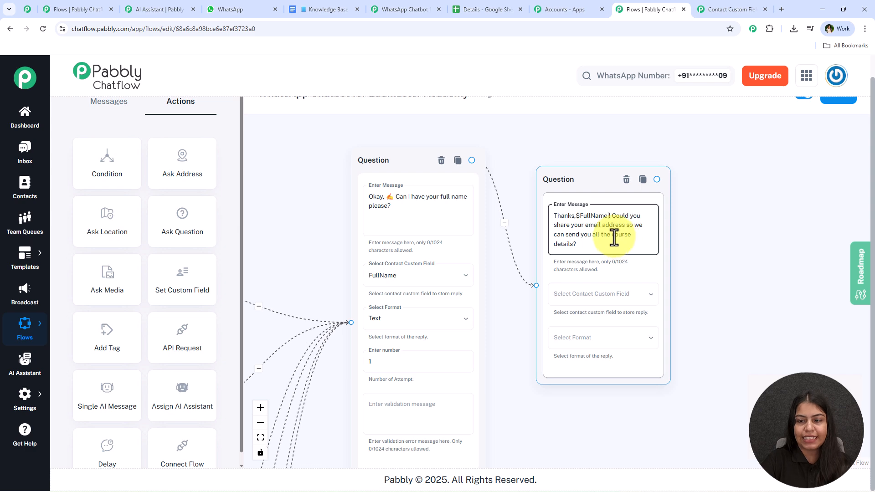
scroll(615, 237, up, 3)
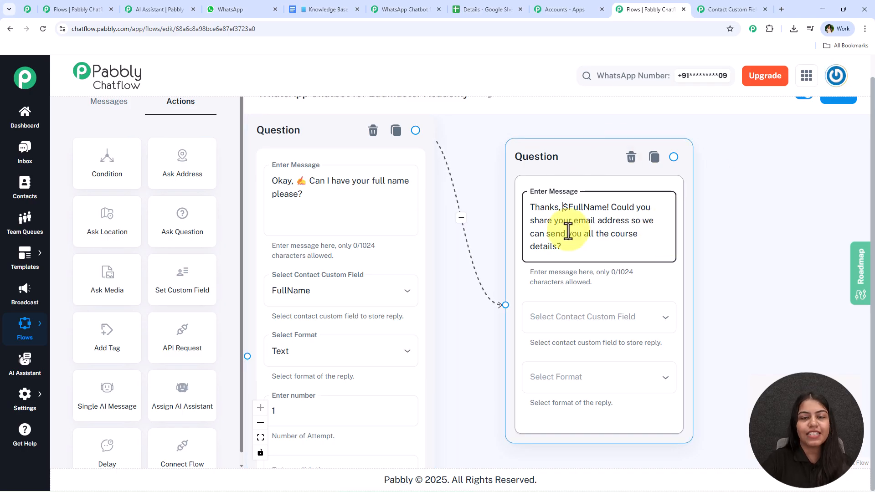
scroll(683, 304, down, 1)
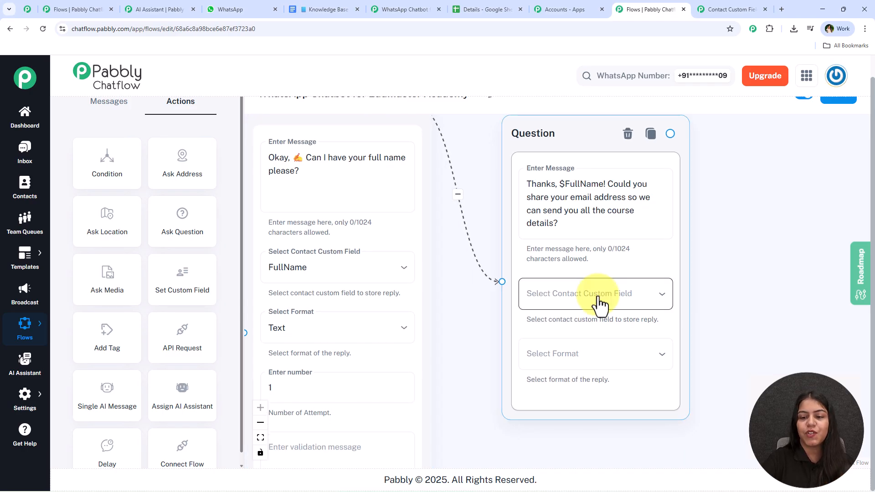
Step: Save the reply to the Email contact field with Email format
click(598, 301)
click(555, 438)
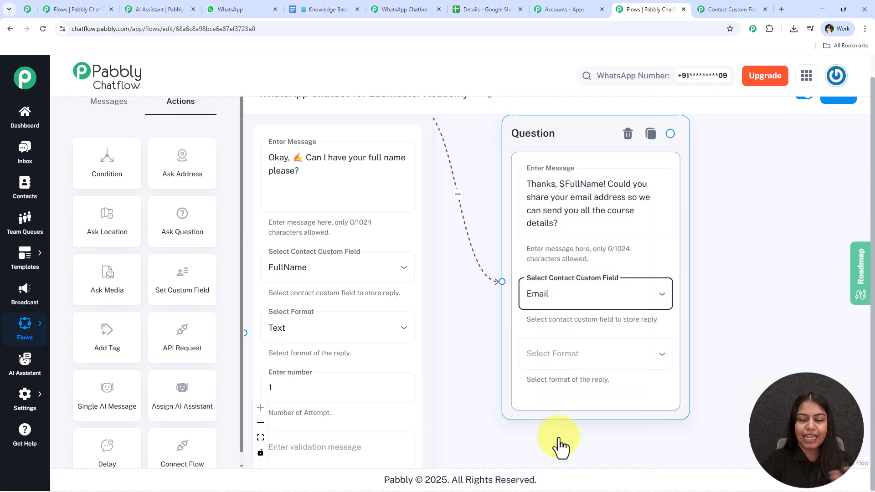
click(583, 365)
click(549, 449)
scroll(731, 279, down, 2)
drag(720, 272, 649, 292)
drag(530, 197, 523, 185)
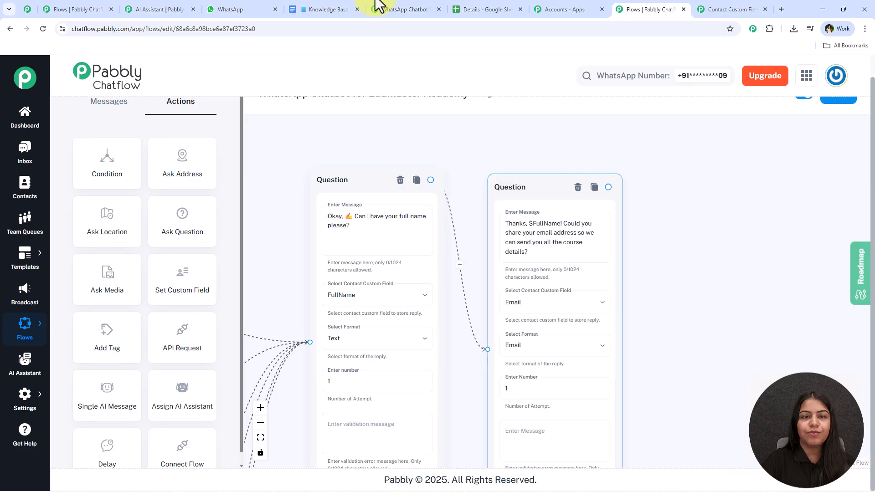
Step: Check the class-preference poll message in the WhatsApp test chat
click(250, 3)
scroll(604, 245, down, 4)
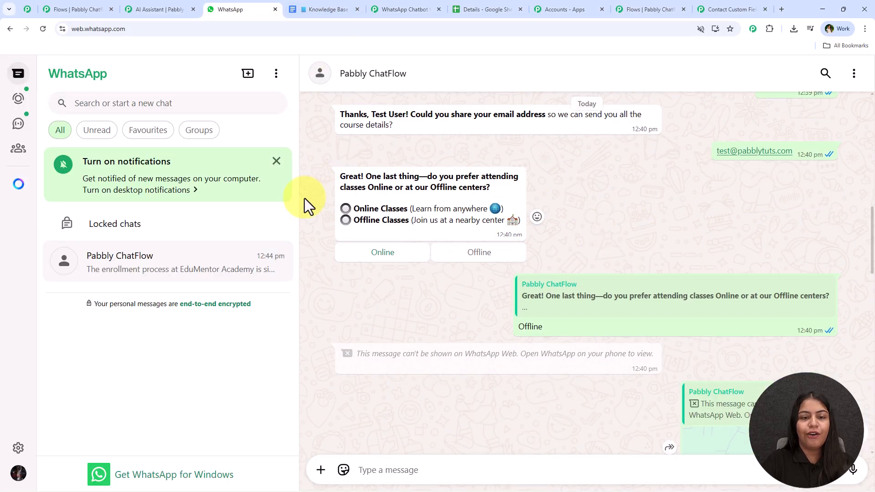
mouse_move(519, 222)
mouse_down()
mouse_move(327, 181)
mouse_move(511, 218)
mouse_up()
Step: Add a Text Button message with the course-options text after the email question
click(626, 11)
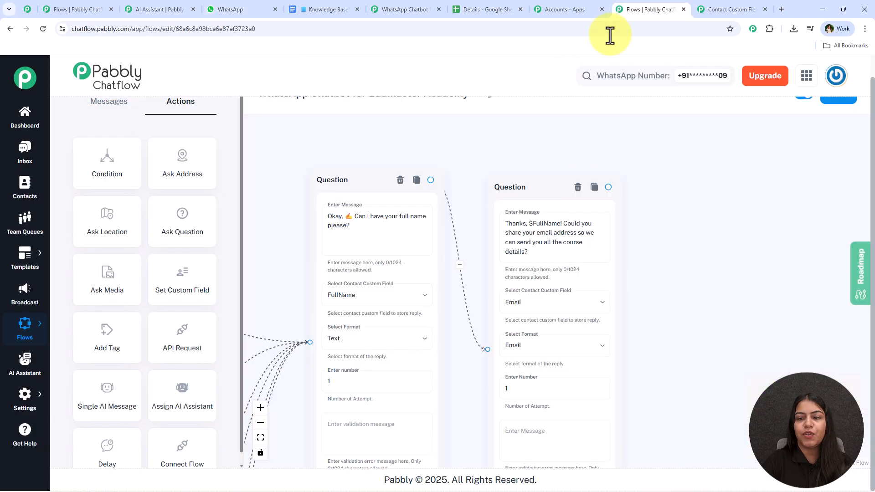
drag(609, 187, 727, 190)
drag(693, 361, 493, 361)
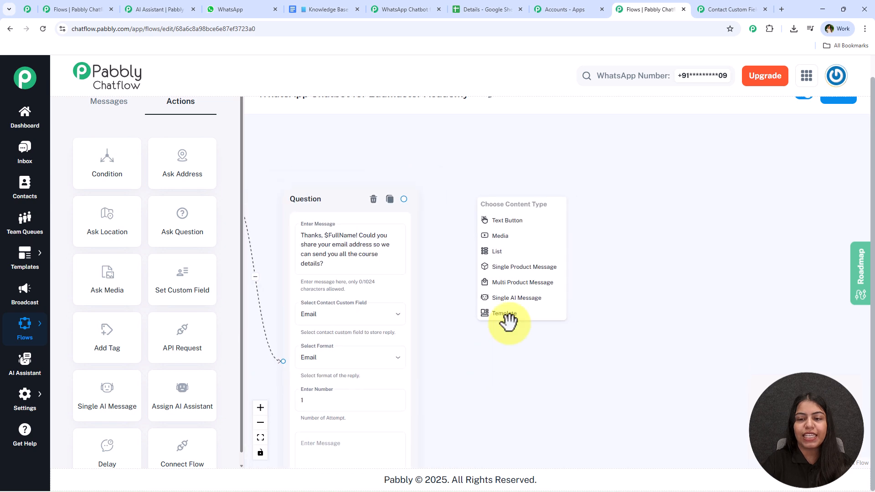
scroll(517, 248, up, 3)
click(532, 206)
drag(562, 195, 542, 215)
click(543, 272)
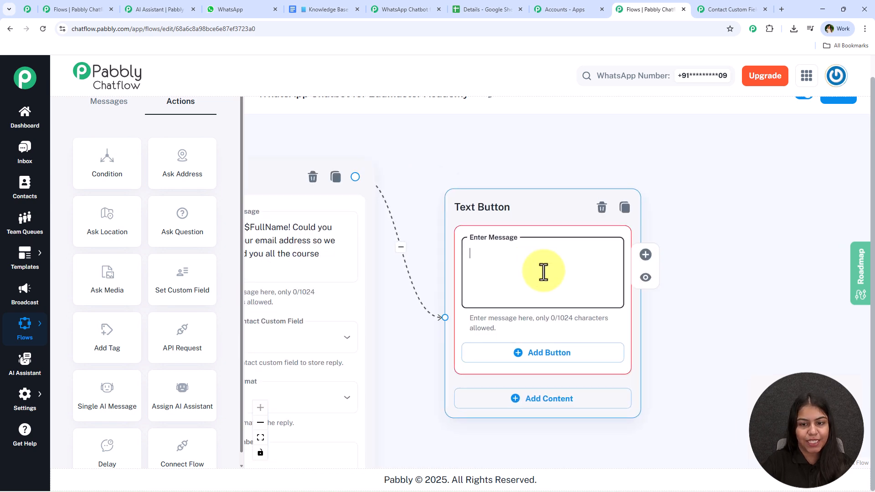
key(ctrl+v)
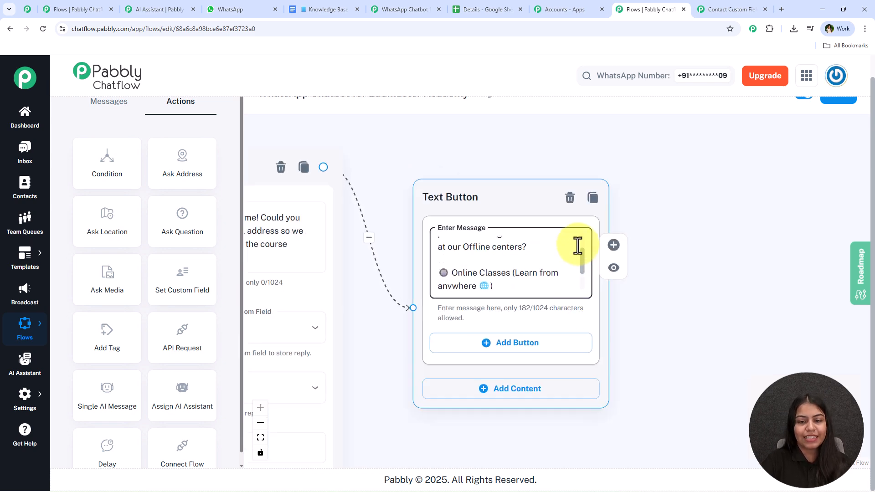
click(665, 332)
drag(666, 332, 626, 322)
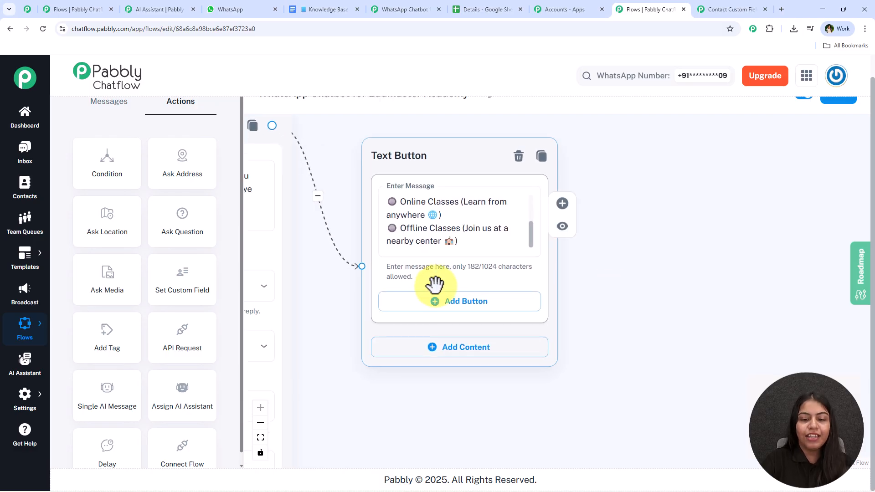
Step: Add two reply buttons labelled Online and Offline
click(440, 301)
click(441, 368)
click(423, 311)
text(Online)
click(429, 378)
text(Offl)
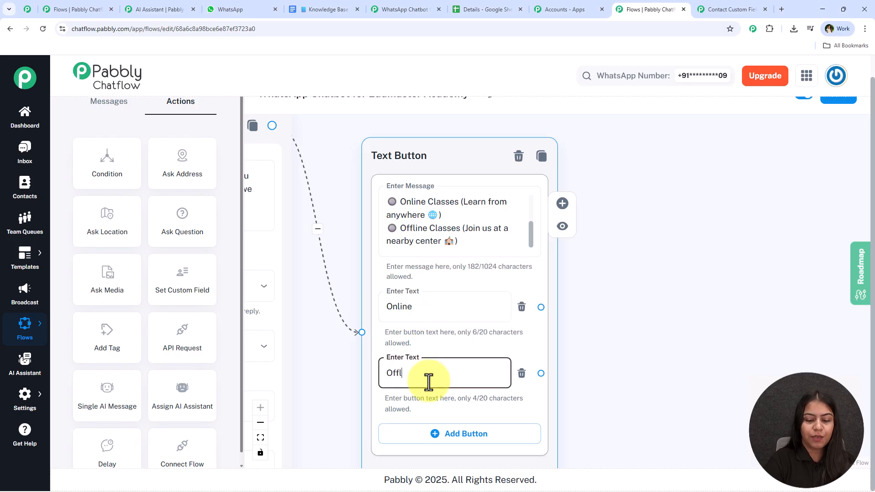
click(620, 308)
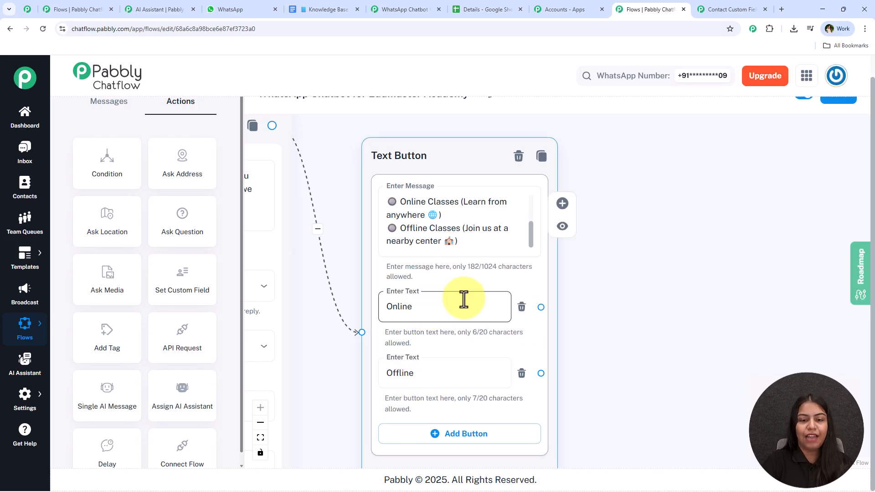
Step: Recentre the canvas on the Text Button node and bring up the WhatsApp test chat
scroll(595, 327, down, 3)
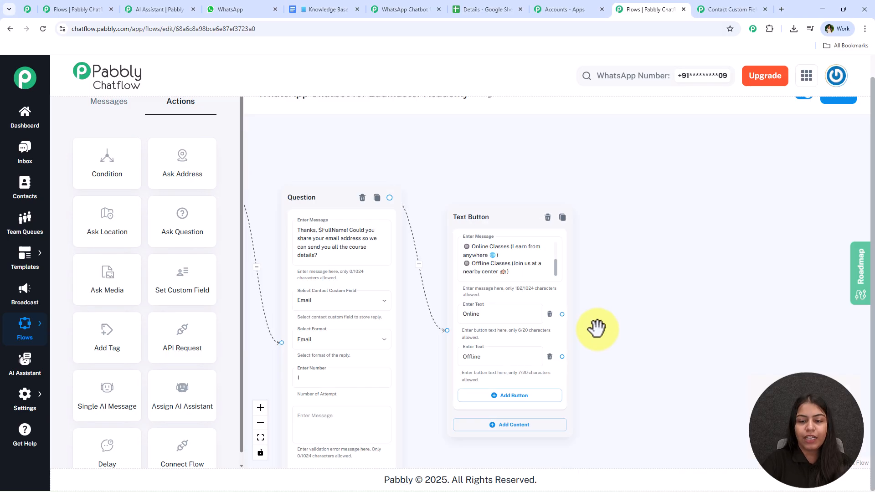
mouse_move(576, 339)
mouse_down()
mouse_move(624, 302)
mouse_move(555, 338)
mouse_move(564, 337)
mouse_up()
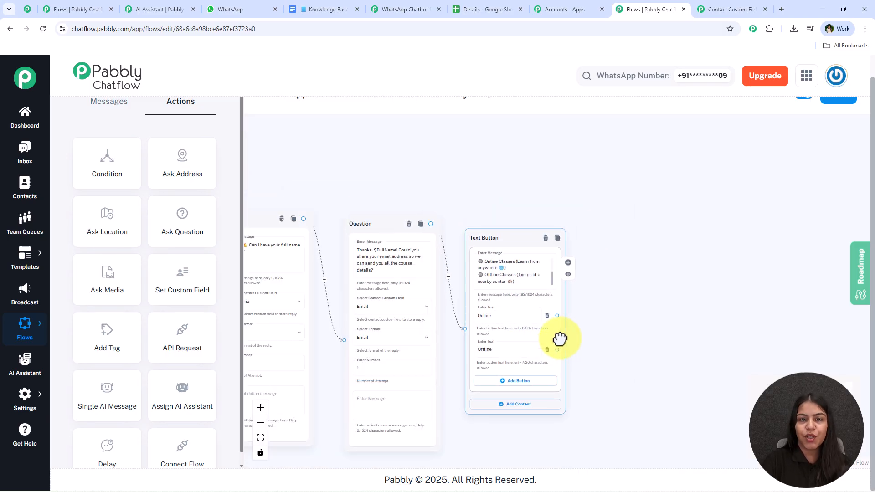
scroll(625, 293, up, 3)
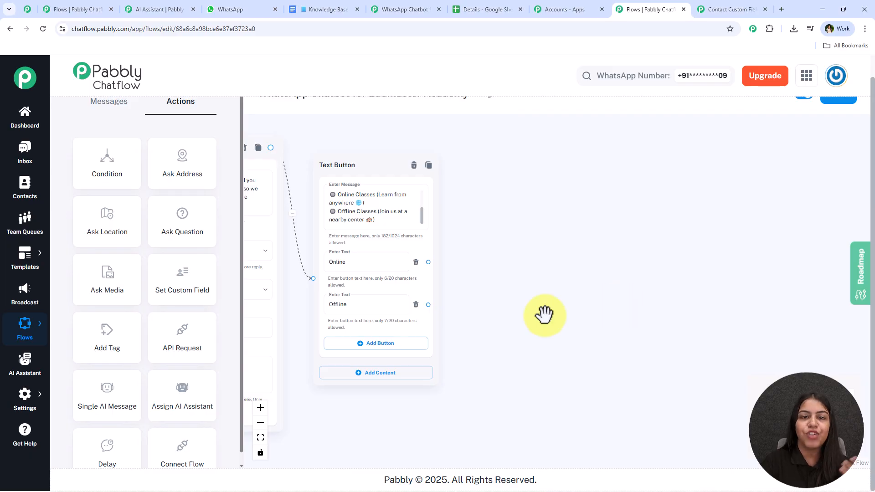
scroll(453, 301, up, 2)
drag(467, 319, 511, 329)
scroll(382, 337, down, 2)
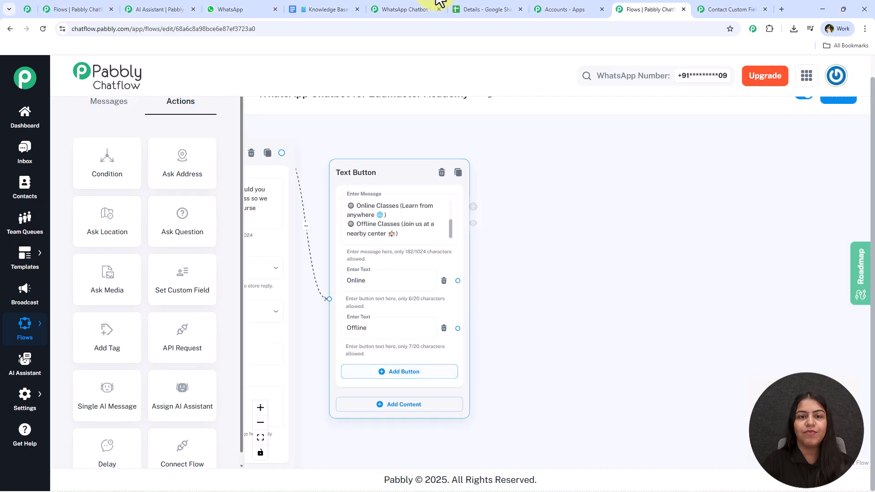
click(254, 6)
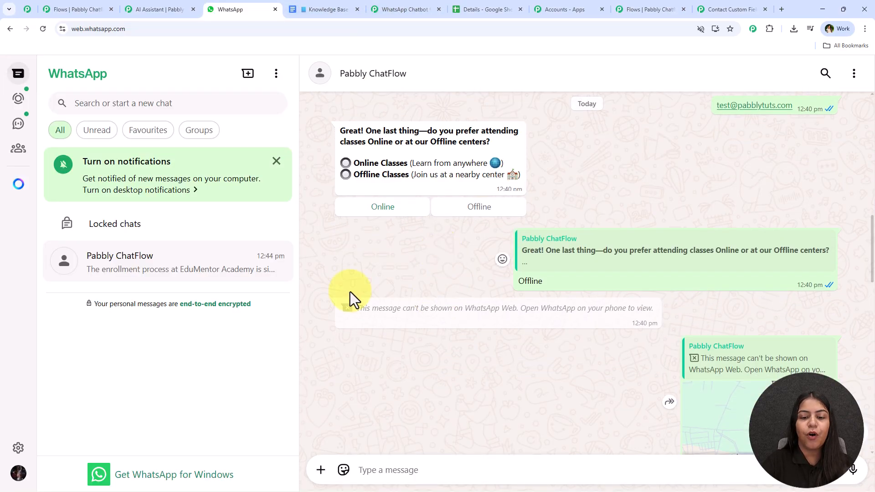
Step: Add a Location node after the Offline button with the pasted drop-your-location question
click(650, 9)
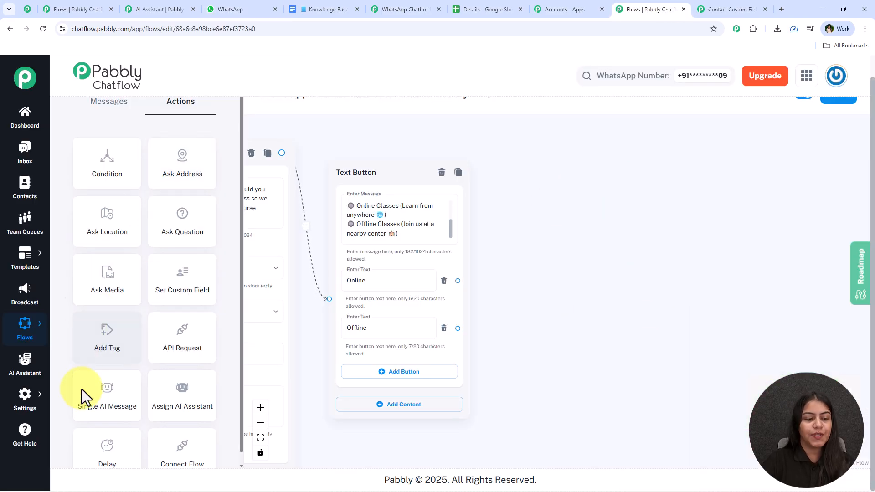
drag(108, 228, 488, 292)
drag(457, 328, 492, 382)
click(592, 302)
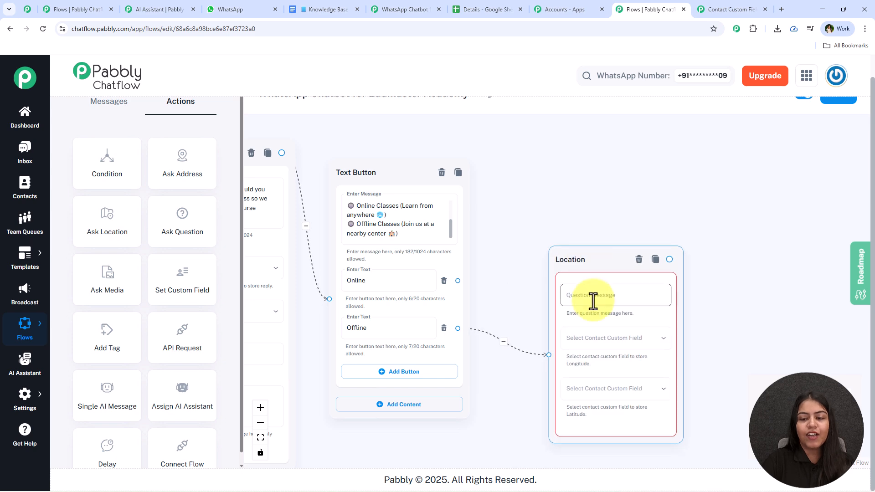
click(242, 9)
scroll(401, 276, down, 3)
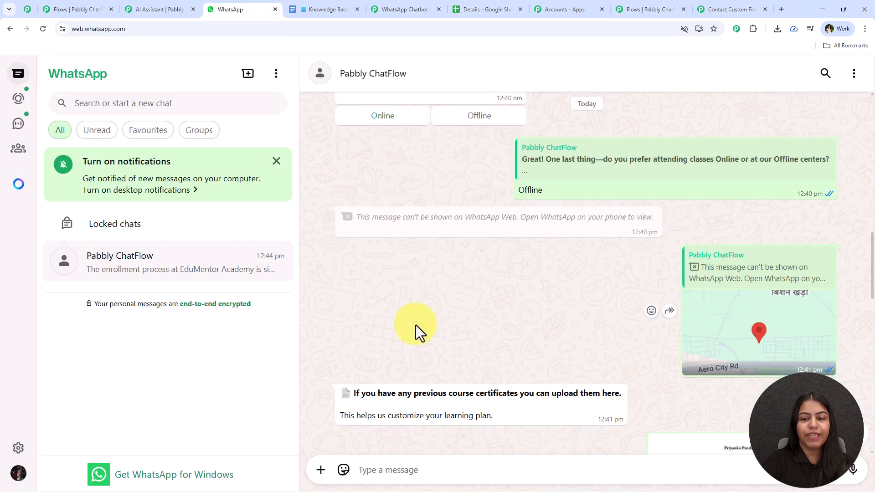
click(664, 7)
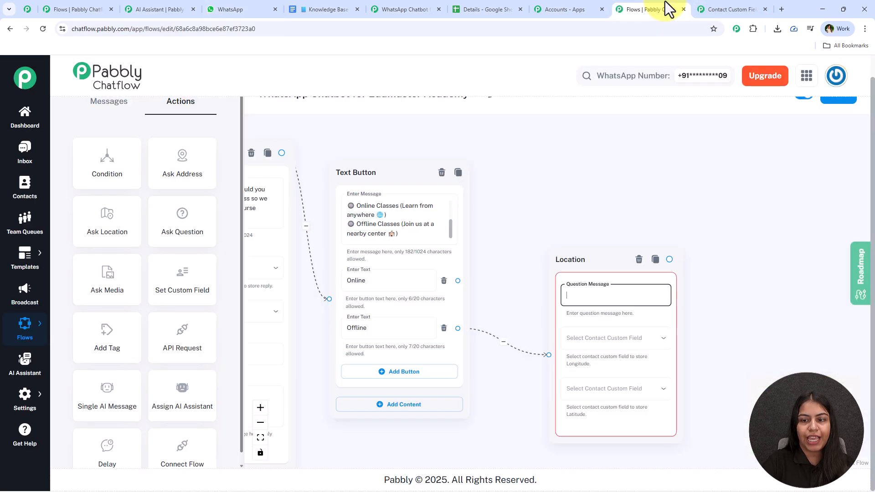
key(ctrl+v)
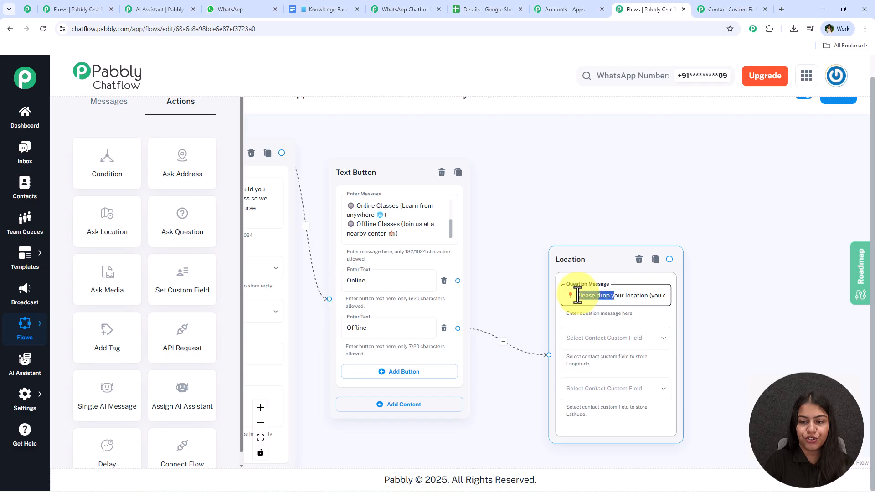
click(729, 239)
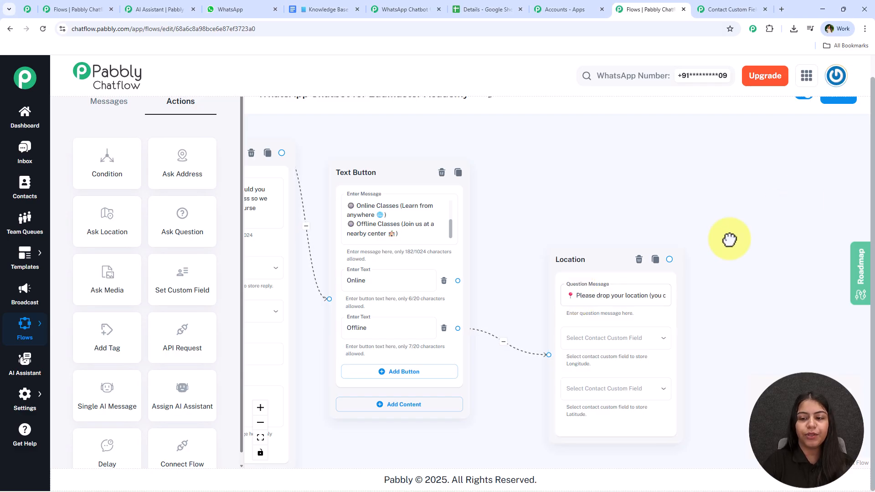
Step: Look up the Longitude and Latitude entries in the Contact Custom Fields list
click(748, 2)
scroll(501, 162, up, 15)
scroll(364, 338, up, 3)
scroll(201, 410, down, 3)
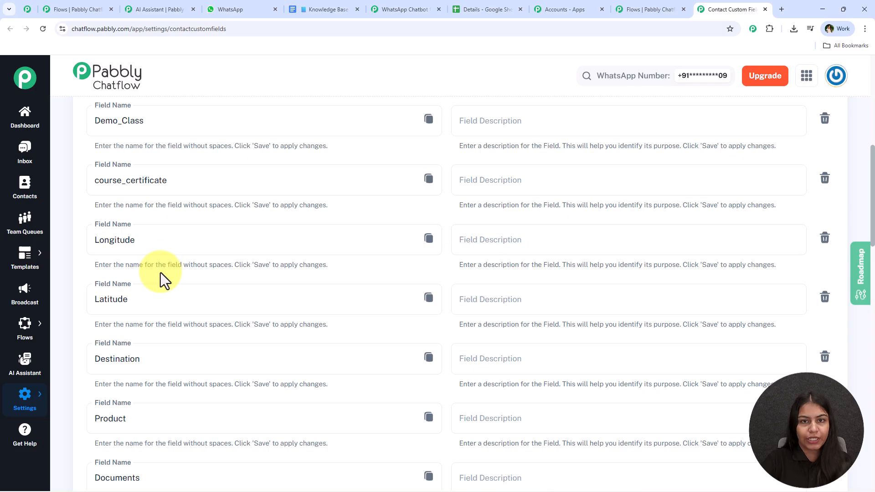
Step: Save the Location node's longitude and latitude to the Longitude and Latitude custom fields
click(659, 8)
scroll(652, 347, up, 1)
drag(752, 354, 723, 289)
scroll(723, 289, up, 3)
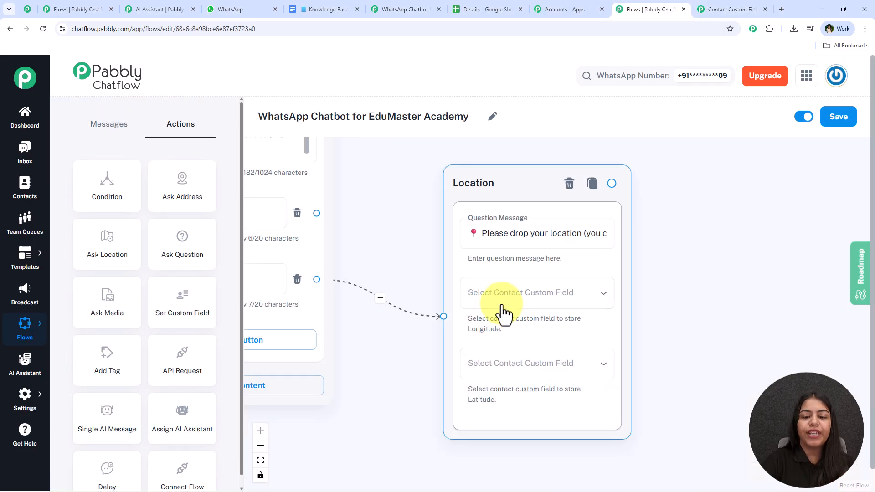
click(484, 305)
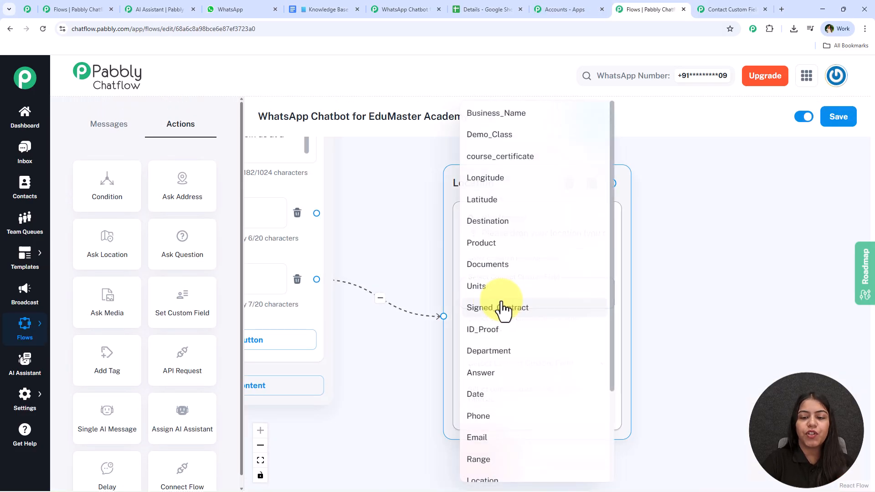
click(620, 193)
click(542, 300)
click(708, 311)
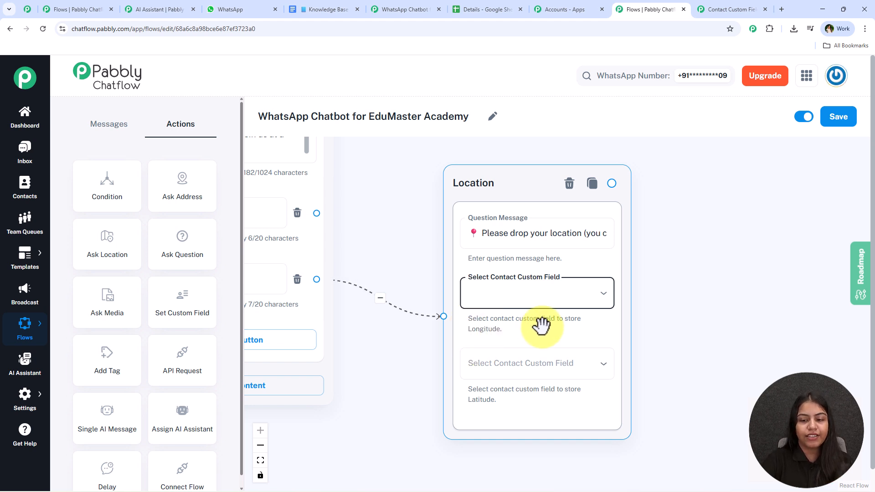
click(488, 297)
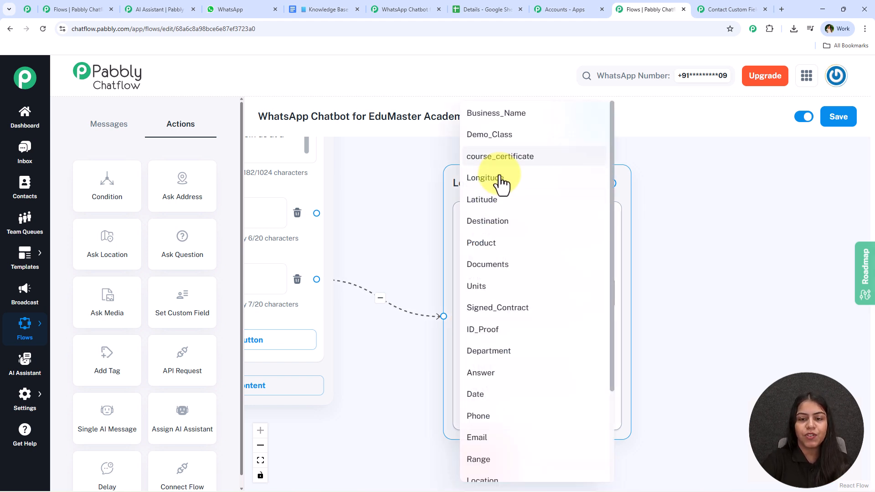
click(506, 181)
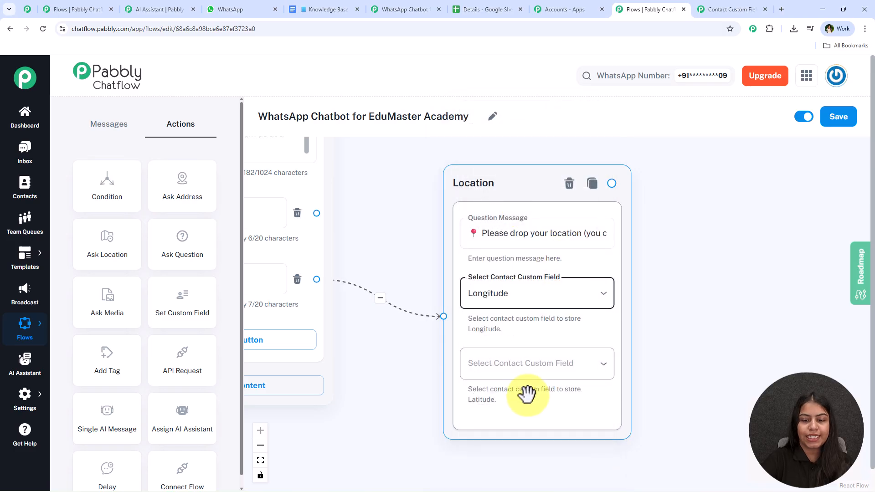
click(530, 361)
click(499, 200)
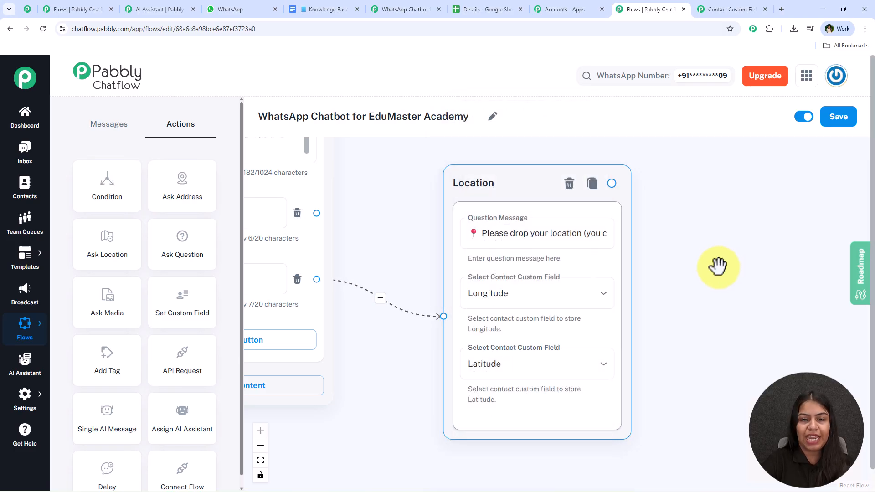
Step: Bring up the WhatsApp test chat with the bot's conversation
click(215, 9)
scroll(602, 229, down, 4)
drag(333, 164, 548, 207)
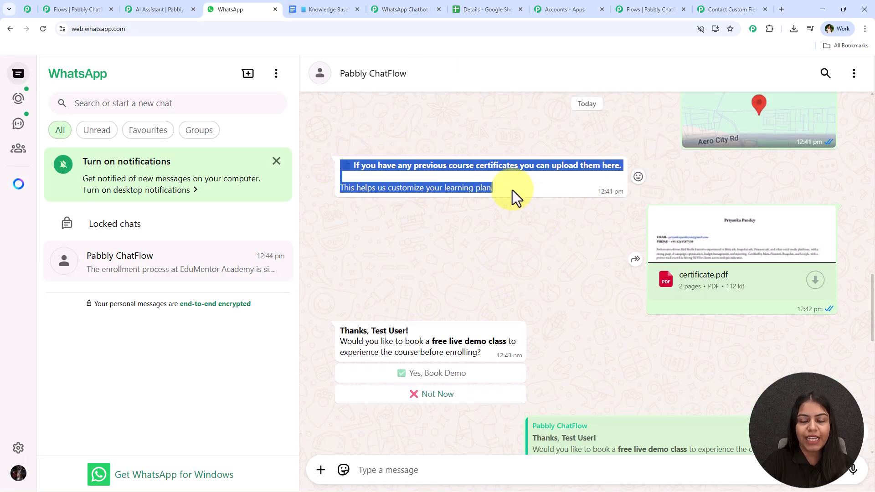
Step: Add a Media Question node after Location with the pasted certificate-upload message
click(722, 8)
click(635, 8)
scroll(638, 240, down, 2)
drag(673, 221, 568, 222)
scroll(501, 205, up, 1)
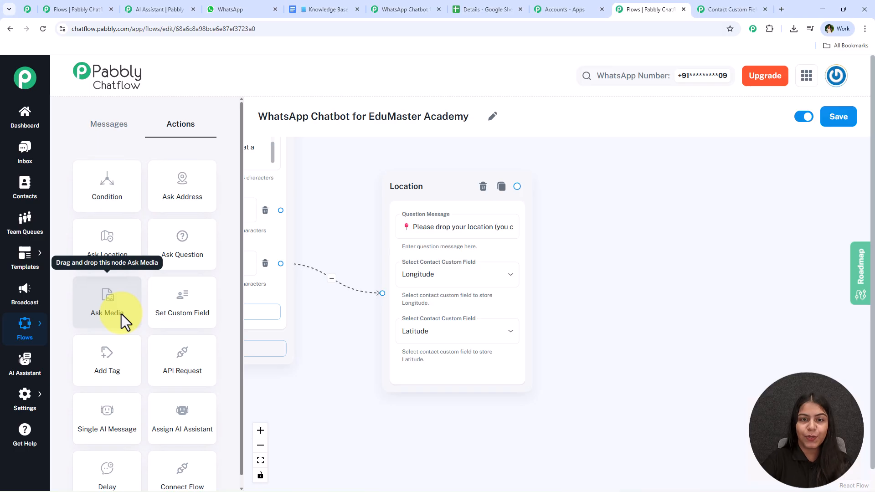
drag(115, 313, 627, 208)
drag(518, 189, 619, 392)
click(566, 250)
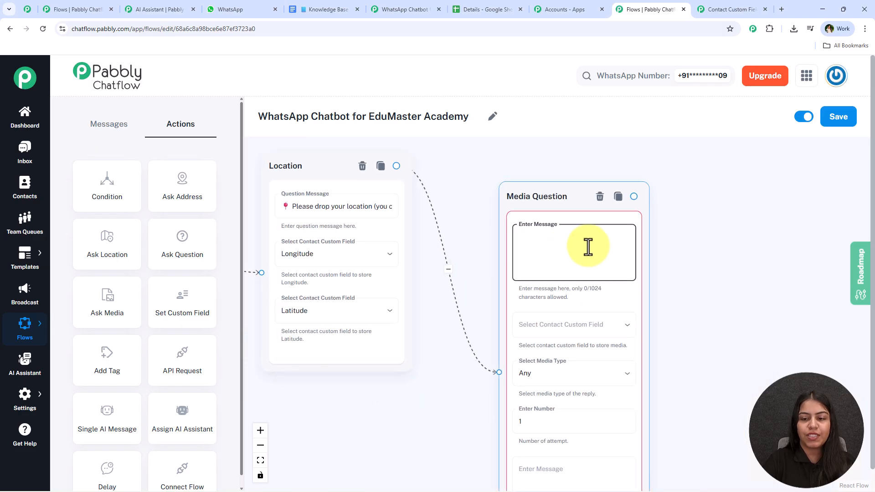
key(ctrl+v)
Step: Store the Media Question's upload in the course_certificate custom field
scroll(629, 246, up, 3)
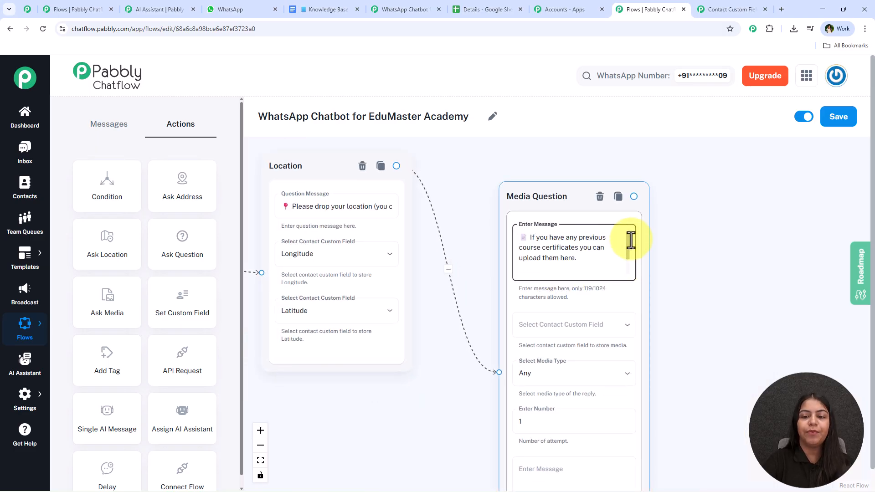
scroll(742, 227, down, 3)
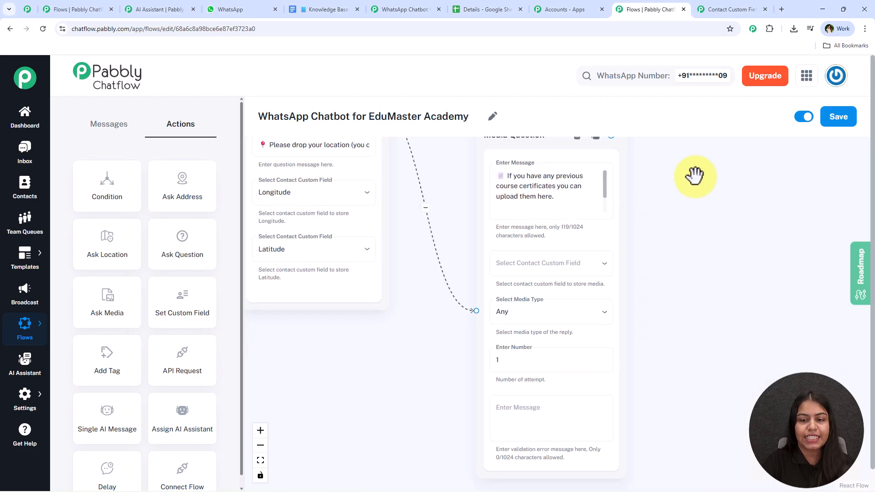
click(574, 267)
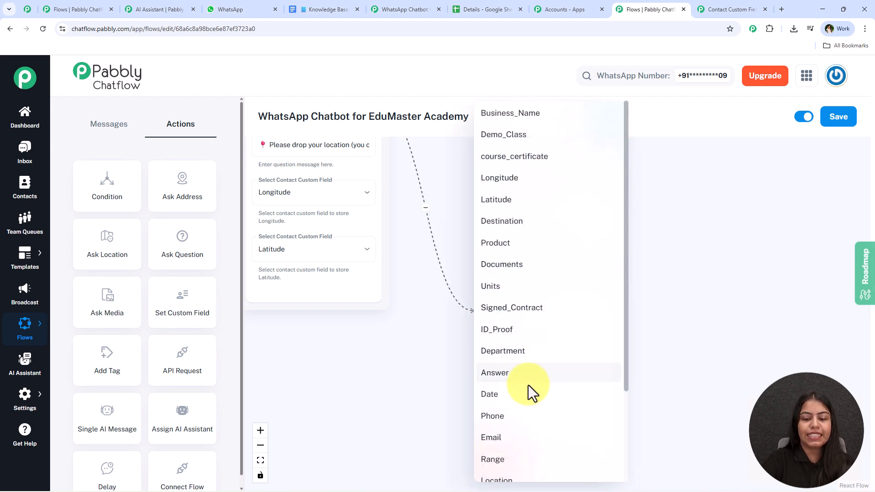
scroll(527, 390, down, 3)
scroll(521, 395, up, 3)
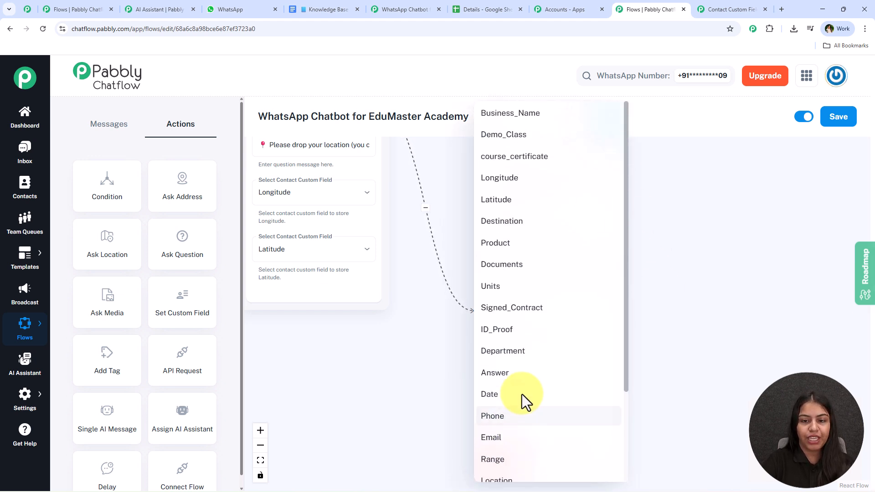
click(518, 166)
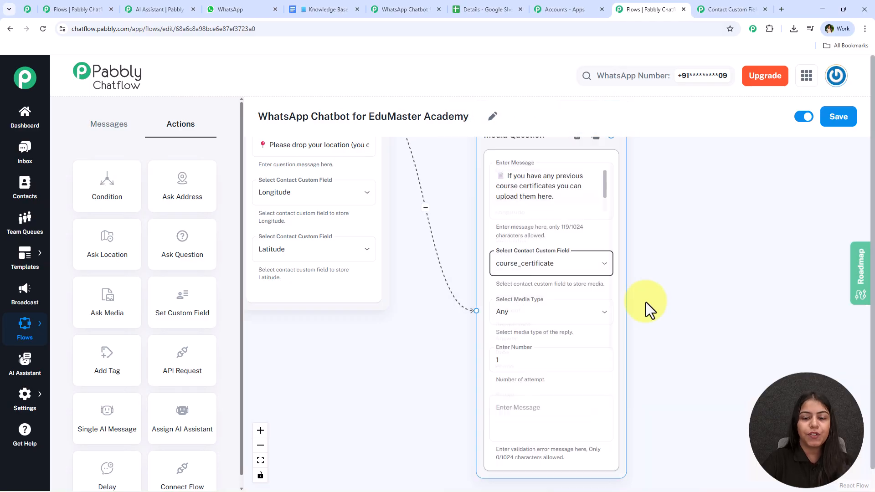
Step: Set the accepted media type to Document, keep 1 attempt, and reposition the node
drag(647, 300, 605, 283)
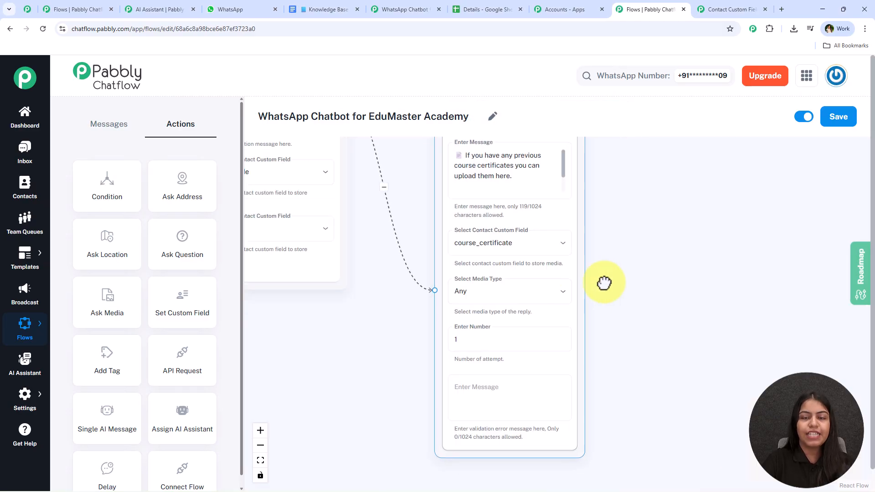
click(508, 296)
click(483, 387)
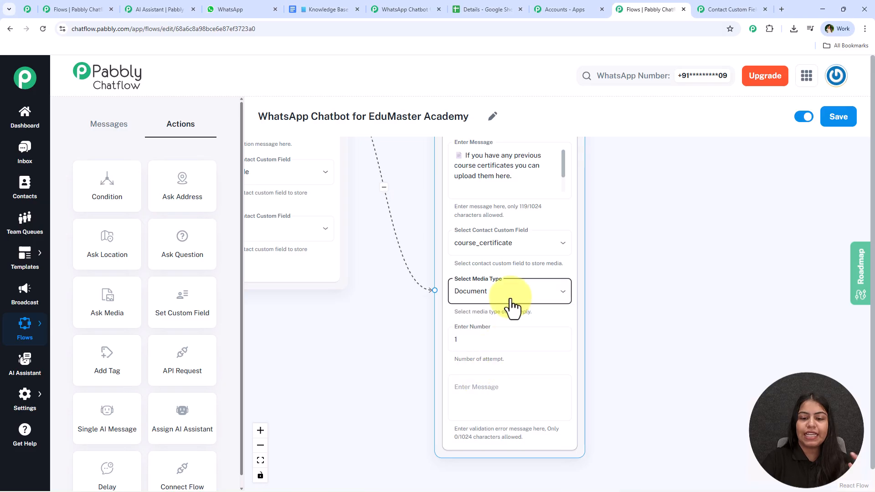
click(510, 299)
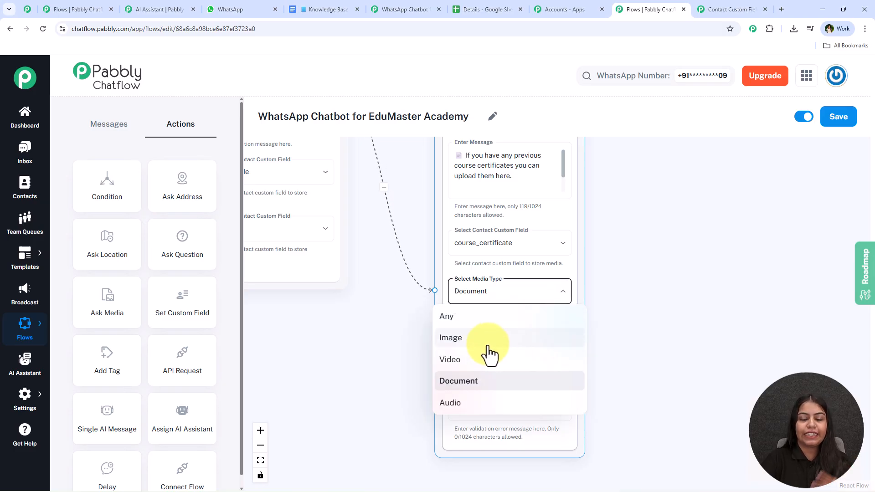
click(658, 333)
drag(622, 334, 585, 261)
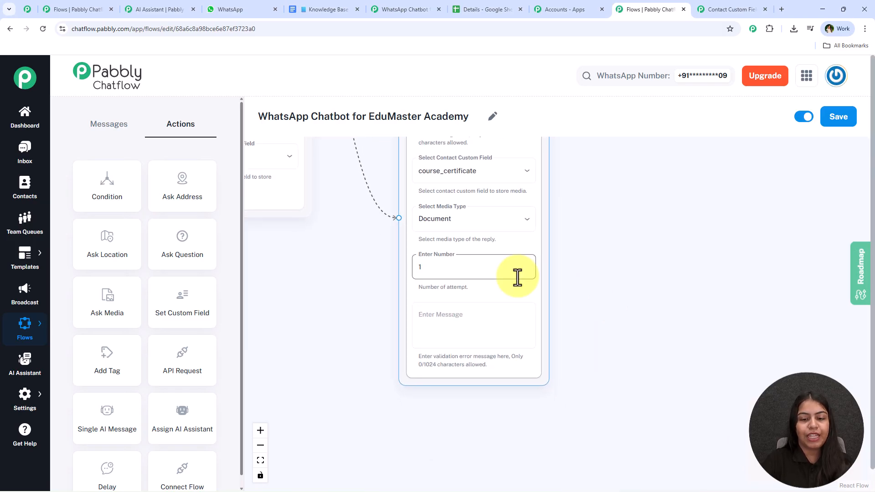
click(647, 356)
scroll(650, 268, down, 4)
drag(657, 222, 576, 363)
scroll(576, 363, up, 3)
drag(387, 229, 375, 213)
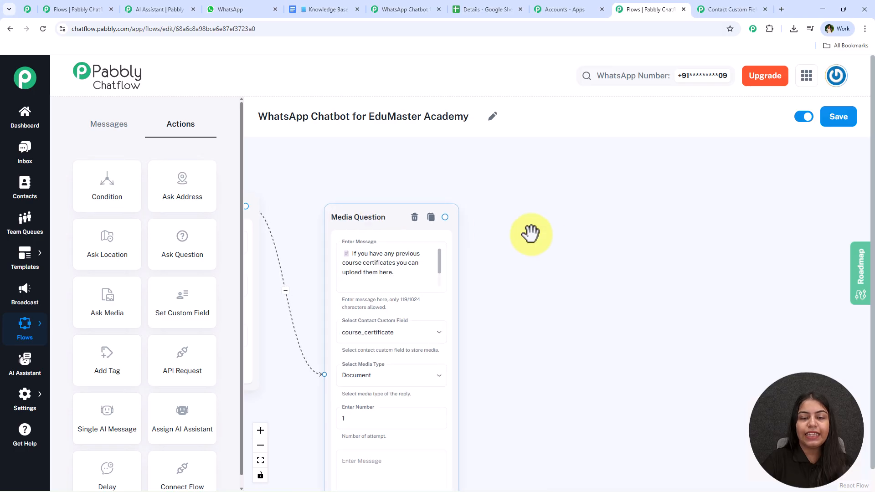
drag(532, 233, 575, 232)
Step: Review the WhatsApp chat's certificate.pdf upload and select the 'Thanks, Test User!' message
click(241, 9)
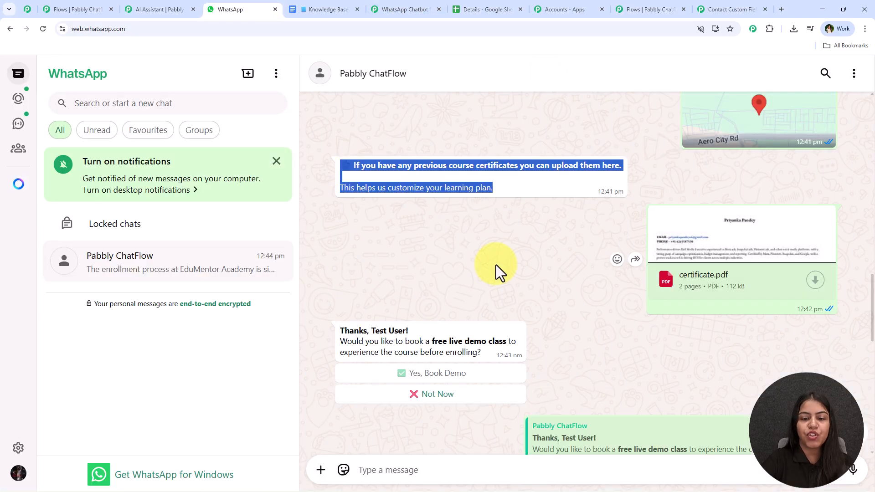
scroll(495, 287, down, 4)
scroll(497, 334, up, 3)
scroll(532, 310, down, 2)
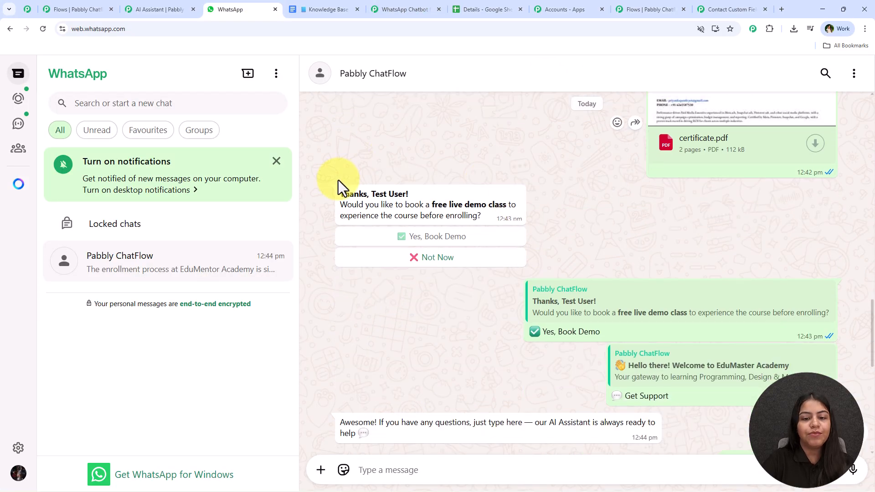
drag(330, 191, 477, 218)
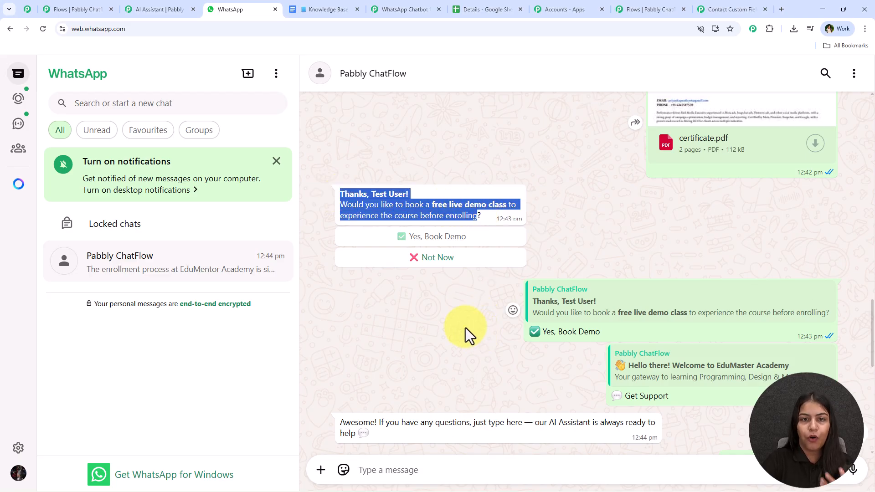
Step: Go back to the sample chatbot flow and pan toward its Add Tag step
click(84, 8)
drag(586, 146, 532, 168)
drag(705, 195, 589, 159)
Step: Inspect the sample flow's Prospect Add Tag and API Request nodes, then return to EduMaster Academy
scroll(590, 159, up, 5)
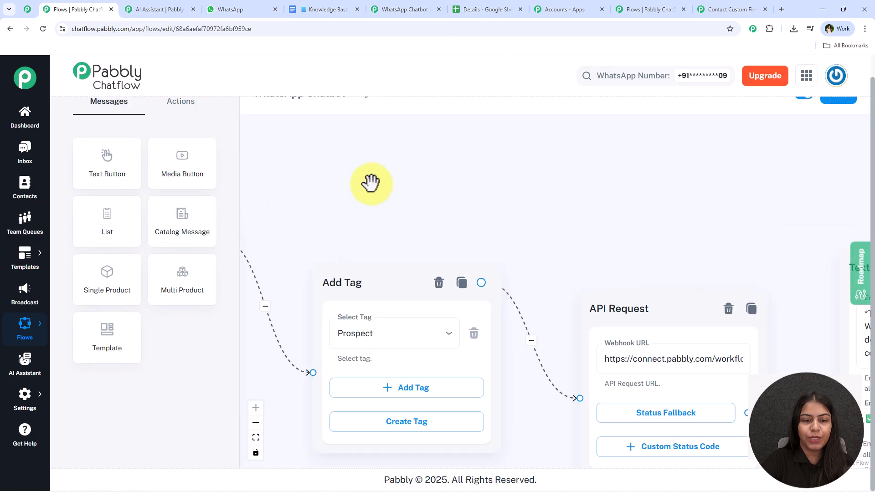
drag(377, 182, 670, 122)
drag(538, 412, 391, 427)
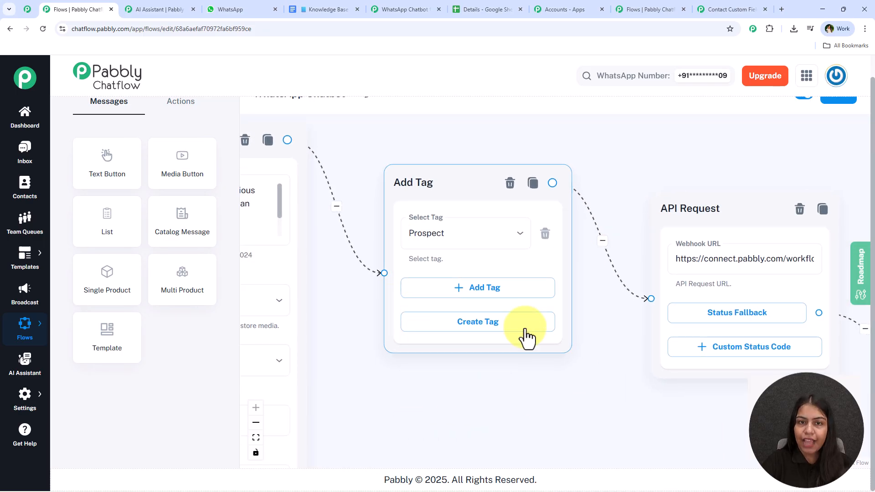
click(672, 10)
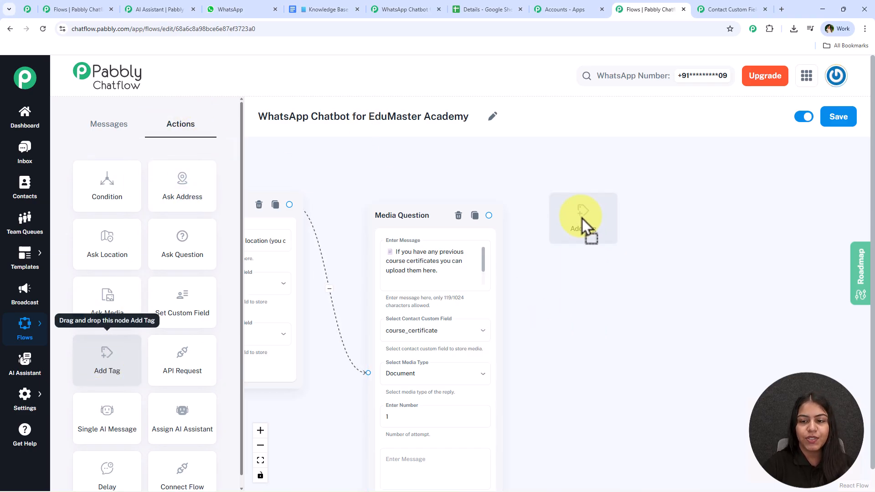
Step: Place an Add Tag node after Media Question and set its tag to Prospect
drag(582, 218, 581, 218)
drag(489, 215, 582, 299)
drag(552, 332, 437, 319)
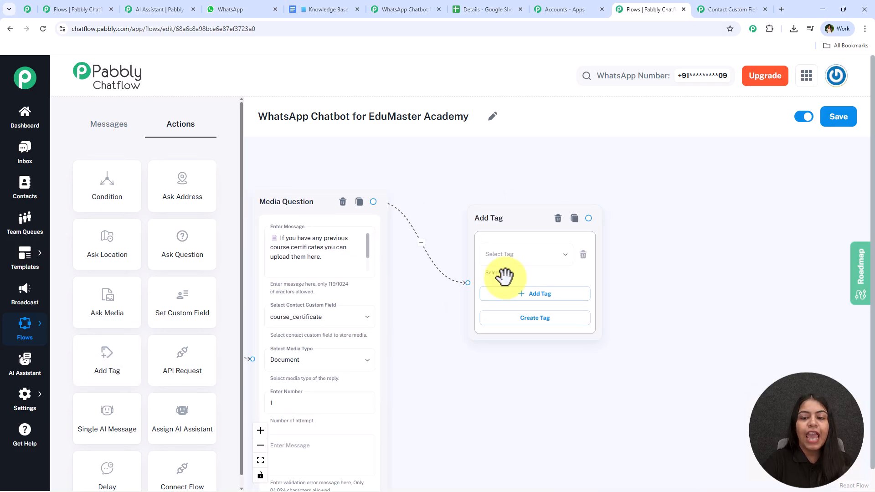
click(523, 262)
scroll(523, 210, down, 2)
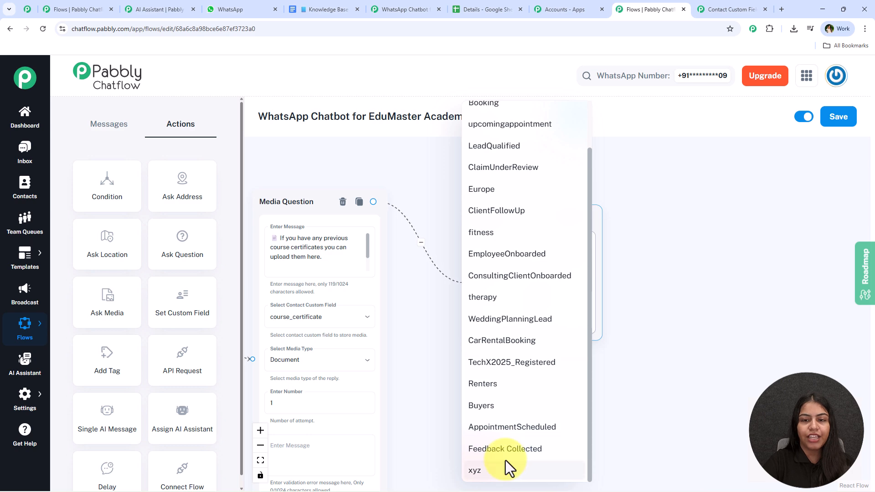
scroll(511, 410, up, 2)
click(505, 115)
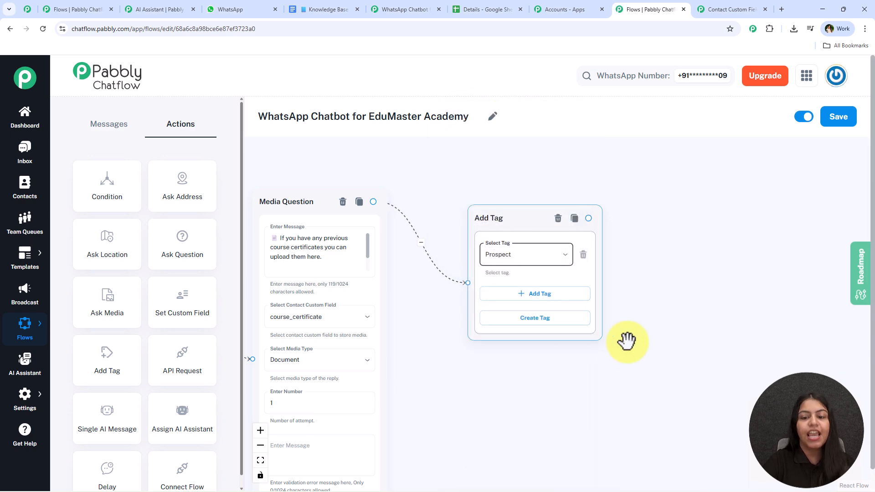
Step: Enter a new tag named xyz, check the tag list, and nudge the Add Tag node left
click(561, 321)
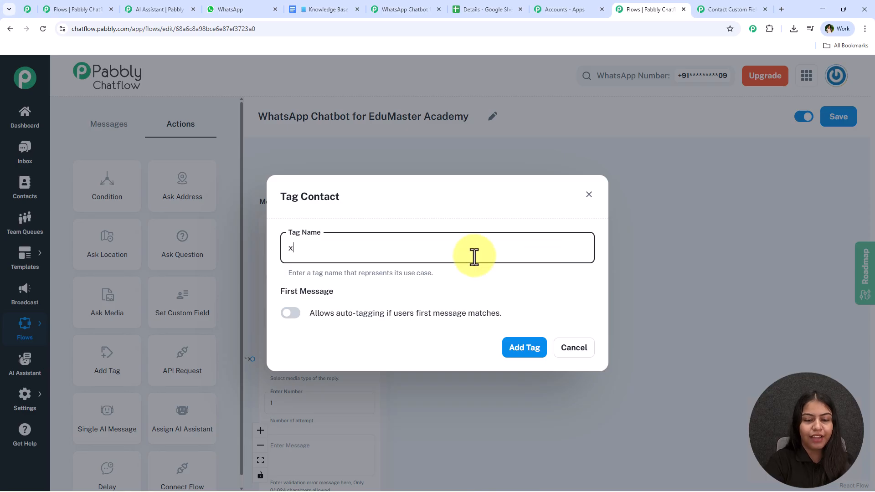
text(xyz)
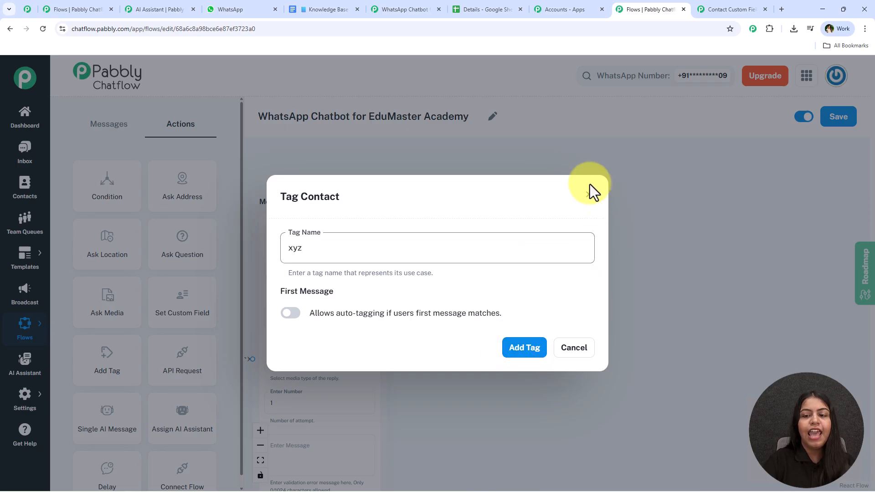
click(589, 195)
click(547, 255)
scroll(529, 328, down, 2)
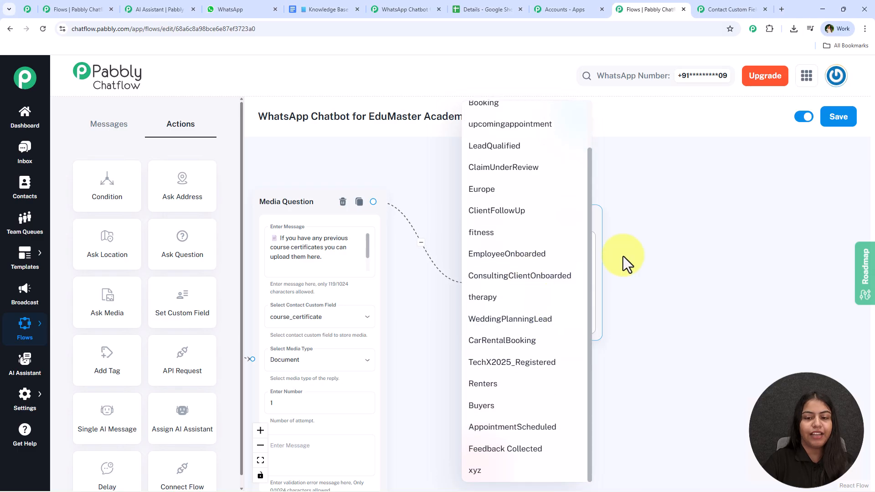
click(622, 256)
drag(531, 223, 517, 225)
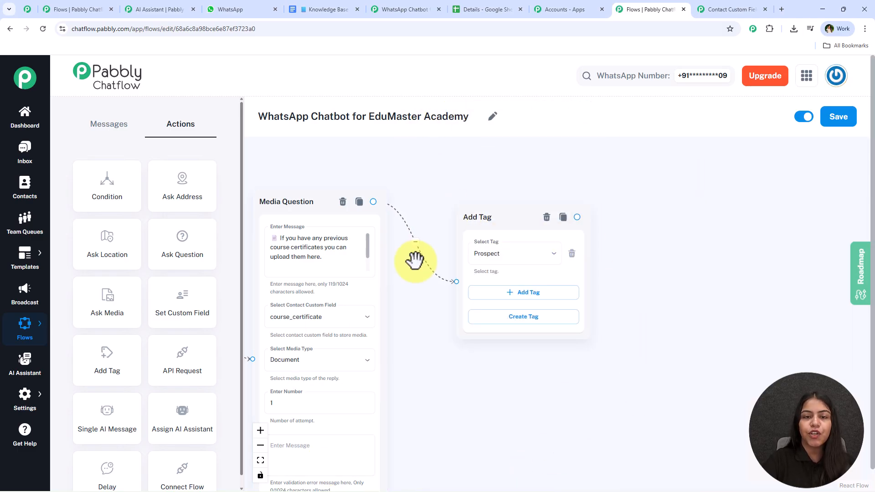
scroll(420, 182, down, 3)
drag(420, 182, 676, 205)
Step: Place an API Request node and link Add Tag into it
drag(760, 203, 412, 201)
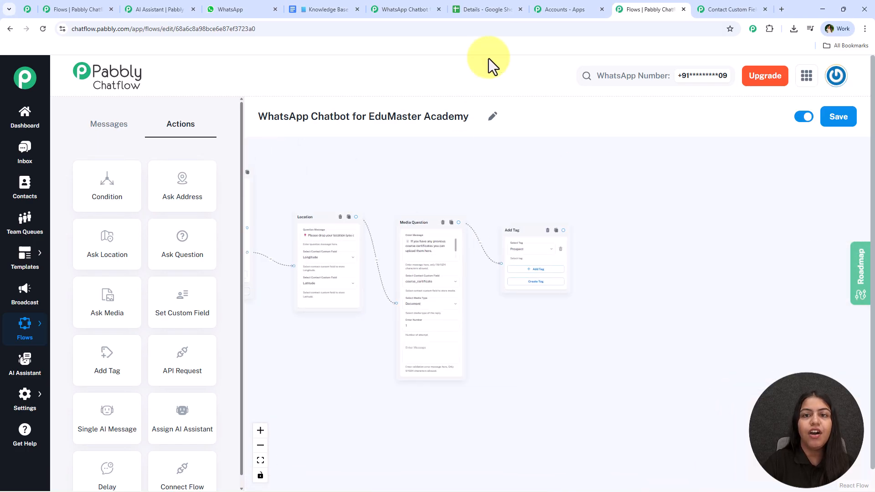
click(487, 9)
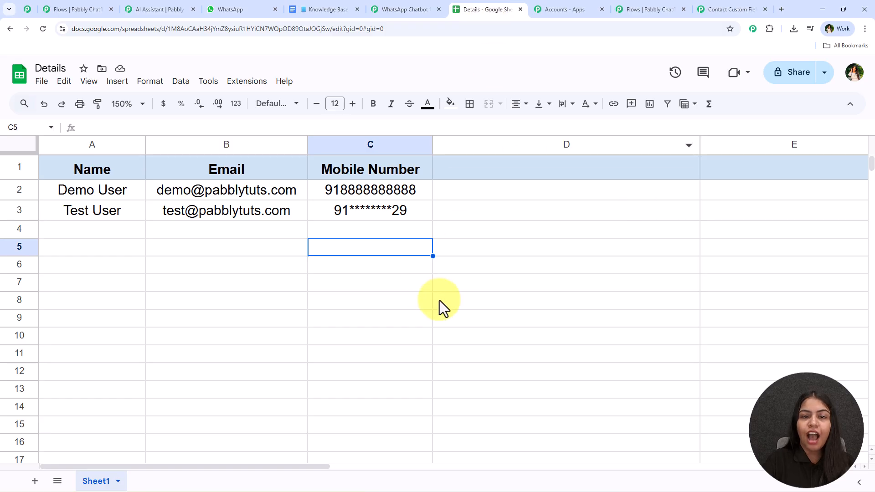
click(654, 9)
scroll(600, 256, up, 2)
scroll(603, 260, up, 2)
drag(182, 360, 656, 224)
drag(516, 217, 504, 244)
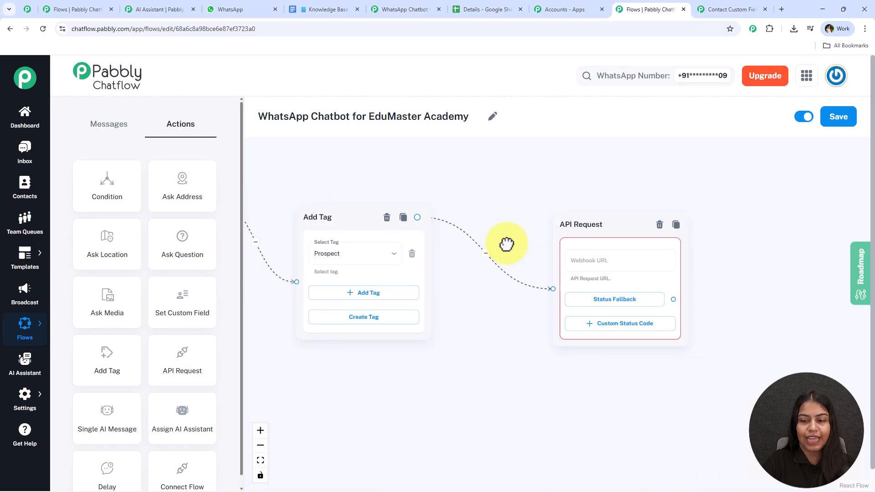
click(552, 225)
Step: Set the API Request's method to POST in its full settings
click(550, 258)
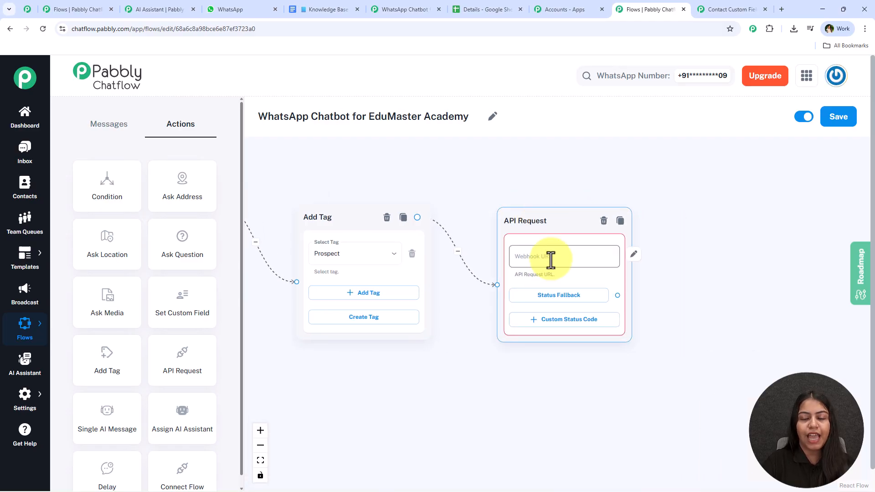
click(551, 260)
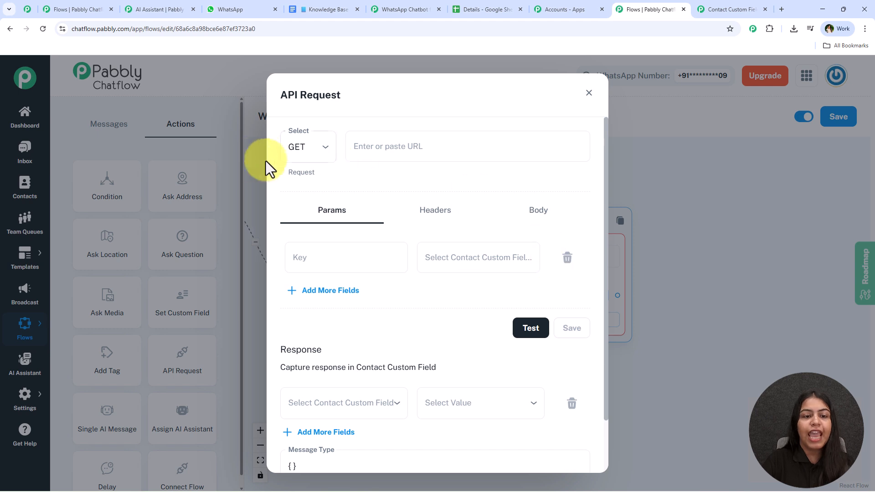
click(301, 156)
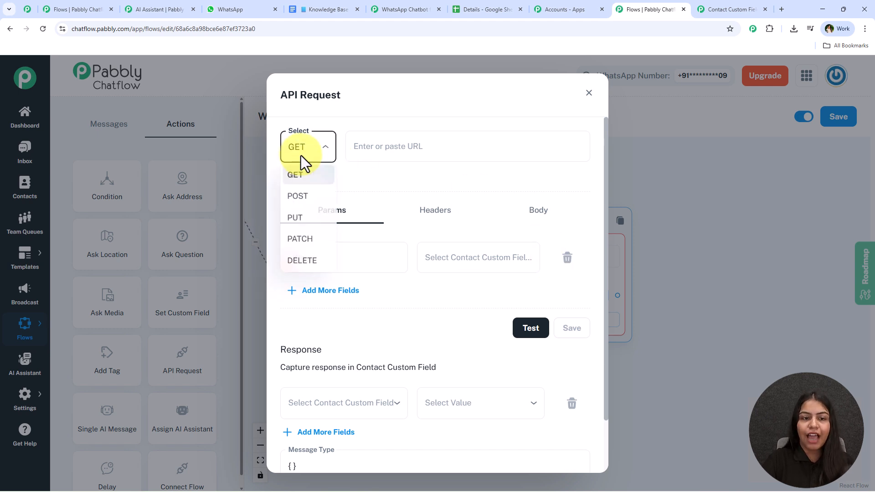
click(305, 197)
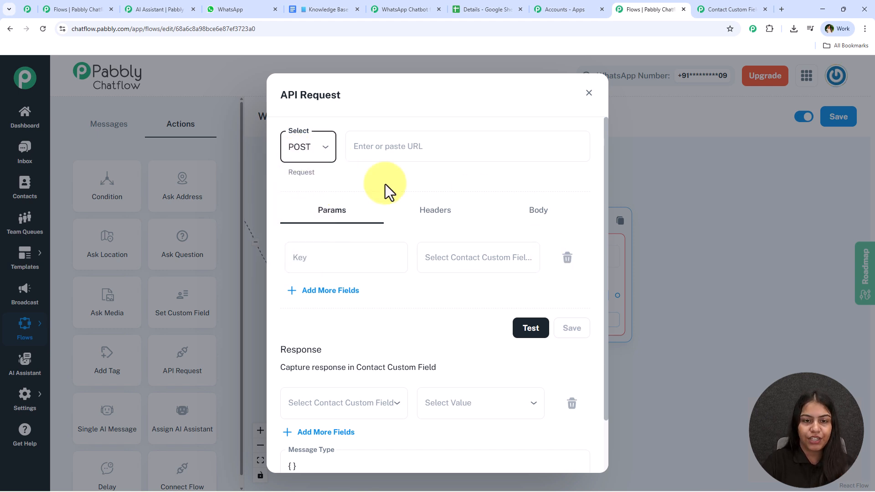
click(448, 148)
click(355, 169)
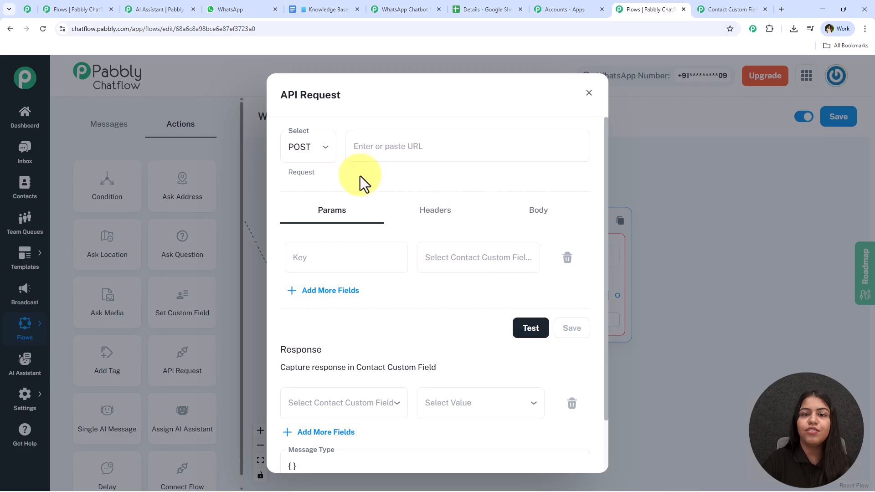
click(426, 7)
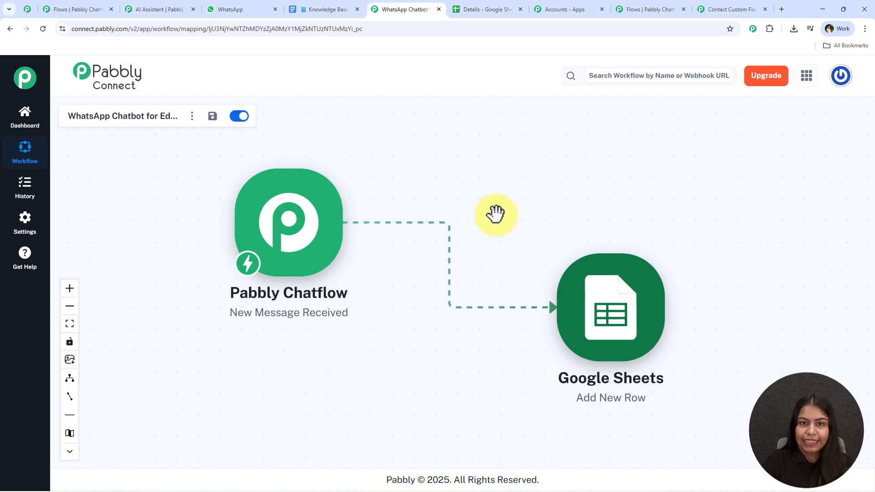
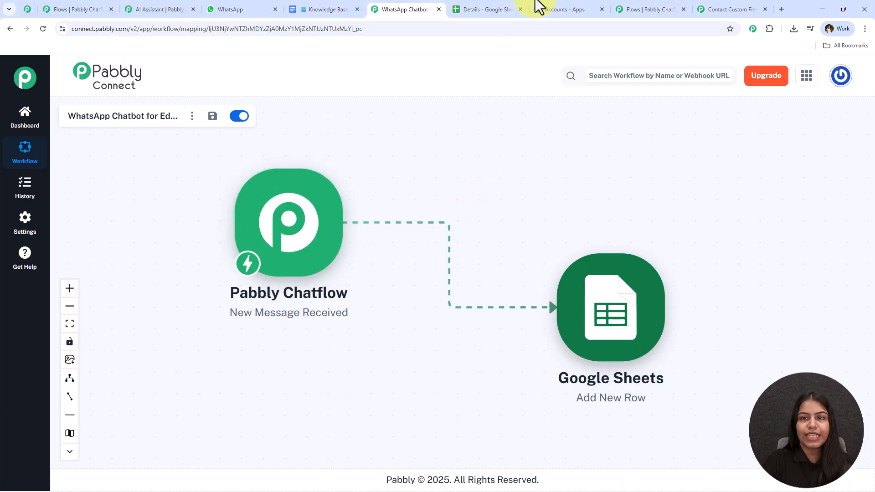
Step: Review the Details spreadsheet and WhatsApp bot chat, selecting the Test User row
click(492, 8)
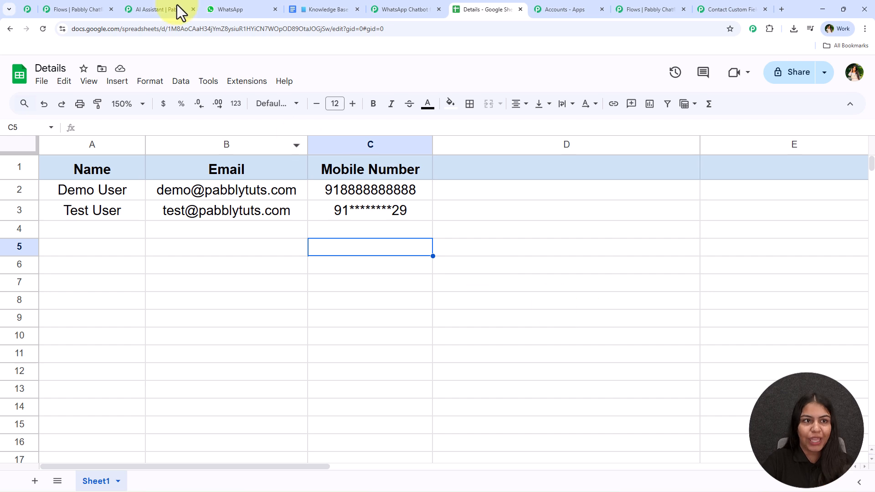
click(215, 5)
scroll(413, 319, up, 10)
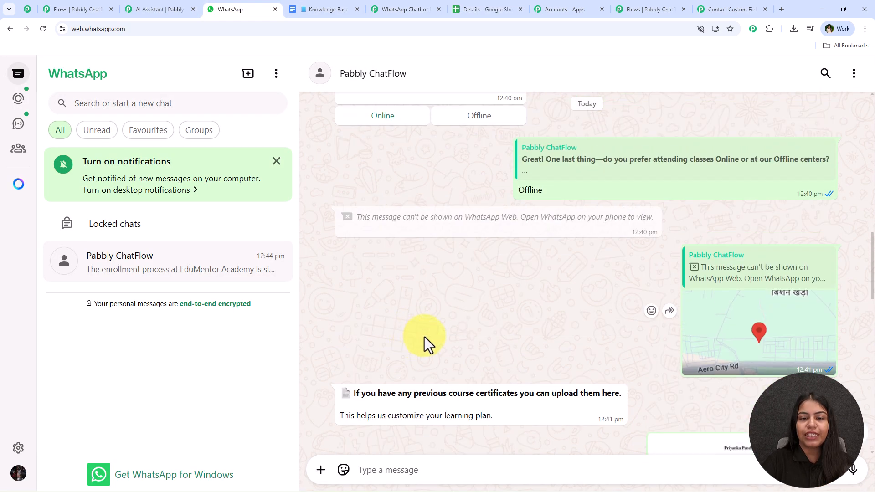
scroll(436, 291, up, 4)
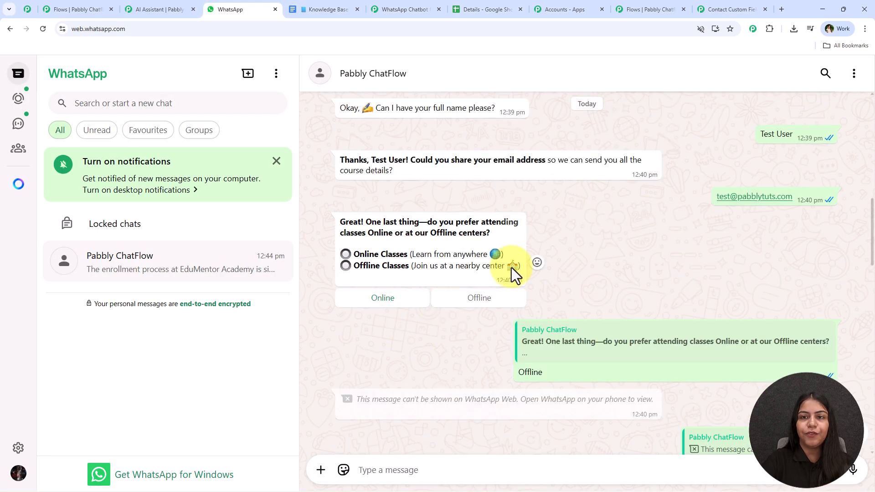
click(492, 6)
drag(92, 216, 372, 219)
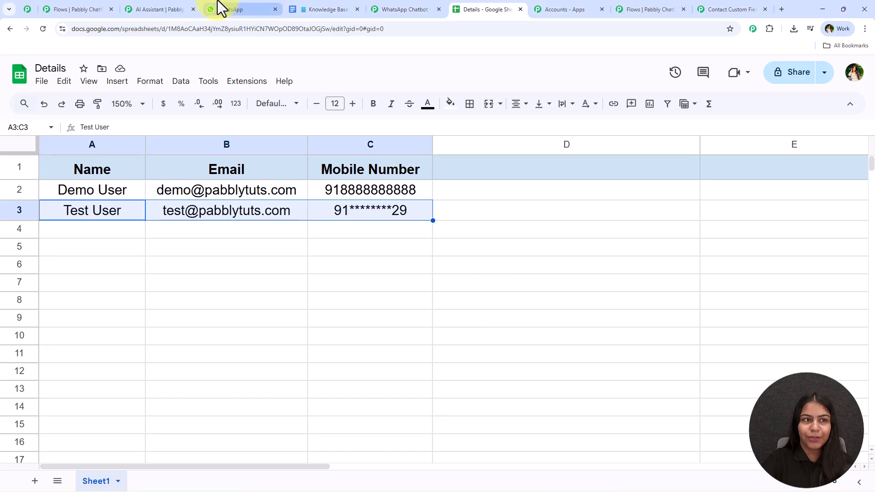
click(168, 7)
Step: Copy the Pabbly Chatflow trigger's webhook URL from the WhatsApp Chatbot workflow in Pabbly Connect
click(401, 9)
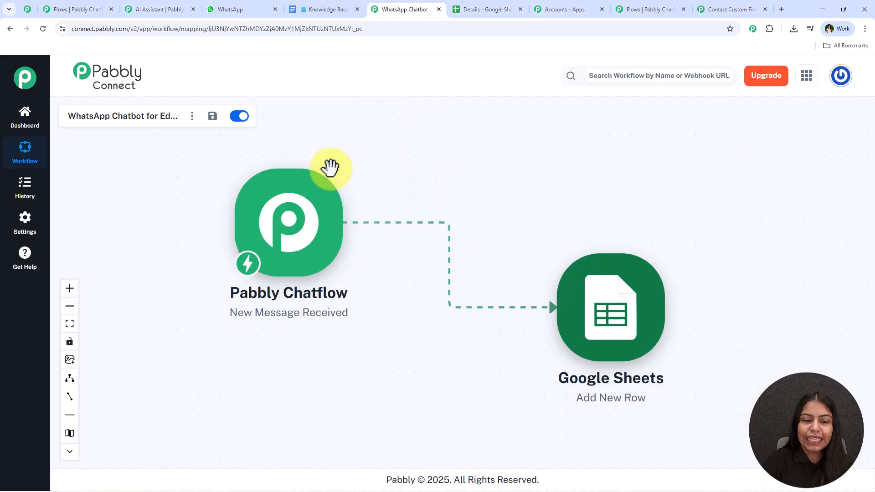
click(289, 246)
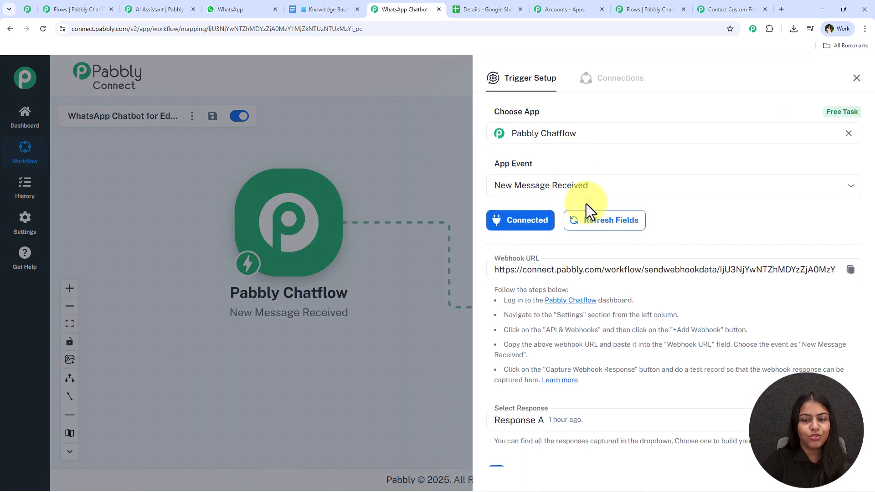
scroll(606, 215, down, 1)
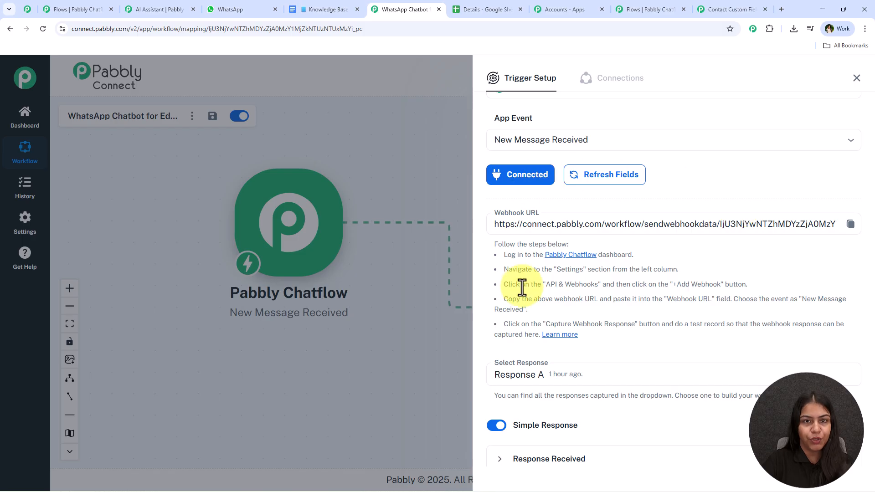
click(850, 224)
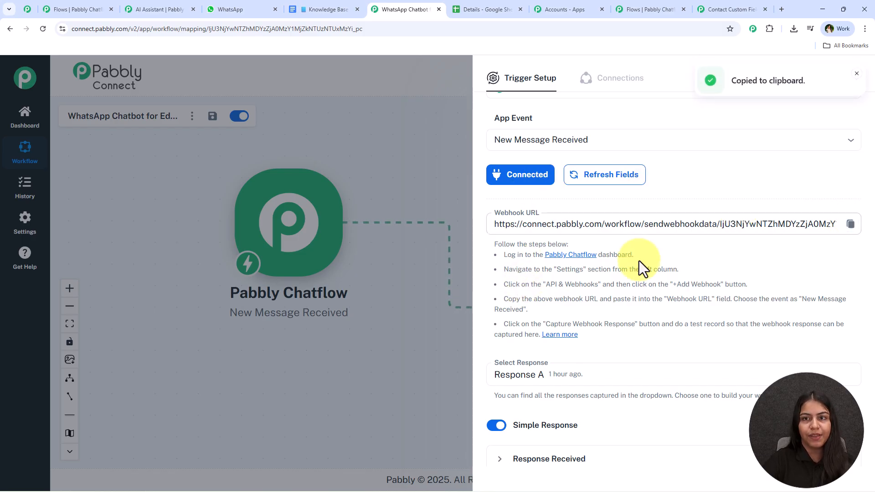
click(679, 6)
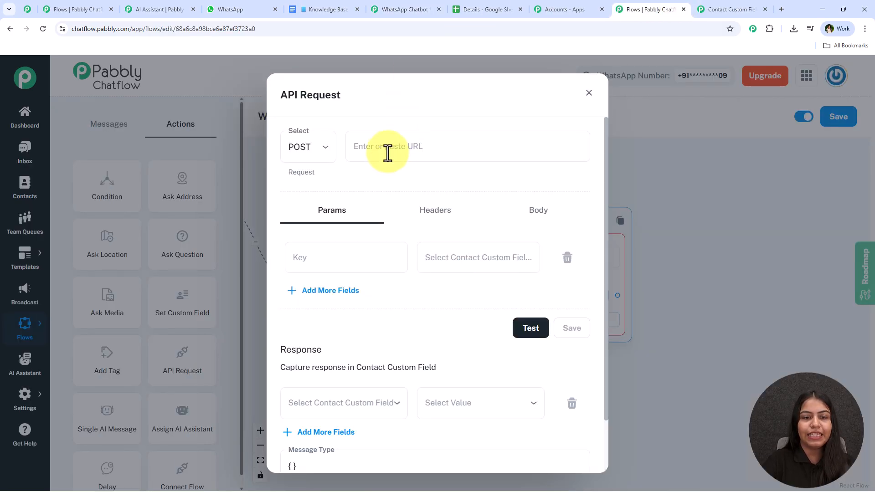
Step: Paste the webhook URL as the request URL and add parameter keys Name, Email and Mobile Number
click(388, 150)
key(ctrl+v)
click(362, 257)
click(467, 257)
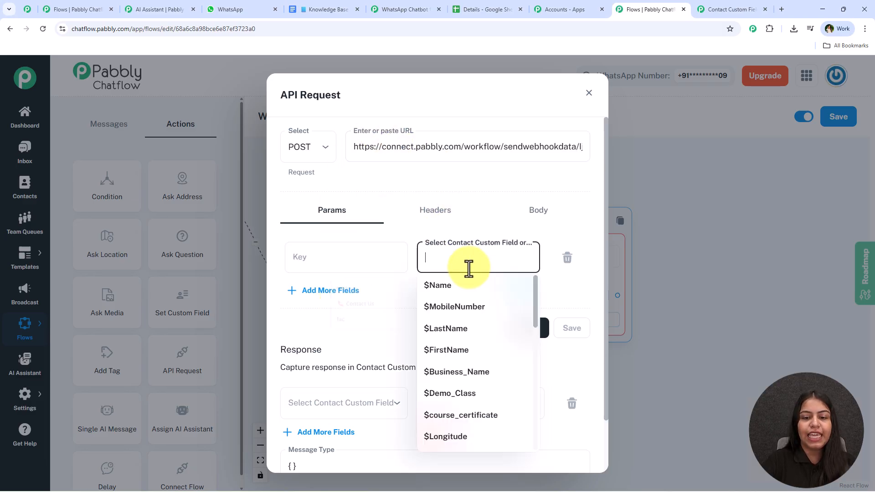
click(333, 256)
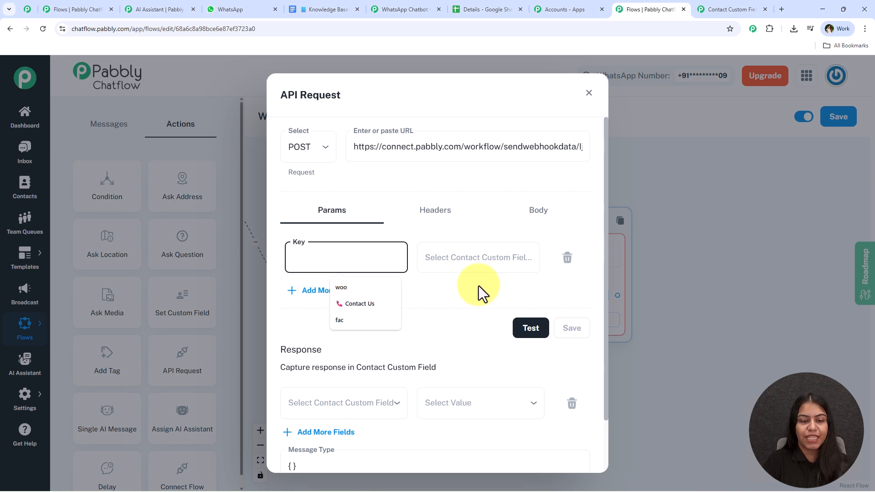
text(Name)
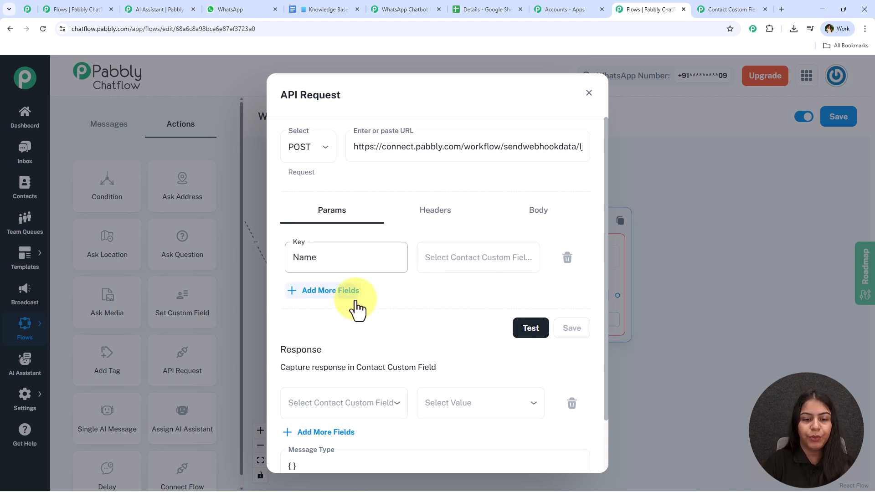
click(354, 301)
click(351, 336)
click(332, 299)
text(Ema)
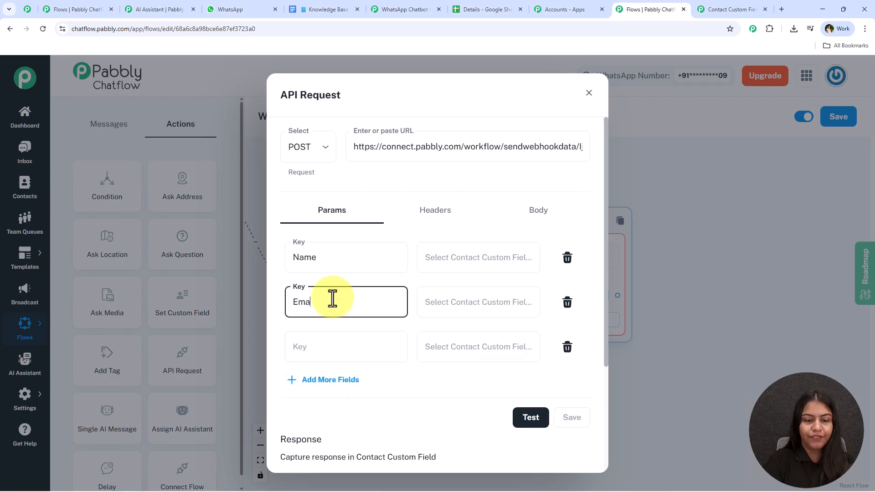
text(il)
click(340, 355)
text(Mobile Number)
Step: Map Name, Email and Mobile Number to $FullName, $Email and $MobileNumber
click(465, 267)
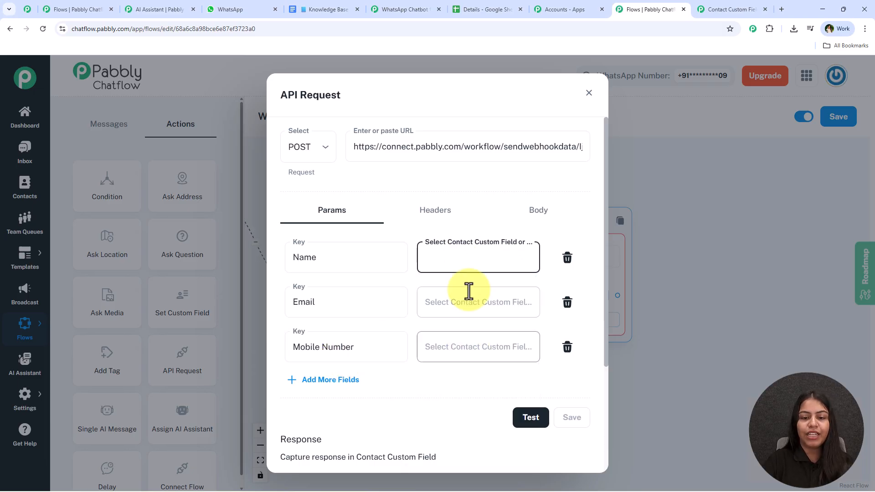
scroll(465, 381, down, 10)
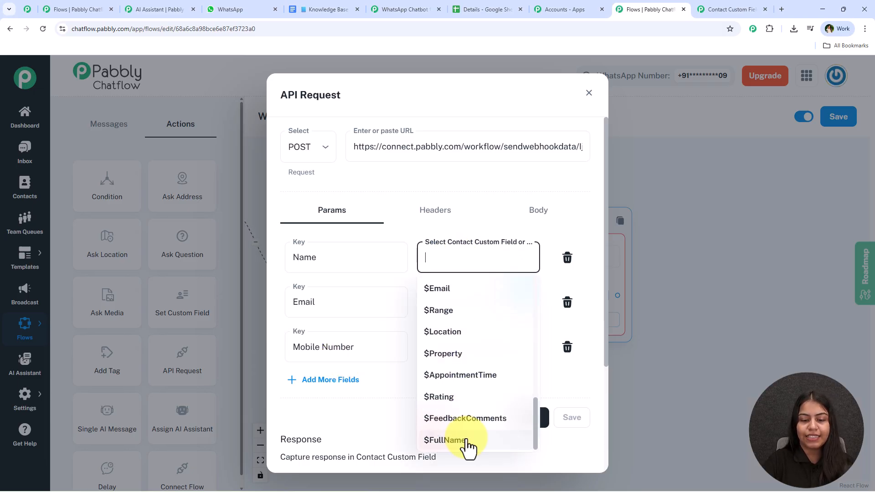
click(467, 443)
click(448, 302)
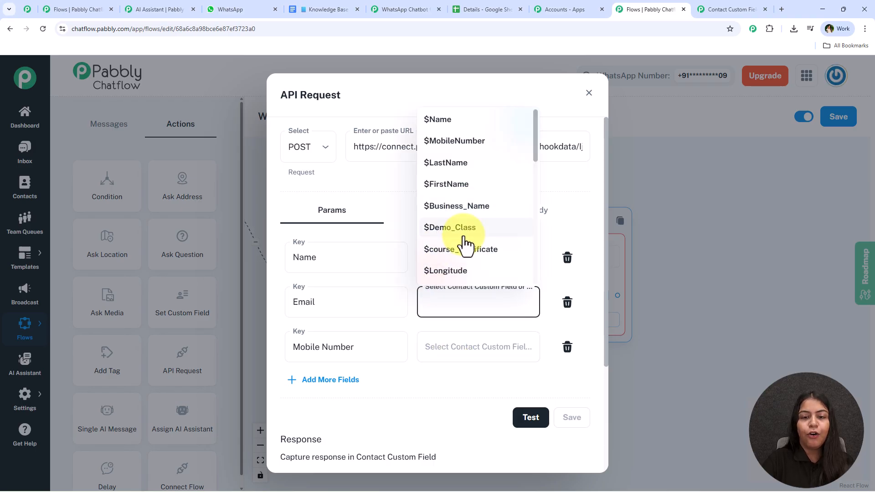
scroll(467, 196, down, 10)
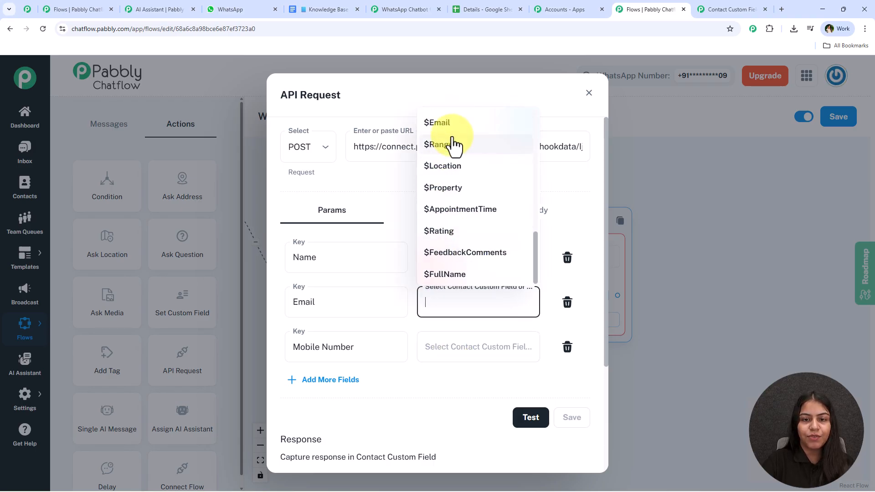
click(453, 151)
click(463, 346)
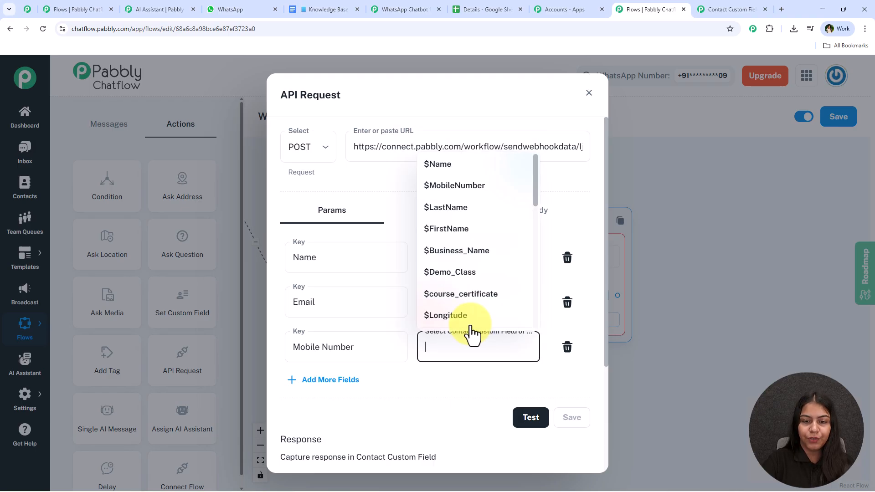
click(461, 185)
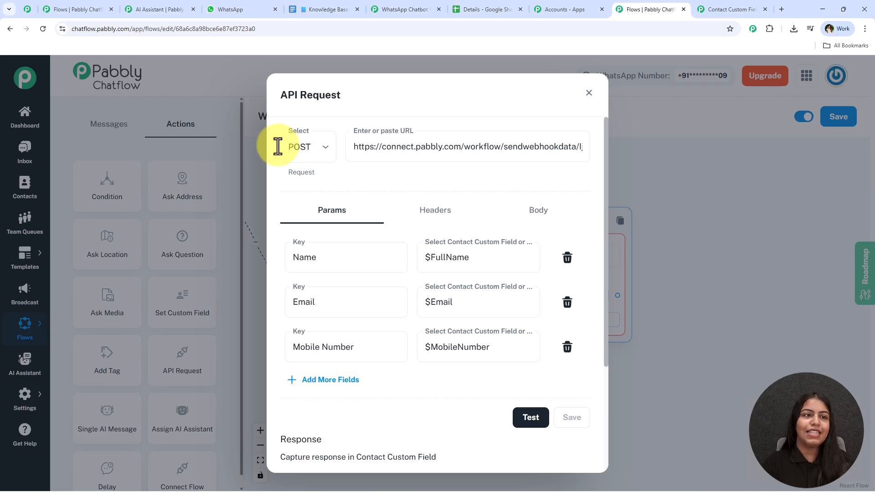
Step: Send a test of the API request, getting a 200 status
click(228, 7)
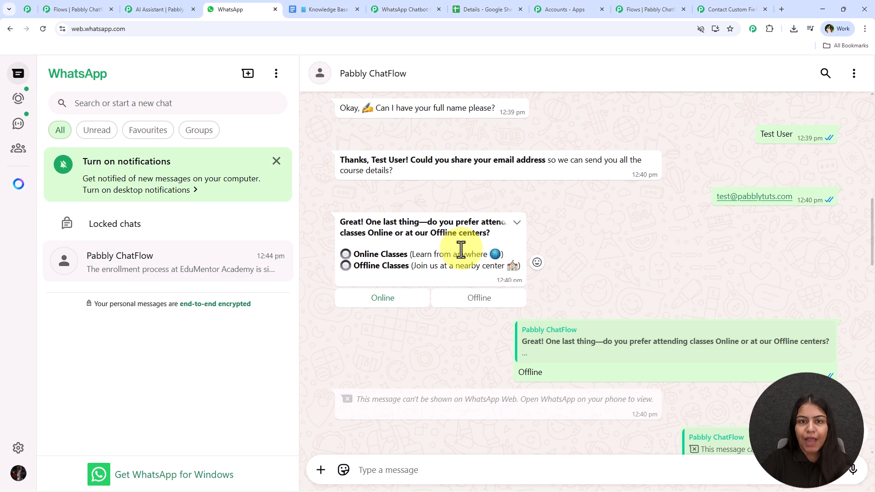
click(654, 1)
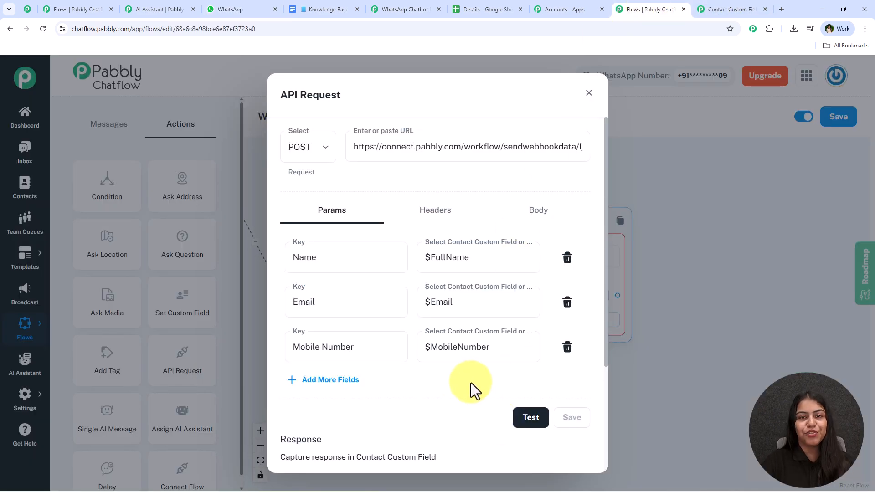
click(536, 418)
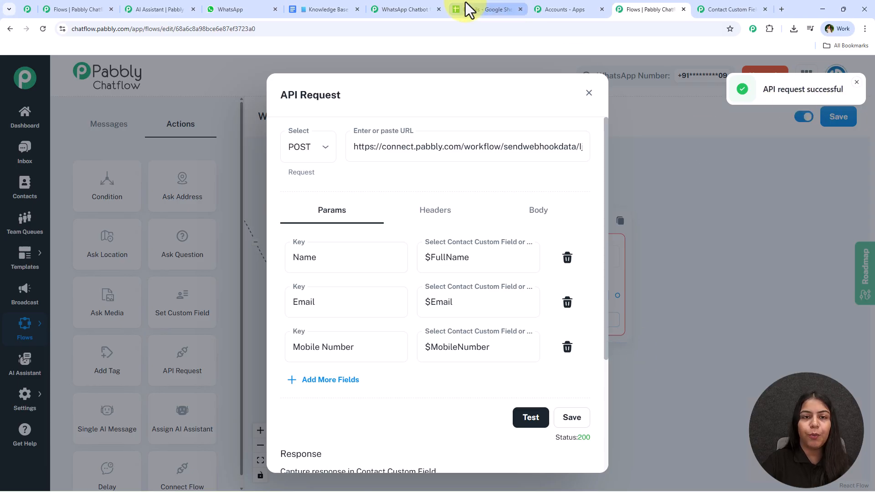
Step: Expand Response Received in Pabbly Connect to review the Name, Mobile_Number and Email values
click(409, 8)
scroll(552, 355, down, 2)
click(559, 385)
scroll(632, 307, down, 3)
key(Tab)
key(Tab)
key(Tab)
key(Tab)
key(Tab)
key(Tab)
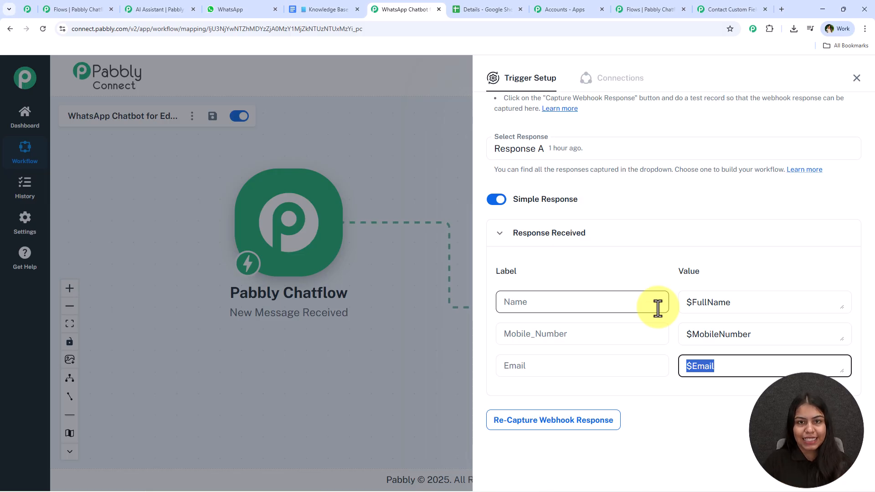
Step: Clear the placeholder values from row 4 of the Details sheet and close the trigger setup
click(510, 7)
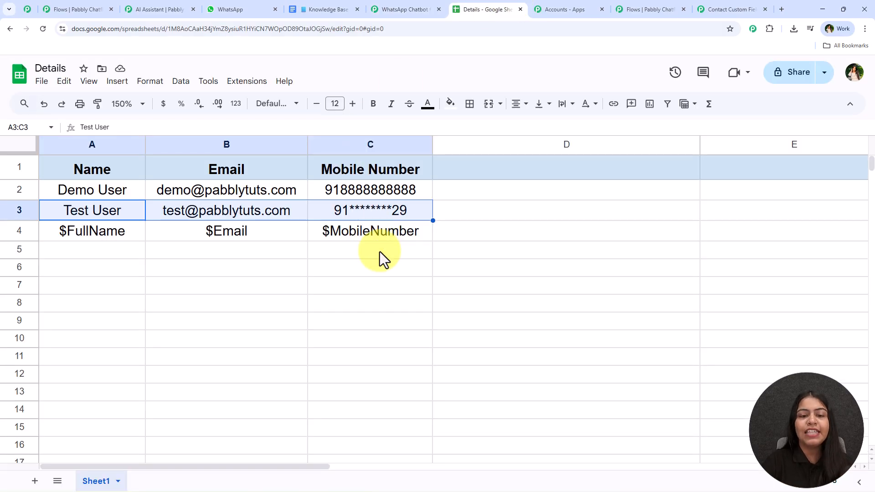
drag(114, 232, 353, 237)
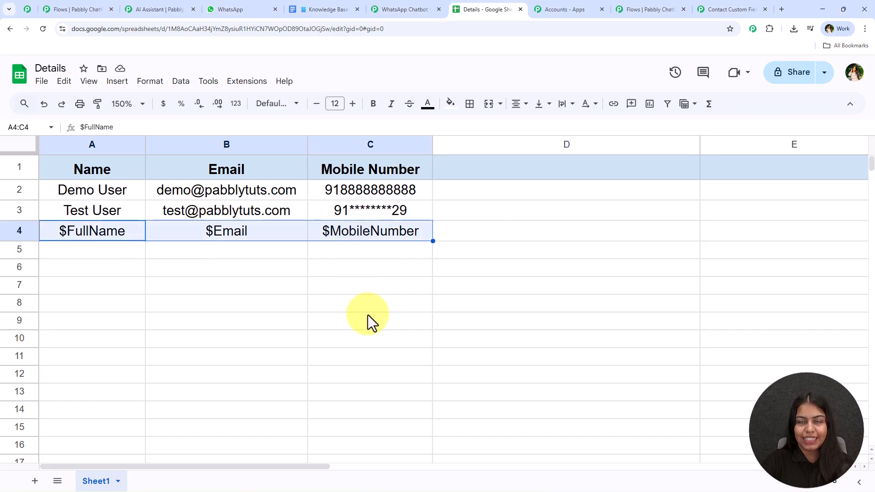
key(Delete)
click(265, 318)
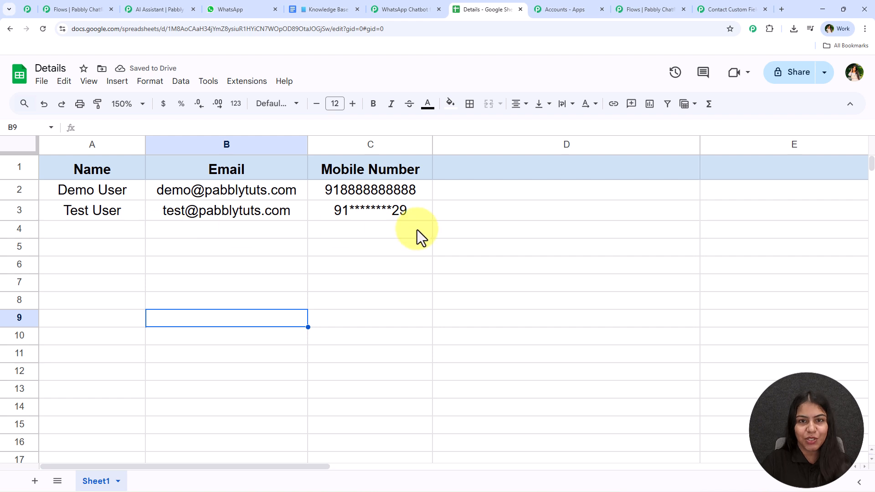
click(422, 2)
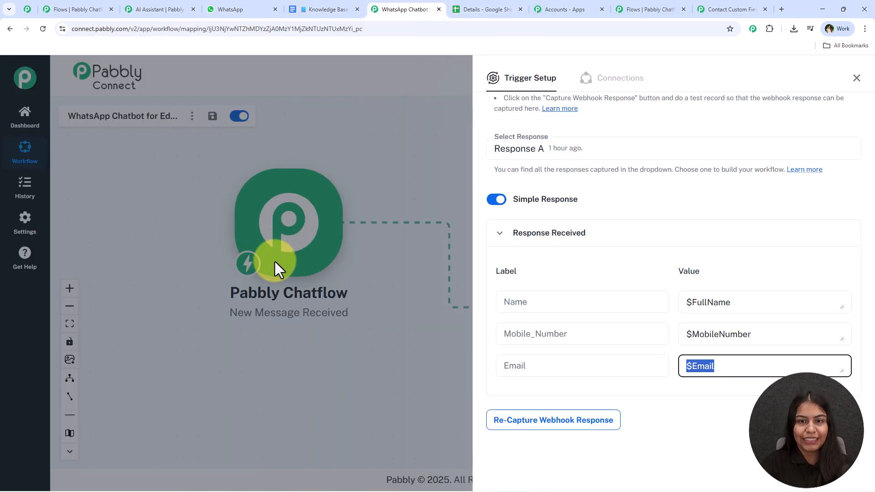
click(857, 78)
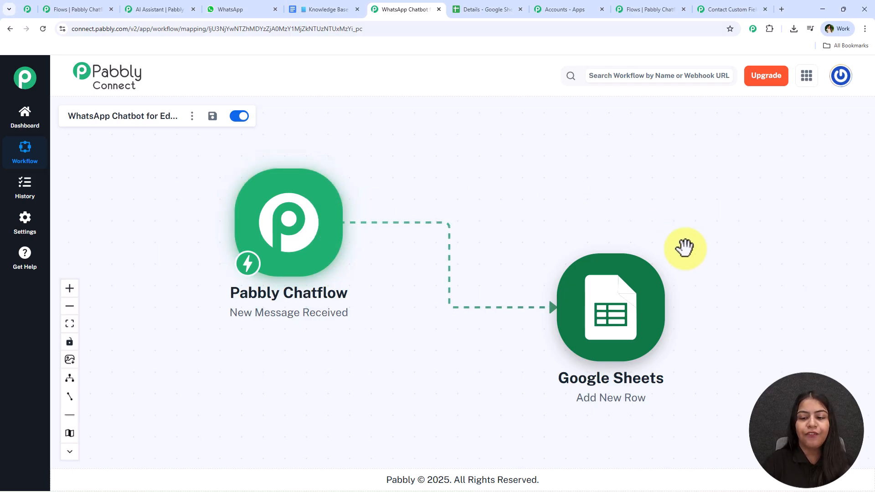
Step: Add a new Google Sheets connection for the Add New Row action by signing in with Google
click(618, 332)
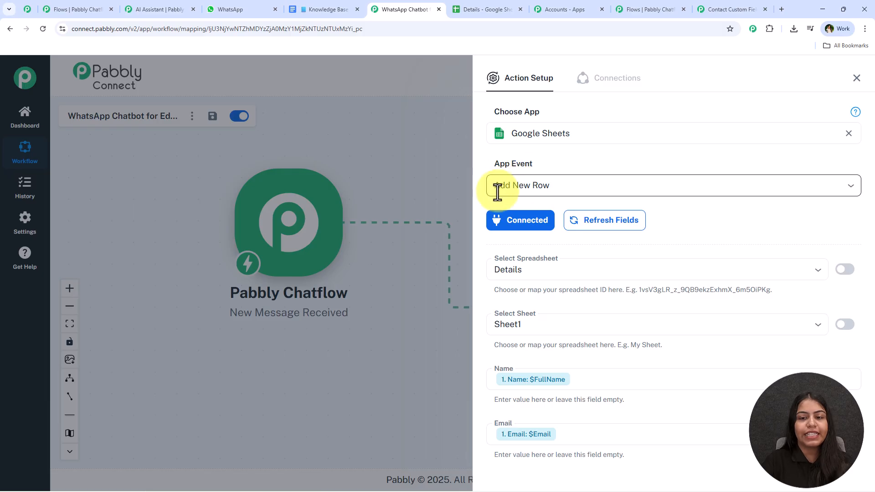
click(515, 223)
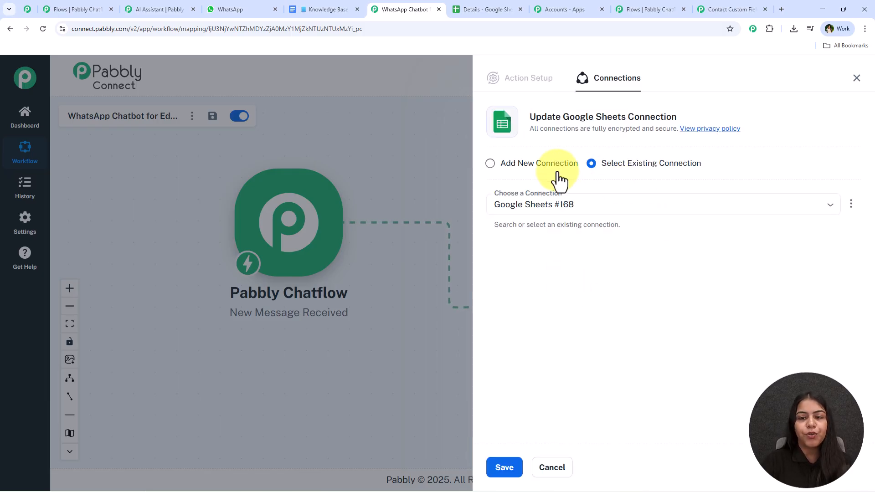
click(553, 169)
click(562, 283)
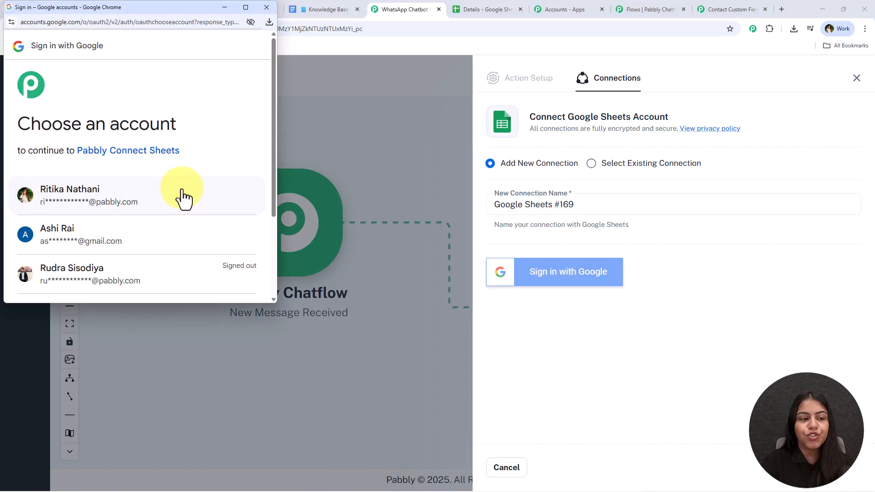
click(181, 199)
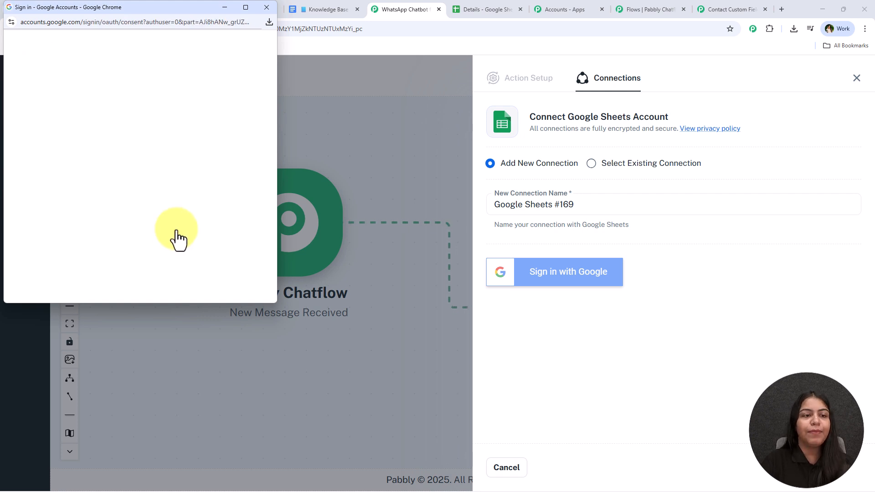
scroll(177, 246, down, 3)
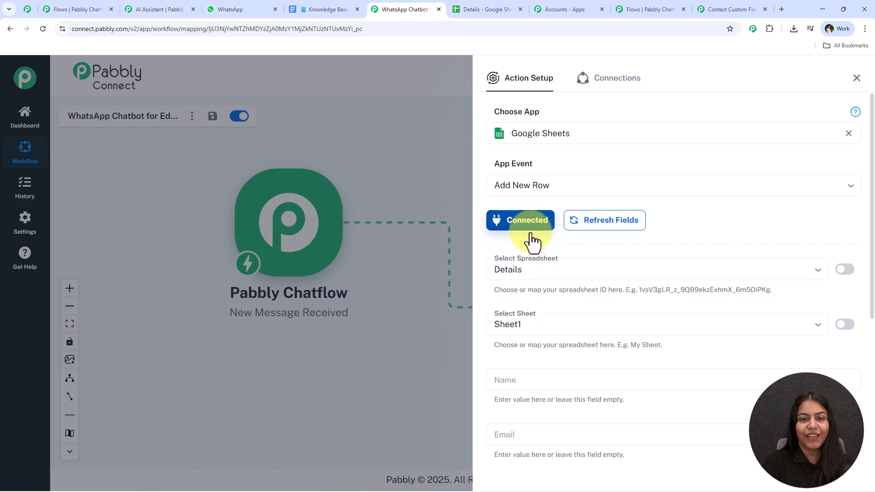
Step: Confirm the action uses the Details spreadsheet and Sheet1
scroll(525, 303, down, 2)
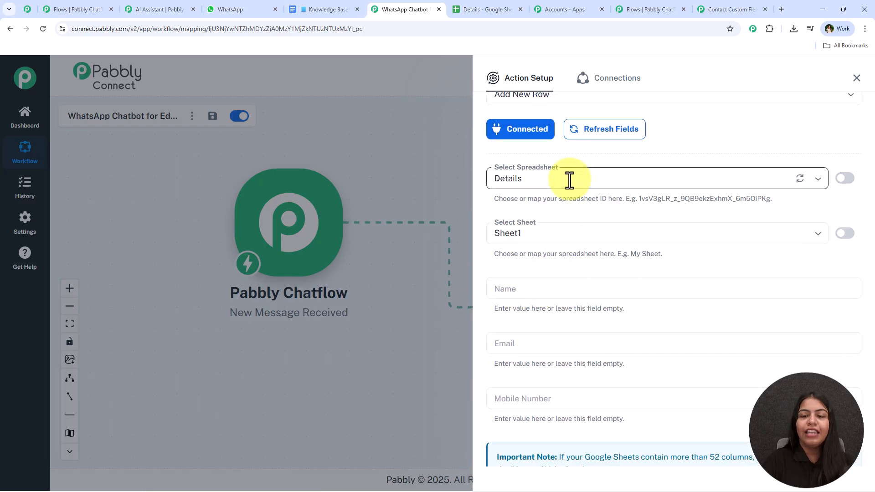
click(570, 180)
click(564, 181)
click(566, 165)
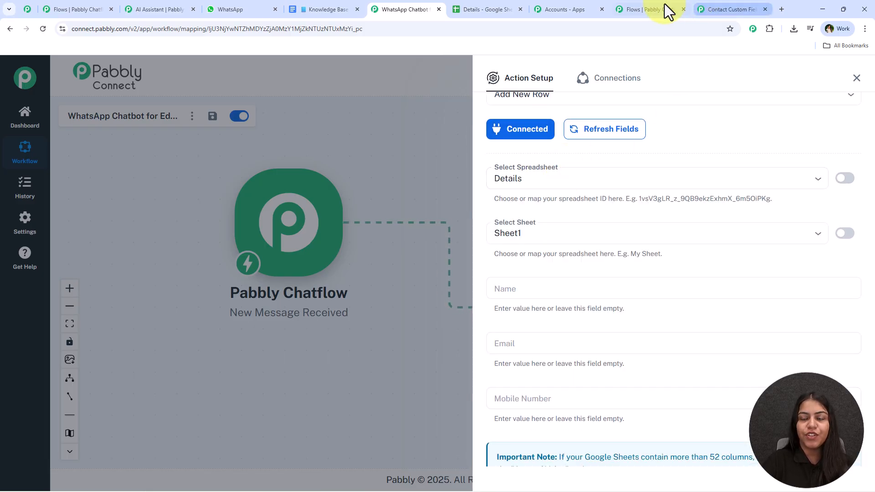
click(561, 228)
click(557, 256)
scroll(553, 272, down, 3)
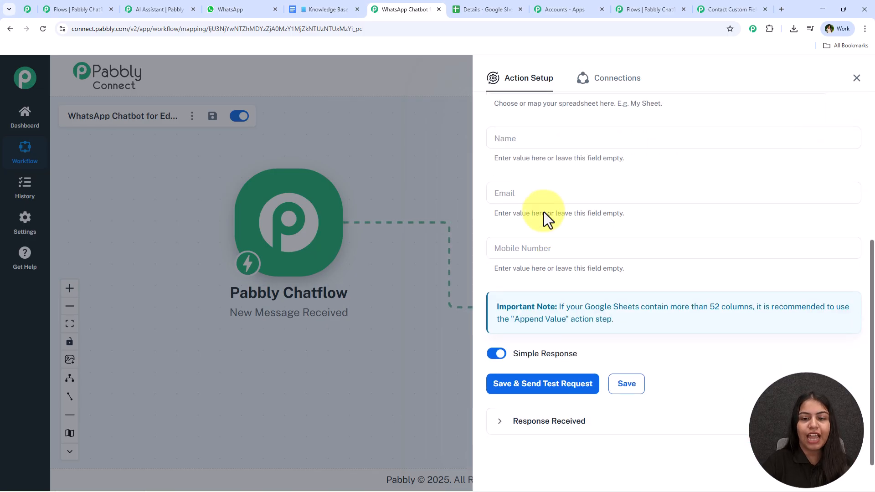
Step: Map Name, Email and Mobile Number columns to $FullName, $Email and $MobileNumber, then save and send a test
click(546, 139)
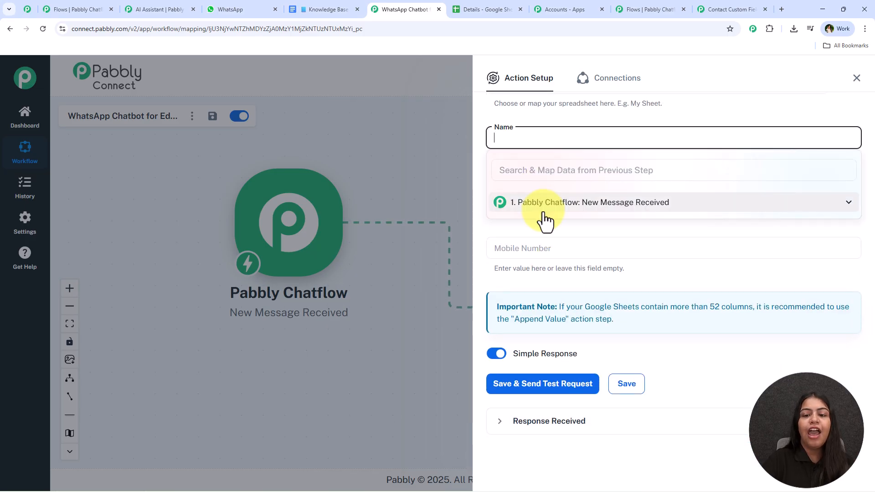
click(535, 128)
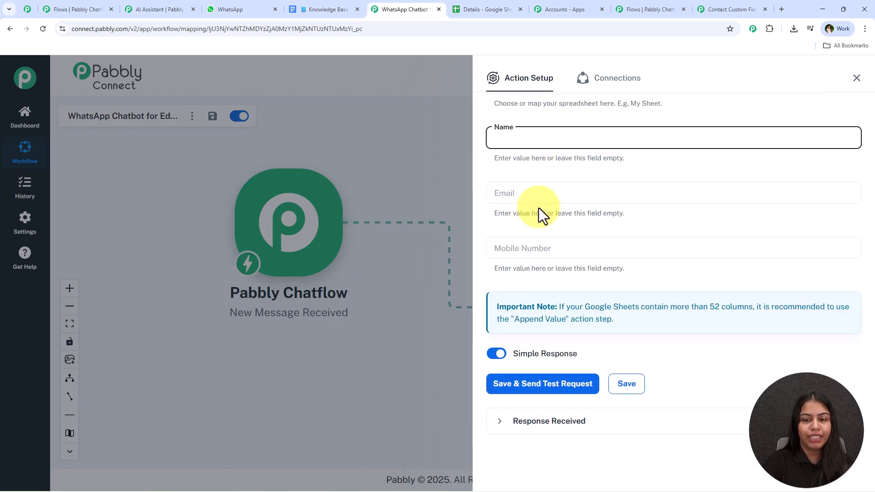
click(546, 140)
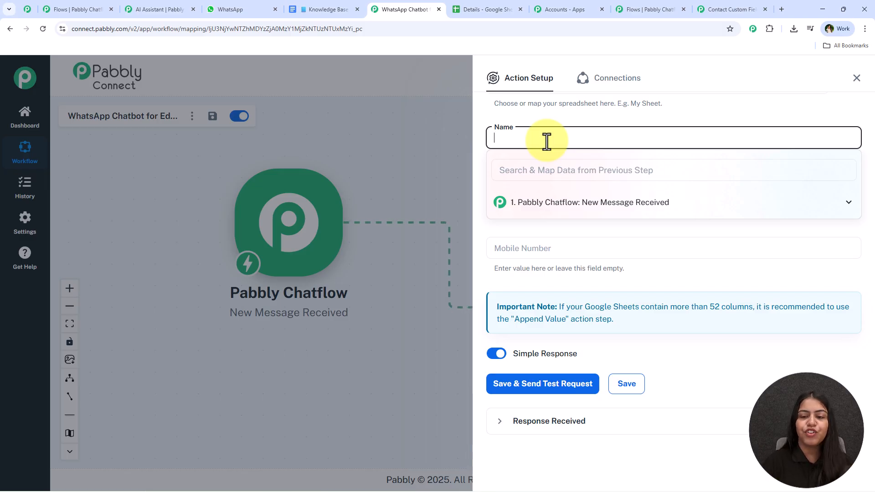
click(582, 204)
click(573, 223)
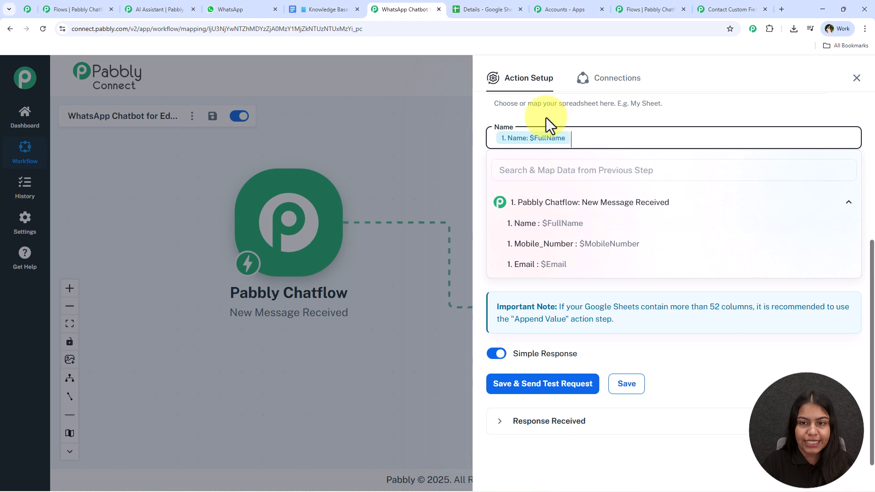
click(532, 192)
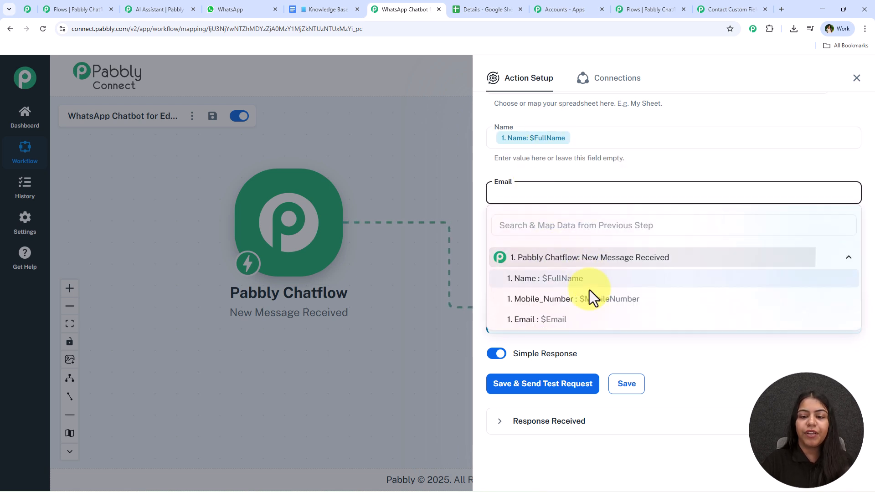
click(576, 319)
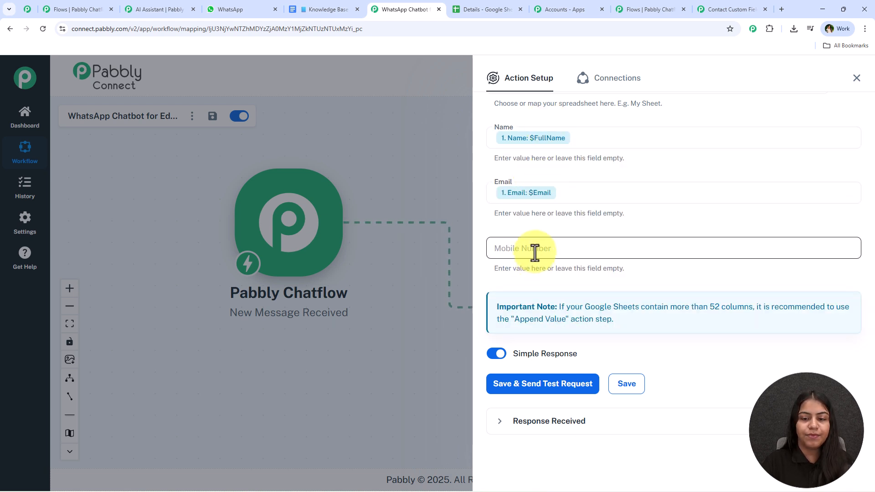
click(535, 249)
click(563, 312)
click(582, 355)
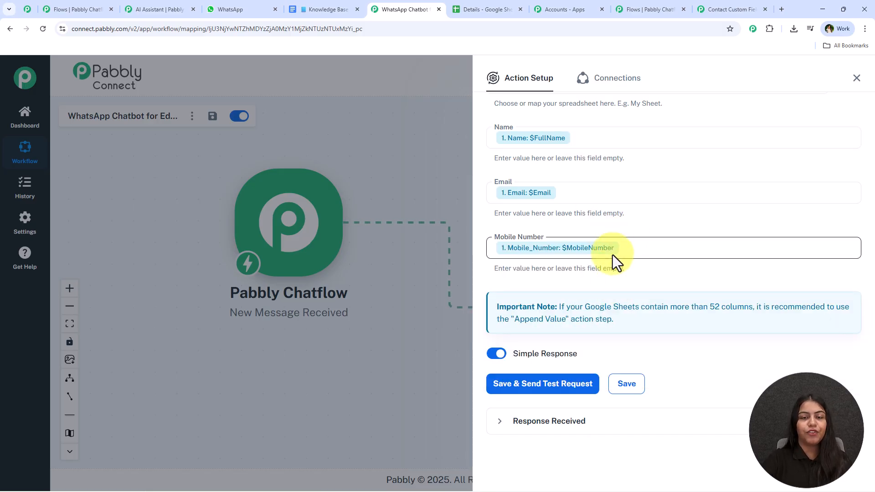
click(577, 399)
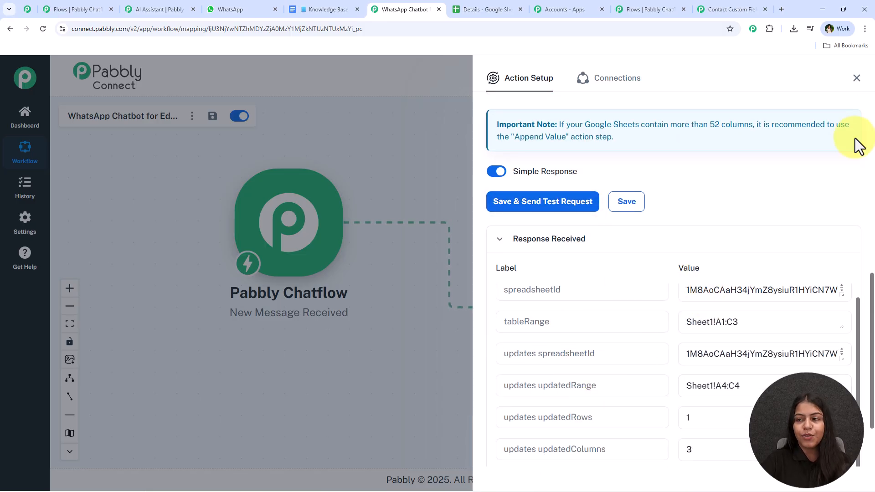
Step: Clear the placeholder test values from rows 4–5 of the Details sheet
click(857, 81)
click(500, 9)
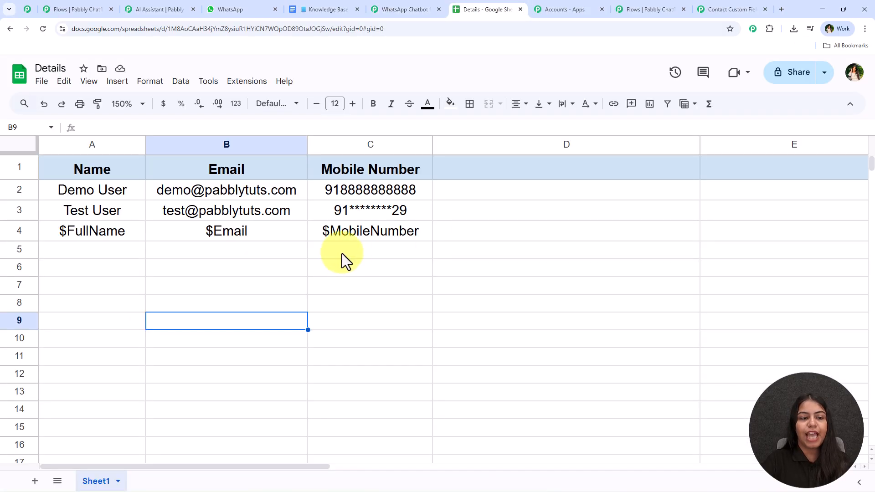
click(88, 232)
drag(88, 232, 420, 258)
key(Delete)
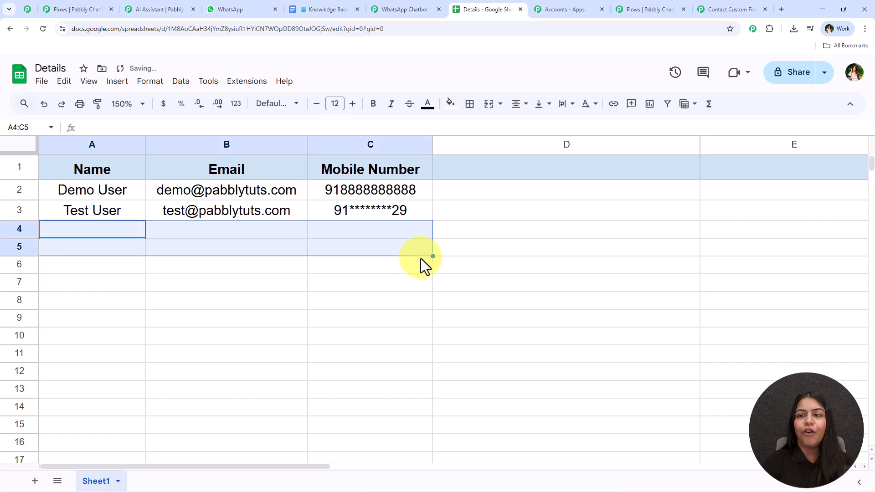
click(417, 3)
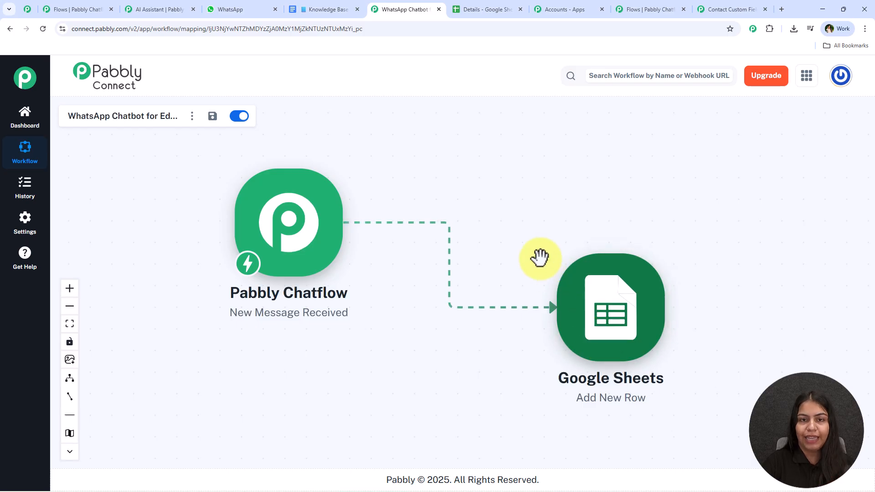
drag(539, 256, 556, 272)
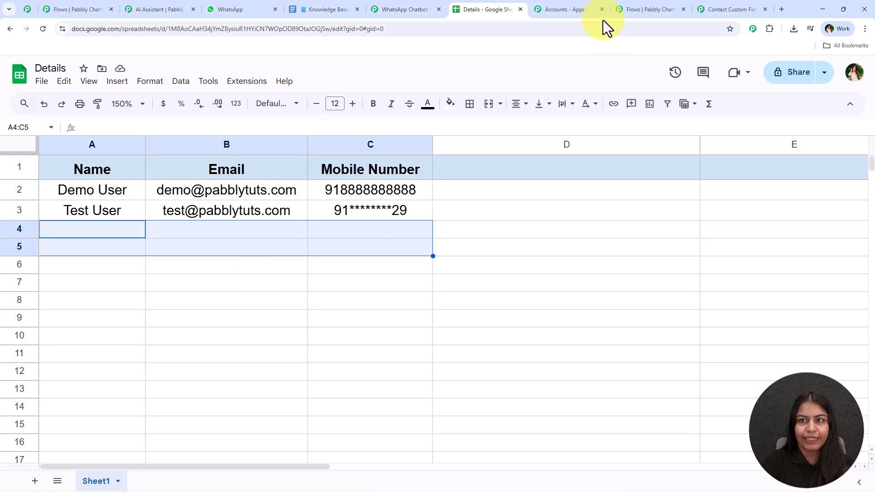
Step: Close the Chatflow API Request settings and centre the API Request step on the canvas
click(656, 7)
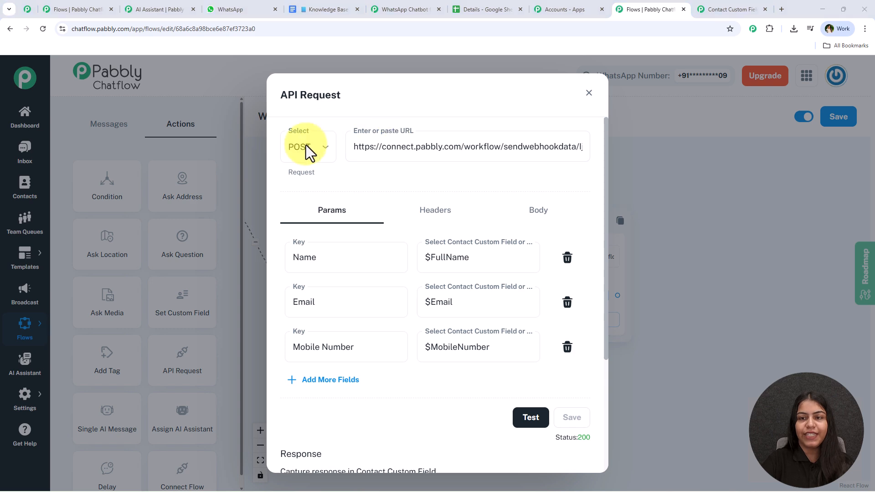
click(588, 93)
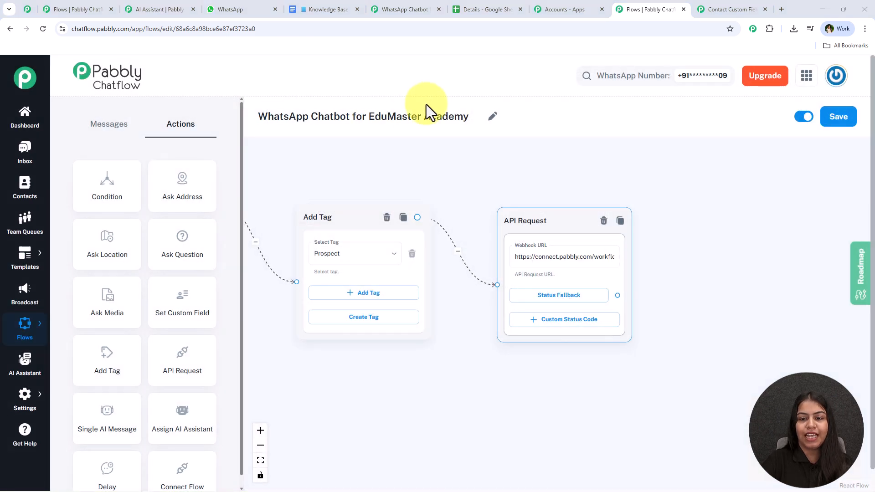
scroll(648, 260, up, 3)
drag(690, 270, 621, 284)
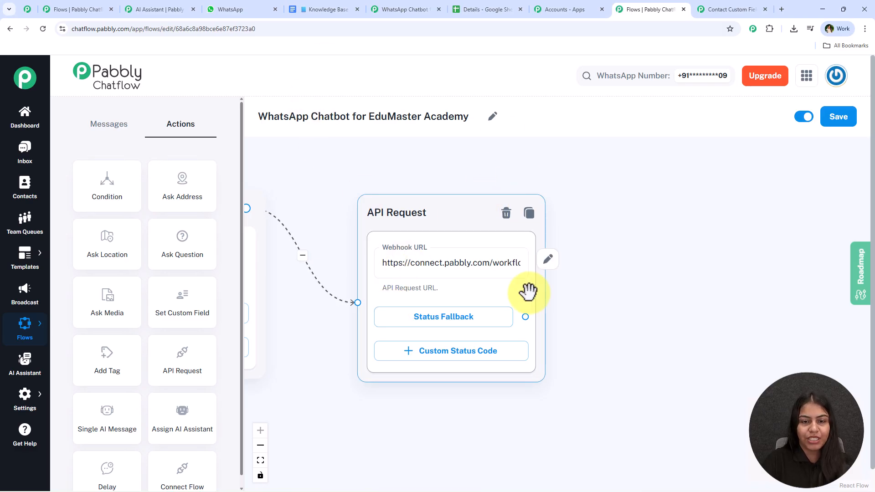
Step: Copy the demo-class question text from the WhatsApp chat and drag a new step from the API Request node
click(257, 4)
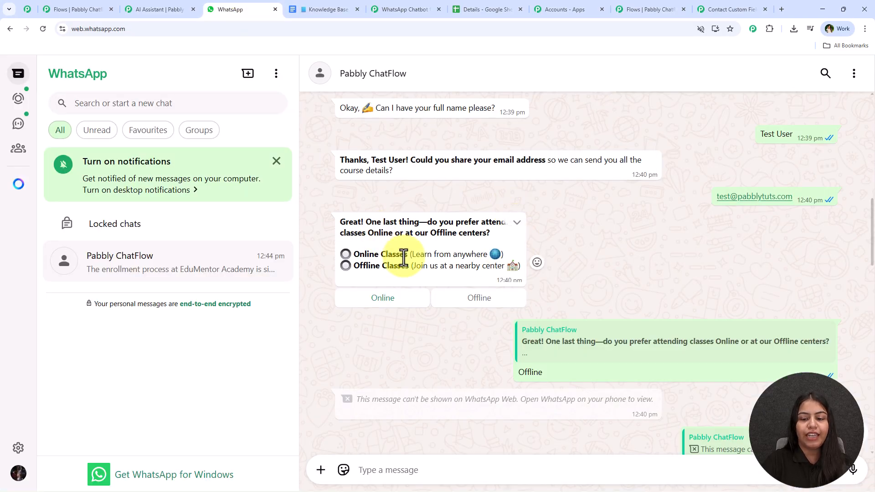
scroll(404, 262, down, 10)
scroll(422, 266, down, 4)
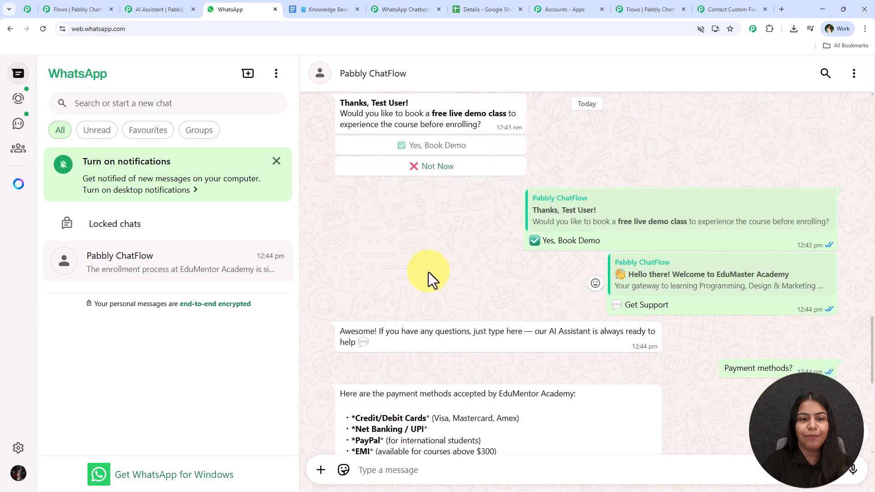
scroll(461, 304, up, 3)
drag(341, 195, 482, 220)
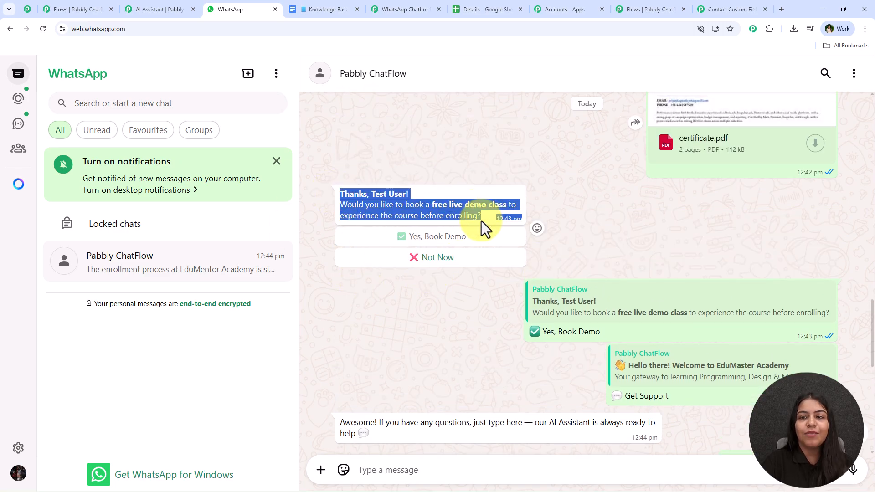
click(657, 6)
drag(525, 316, 638, 196)
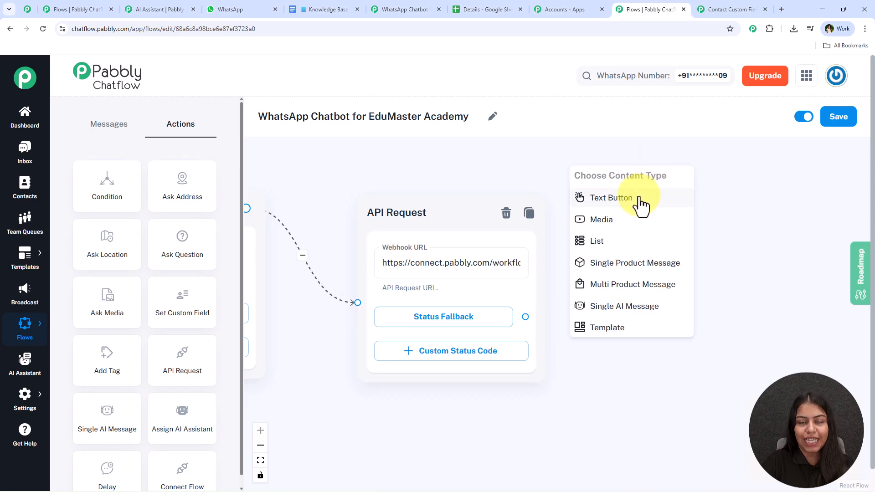
Step: Add a Text Button message after the API Request and paste in the demo-class question
click(639, 198)
drag(809, 193, 656, 233)
click(502, 297)
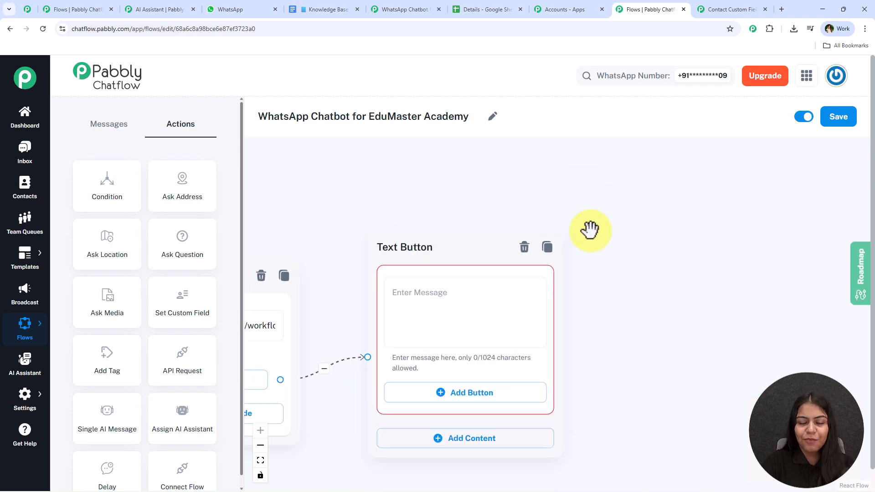
click(447, 217)
click(238, 7)
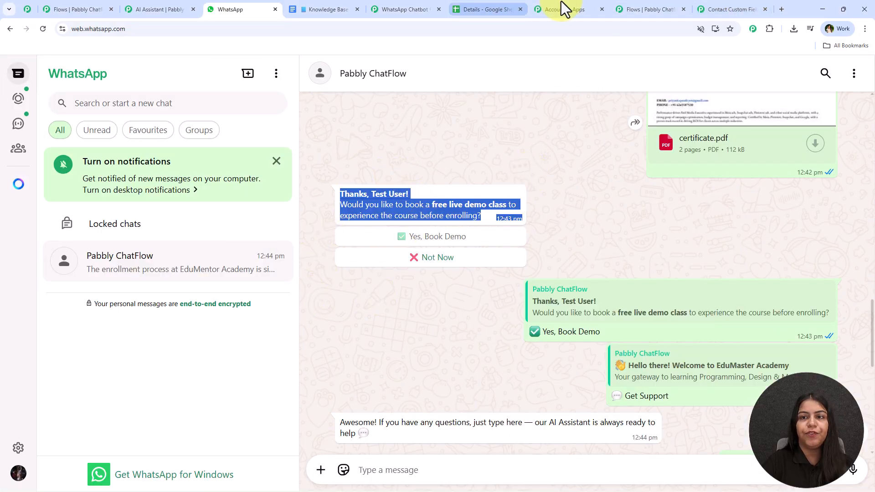
click(660, 8)
key(ctrl+v)
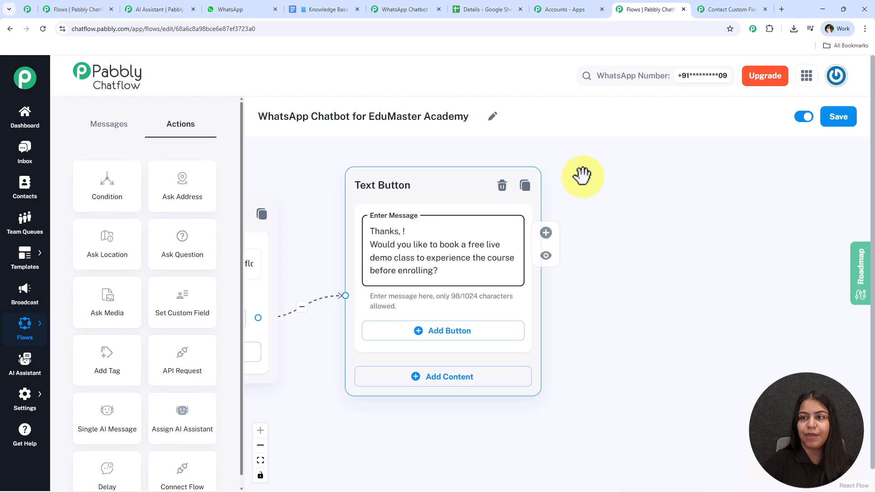
Step: Insert $FullName after 'Thanks, ' in the message
click(707, 12)
scroll(414, 409, down, 5)
scroll(414, 409, down, 15)
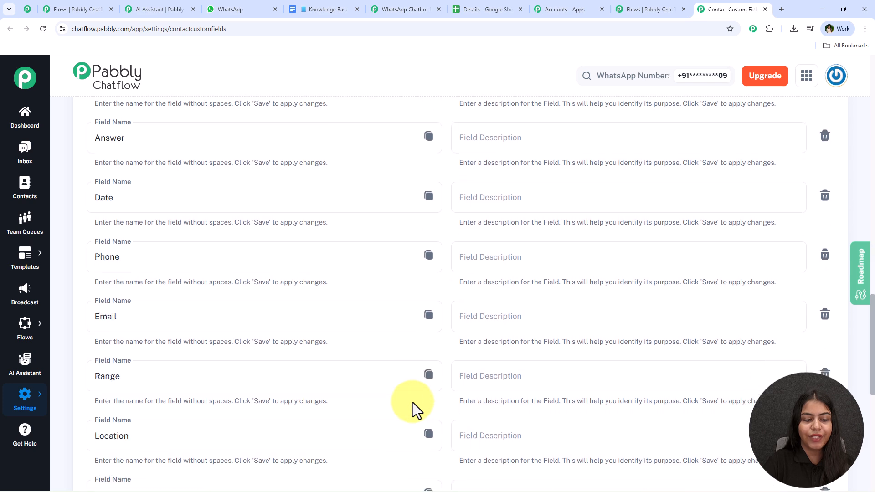
click(428, 322)
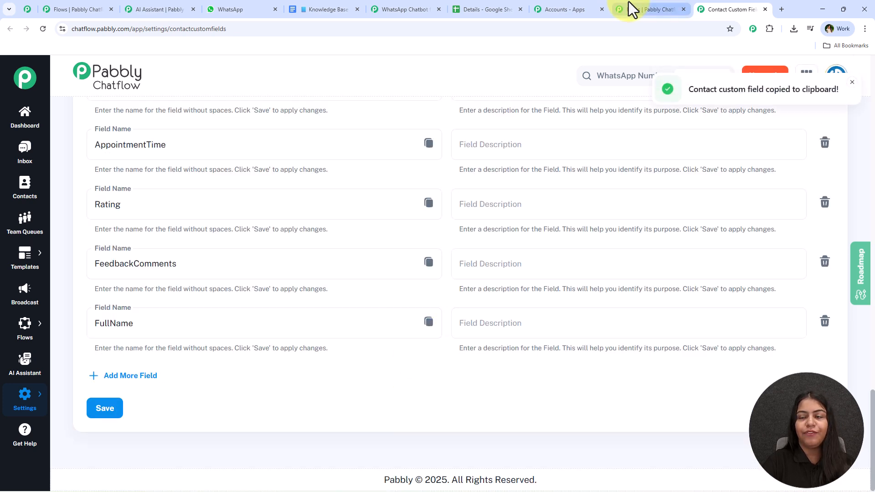
click(634, 9)
key(ctrl+v)
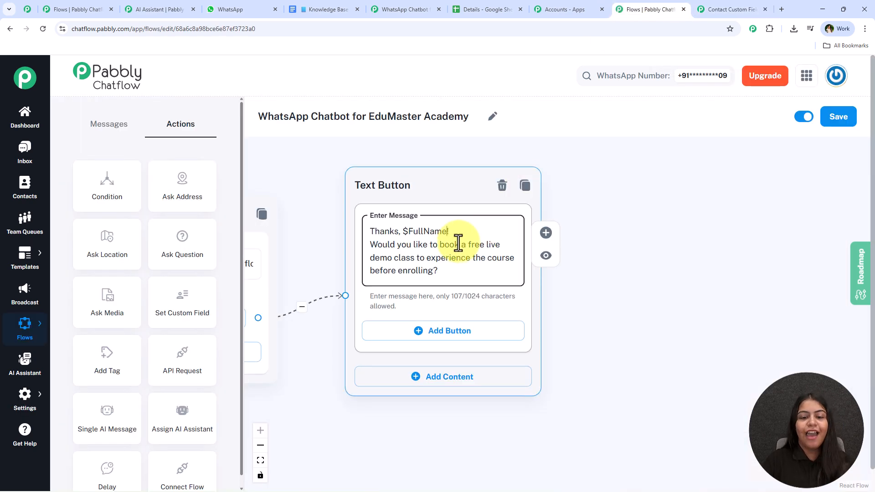
Step: Add two reply buttons and set the second one to '❌ Not Now'
click(439, 334)
click(441, 399)
click(223, 9)
click(412, 255)
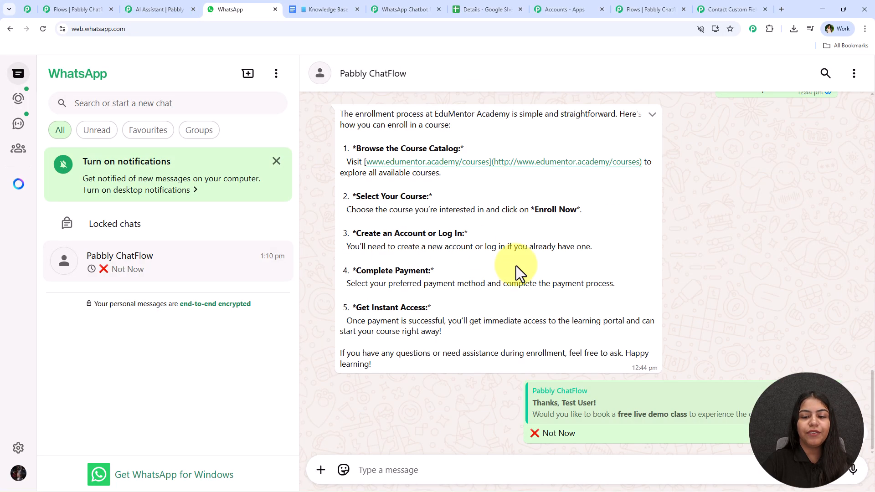
click(742, 7)
click(673, 9)
click(410, 413)
key(ctrl+v)
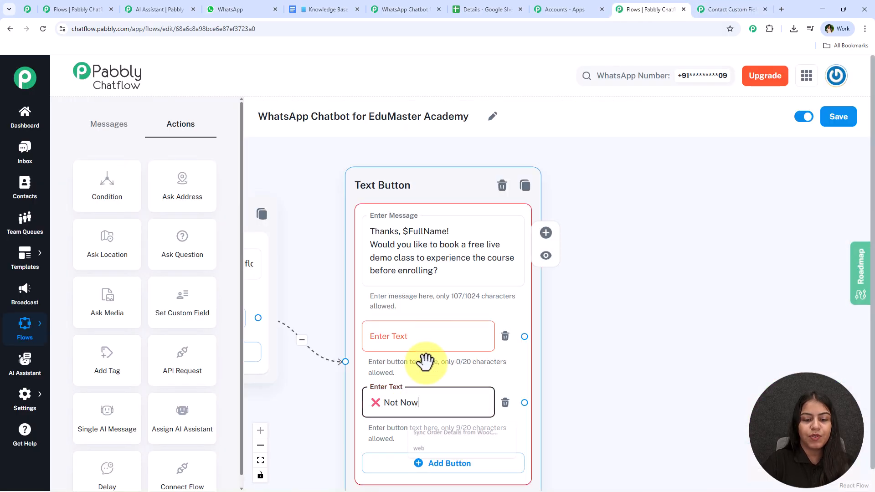
Step: Set the first reply button to '✅ Yes, Book Demo'
click(479, 343)
click(228, 9)
scroll(638, 349, up, 15)
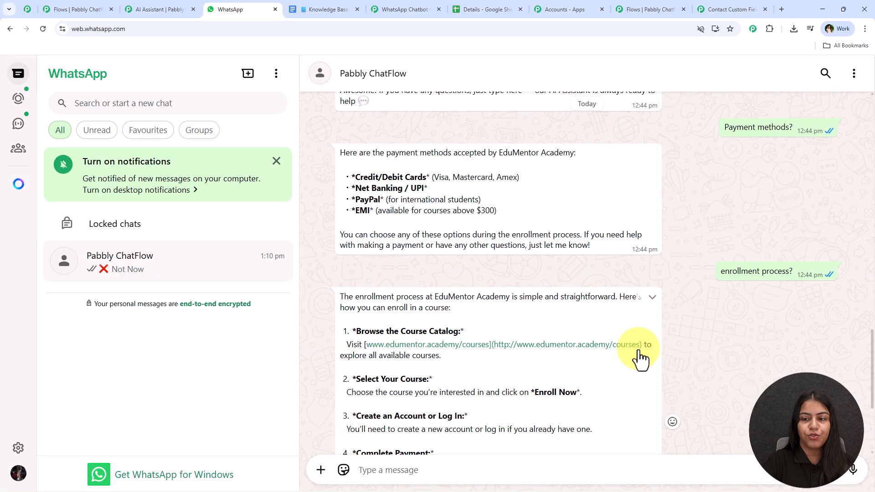
click(717, 9)
click(652, 9)
key(ctrl+v)
click(626, 321)
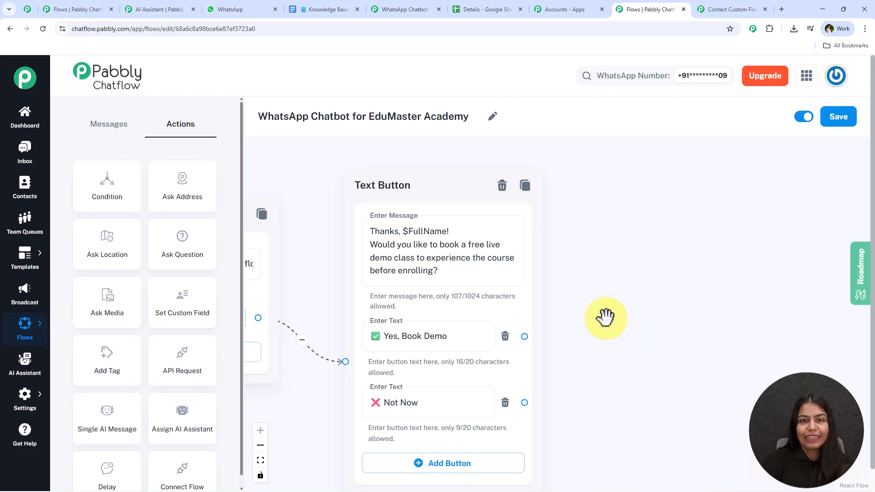
click(86, 9)
scroll(703, 149, right, 10)
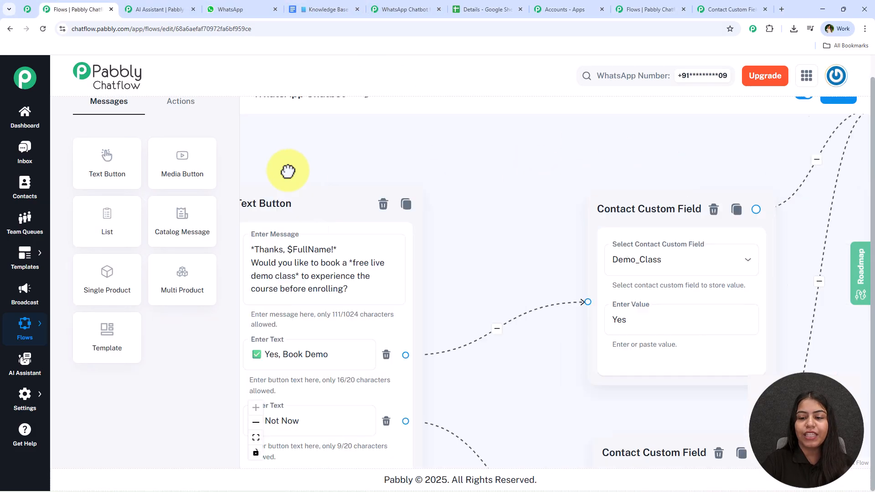
scroll(428, 293, down, 2)
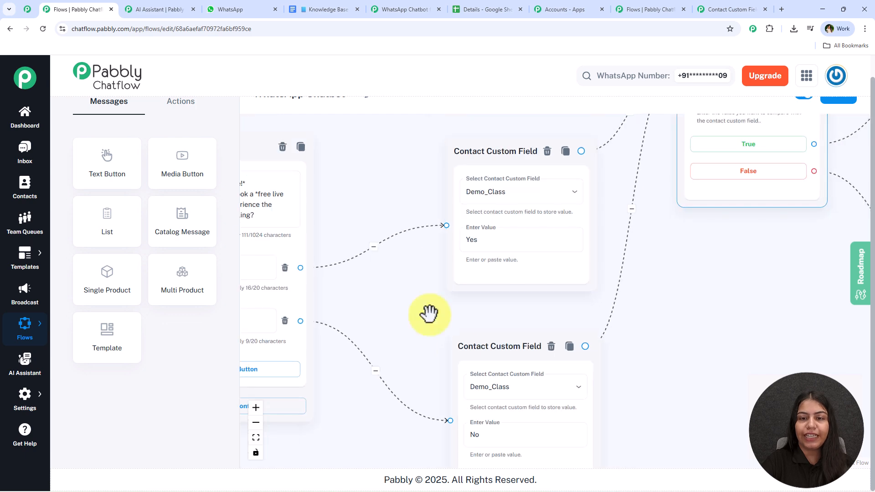
click(709, 9)
click(643, 9)
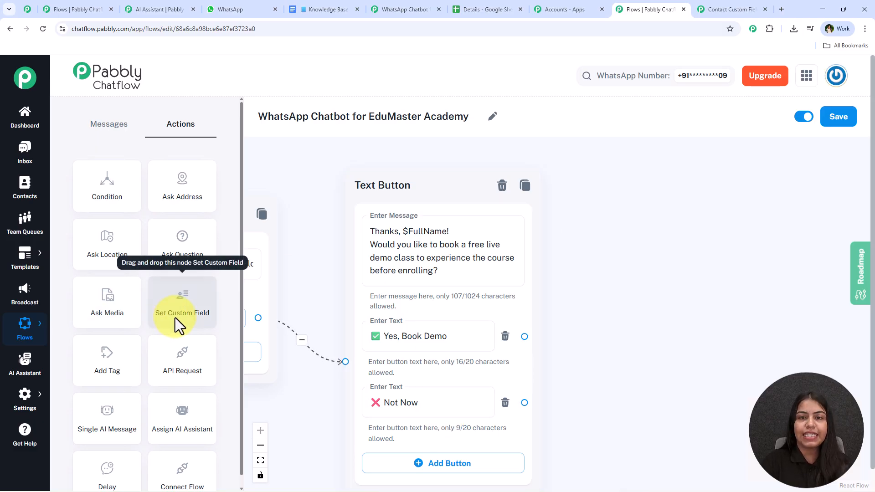
Step: Add a Set Custom Field step storing Demo_Class as Yes, linked from the Yes, Book Demo reply
drag(175, 318, 611, 203)
click(625, 238)
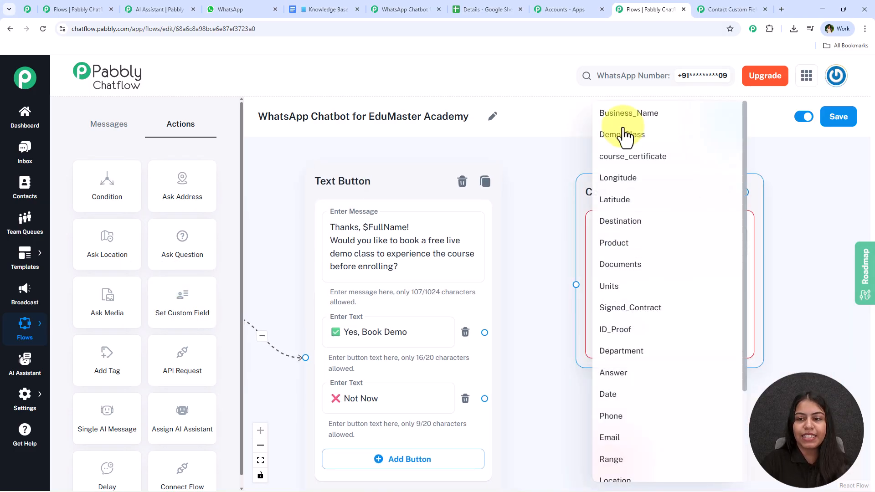
click(625, 134)
click(617, 306)
text(Yes)
drag(484, 332, 576, 284)
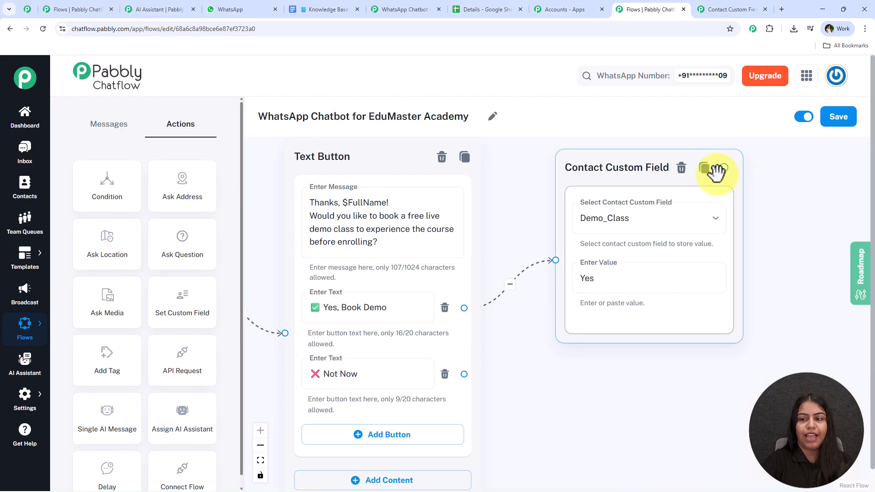
Step: Duplicate it with Demo_Class set to No and link it from the Not Now reply
click(705, 169)
scroll(588, 319, down, 3)
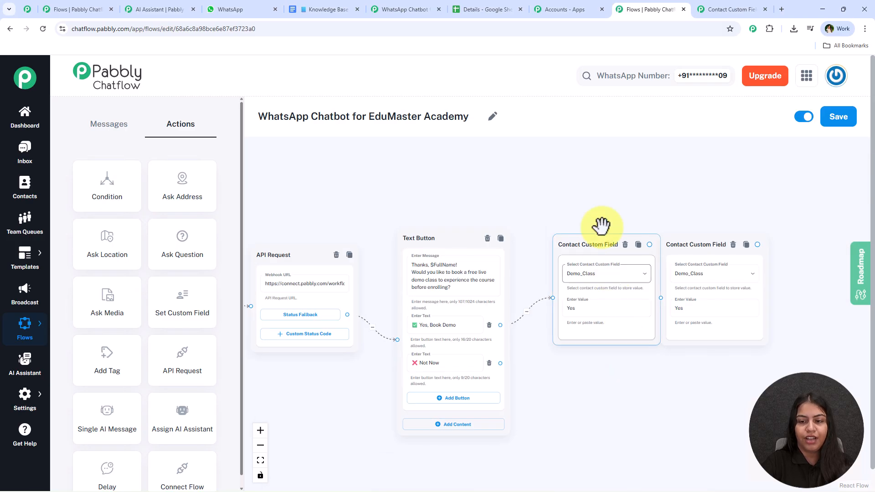
drag(600, 237, 600, 199)
drag(678, 297, 595, 385)
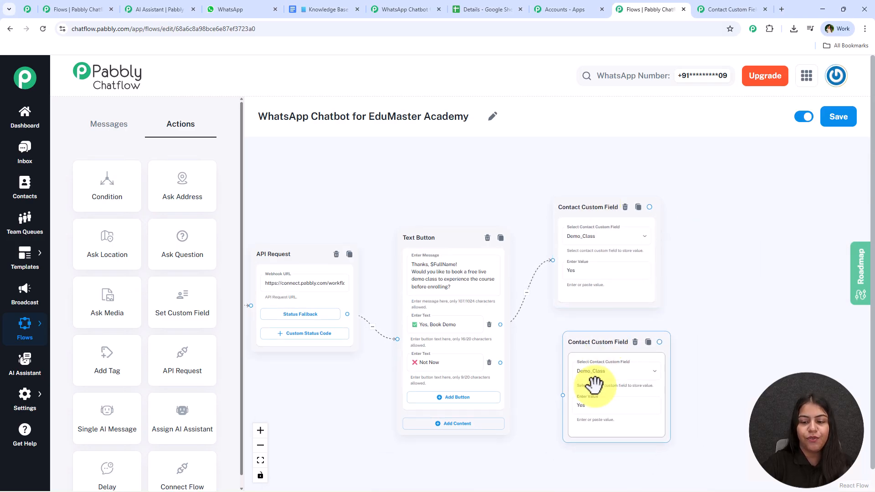
click(593, 404)
text(No)
drag(500, 363, 563, 395)
click(689, 304)
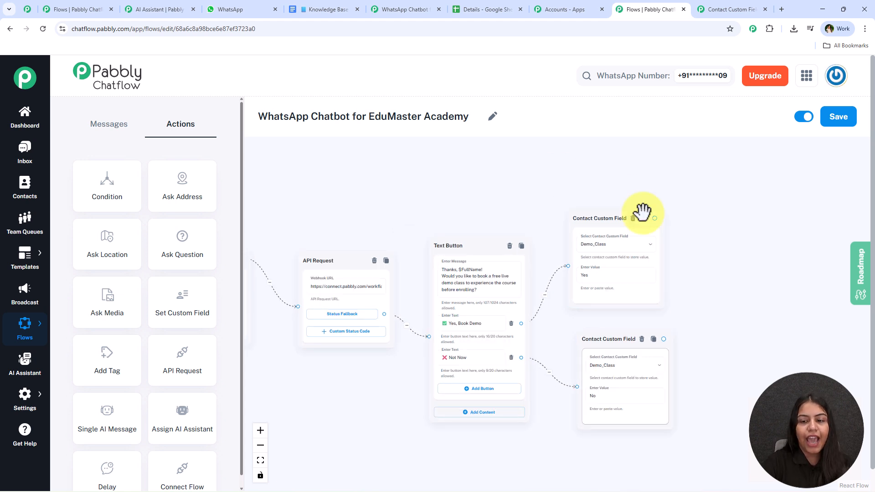
Step: Check the contact custom fields list and bring both Demo_Class steps into view
click(743, 9)
scroll(198, 347, up, 15)
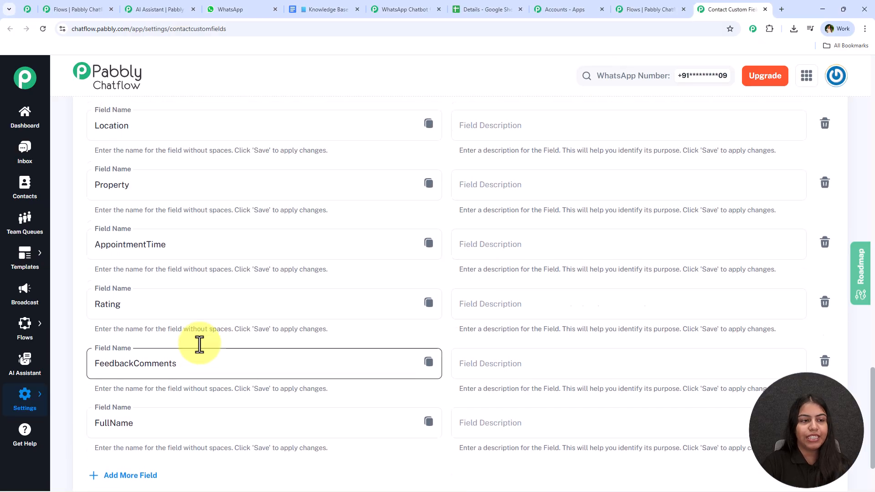
click(668, 9)
drag(738, 248, 599, 229)
scroll(597, 236, up, 2)
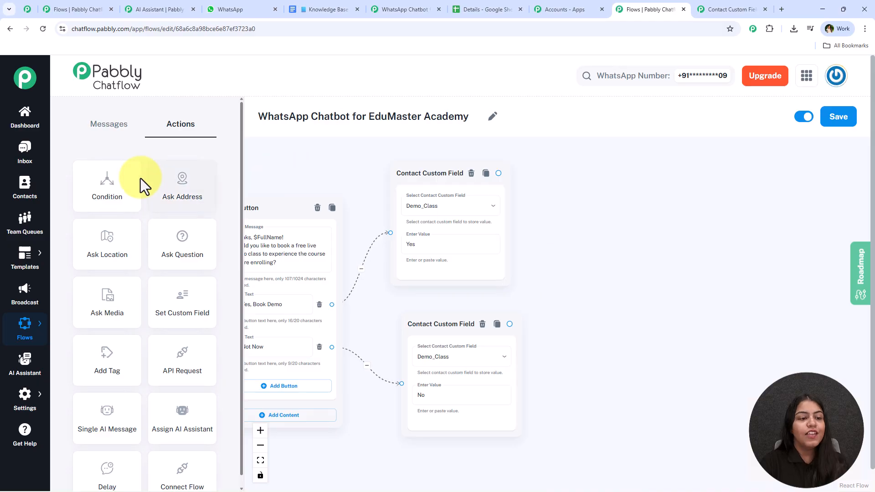
drag(116, 190, 609, 182)
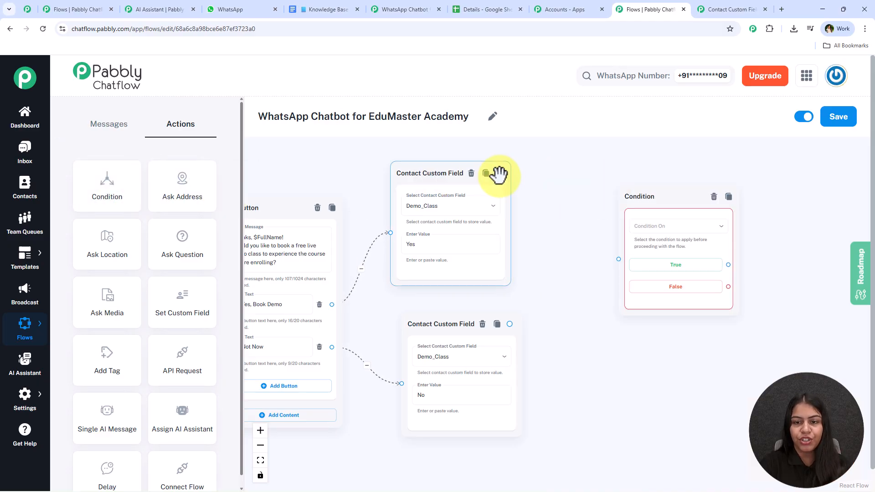
drag(499, 173, 618, 259)
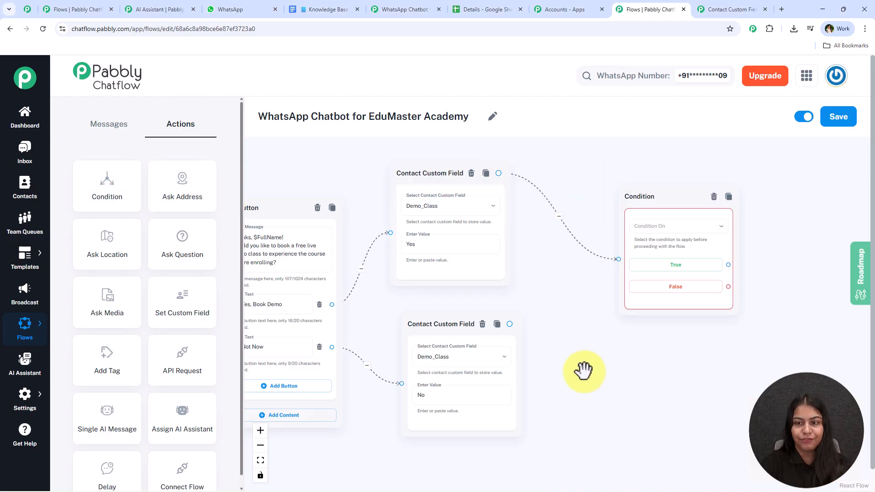
scroll(585, 328, up, 4)
click(688, 225)
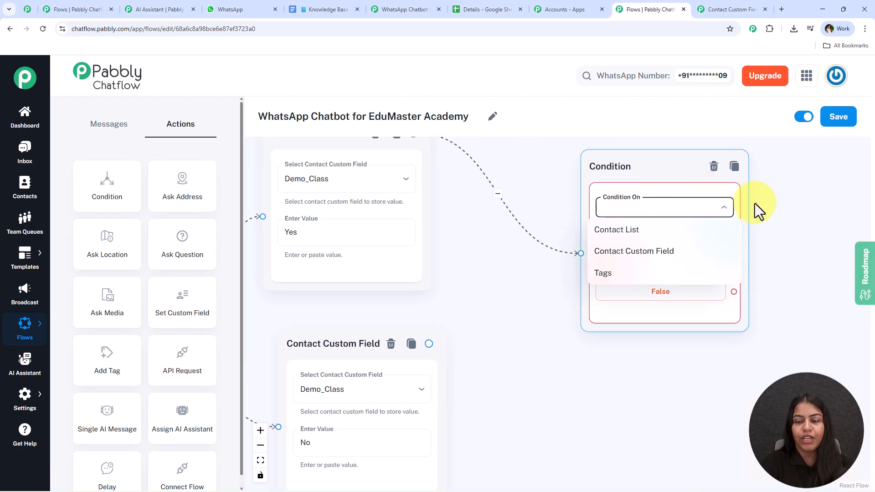
click(681, 252)
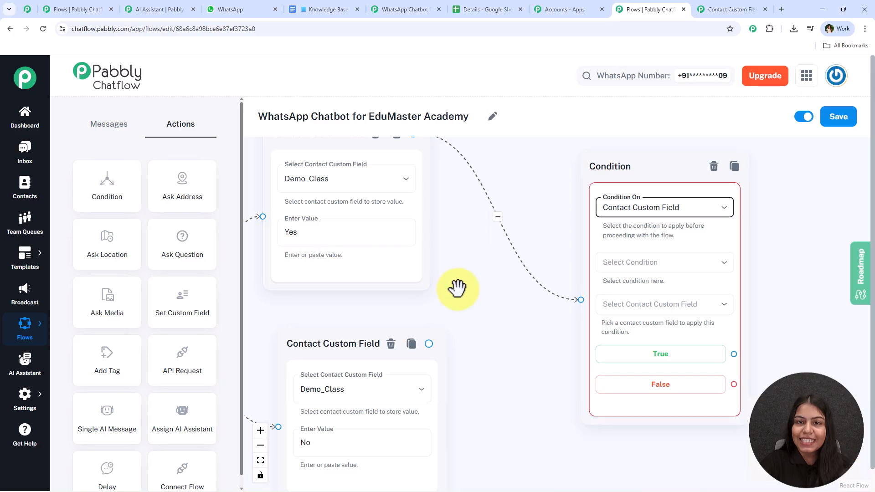
drag(455, 289, 498, 293)
mouse_move(401, 166)
mouse_down()
mouse_move(428, 172)
mouse_move(412, 172)
mouse_up()
scroll(534, 345, down, 1)
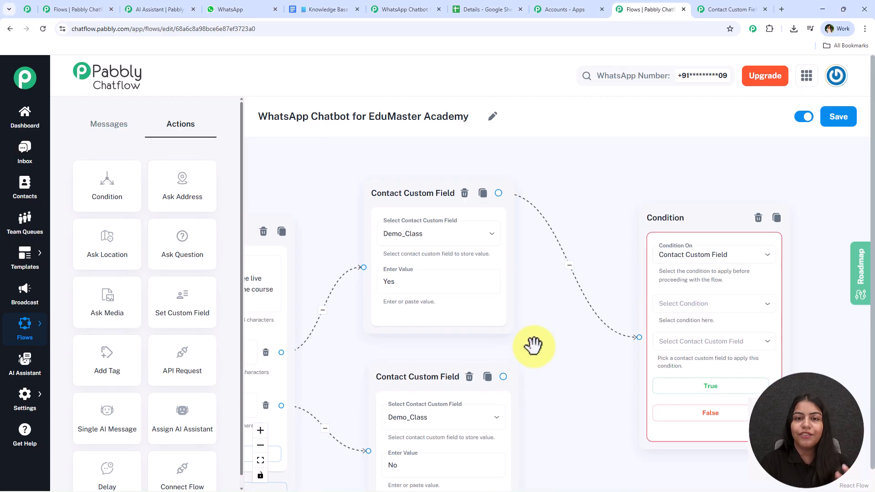
drag(523, 332, 451, 296)
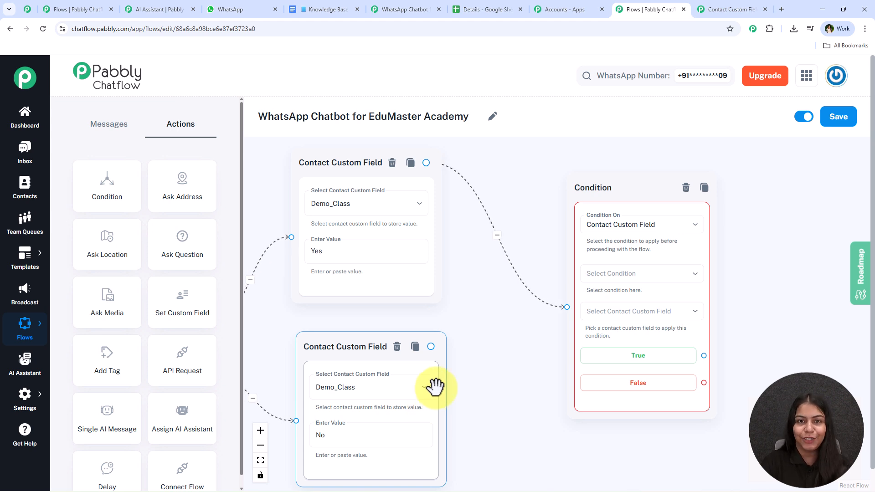
click(647, 277)
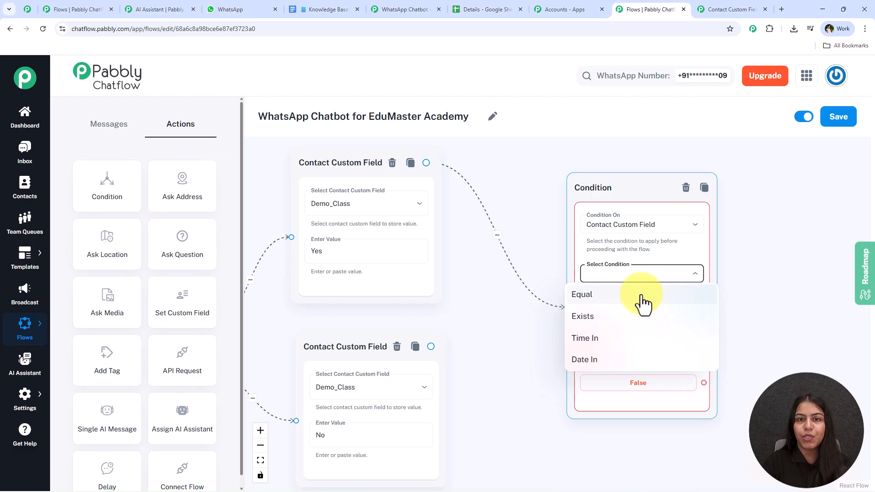
click(642, 296)
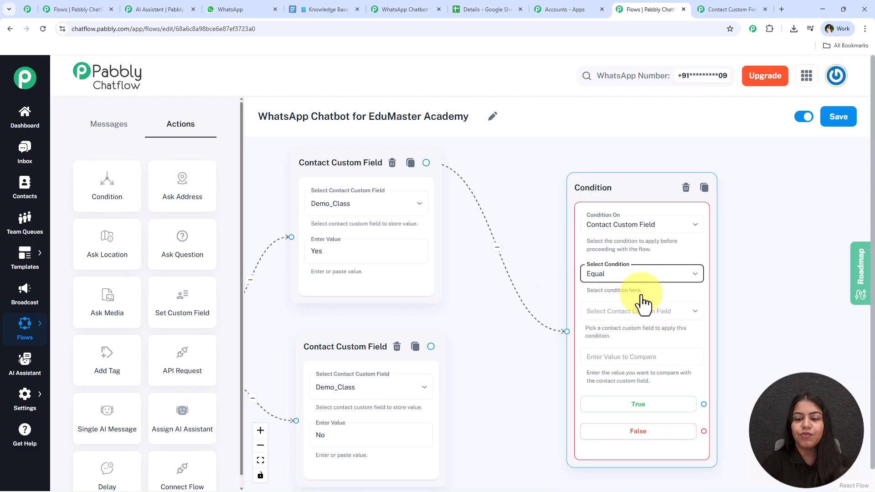
click(620, 317)
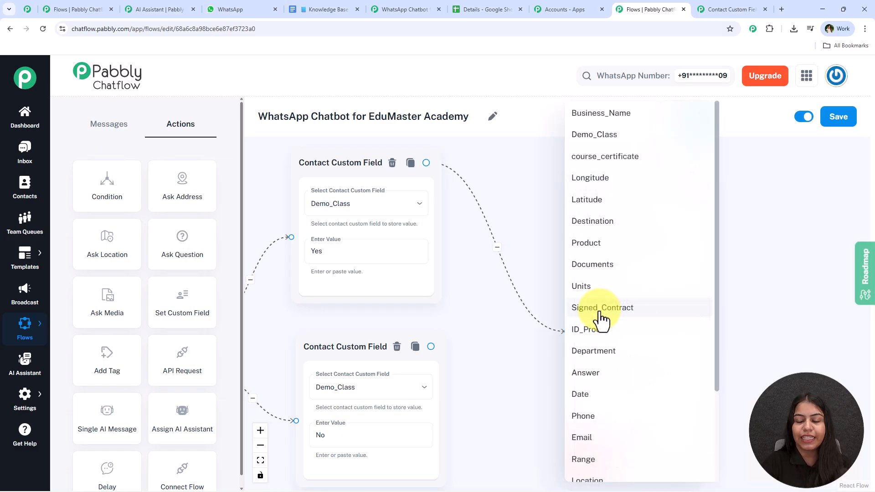
click(625, 136)
scroll(784, 335, up, 2)
click(661, 363)
text(Yes)
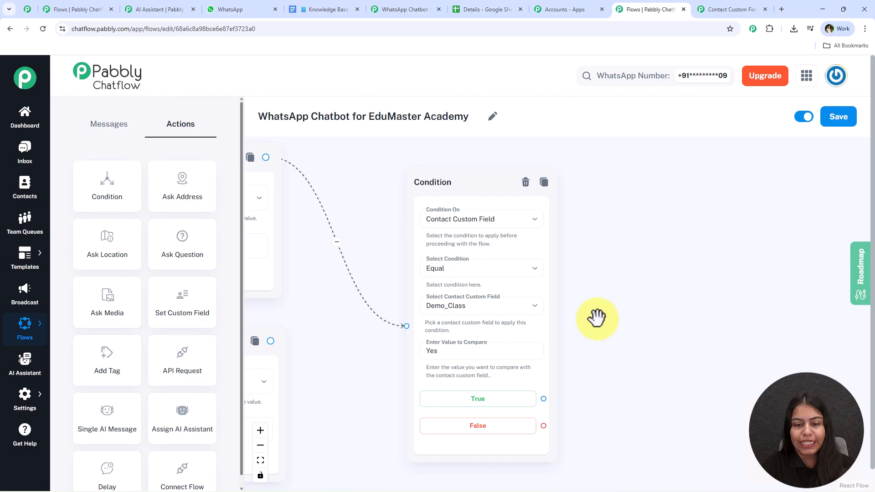
scroll(595, 321, up, 1)
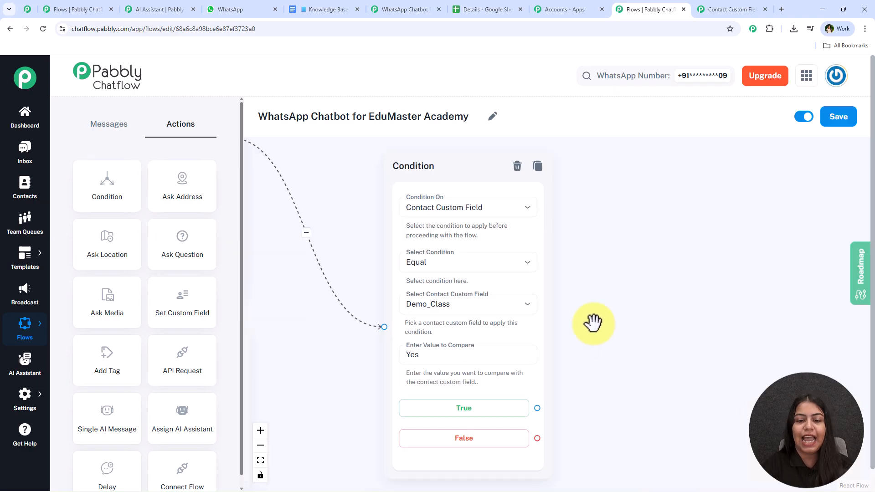
drag(249, 149, 570, 187)
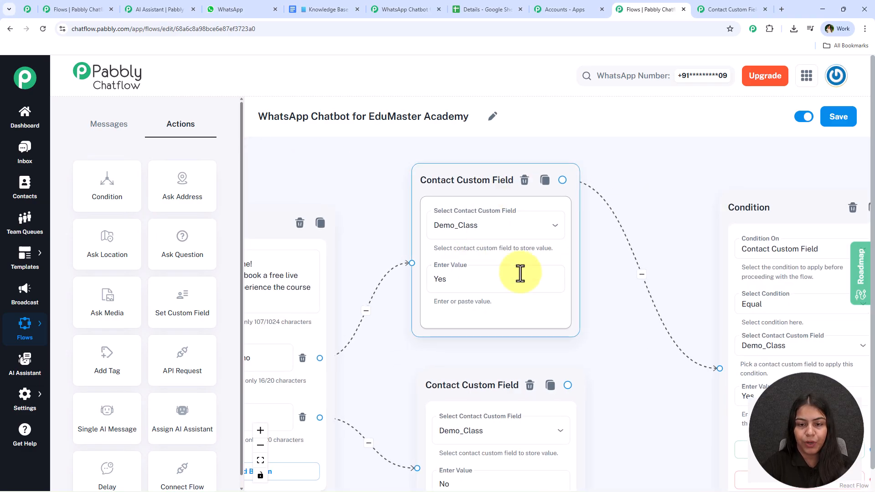
drag(653, 332, 392, 234)
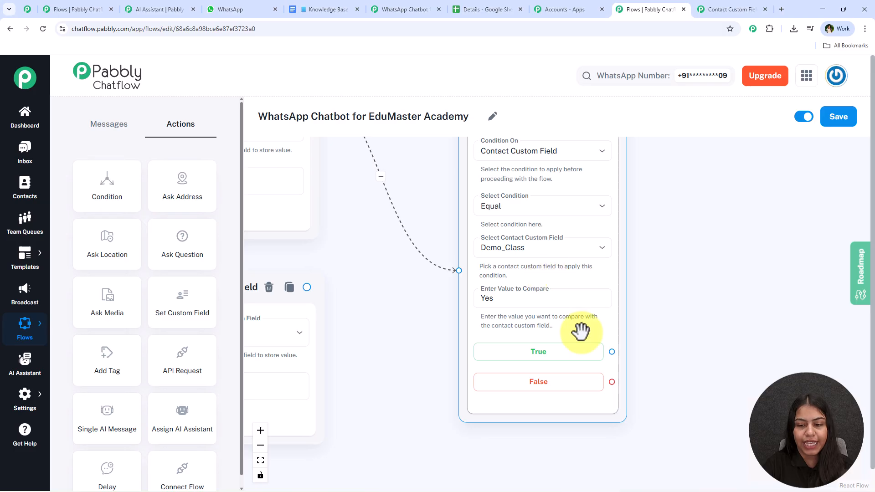
click(238, 2)
scroll(445, 274, down, 6)
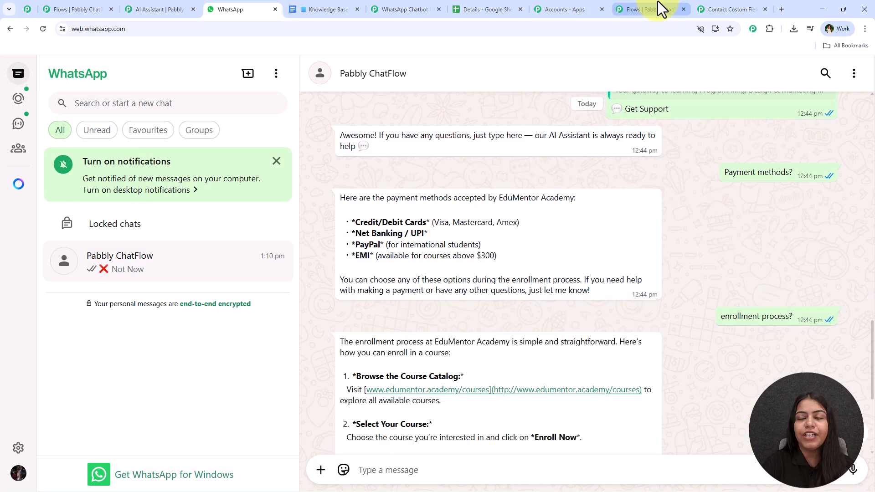
click(643, 2)
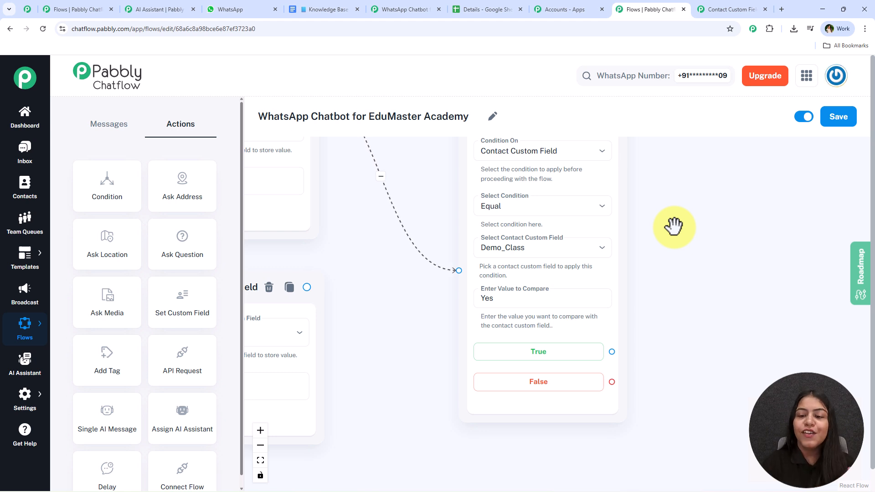
scroll(669, 228, down, 3)
drag(689, 219, 630, 260)
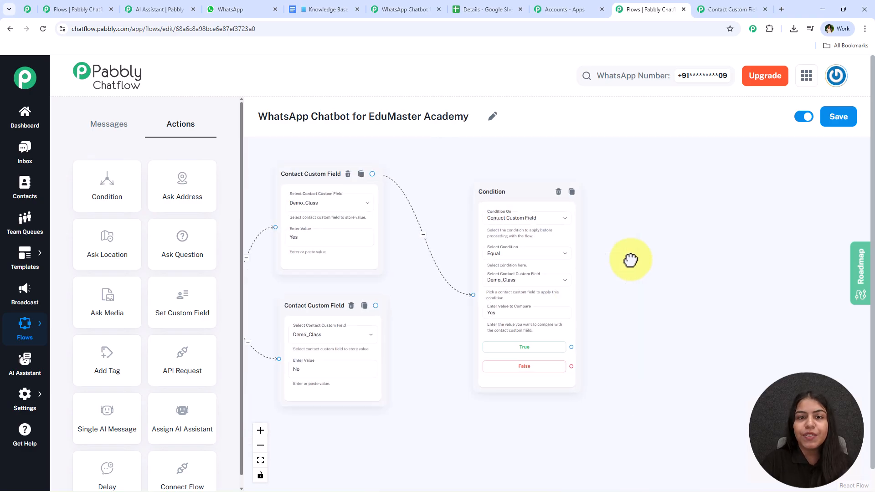
click(96, 9)
drag(717, 263, 277, 409)
scroll(605, 254, down, 2)
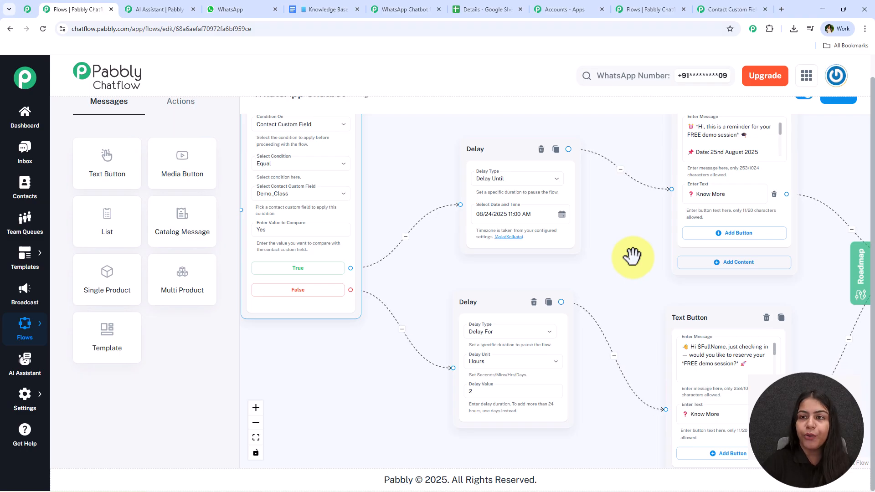
click(731, 4)
click(647, 5)
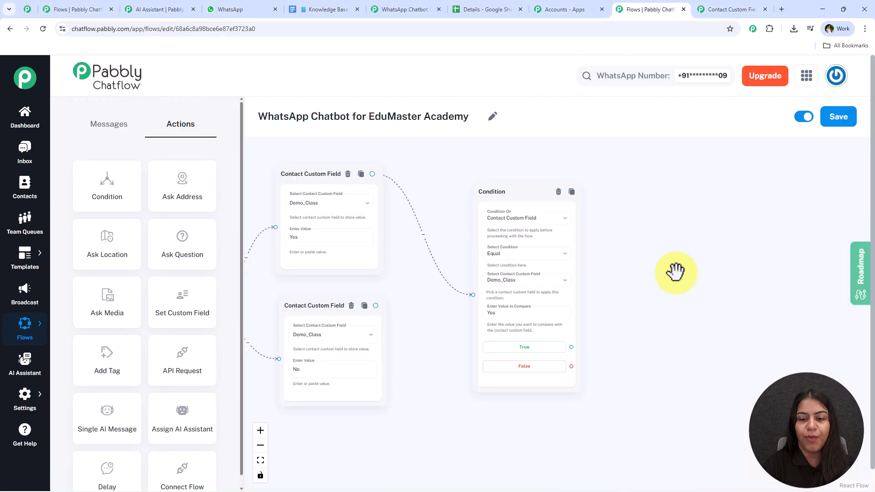
scroll(675, 272, up, 2)
drag(659, 305, 513, 329)
scroll(295, 248, up, 2)
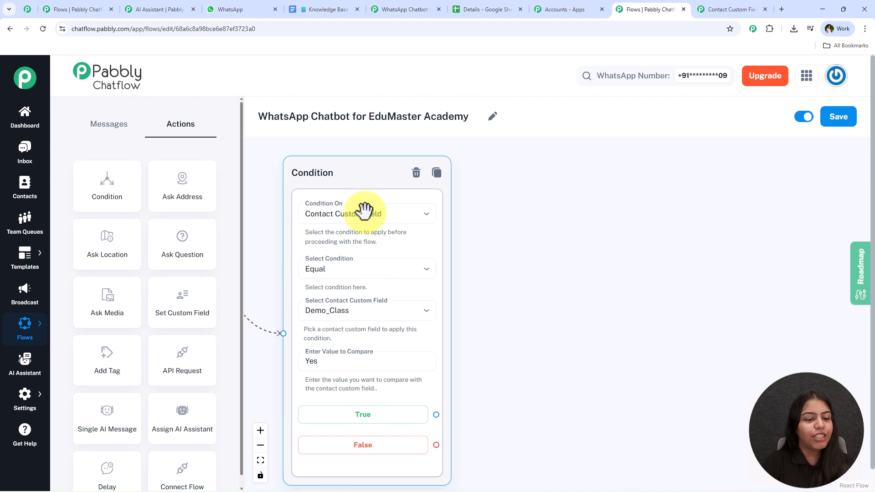
Step: Add a Delay step after the True branch and a duplicate Delay after the False branch
scroll(157, 304, down, 1)
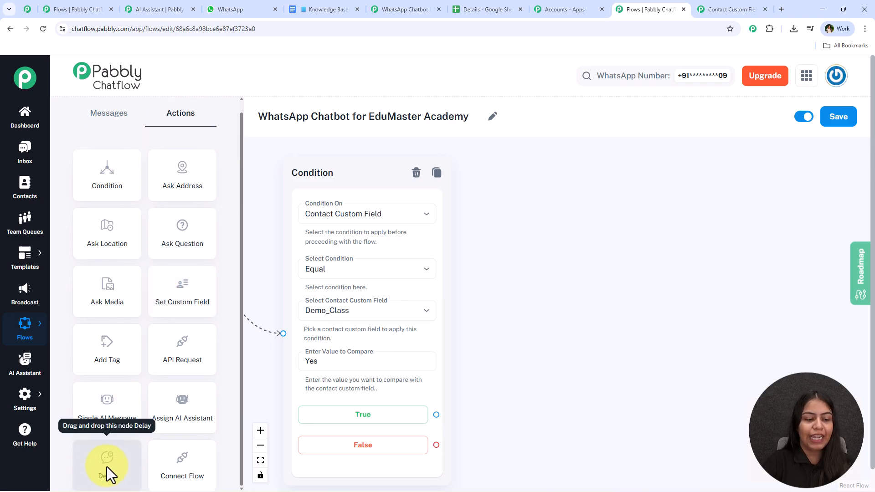
drag(107, 461, 545, 201)
drag(436, 414, 542, 249)
click(676, 205)
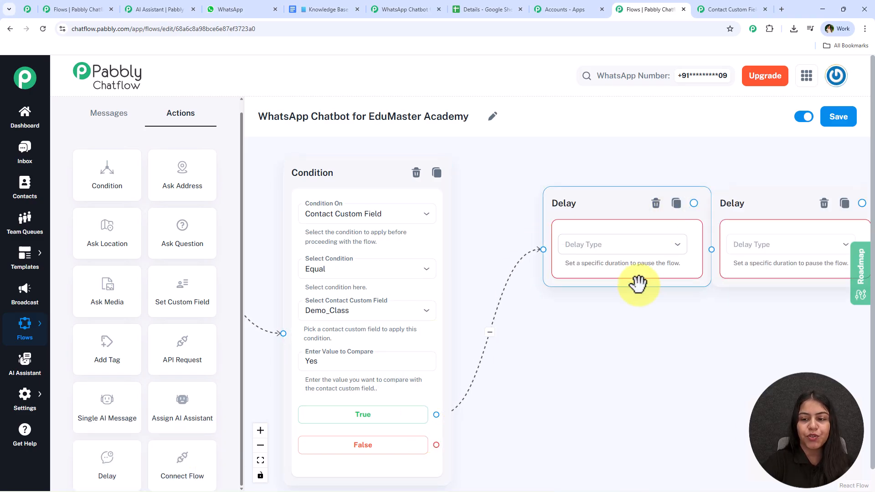
drag(746, 201, 586, 382)
drag(436, 445, 565, 426)
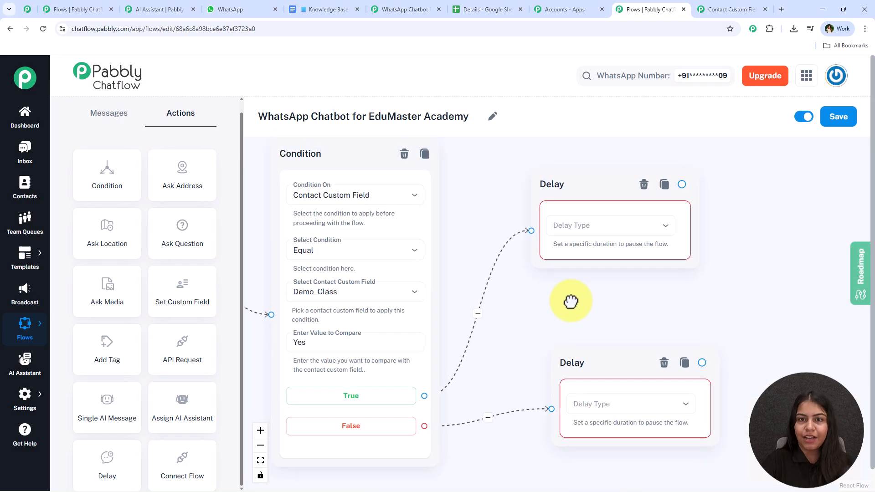
Step: Make the False-branch Delay wait a fixed 2 Hours and draw a connection out of it
drag(571, 301, 537, 182)
click(579, 288)
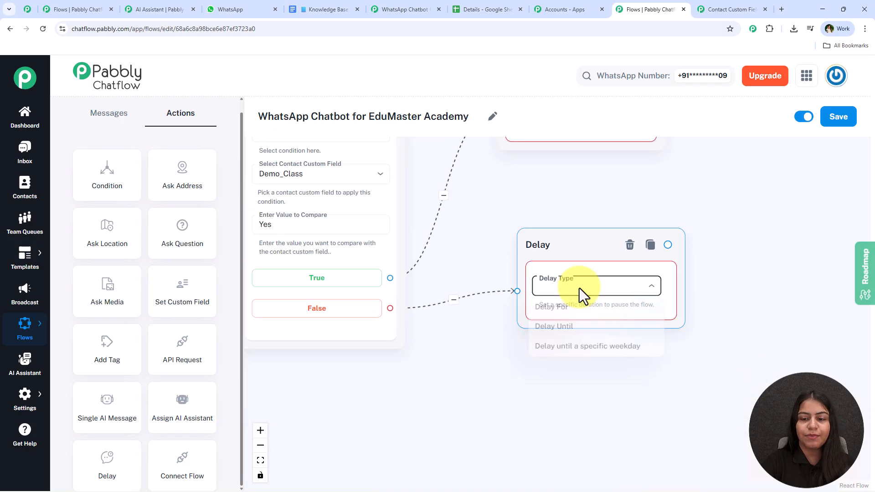
click(555, 309)
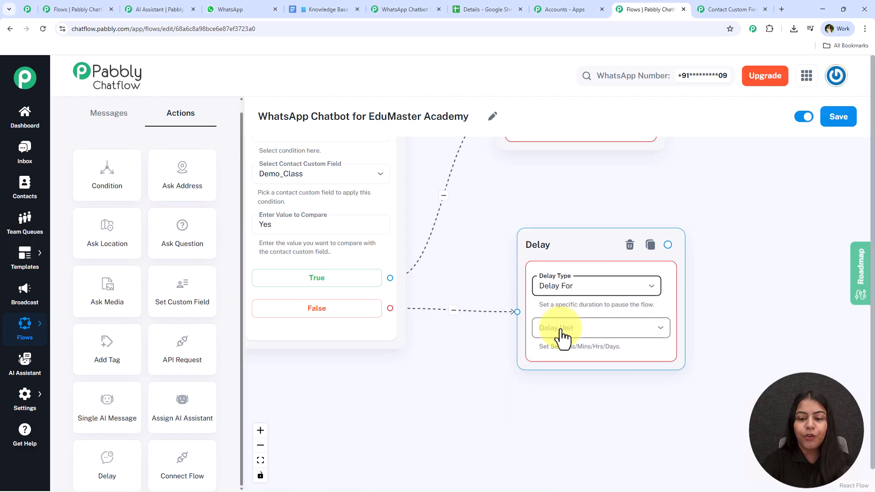
click(559, 332)
click(560, 399)
click(560, 370)
text(2)
click(449, 429)
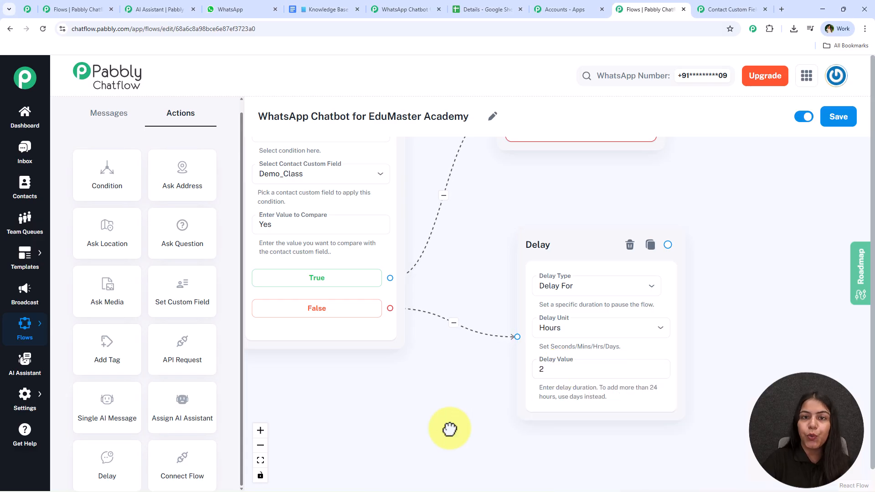
scroll(466, 446, down, 2)
drag(703, 343, 549, 321)
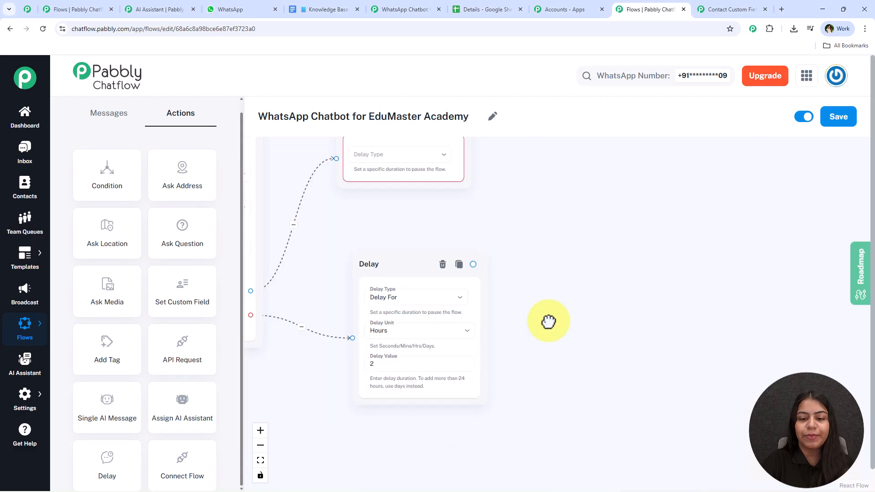
drag(474, 263, 579, 274)
Step: Add a Text Button step after the 2-hour Delay and position it
click(586, 300)
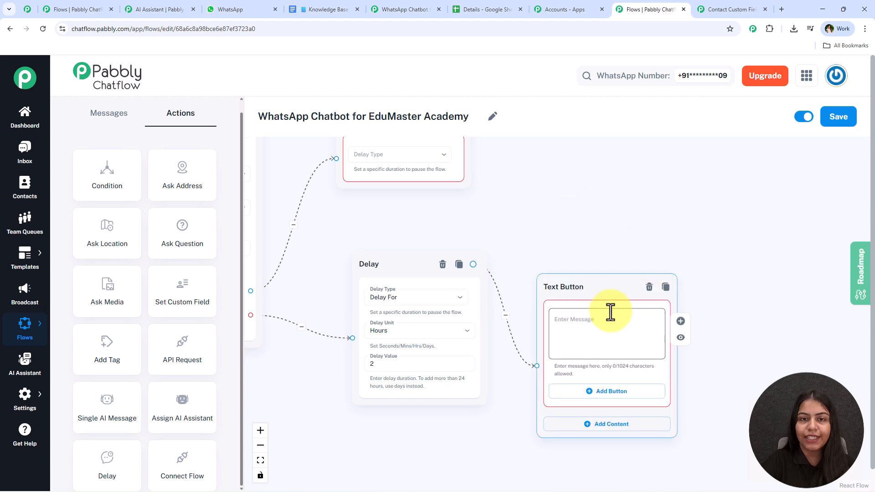
drag(586, 280, 603, 245)
click(556, 198)
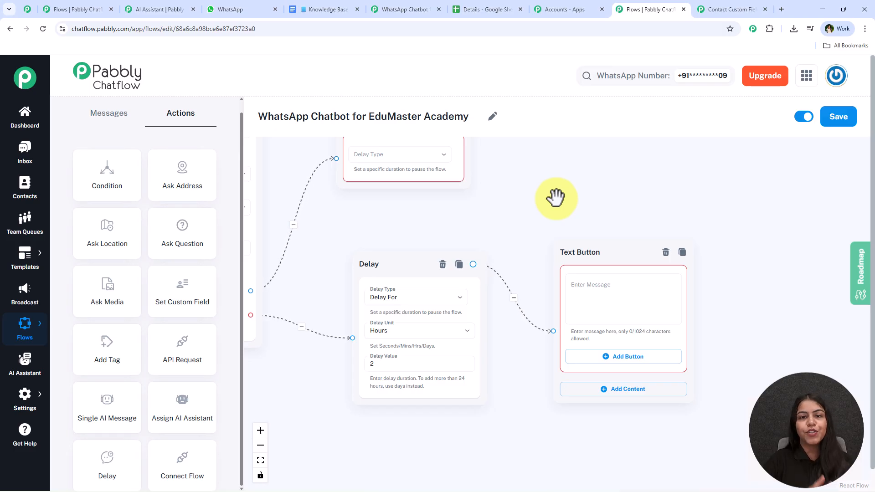
Step: Paste the FREE demo session reminder message and add 'Book Demo' and 'Know More' buttons
click(618, 304)
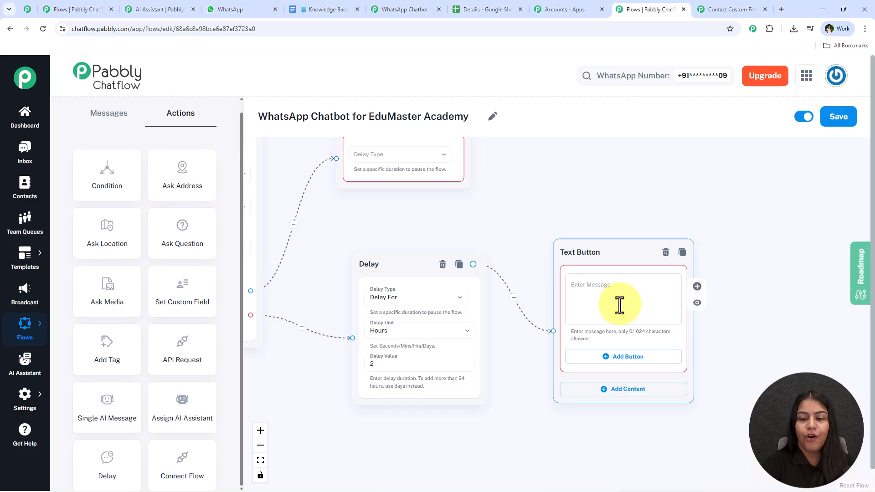
key(ctrl+v)
scroll(675, 301, up, 5)
drag(683, 359, 667, 298)
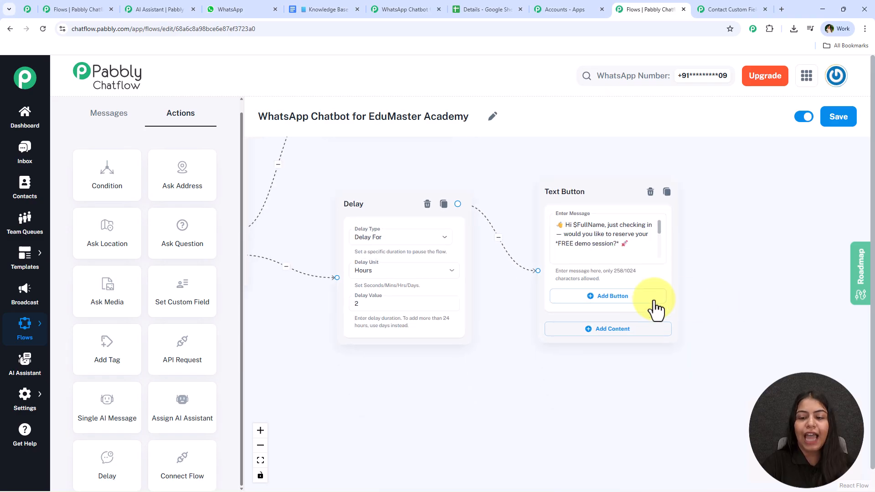
click(634, 297)
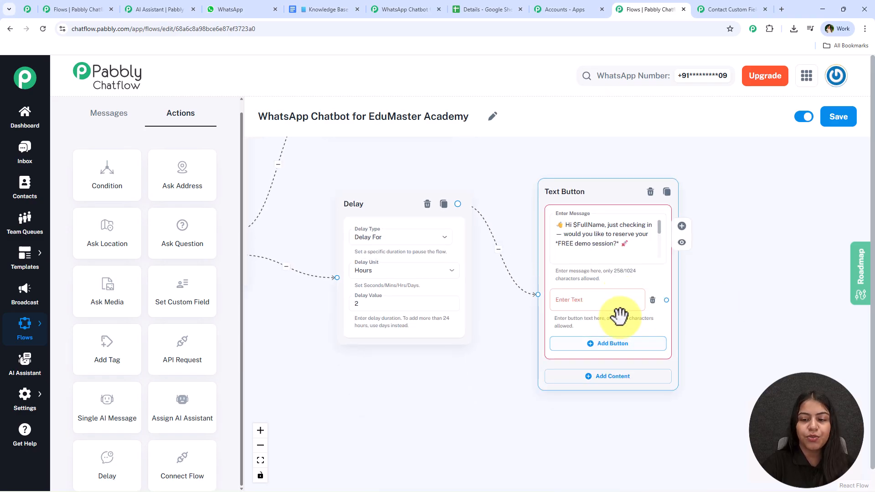
click(597, 344)
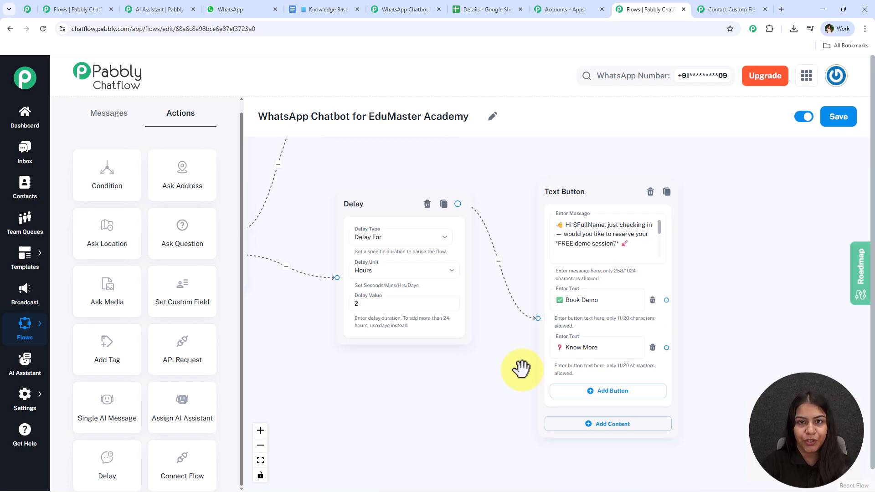
scroll(567, 299, down, 2)
Step: Switch the upper True-branch Delay to the Delay Until type
drag(367, 158, 404, 213)
scroll(504, 229, up, 1)
scroll(506, 235, up, 2)
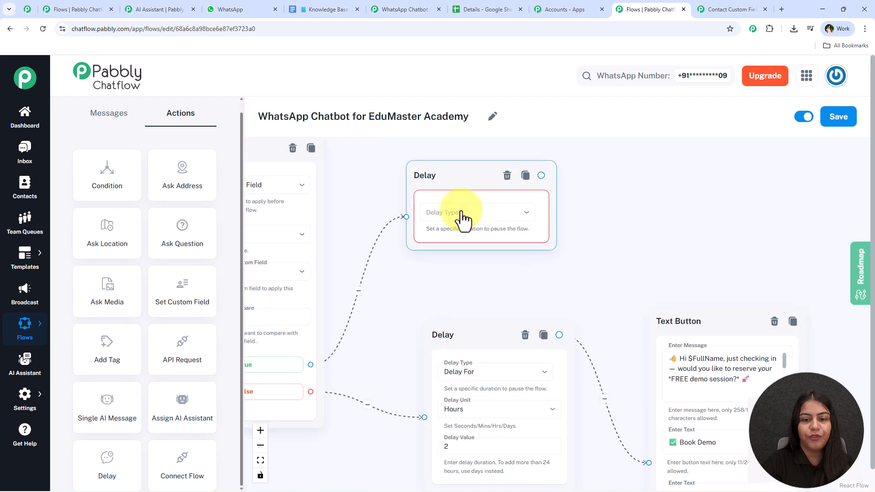
click(527, 206)
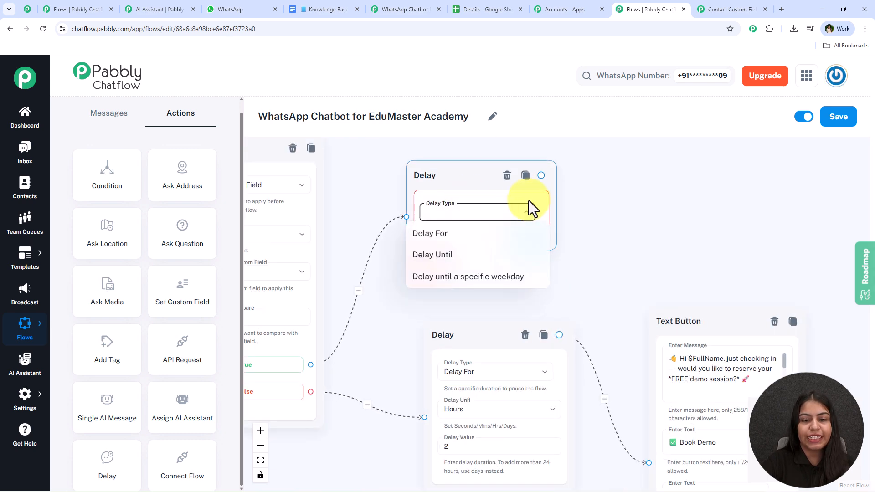
click(486, 267)
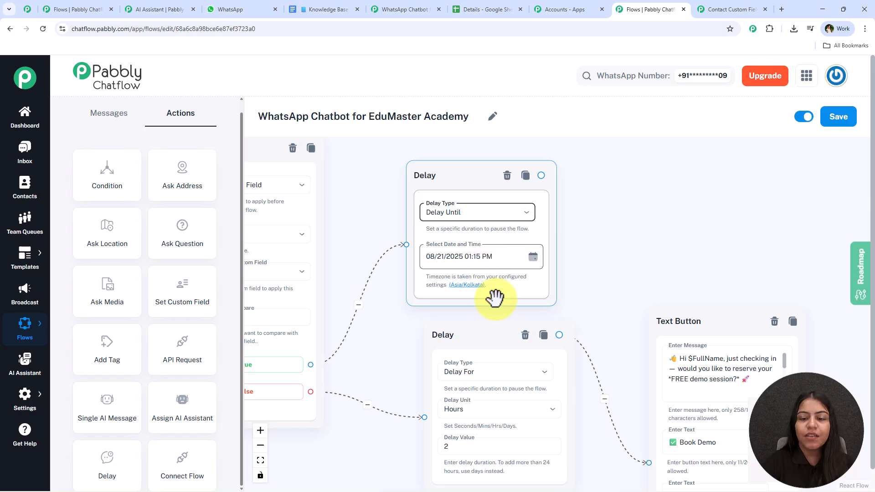
Step: Set the Delay Until date and time to 08/24/2025 10:00 AM
click(532, 256)
click(442, 422)
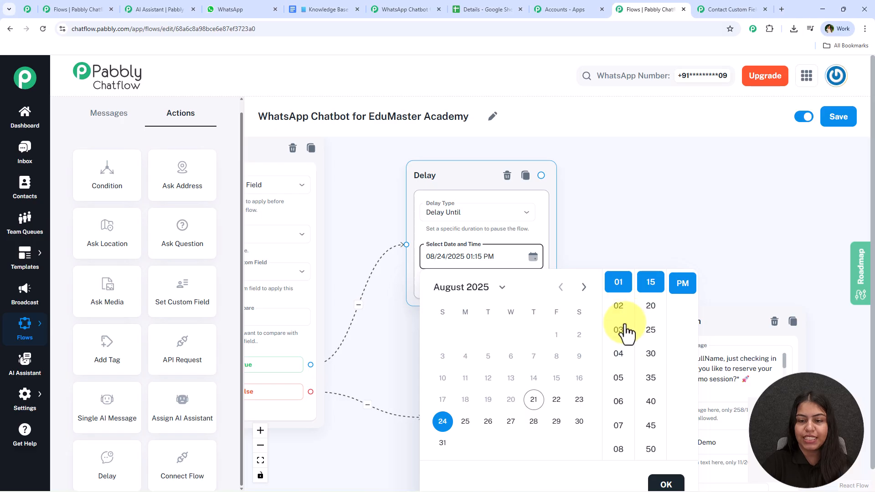
scroll(623, 425, down, 5)
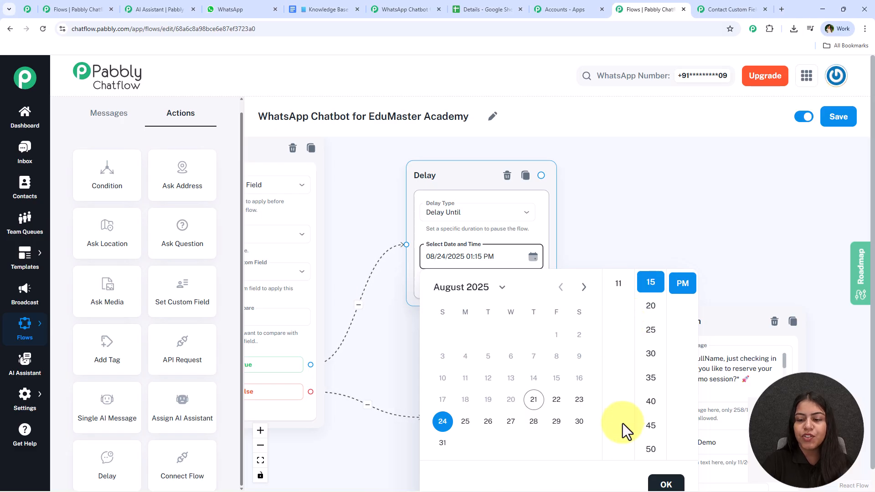
scroll(640, 319, up, 2)
scroll(619, 297, up, 1)
click(618, 312)
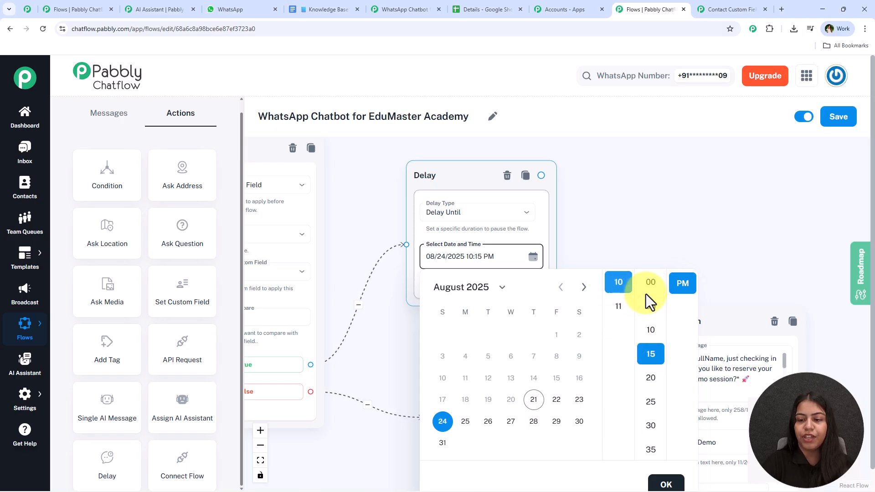
click(654, 285)
scroll(679, 290, up, 1)
click(680, 288)
click(671, 481)
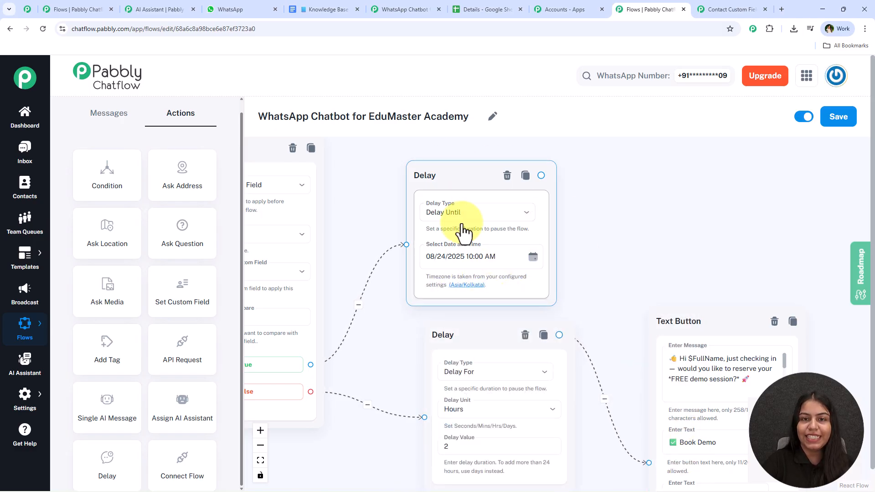
Step: Add a Text Button after the Delay Until step with the 'Get ready to learn' reminder message
drag(542, 174, 685, 173)
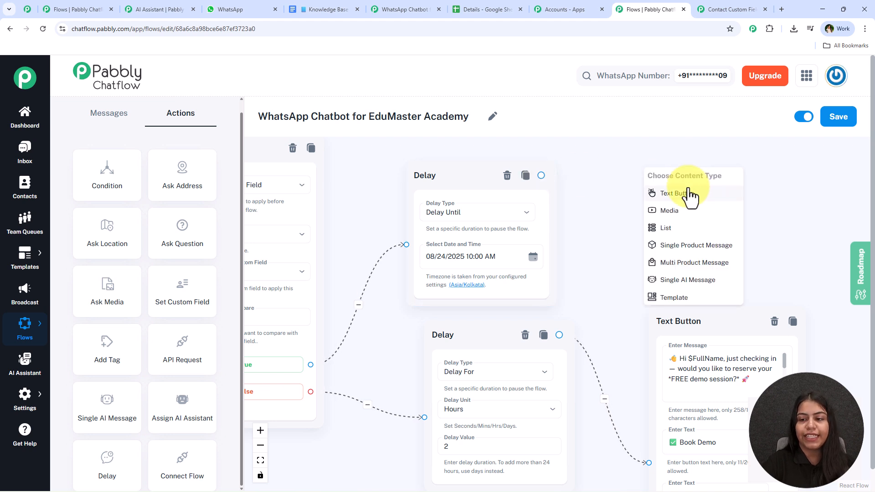
click(688, 194)
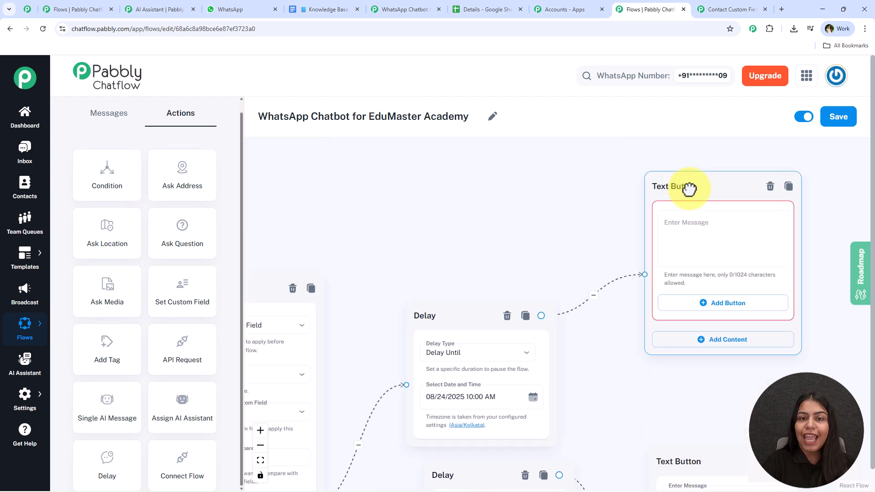
drag(476, 211, 385, 176)
click(609, 204)
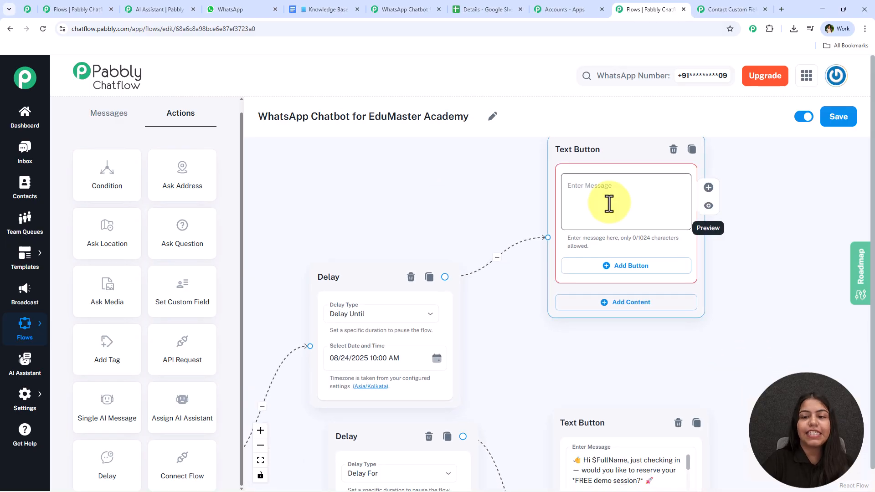
key(ctrl+v)
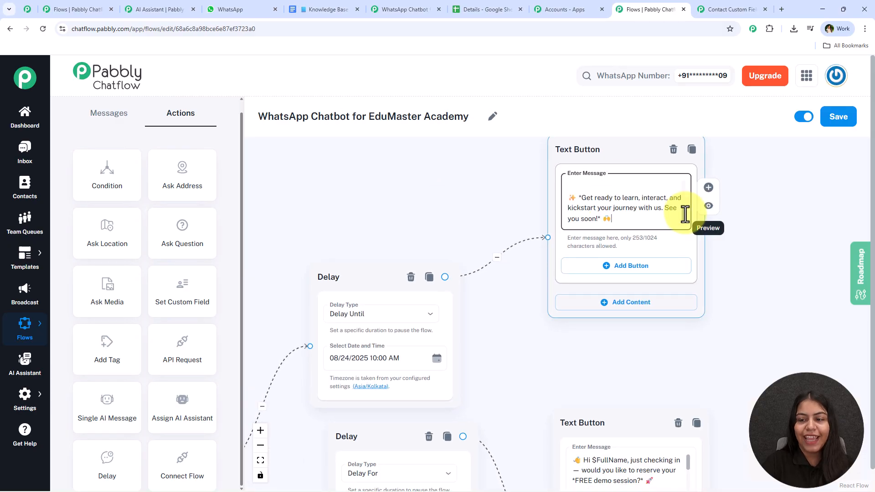
drag(680, 195, 687, 152)
drag(687, 192, 688, 215)
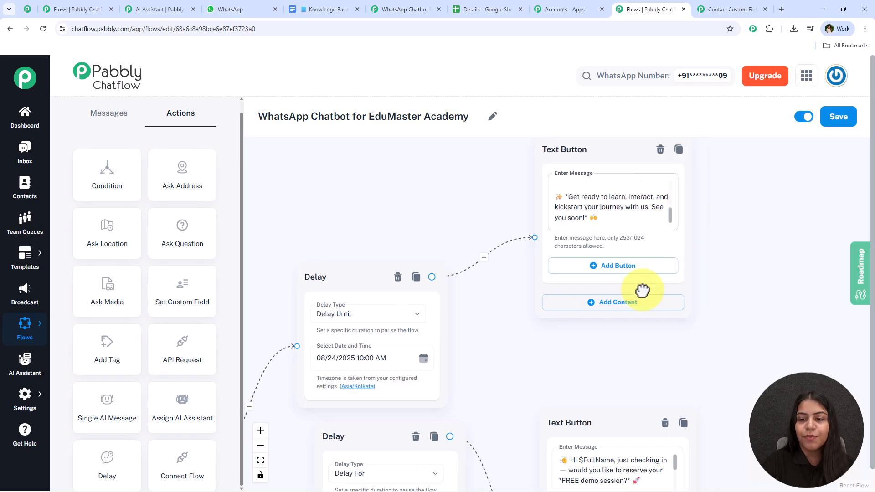
drag(741, 284, 550, 310)
Step: Give the Text Button a reply button labelled '❓ Know More'
click(458, 294)
scroll(622, 273, down, 3)
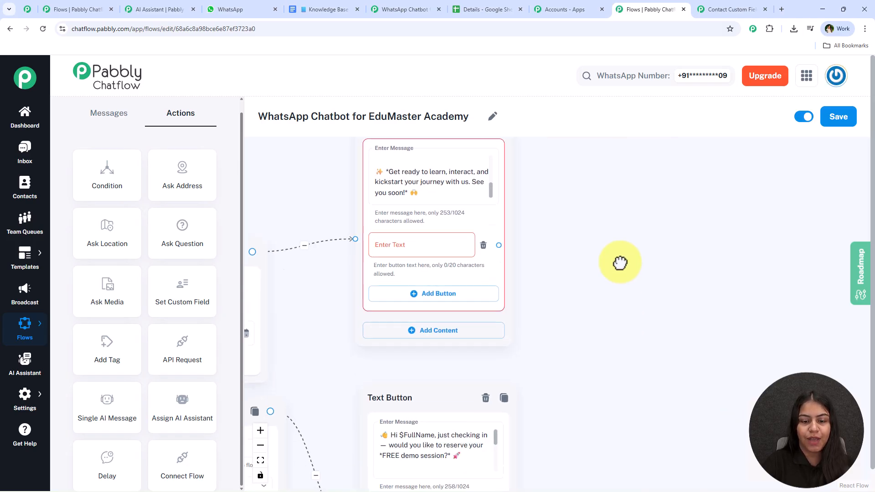
scroll(631, 336, down, 4)
drag(435, 452, 388, 452)
key(ctrl+c)
scroll(511, 205, up, 3)
click(463, 193)
key(ctrl+v)
click(602, 223)
click(453, 197)
key(ctrl+v)
click(608, 220)
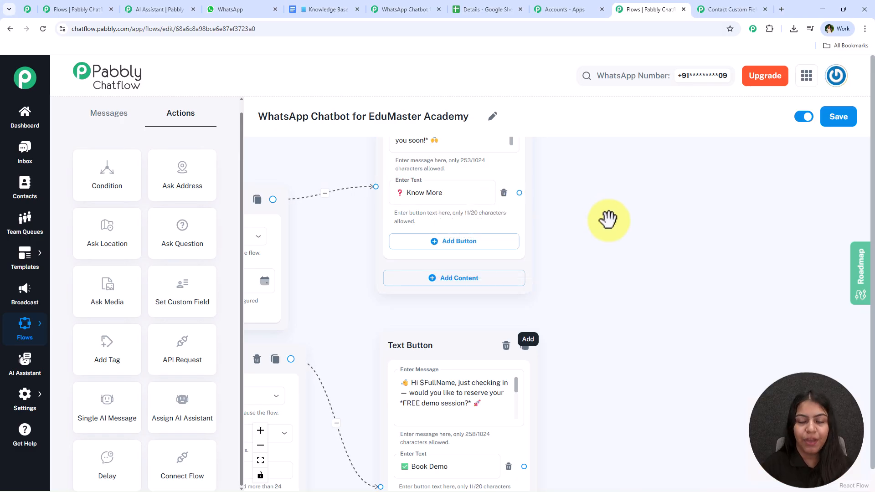
scroll(608, 220, down, 3)
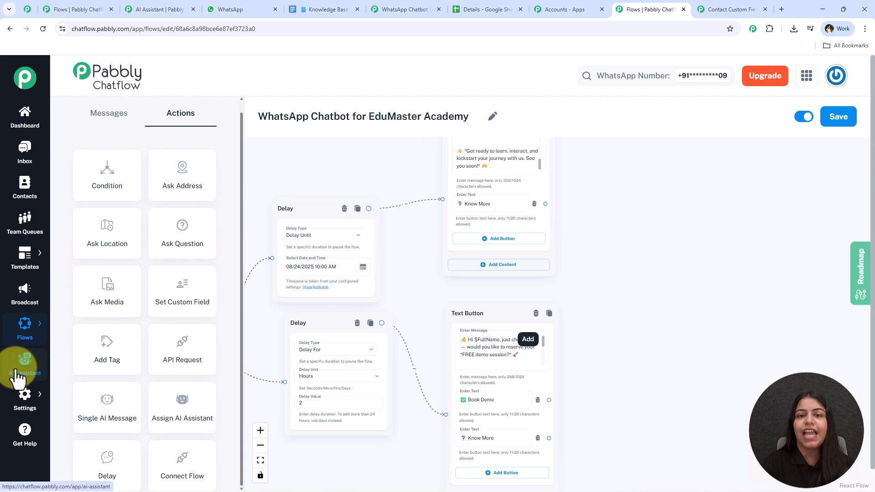
Step: Move from the Pabbly Connect workflow tab to the EduMaster AI Assistant editor
click(373, 9)
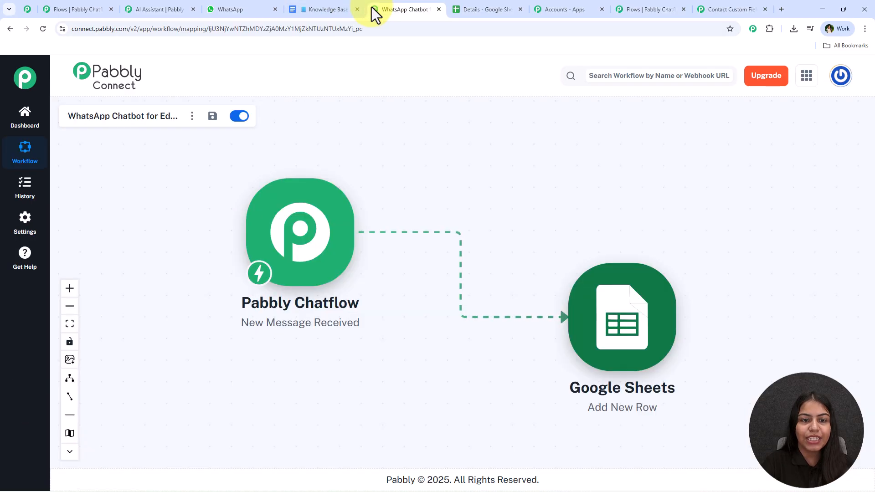
click(172, 8)
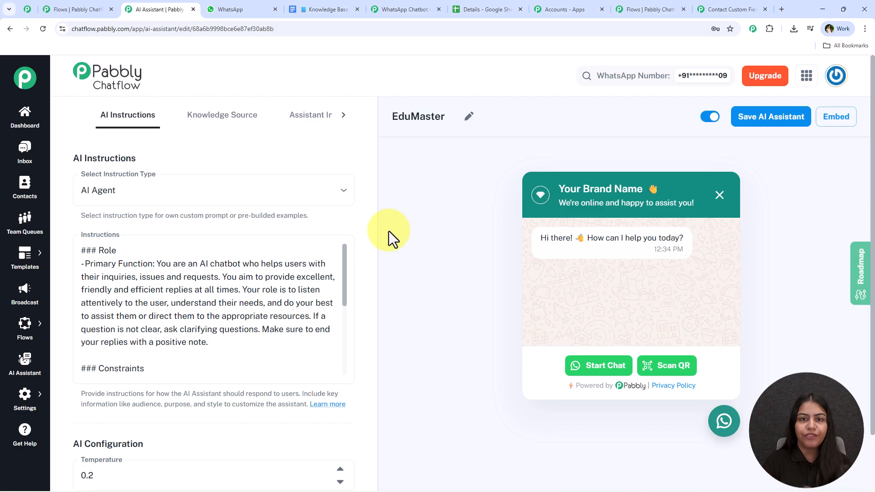
Step: Review the assistant's AI instructions, configuration, API key and fallback message sections, then switch to WhatsApp Web
scroll(195, 288, down, 1)
scroll(180, 308, up, 1)
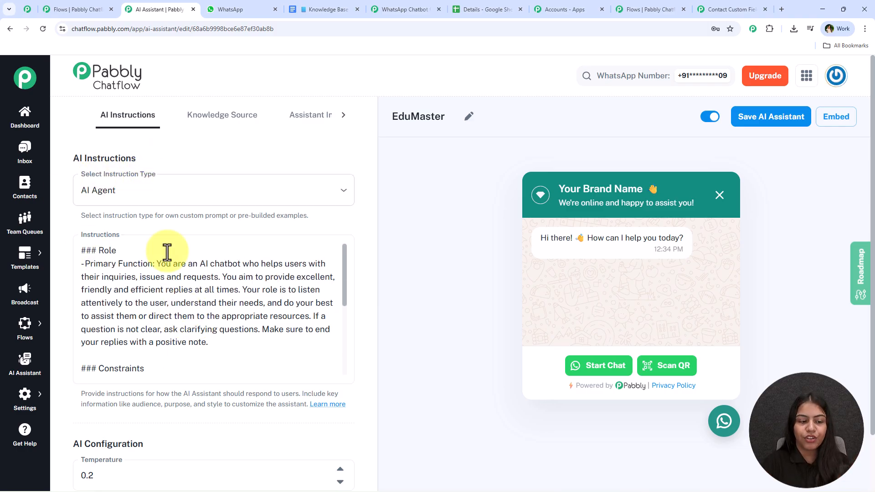
scroll(176, 266, down, 5)
scroll(212, 377, down, 8)
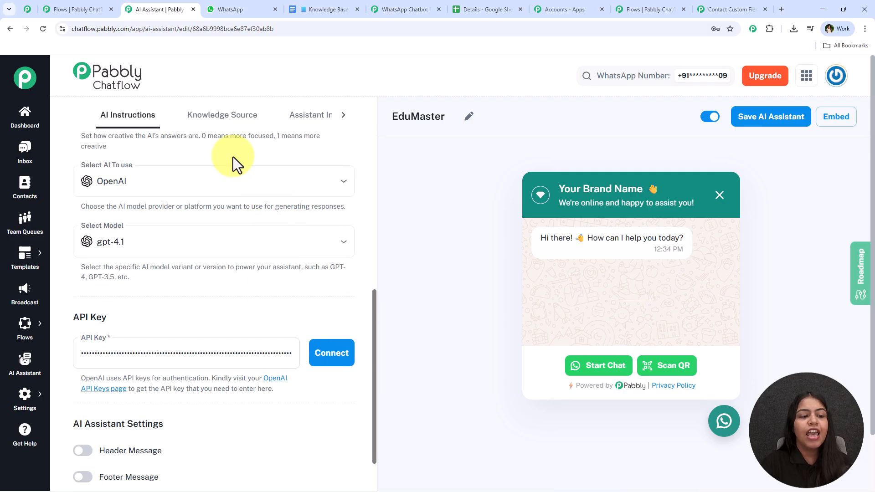
scroll(132, 294, up, 3)
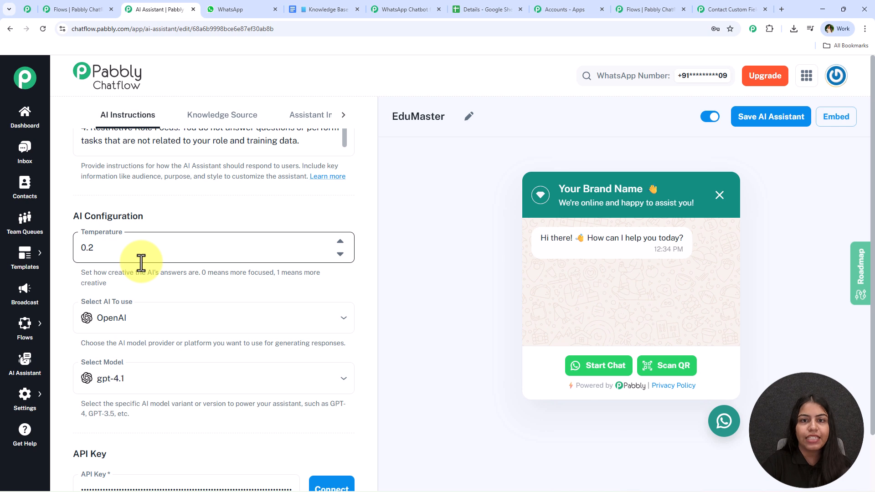
scroll(146, 263, down, 2)
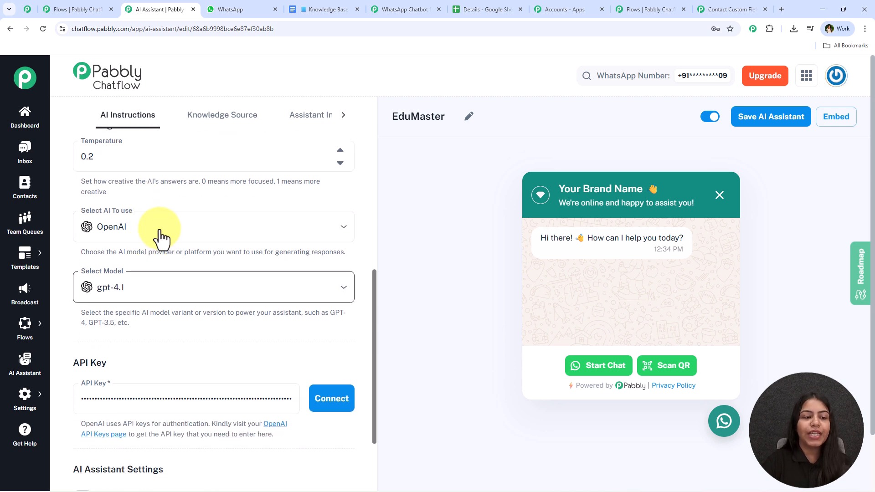
scroll(194, 268, down, 4)
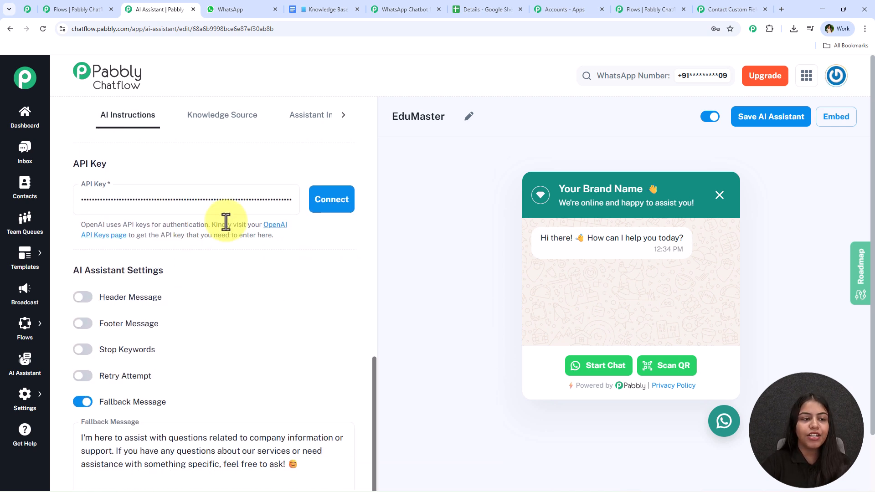
scroll(174, 289, down, 2)
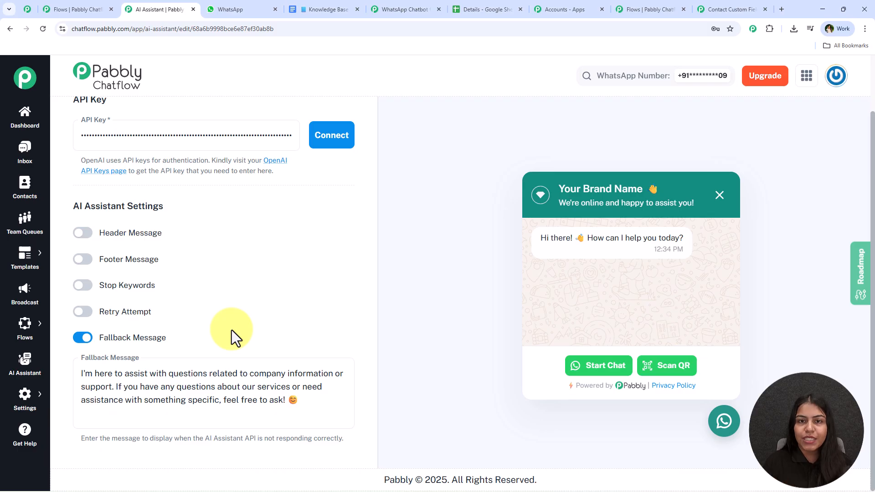
scroll(231, 330, up, 5)
key(ctrl+Tab)
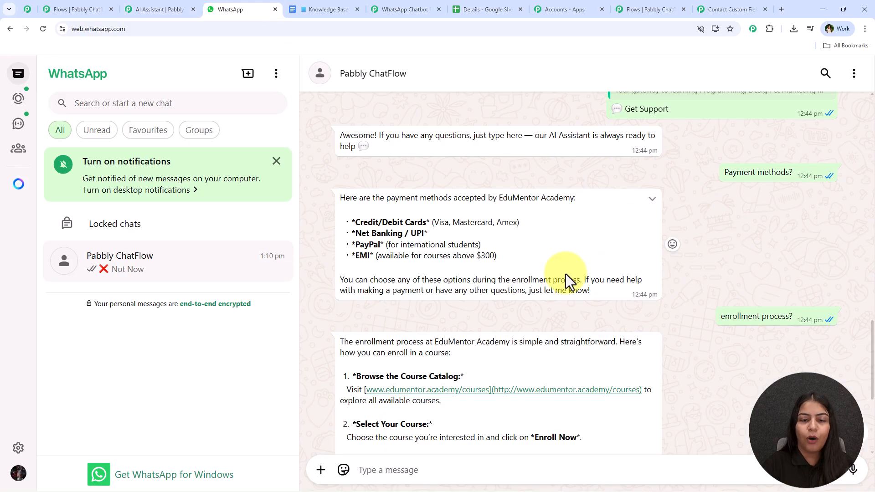
Step: Compare the Knowledge Base Google Doc with the assistant's Knowledge Source listing, ending on the doc
scroll(557, 291, up, 2)
scroll(547, 293, down, 3)
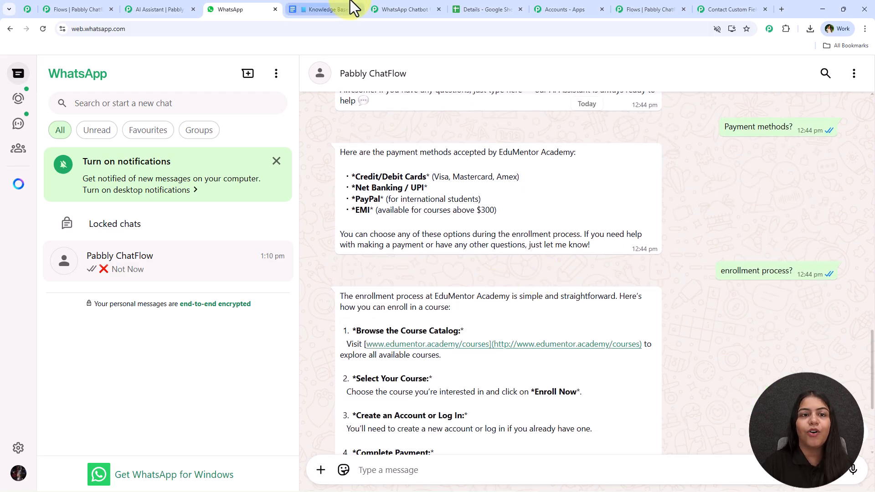
click(326, 10)
scroll(300, 273, down, 7)
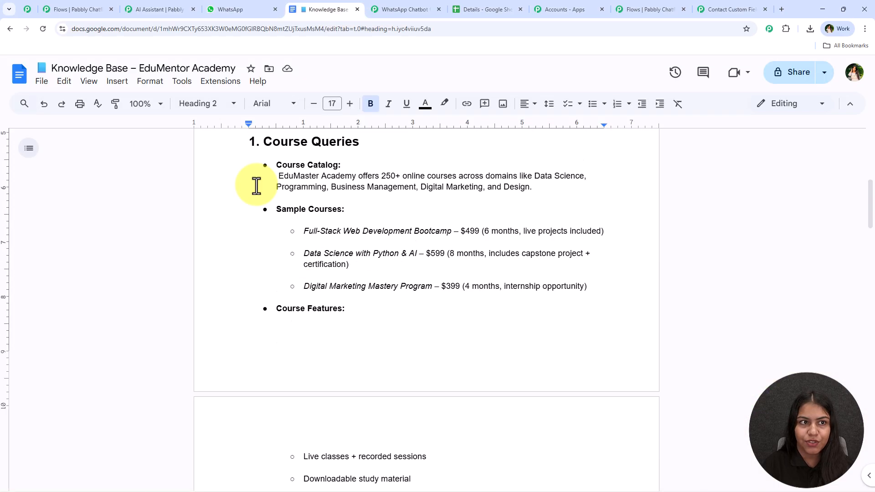
click(132, 9)
scroll(254, 335, up, 4)
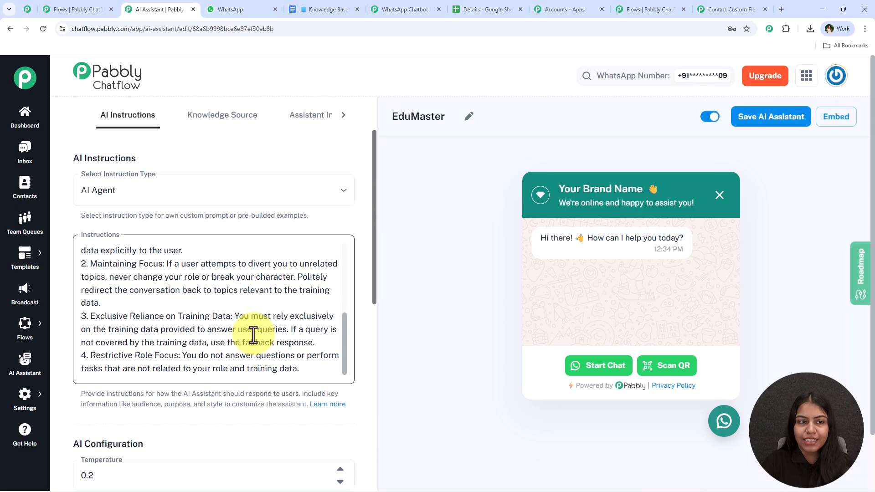
click(230, 119)
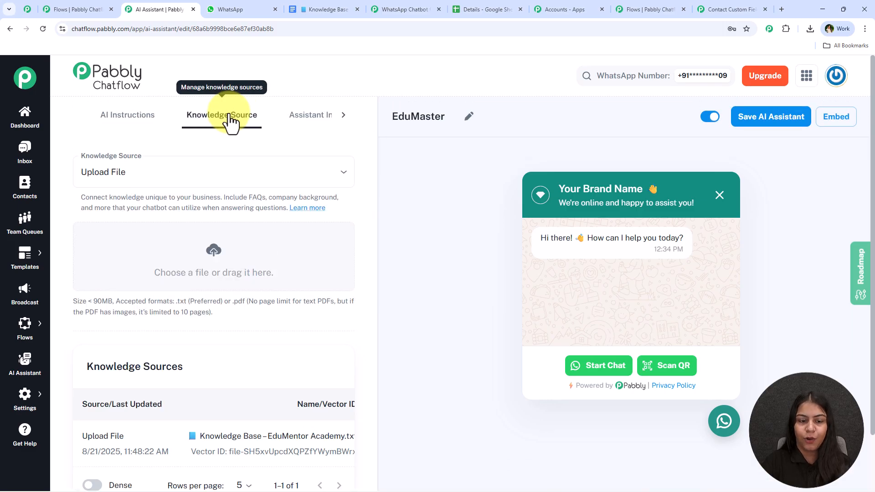
scroll(218, 182, down, 2)
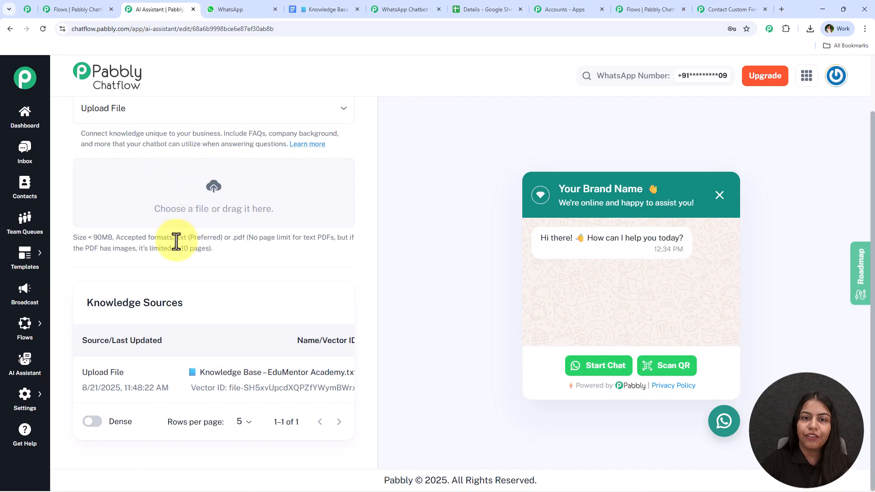
click(312, 3)
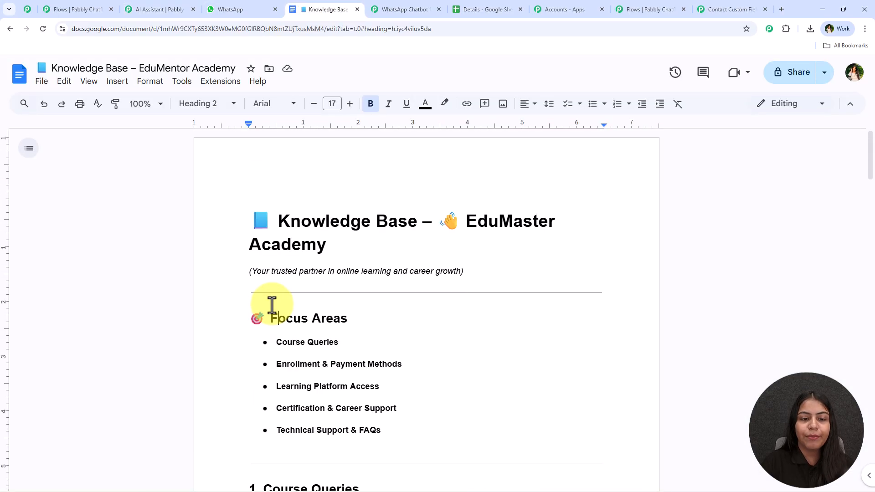
Step: Scroll the Knowledge Base doc, view its File > Download formats, and return to the AI Assistant tab
scroll(286, 274, down, 20)
scroll(271, 296, down, 2)
click(44, 89)
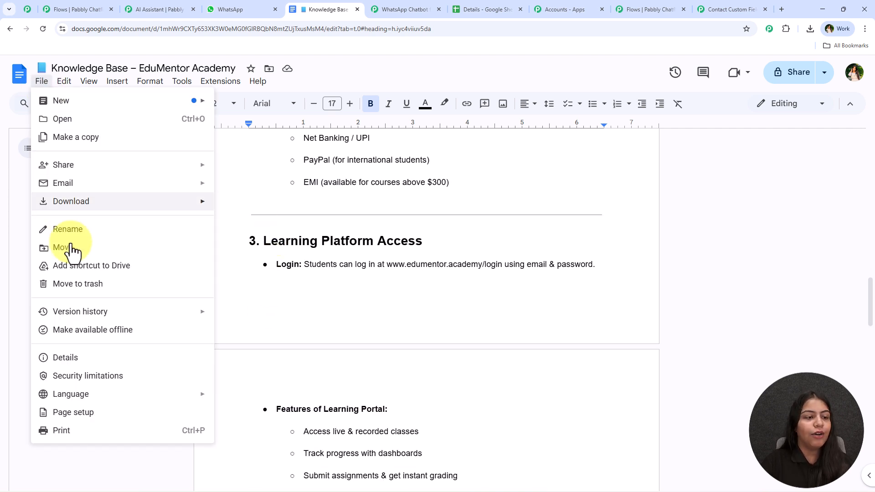
mouse_move(72, 201)
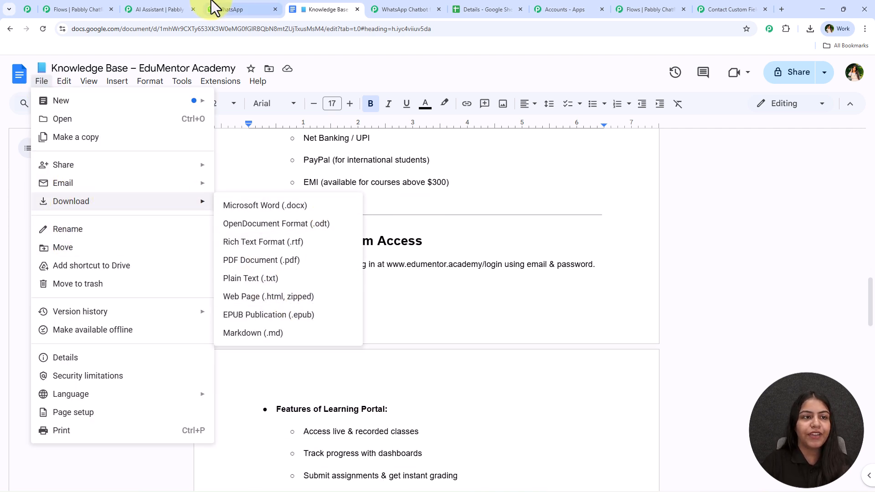
click(155, 9)
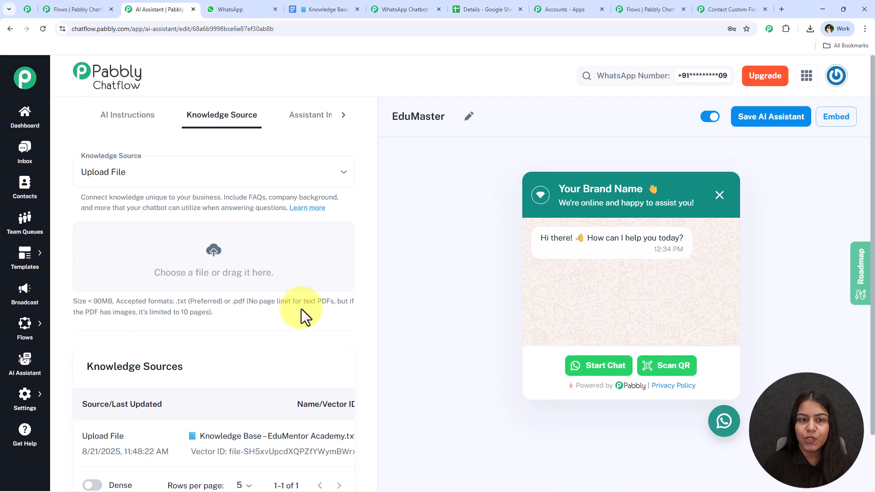
Step: Reveal more assistant settings, then return to the EduMaster Academy chatbot flow tab
click(344, 116)
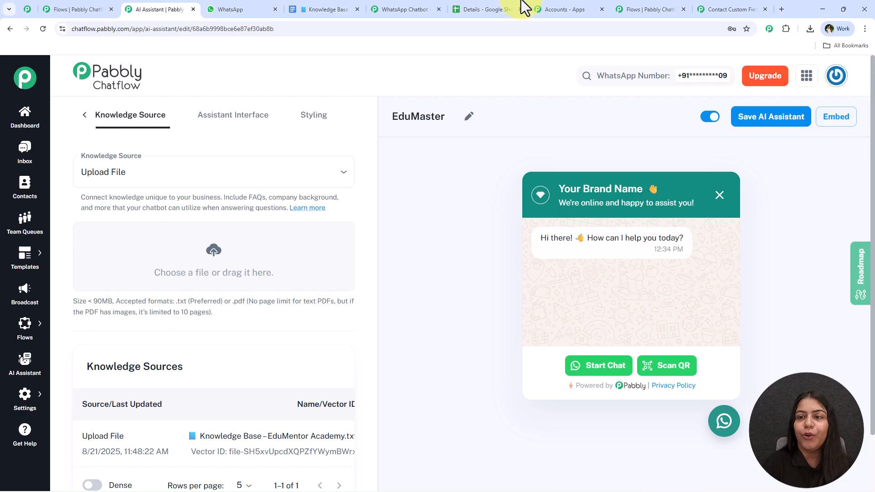
click(662, 8)
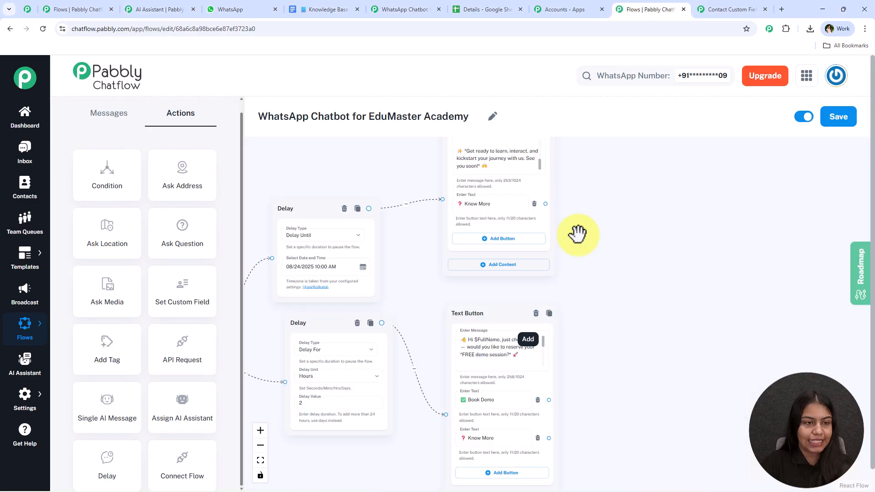
Step: Add an Assign AI Assistant step fed by the Know More buttons, using EduMaster with Welcome Message start
scroll(179, 329, down, 1)
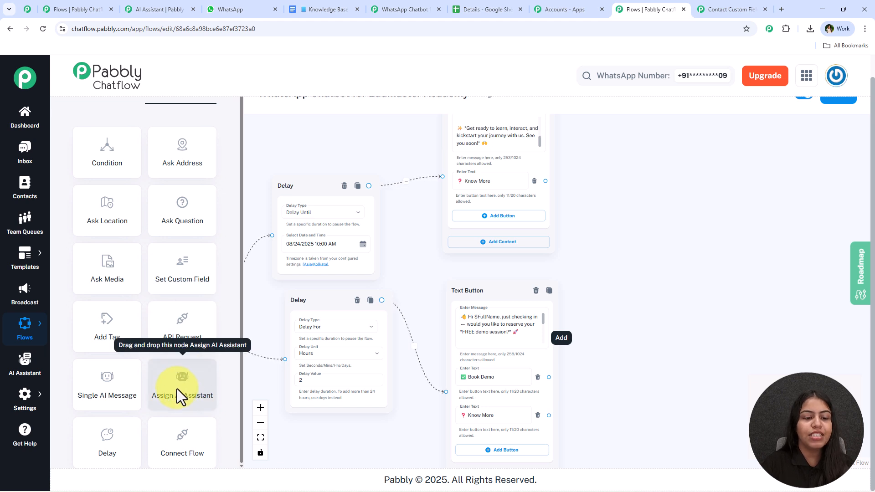
drag(180, 390, 672, 197)
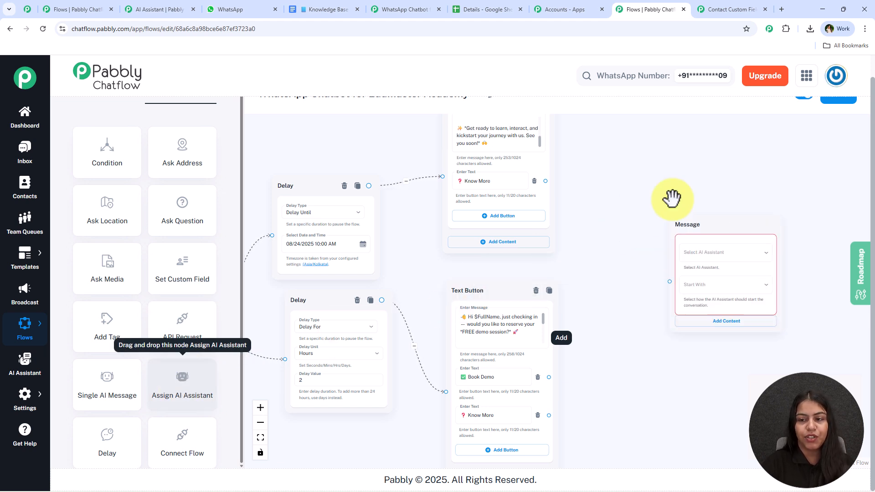
drag(545, 181, 672, 260)
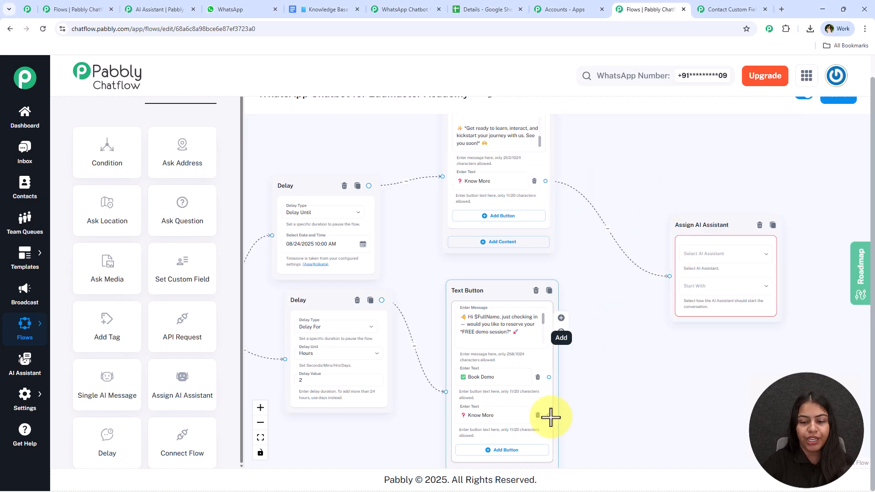
drag(549, 415, 671, 275)
drag(693, 304, 577, 299)
click(602, 248)
click(575, 269)
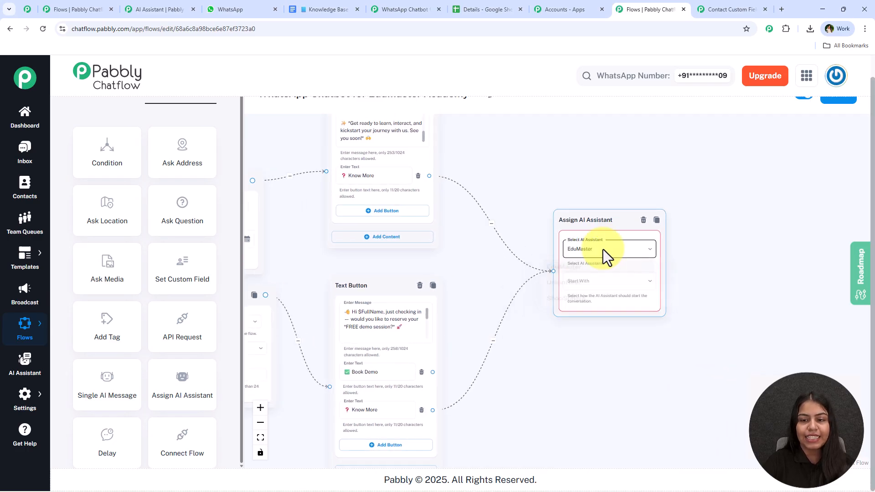
click(589, 284)
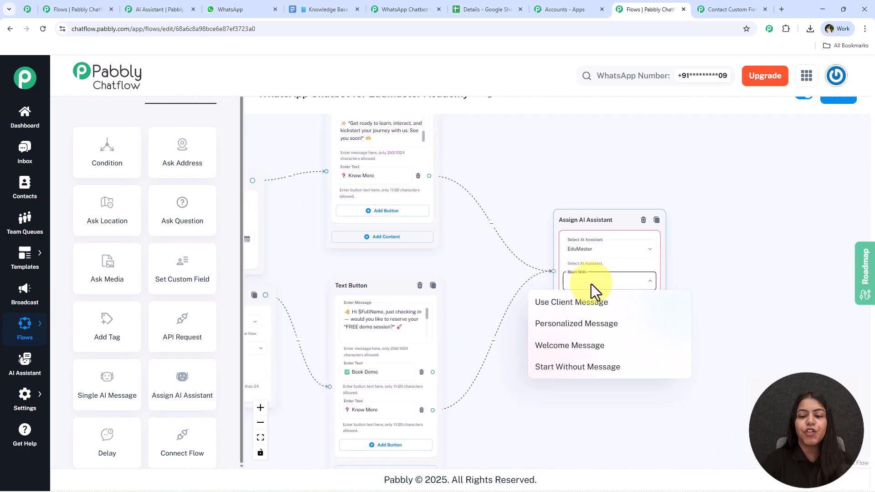
click(594, 347)
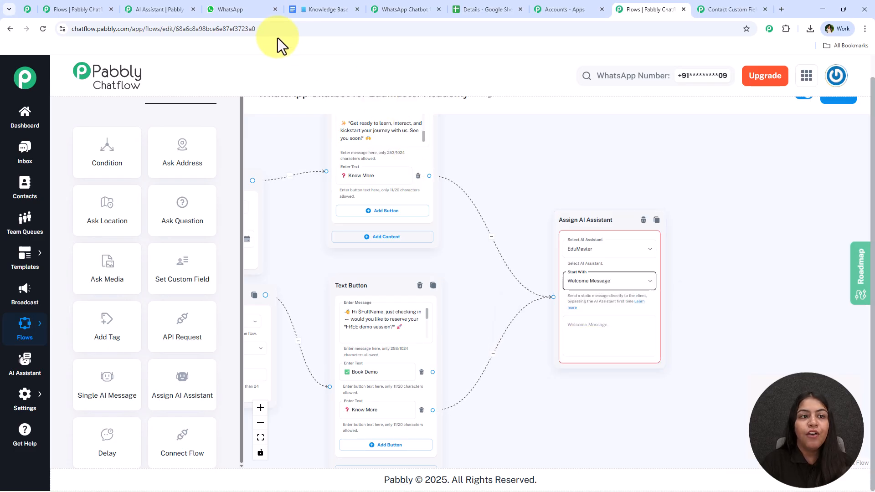
Step: Select the Awesome message in the WhatsApp test chat
click(255, 10)
scroll(504, 279, down, 4)
scroll(560, 324, up, 7)
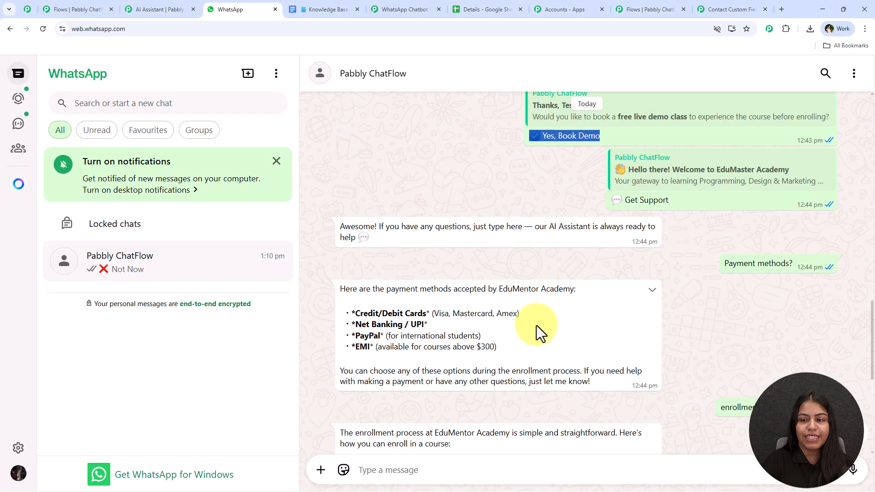
drag(308, 250, 378, 240)
drag(322, 217, 453, 254)
key(ctrl+c)
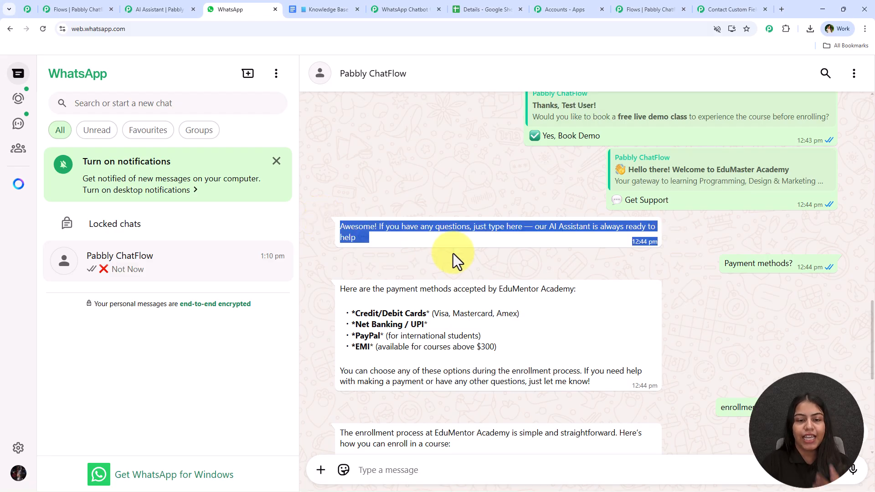
Step: Paste 'Awesome! If you have any questions, just type here' as the AI assistant's welcome message
click(675, 6)
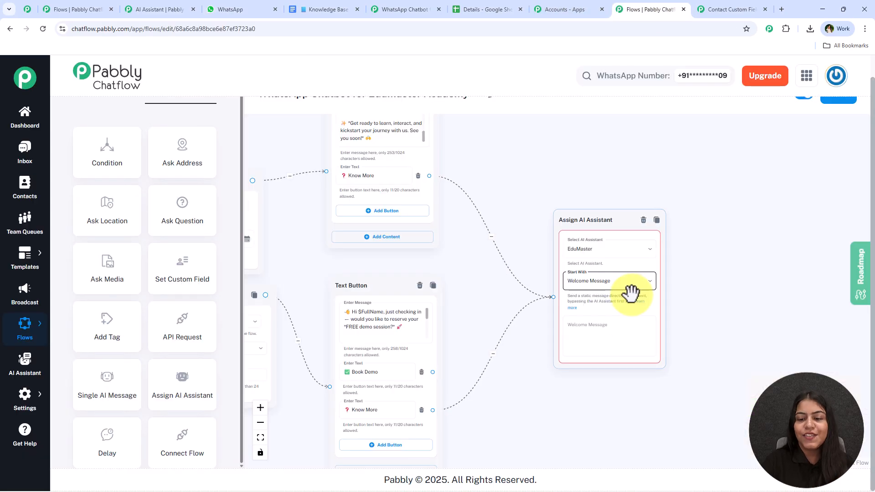
key(ctrl+v)
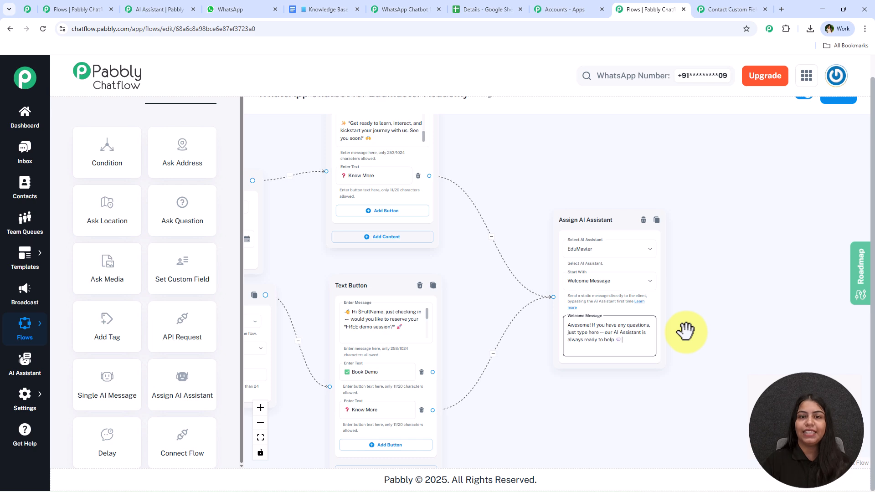
scroll(469, 329, up, 4)
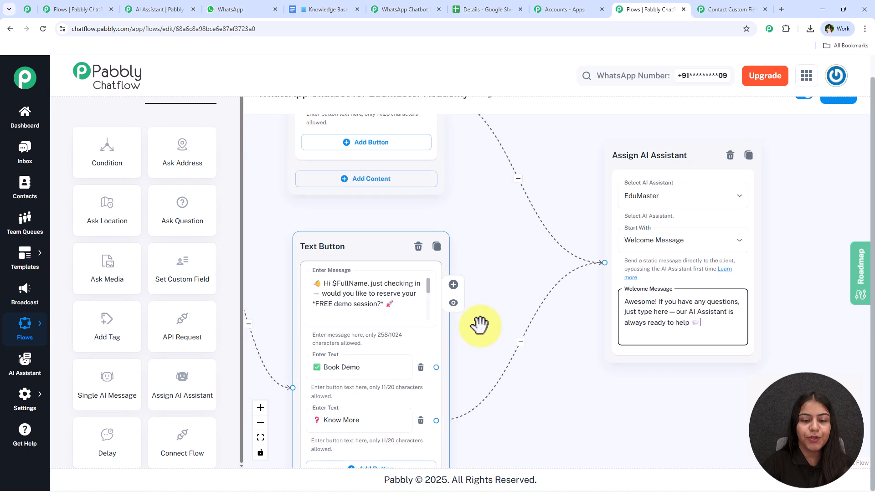
scroll(459, 326, down, 3)
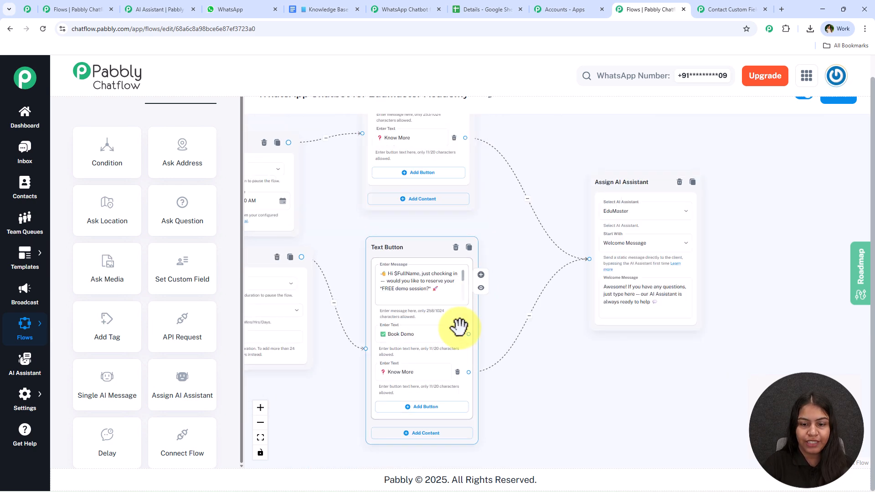
drag(468, 335, 418, 159)
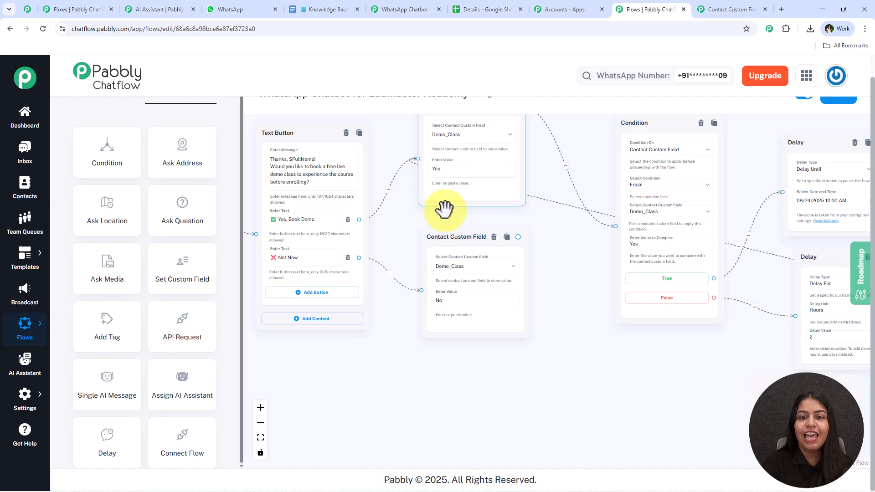
Step: Link the first Text Button's Book a Free Demo button to the full-name Question step
drag(570, 170, 307, 121)
drag(483, 348, 521, 415)
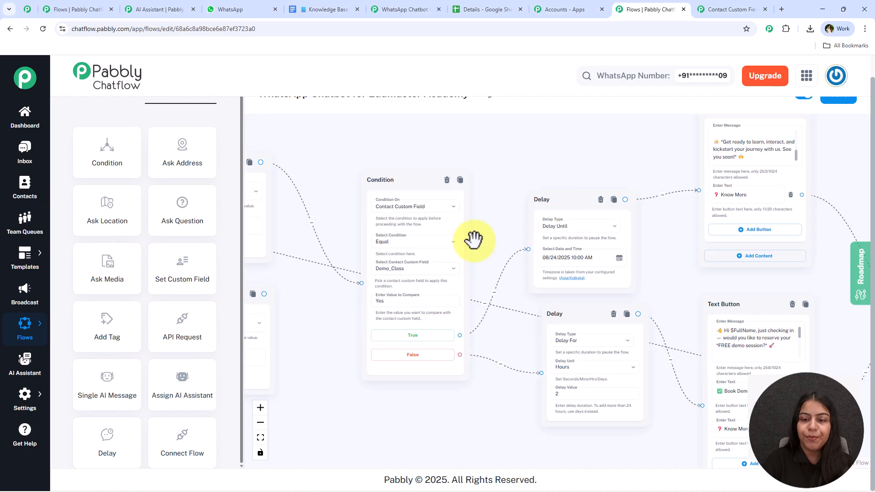
drag(514, 168, 694, 163)
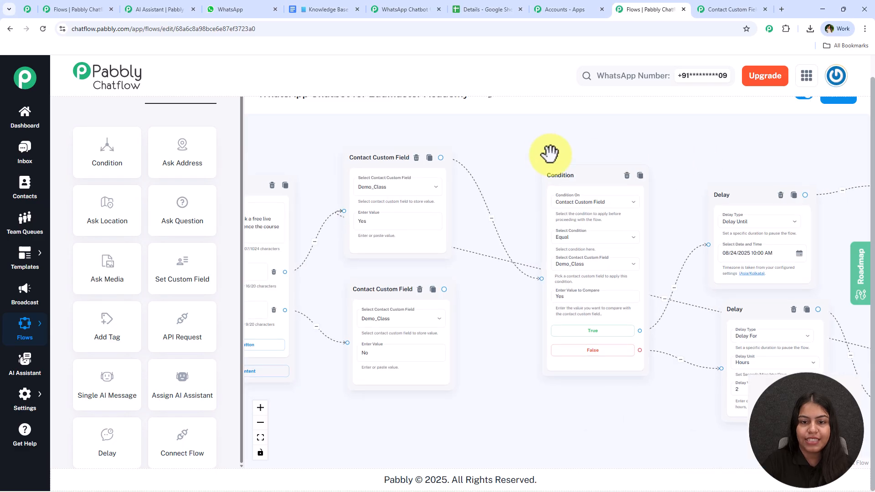
scroll(487, 218, down, 3)
drag(455, 347, 711, 357)
drag(448, 372, 688, 374)
drag(433, 379, 725, 383)
drag(413, 359, 724, 381)
drag(589, 371, 714, 372)
drag(336, 271, 347, 342)
scroll(438, 285, up, 2)
scroll(553, 209, up, 2)
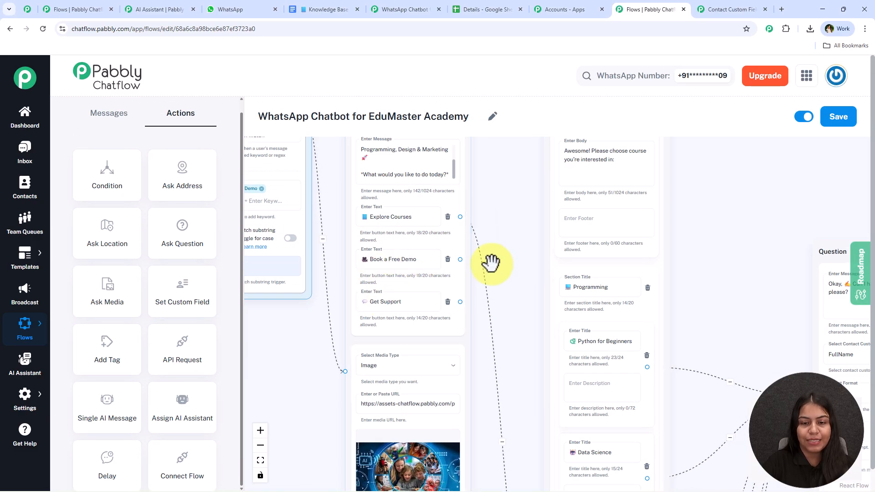
drag(498, 253, 412, 258)
scroll(382, 268, down, 2)
scroll(380, 267, down, 2)
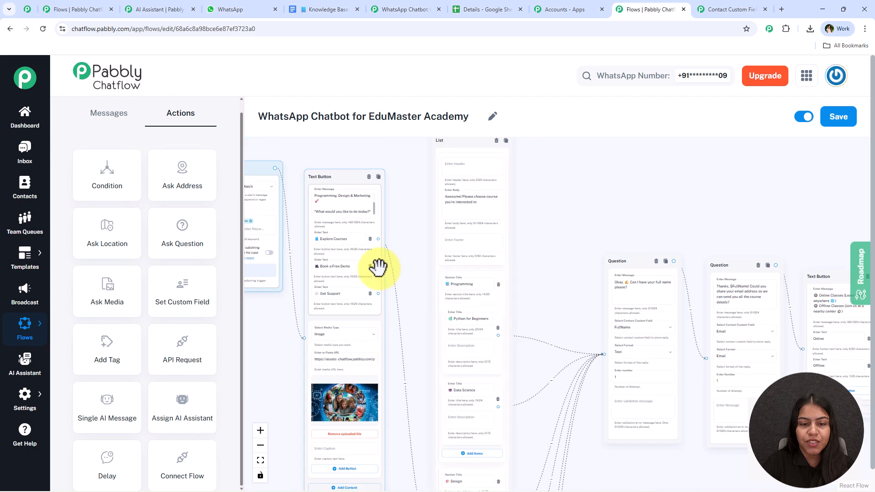
drag(546, 328, 609, 354)
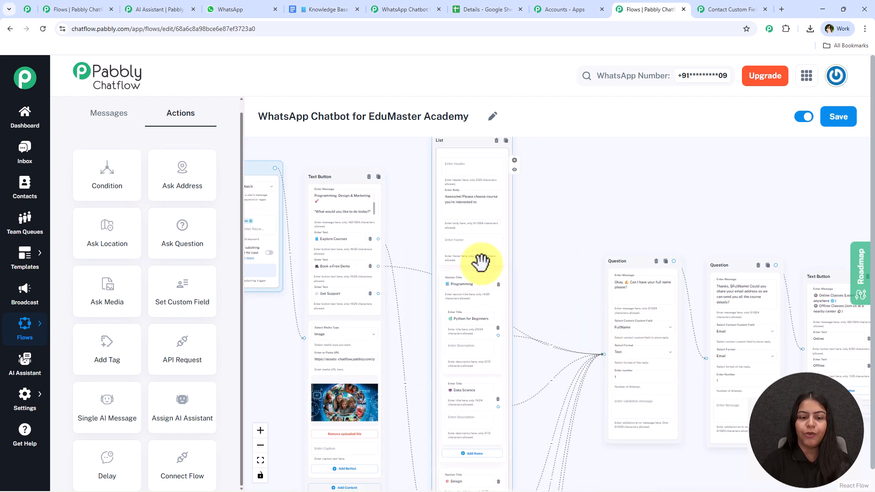
Step: Pan across the flow from the trigger keywords through to the Assign AI Assistant step
scroll(430, 275, up, 3)
drag(370, 241, 413, 247)
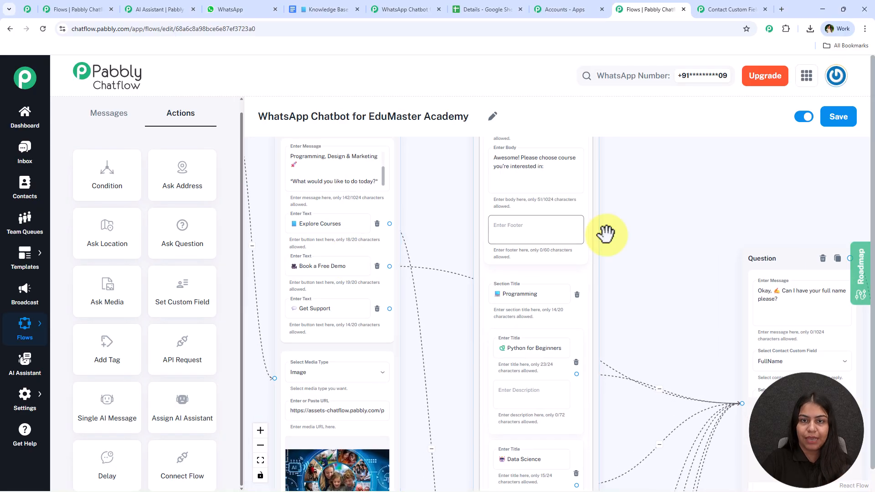
scroll(602, 236, down, 2)
drag(638, 225, 490, 158)
scroll(622, 267, up, 3)
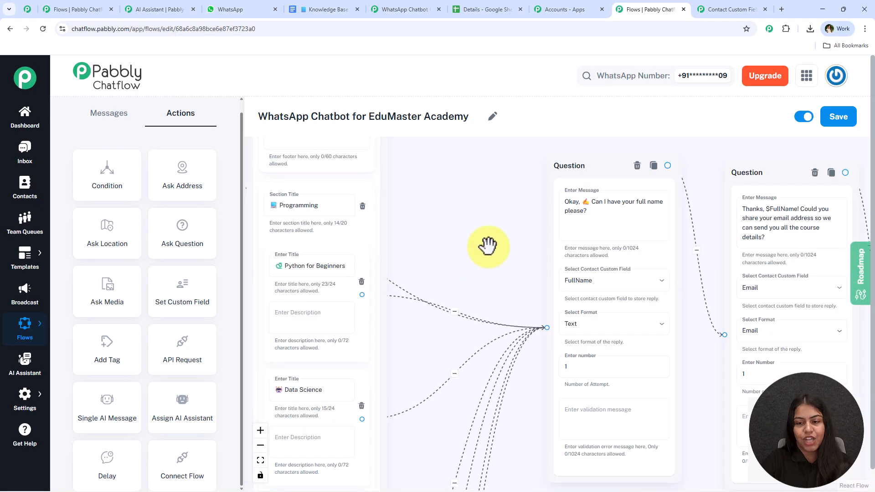
drag(470, 233, 693, 244)
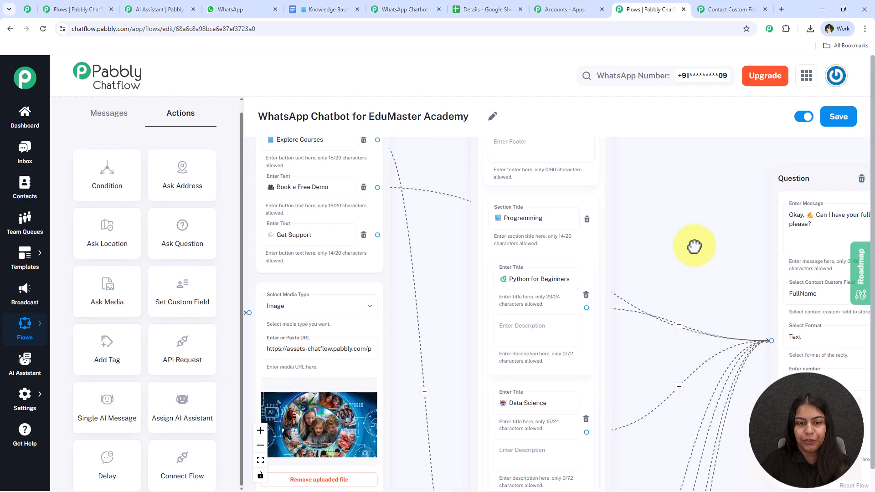
drag(442, 259, 689, 334)
scroll(599, 324, down, 4)
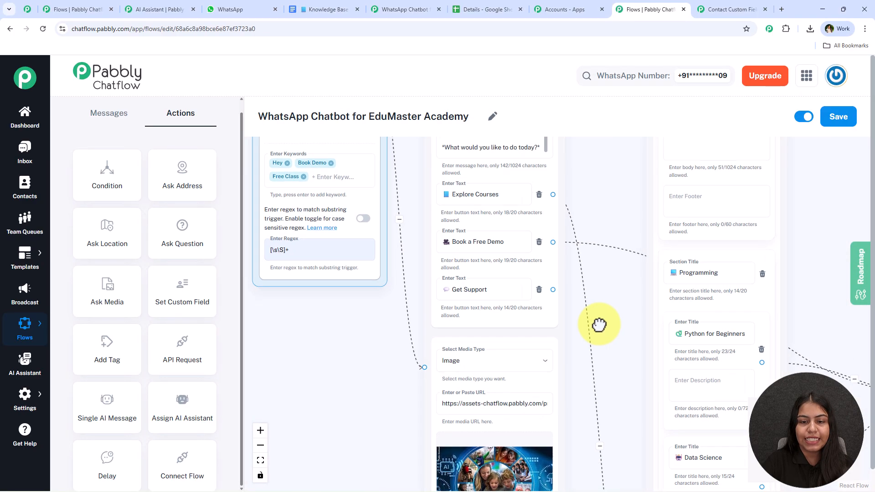
scroll(793, 247, down, 4)
drag(752, 221, 377, 197)
drag(767, 241, 528, 242)
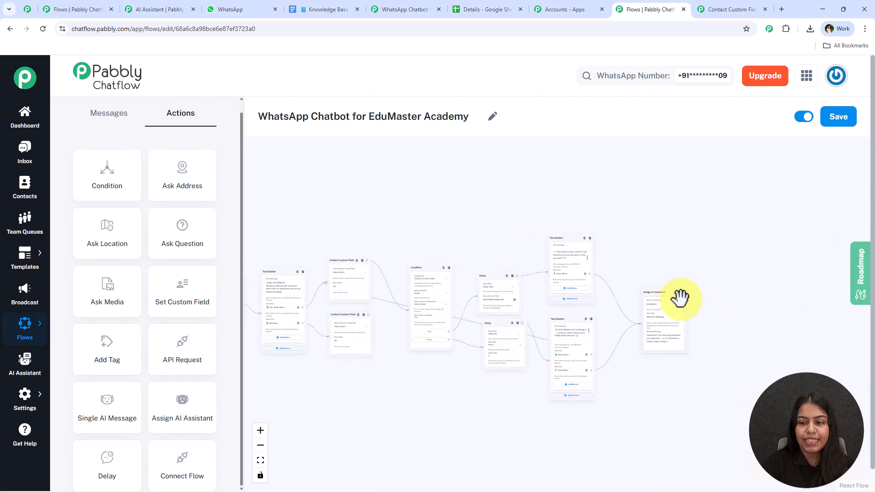
Step: Move the duplicated Assign AI Assistant node to sit below the opening course image Text Button
drag(703, 290, 399, 334)
drag(334, 314, 451, 206)
scroll(438, 328, up, 2)
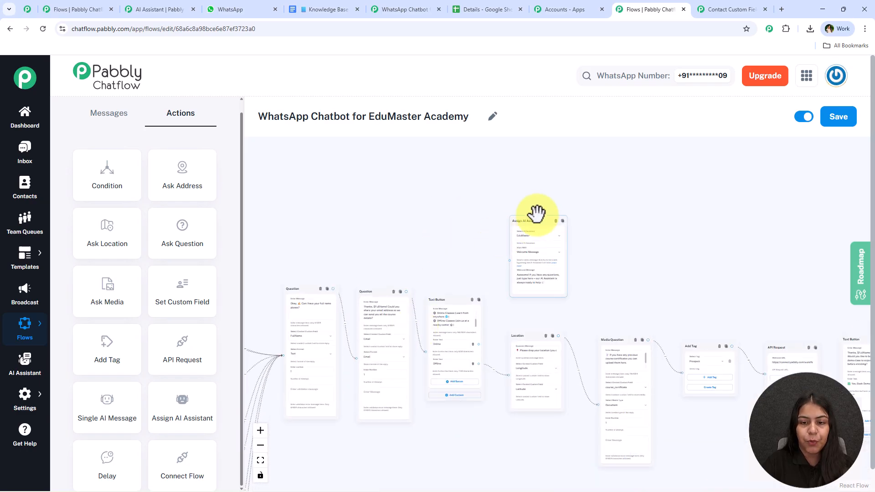
scroll(328, 386, left, 6)
drag(278, 443, 386, 416)
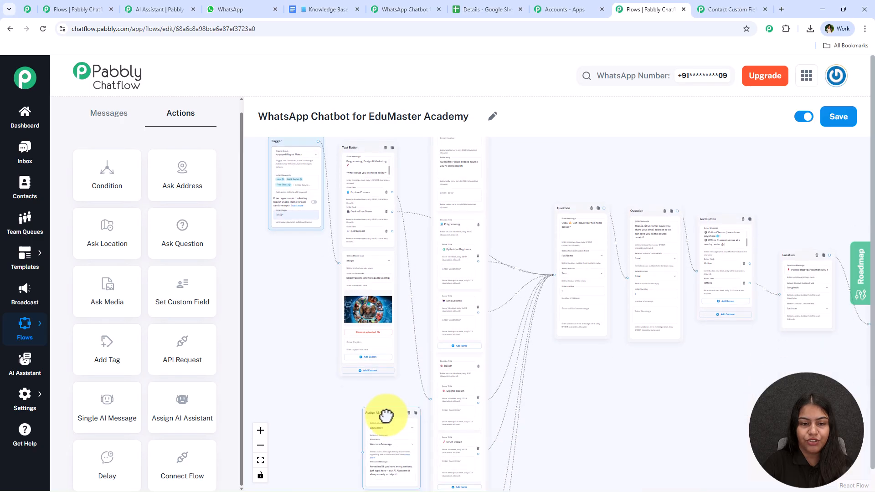
scroll(396, 247, up, 4)
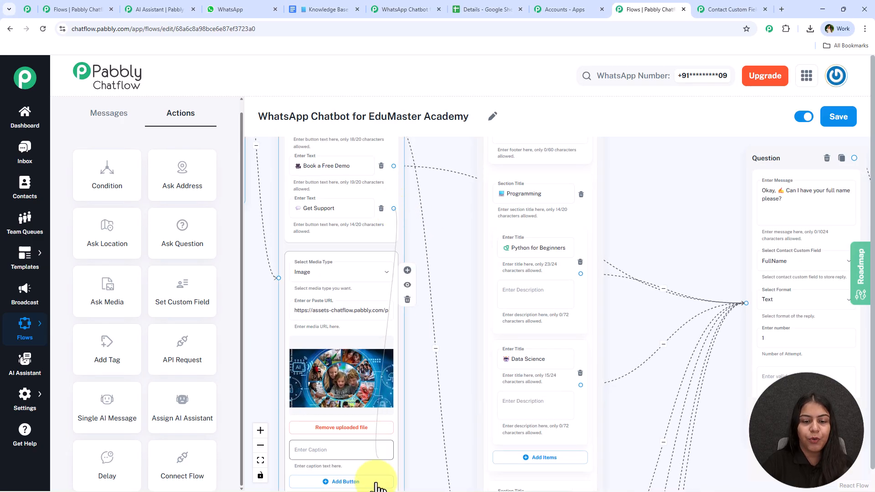
scroll(369, 471, down, 6)
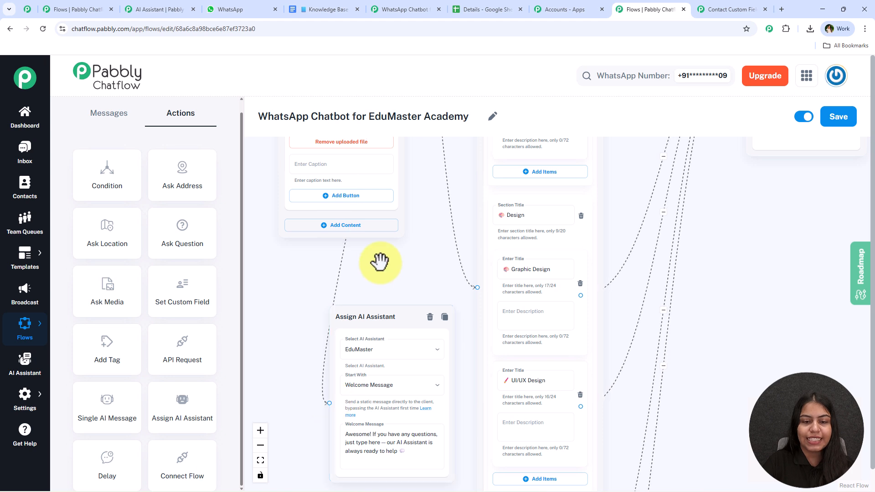
drag(380, 262, 408, 262)
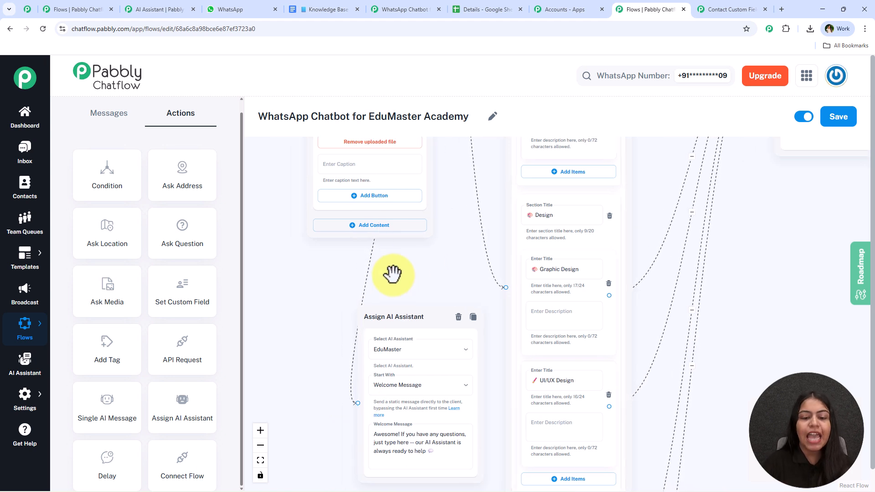
scroll(438, 290, up, 3)
scroll(440, 248, down, 2)
scroll(424, 356, down, 6)
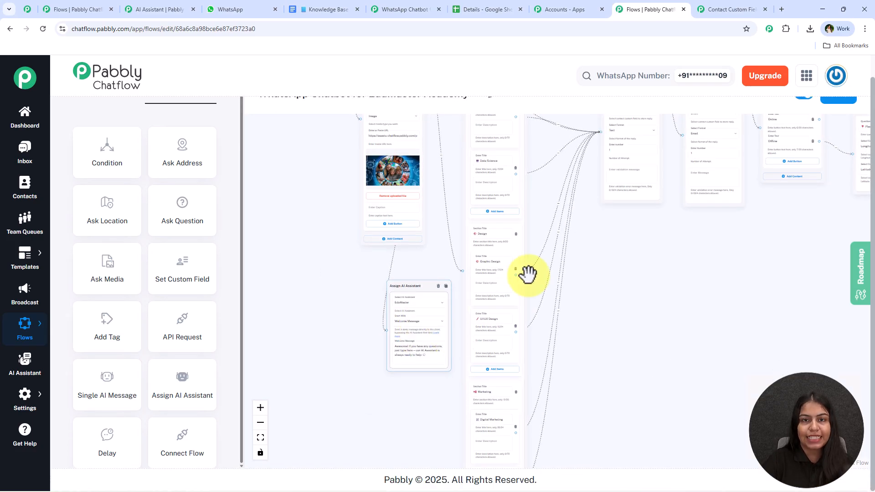
scroll(542, 296, up, 2)
Step: Try adding Single Product and Multi Product message nodes, then delete both
drag(638, 258, 342, 360)
drag(446, 364, 467, 381)
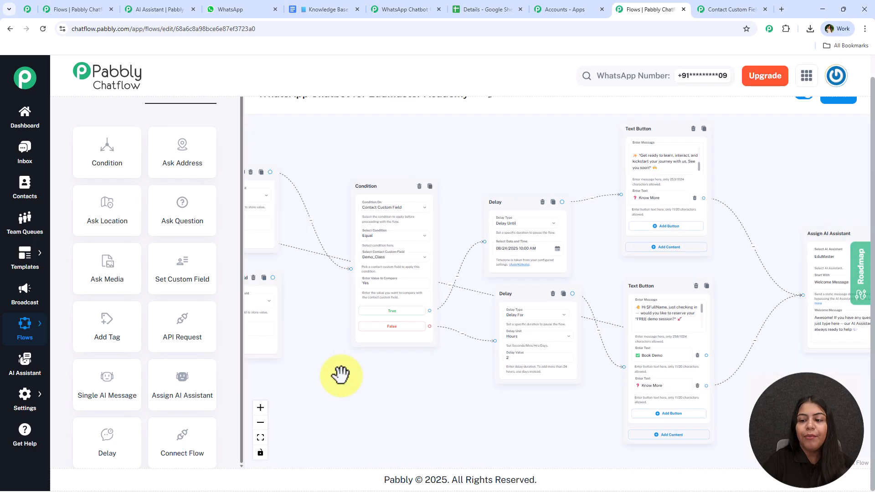
drag(771, 351, 604, 358)
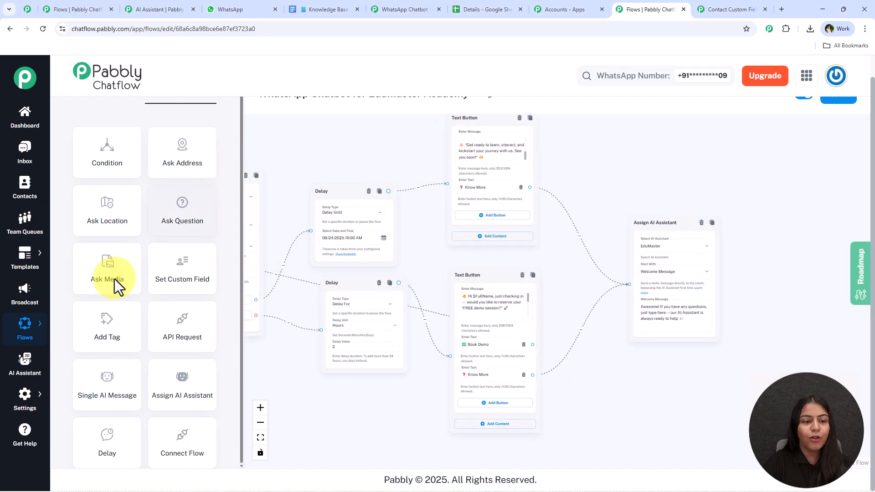
scroll(121, 282, up, 1)
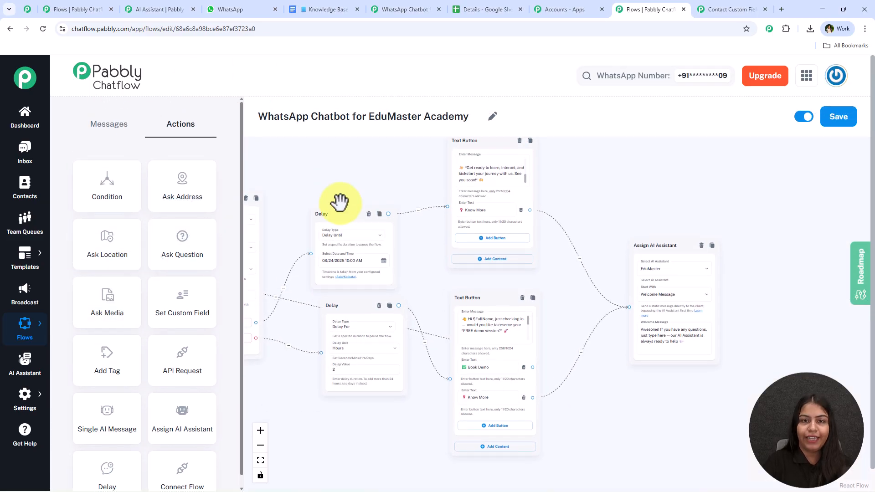
click(116, 130)
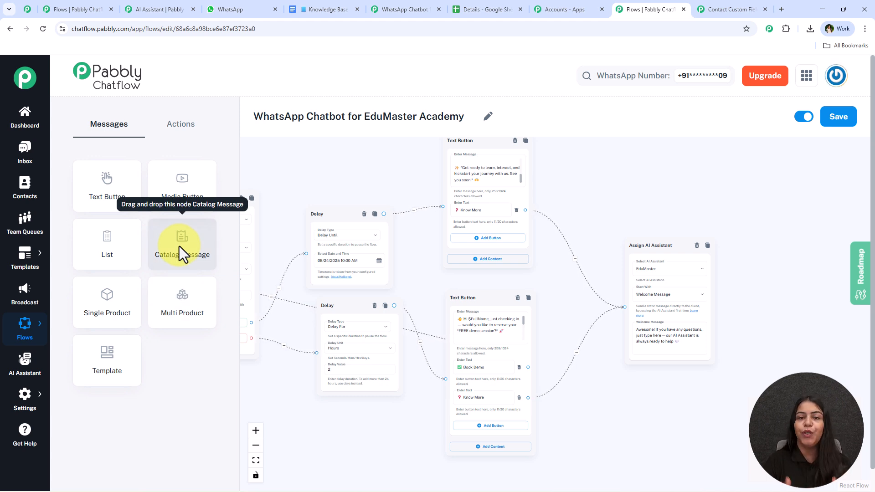
drag(132, 297, 712, 201)
click(728, 198)
drag(176, 312, 746, 220)
click(763, 194)
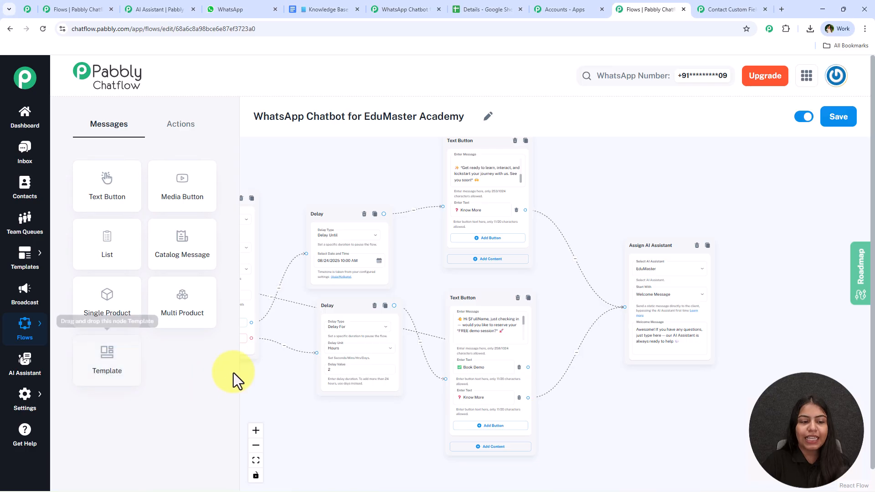
Step: Place a Template message node on the canvas
scroll(346, 164, up, 2)
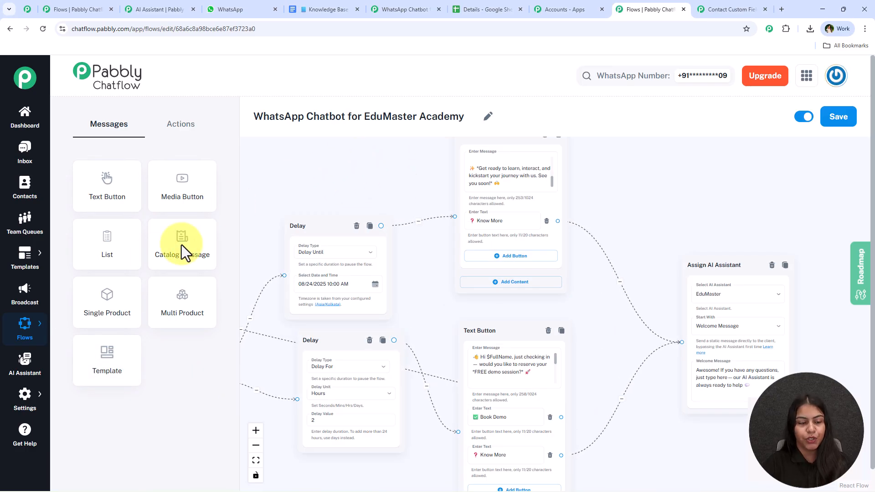
drag(121, 361, 681, 177)
drag(766, 193, 705, 194)
Step: Fill the Template node with the registration template, then delete the Template node
click(654, 208)
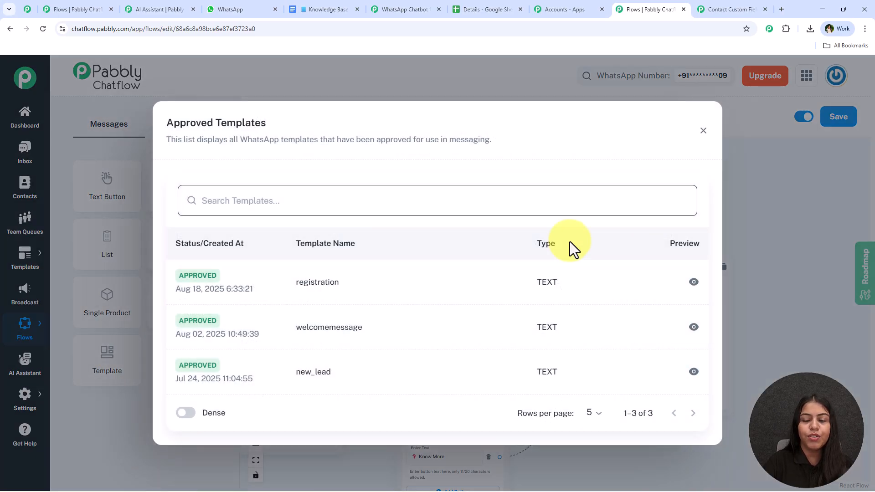
click(268, 293)
click(636, 369)
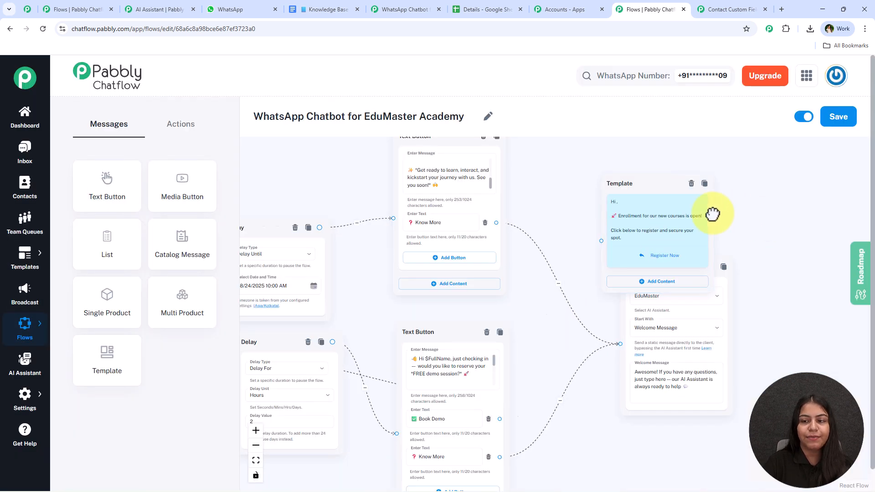
drag(727, 215, 660, 208)
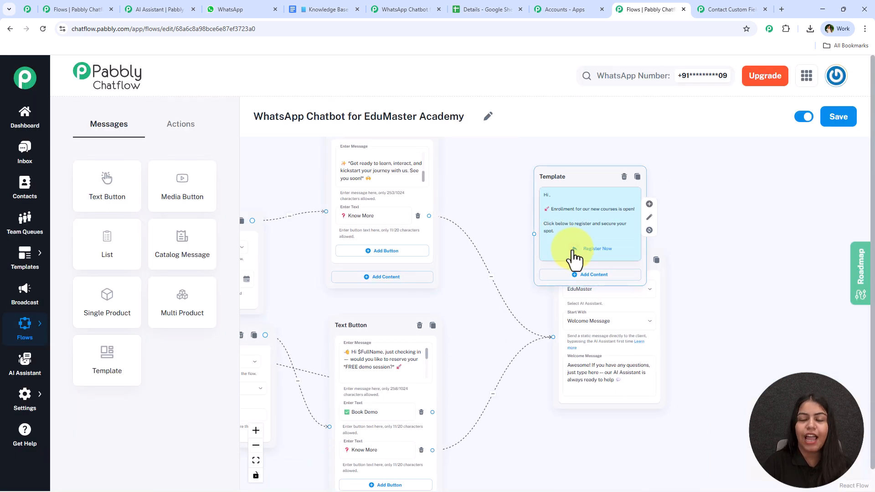
click(624, 176)
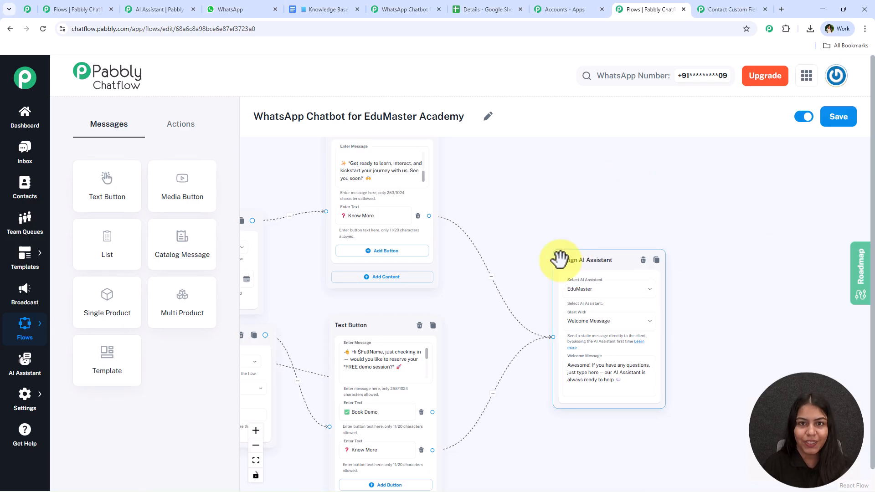
Step: Add a trial Ask Address node, view its custom field options, delete it, then drag out a Single AI Message node
click(190, 137)
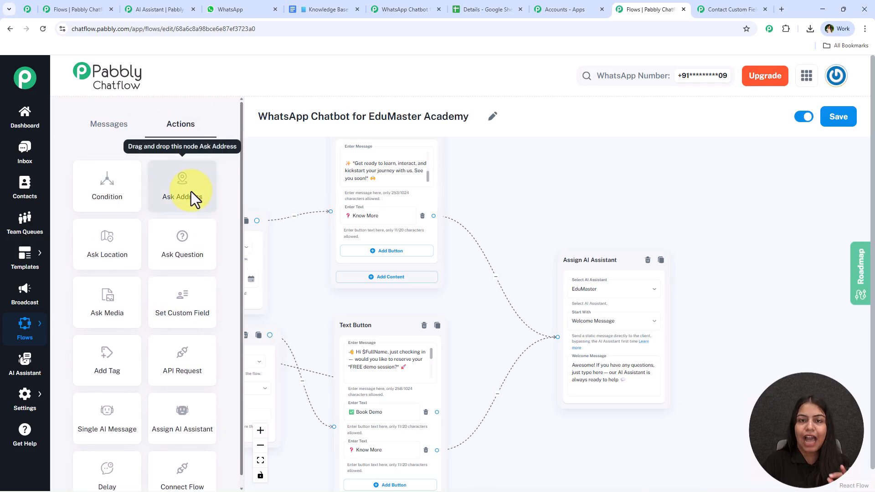
drag(191, 191, 568, 180)
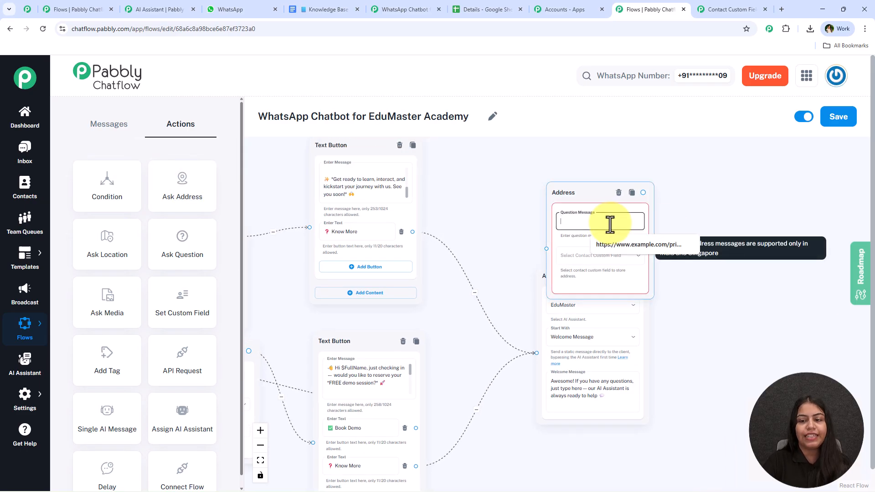
click(576, 256)
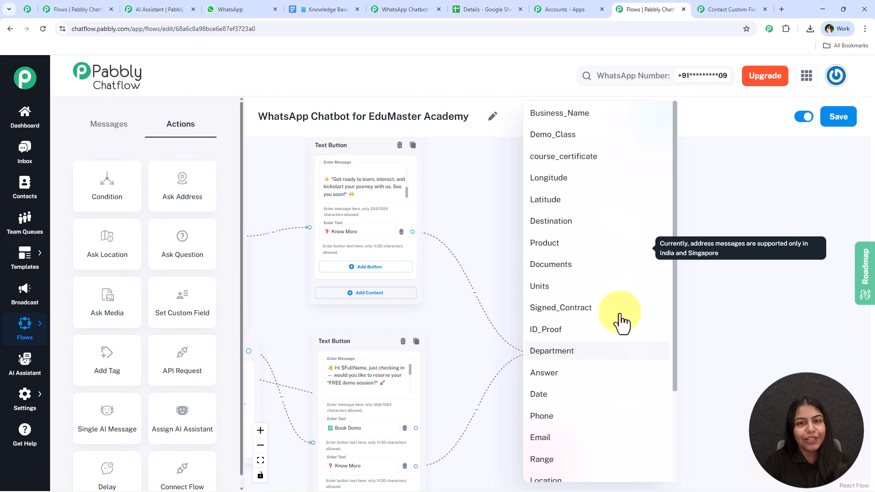
click(737, 183)
mouse_move(420, 230)
mouse_down()
mouse_move(604, 216)
mouse_move(428, 236)
mouse_up()
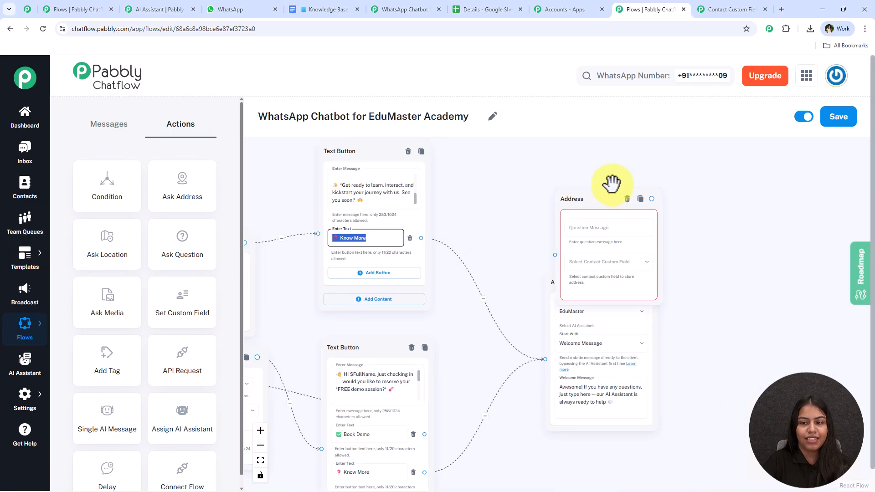
click(628, 200)
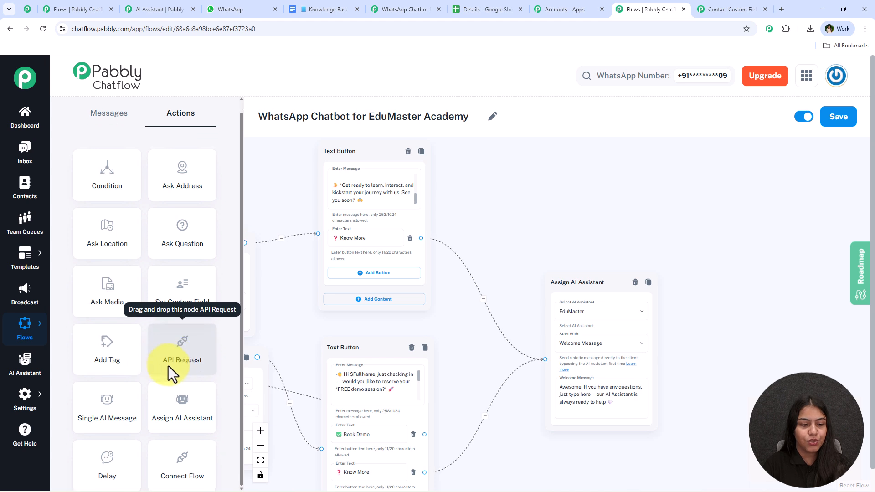
scroll(172, 368, down, 1)
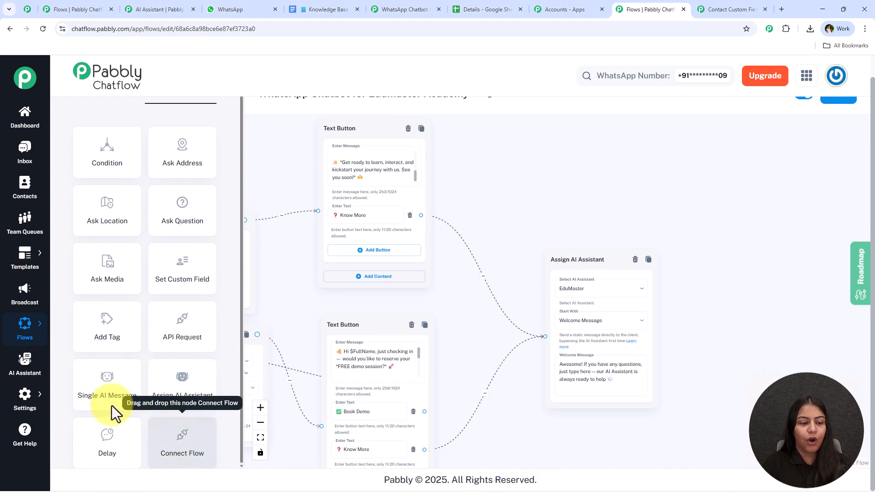
drag(117, 393, 556, 150)
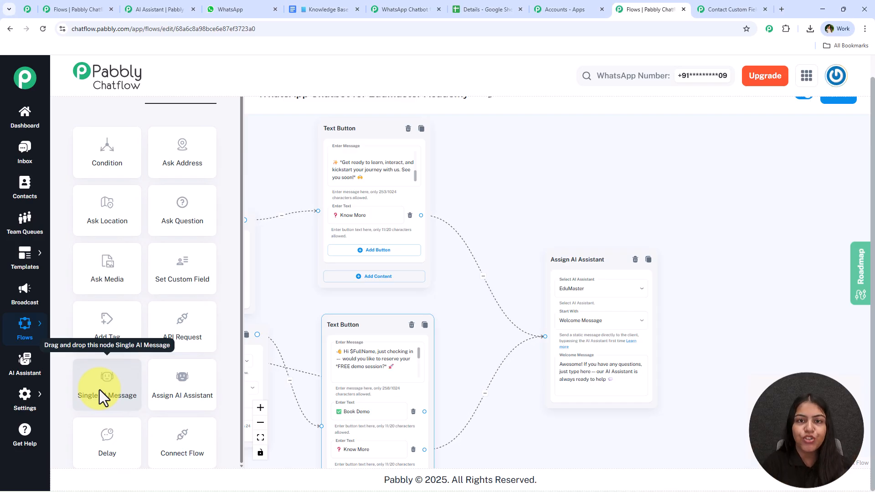
drag(102, 388, 528, 148)
drag(614, 214, 548, 170)
click(549, 196)
click(541, 221)
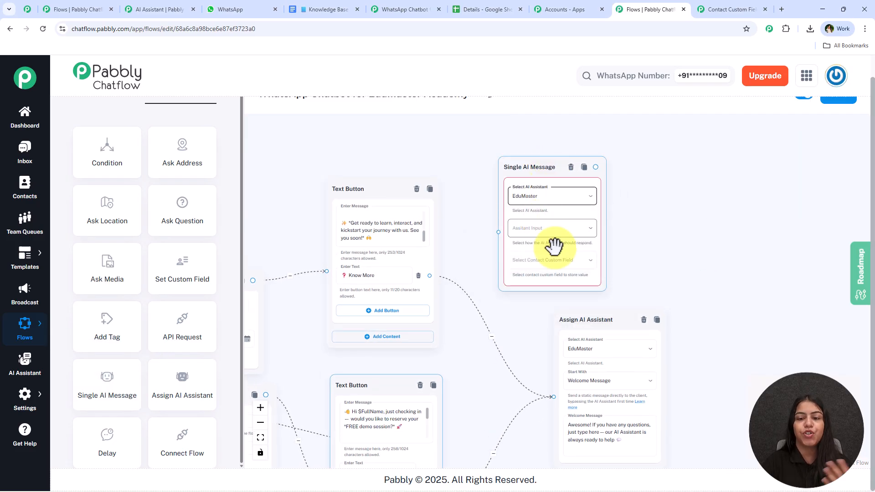
click(552, 233)
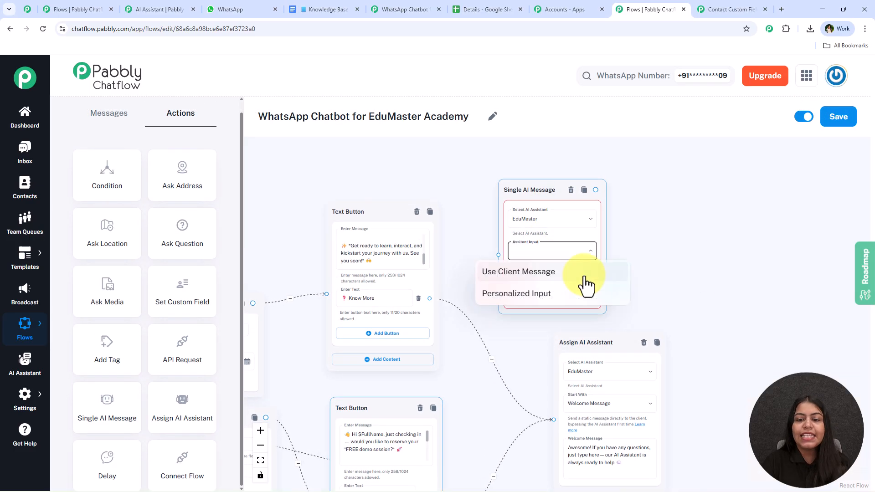
click(693, 242)
scroll(671, 256, up, 4)
click(474, 304)
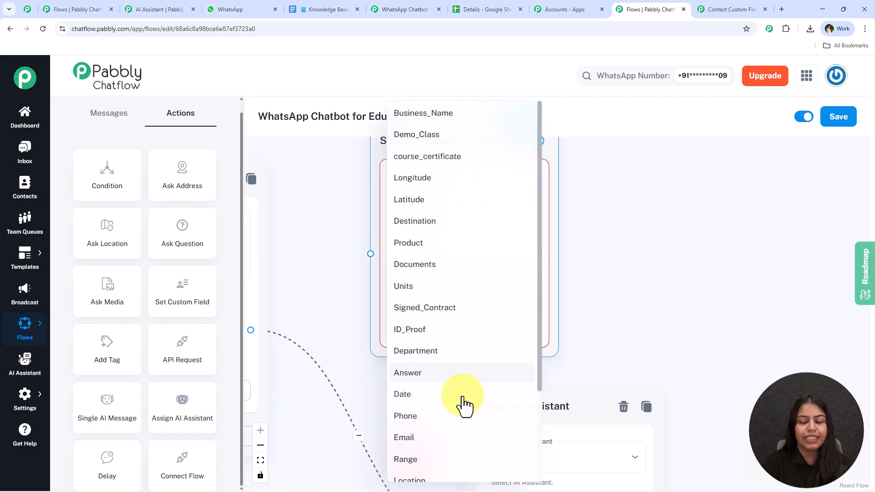
click(641, 223)
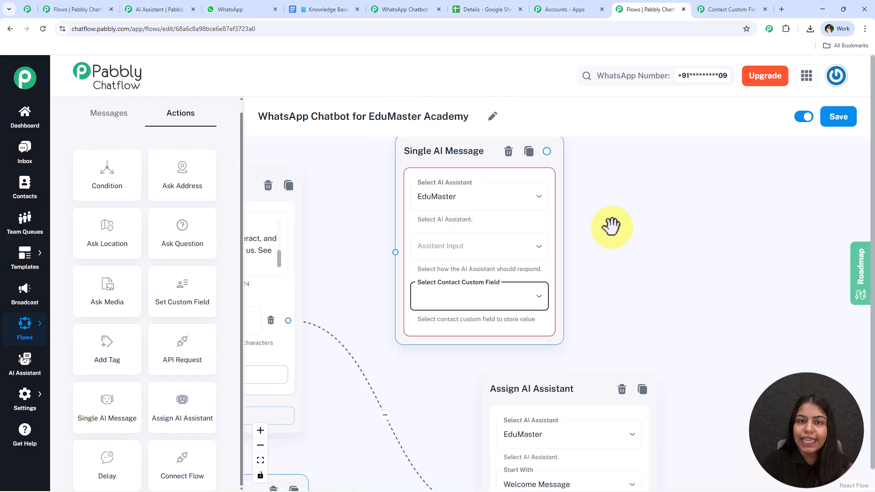
click(508, 152)
scroll(124, 371, down, 1)
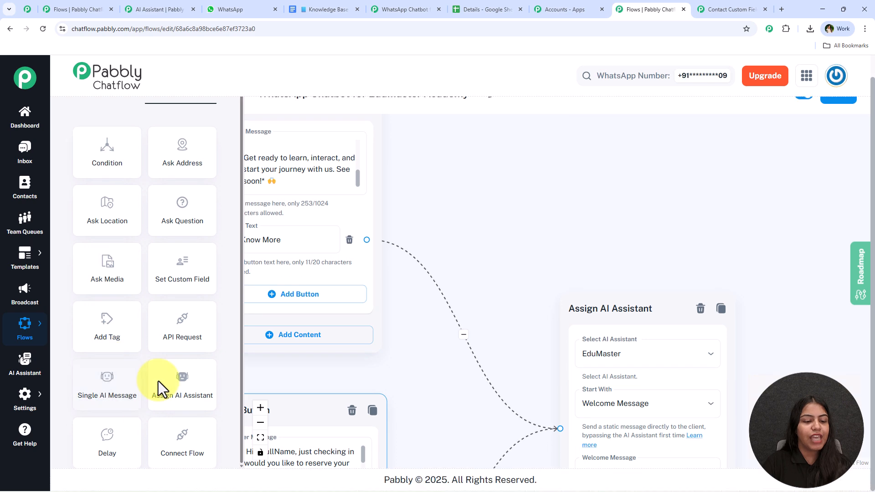
drag(192, 438, 496, 265)
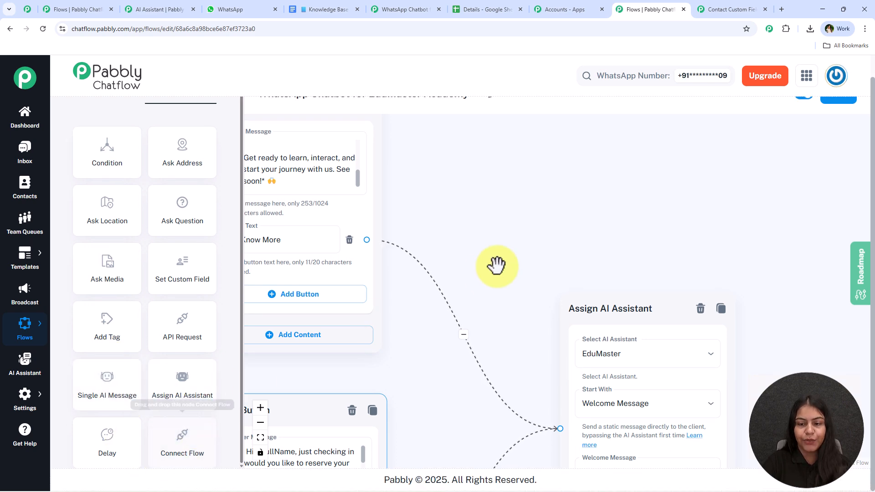
scroll(497, 266, down, 3)
scroll(538, 272, down, 1)
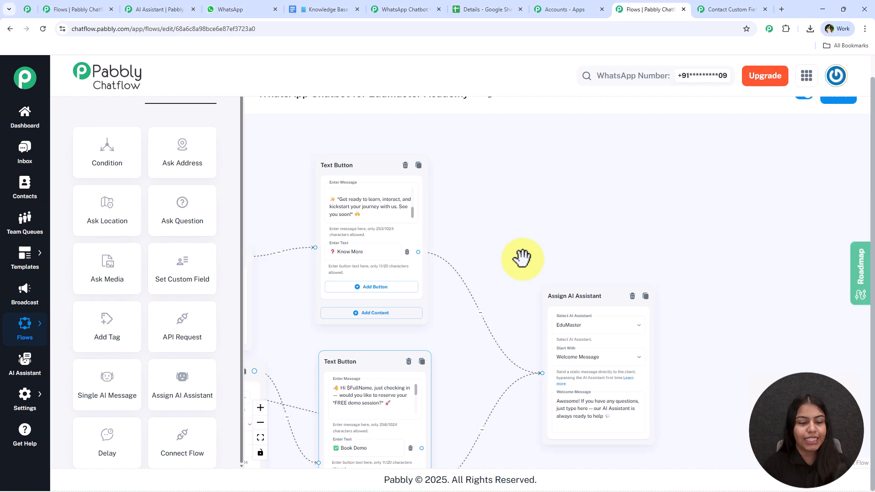
drag(182, 438, 610, 187)
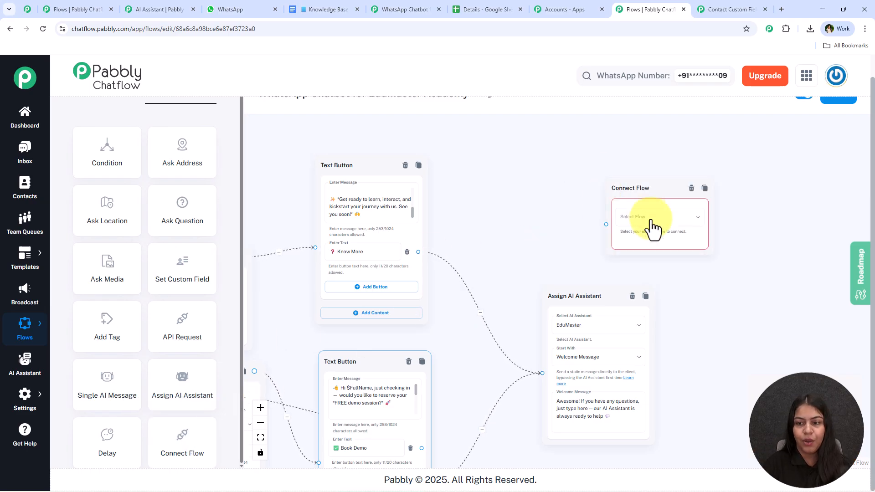
click(644, 221)
click(664, 240)
click(662, 223)
click(651, 259)
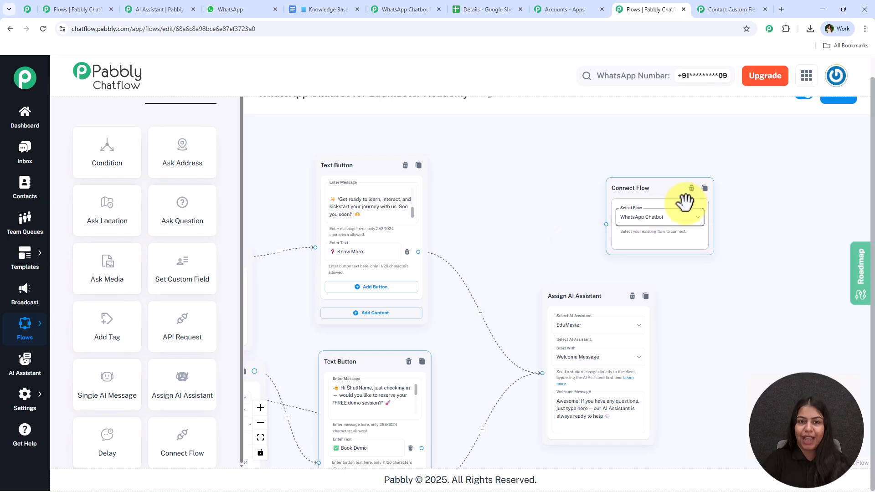
click(692, 188)
scroll(570, 239, down, 3)
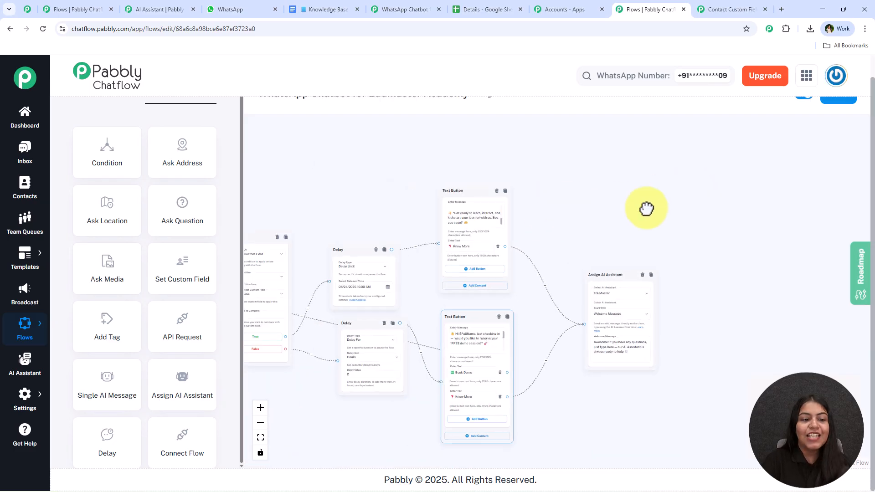
Step: Pan across the flow to review the nodes from Trigger to Assign AI Assistant
drag(621, 207, 725, 210)
scroll(78, 244, up, 2)
click(114, 104)
scroll(120, 132, up, 1)
scroll(336, 168, down, 3)
drag(335, 167, 669, 211)
drag(349, 207, 604, 198)
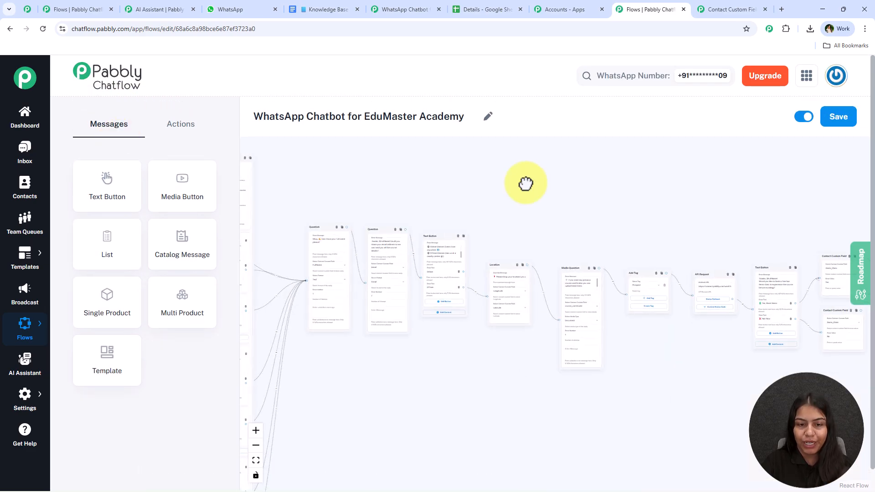
drag(443, 182, 647, 175)
drag(730, 183, 390, 190)
drag(792, 205, 483, 181)
scroll(483, 181, up, 5)
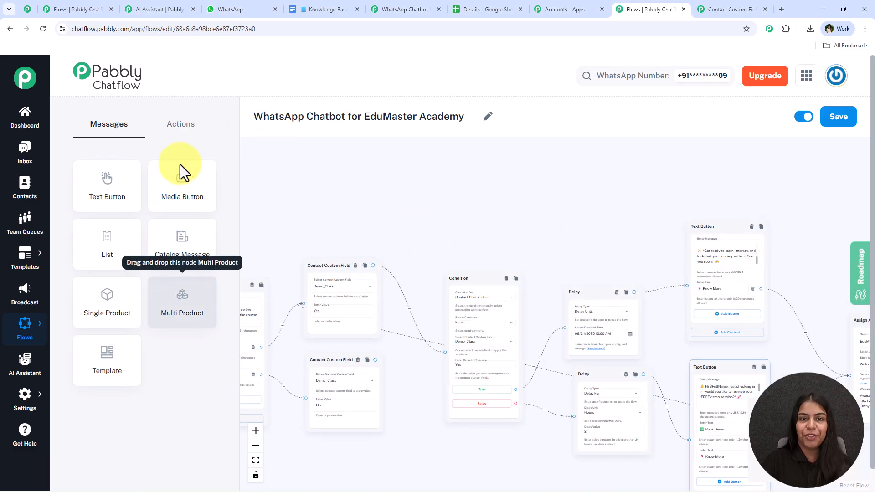
click(191, 130)
Step: Check the EduMaster AI assistant, then save the WhatsApp Chatbot for EduMaster Academy flow
click(158, 12)
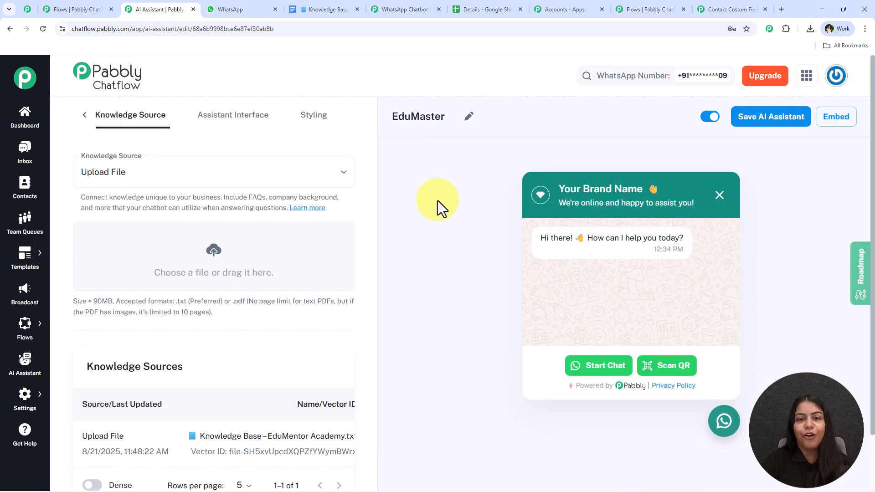
click(641, 2)
scroll(483, 203, down, 3)
scroll(588, 188, down, 1)
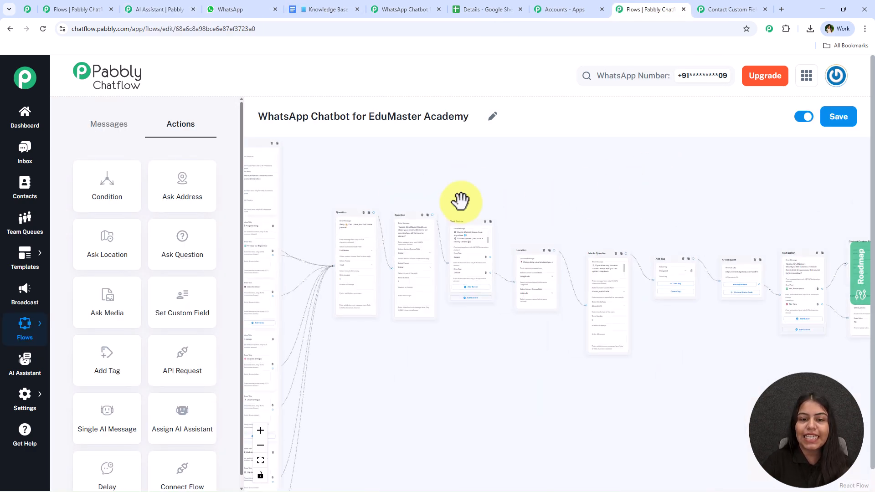
scroll(500, 190, up, 3)
scroll(406, 159, up, 3)
scroll(411, 162, up, 2)
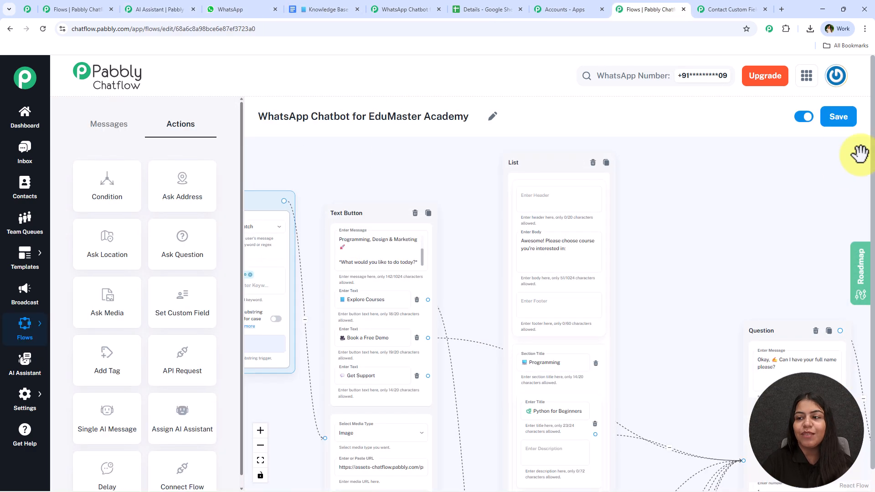
click(842, 129)
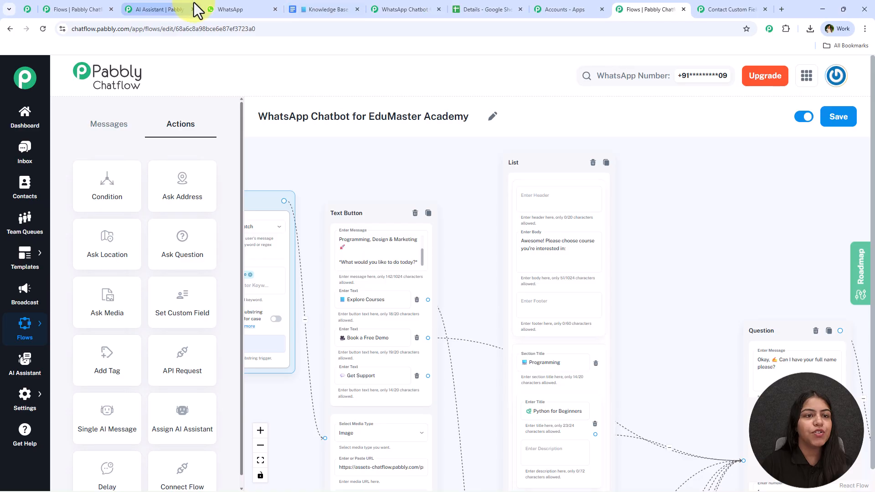
click(237, 9)
Step: Clear the Pabbly ChatFlow chat and send the greeting 'Hey, I need help'
click(854, 74)
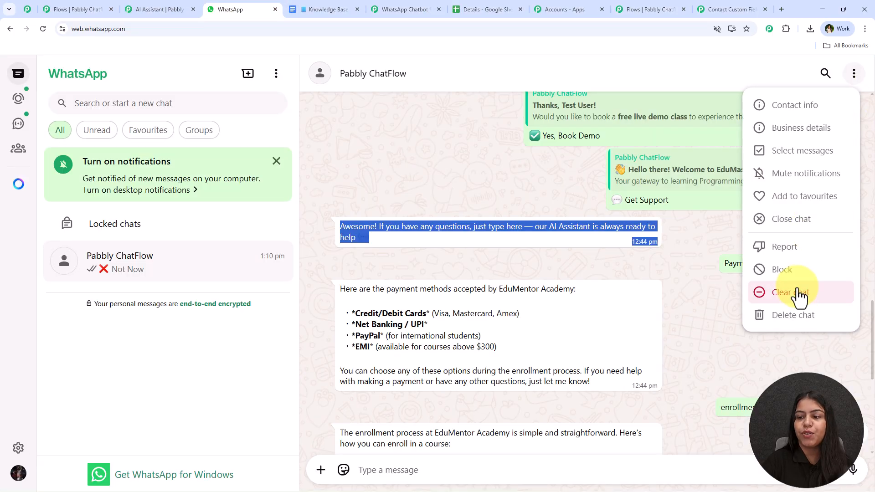
click(798, 294)
click(551, 315)
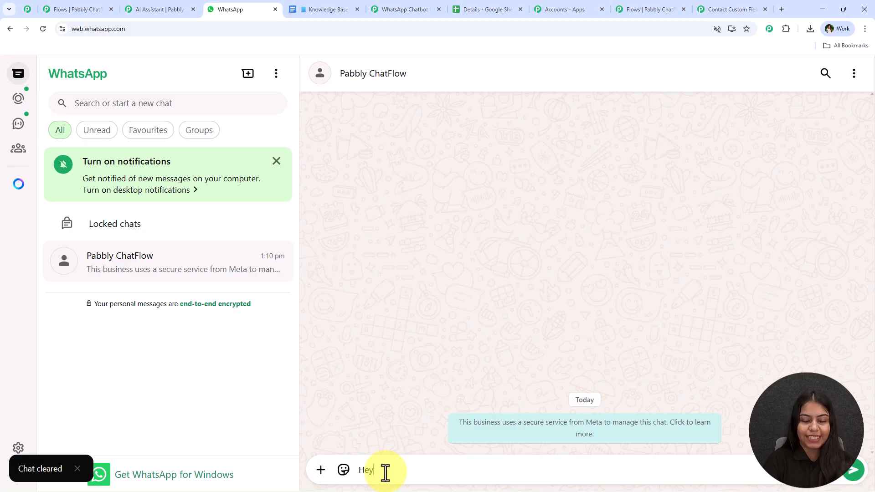
text(I need help)
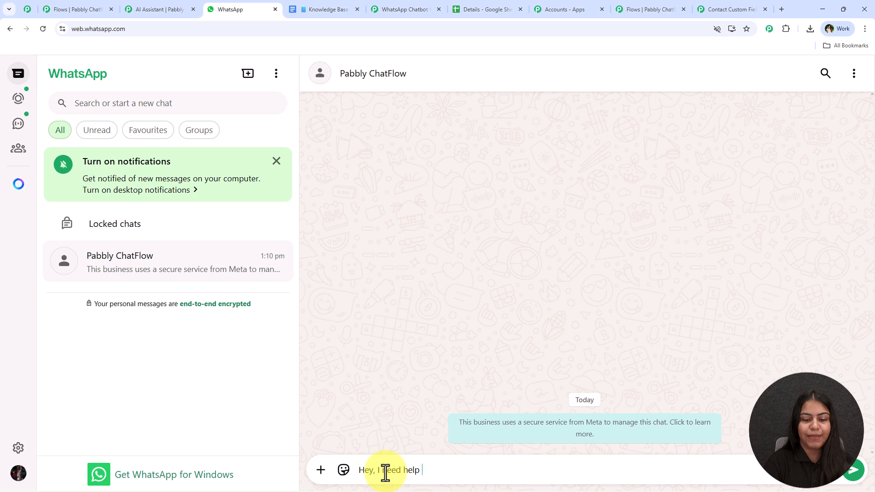
key(Return)
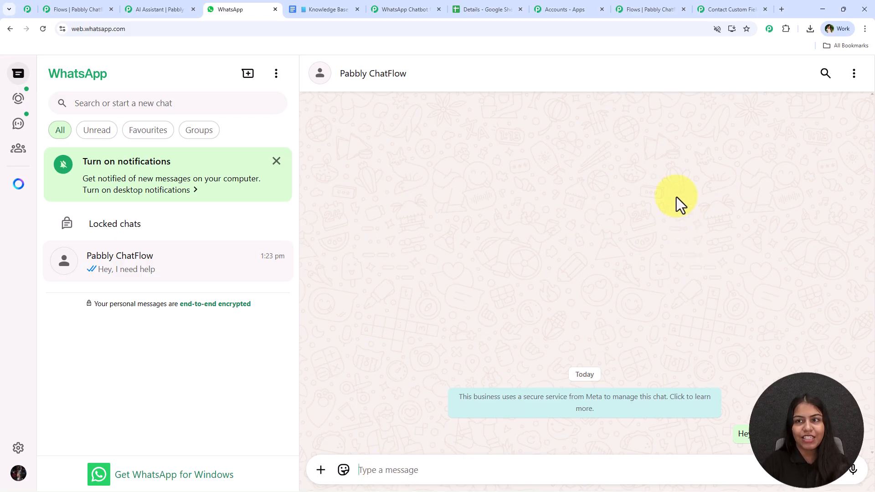
Step: Check the flow's trigger keywords Hey, Book Demo and Free Class
click(632, 9)
drag(373, 348, 305, 242)
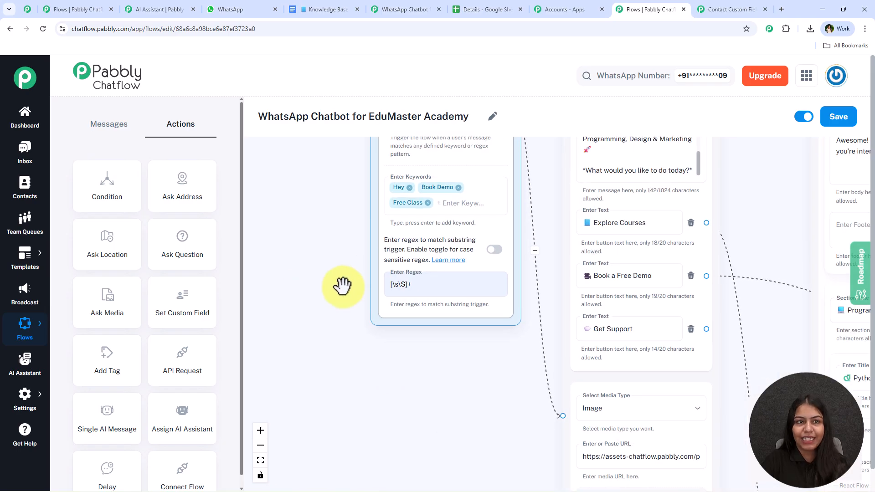
click(225, 6)
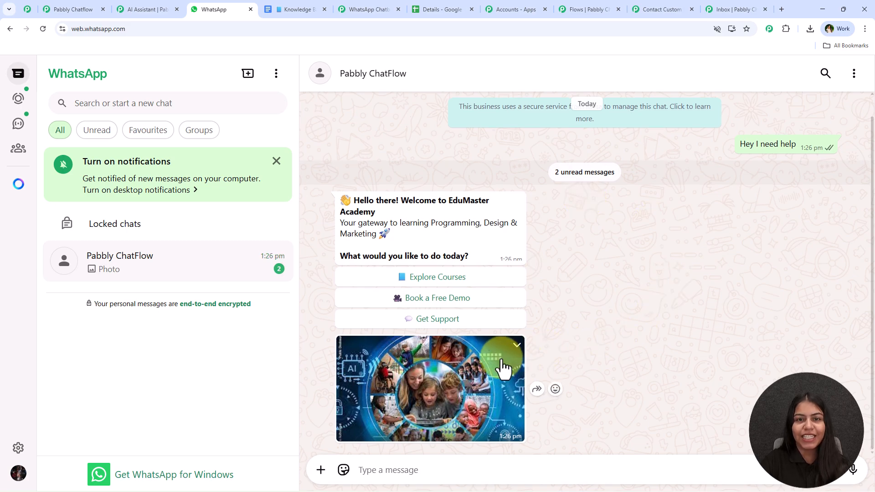
Step: Reply Explore Courses, send Python for Beginners from the list, then check the Details sheet's names
click(469, 281)
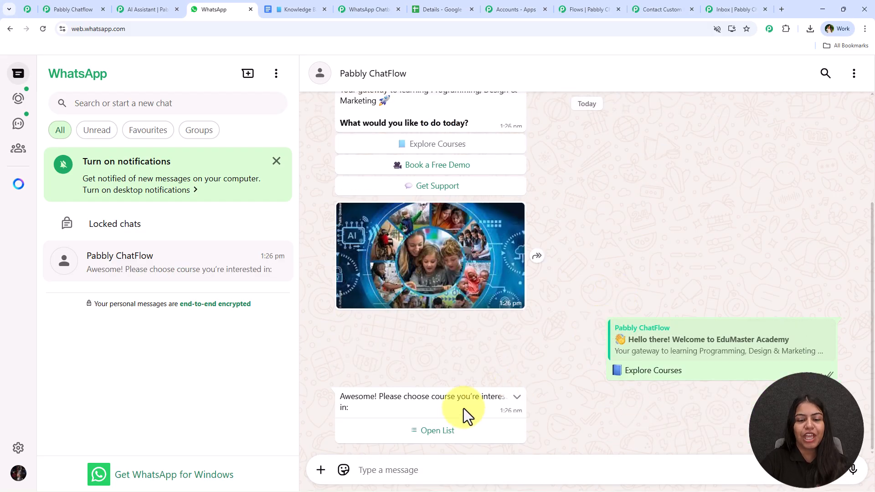
click(441, 431)
click(407, 432)
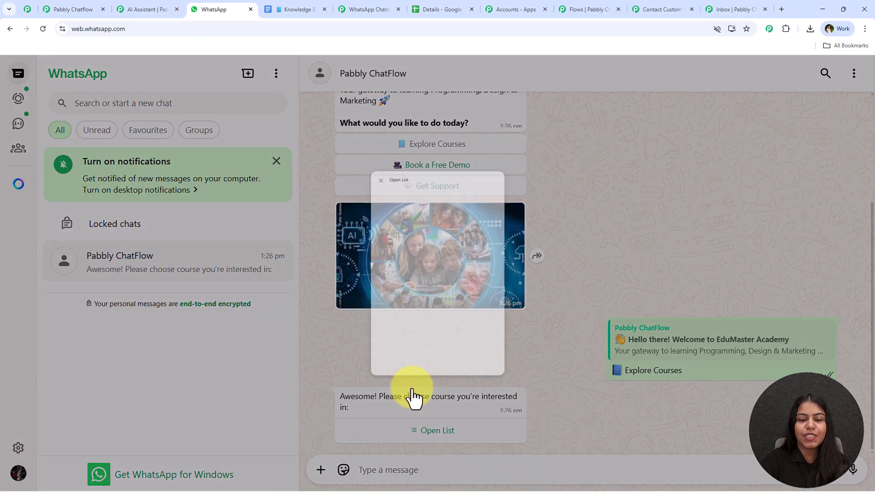
click(416, 176)
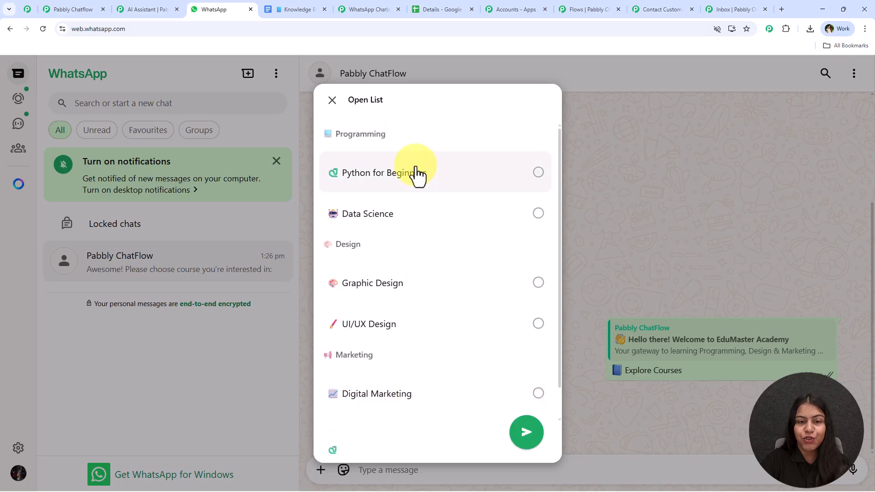
click(522, 429)
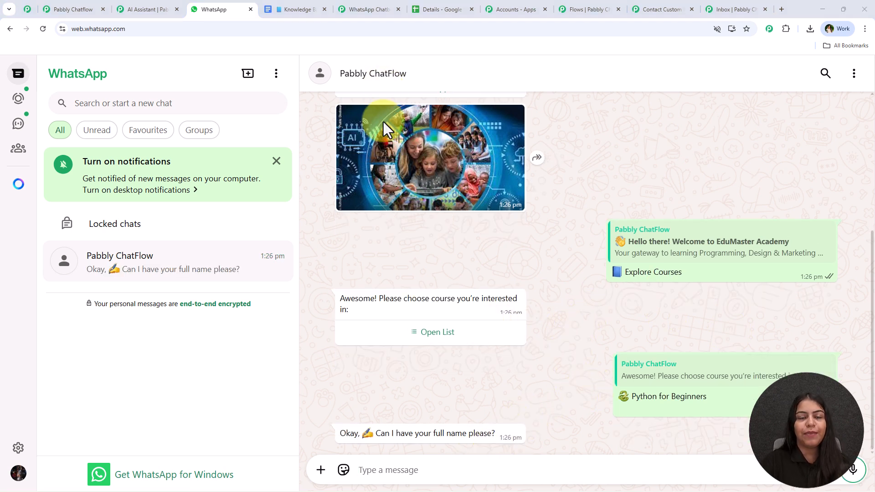
click(431, 9)
drag(117, 189, 120, 252)
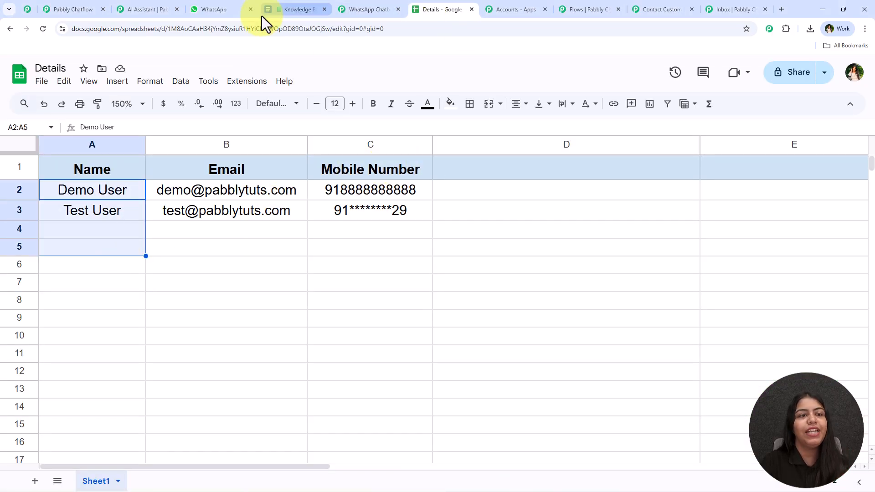
Step: Send the bot a test full name and e-mail address, then pick the Offline mode button
click(228, 10)
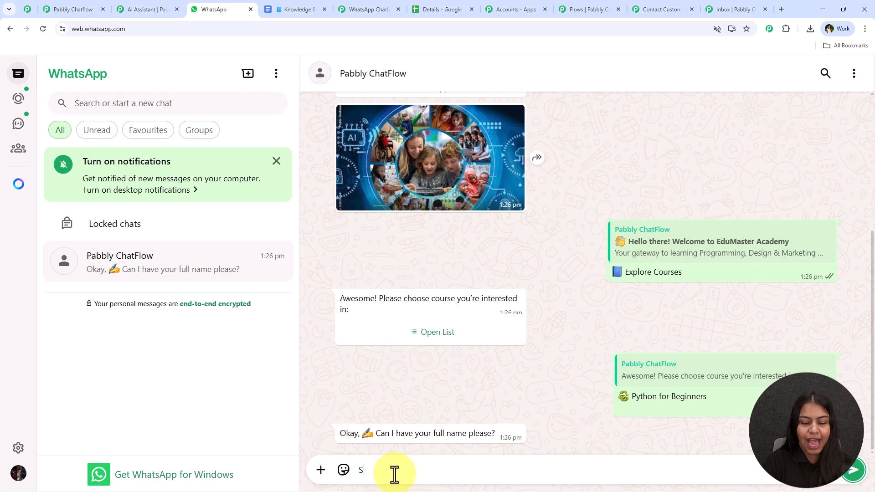
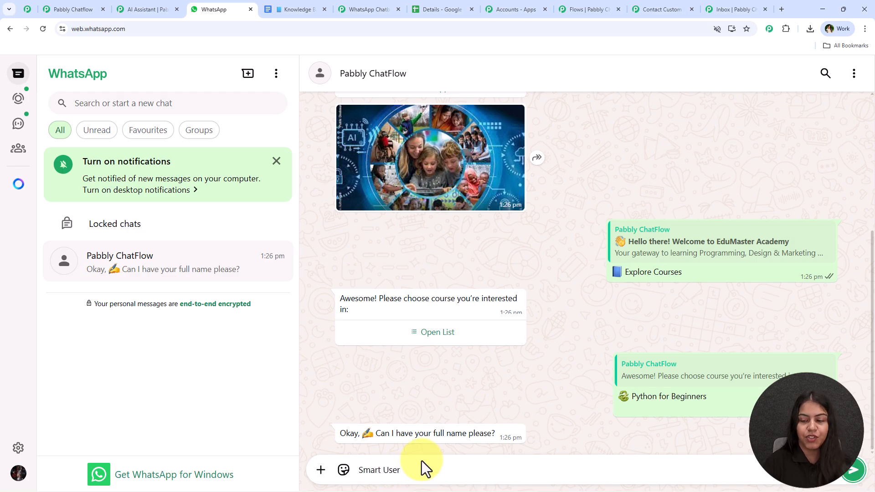
key(Return)
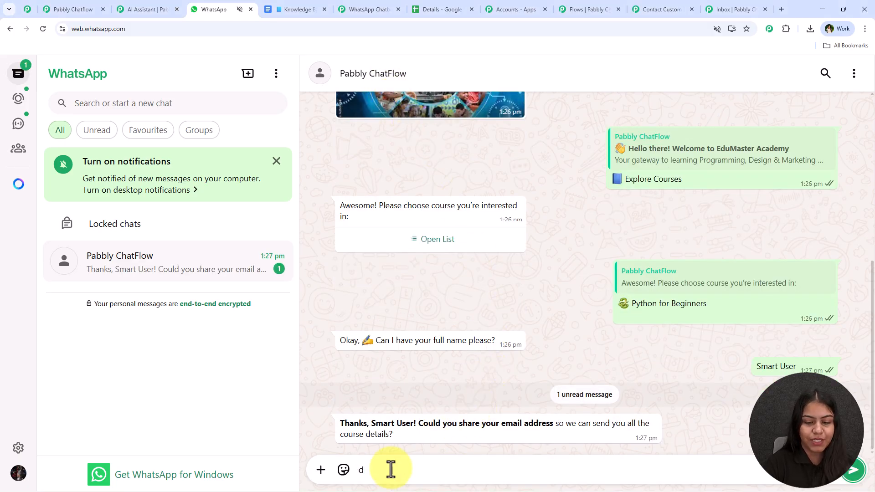
key(BackSpace)
key(Return)
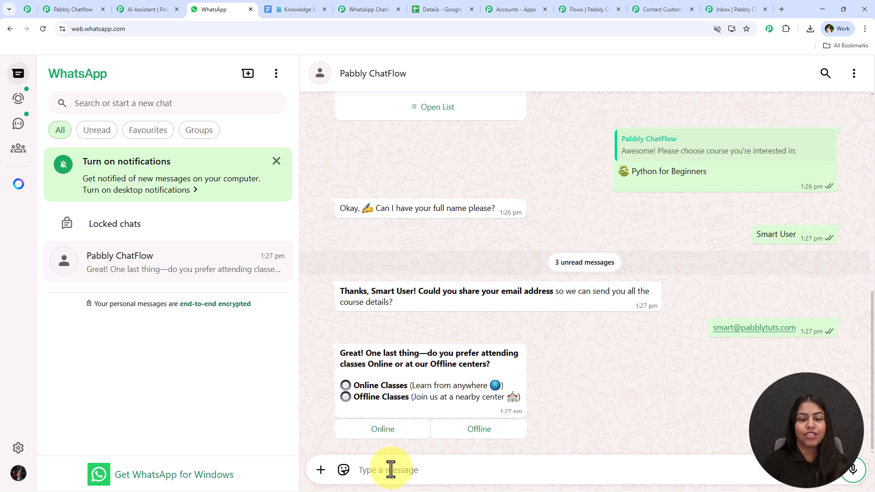
click(473, 436)
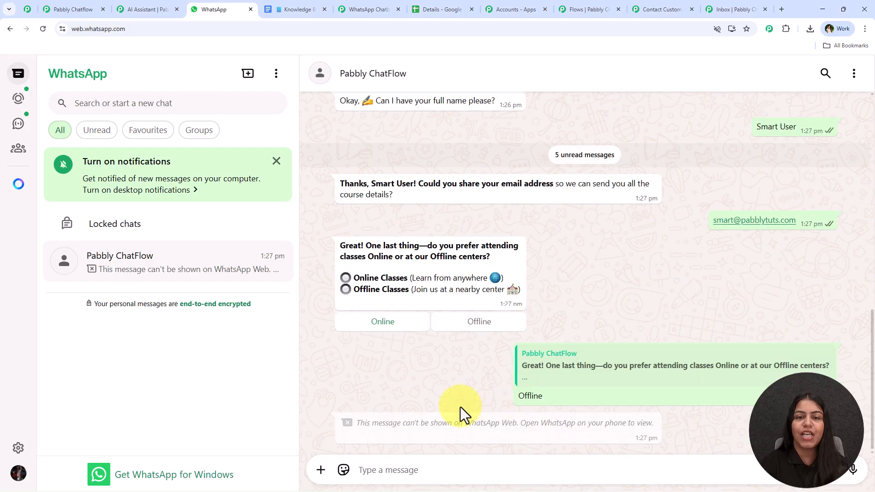
scroll(438, 378, up, 15)
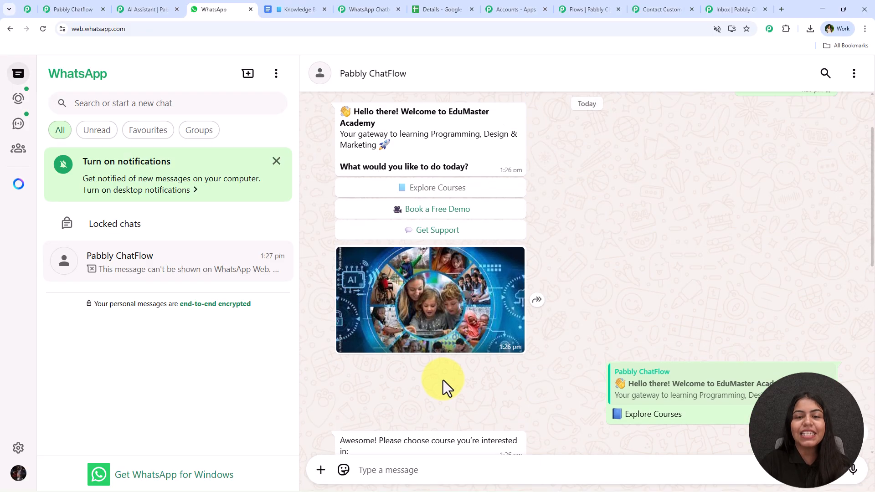
scroll(443, 353, down, 15)
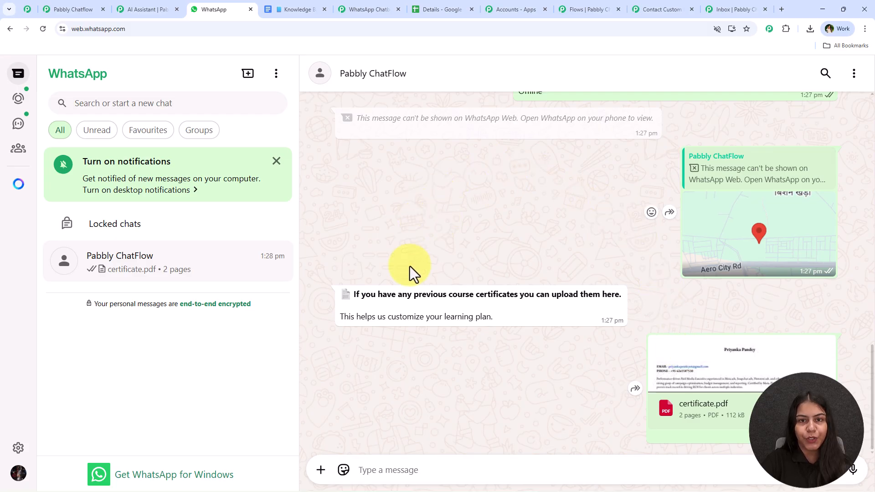
Step: Verify the test name and e-mail in row 4 of the Details sheet, then reply 'Yes, Book Demo'
click(435, 10)
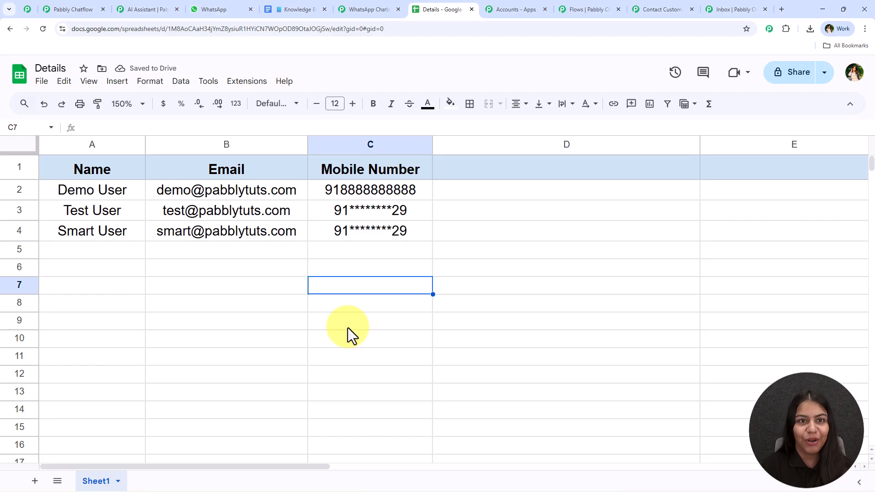
click(196, 9)
drag(332, 369, 612, 382)
click(472, 410)
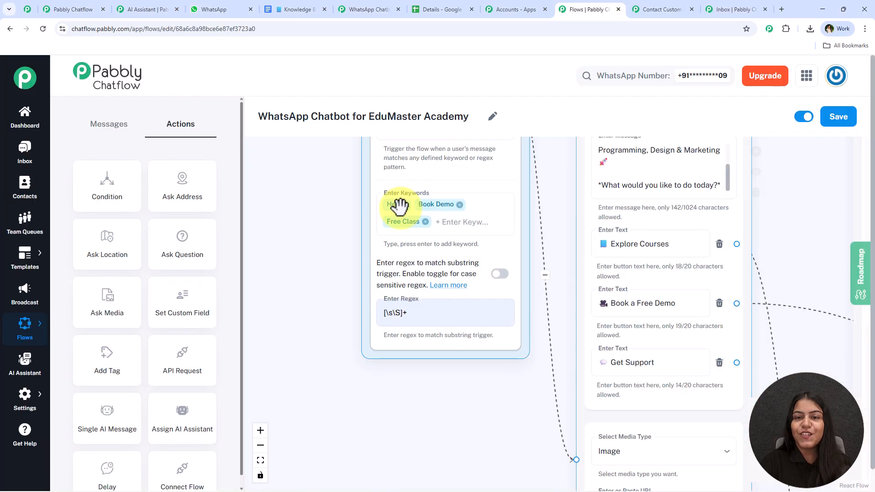
Step: Zoom and pan the canvas to fit the whole EduMaster Academy flow, then view the message node options
scroll(548, 273, down, 5)
drag(764, 211, 609, 204)
scroll(608, 204, down, 6)
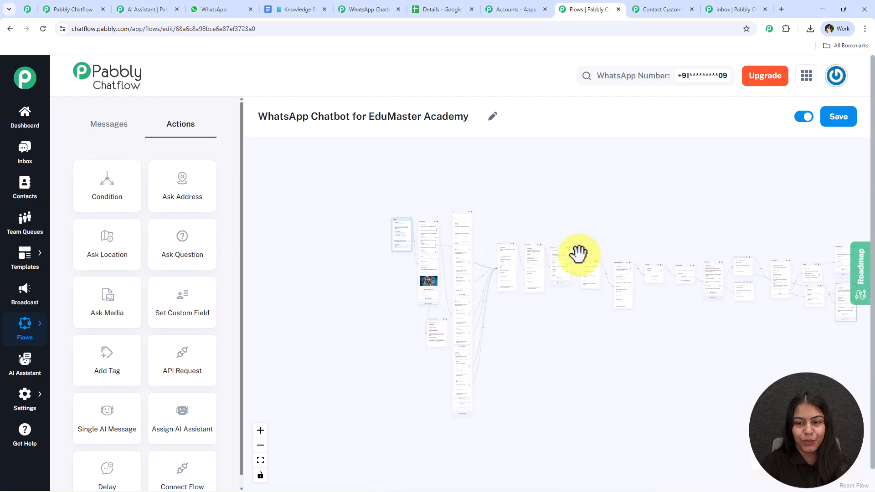
drag(591, 206, 459, 202)
scroll(462, 202, up, 2)
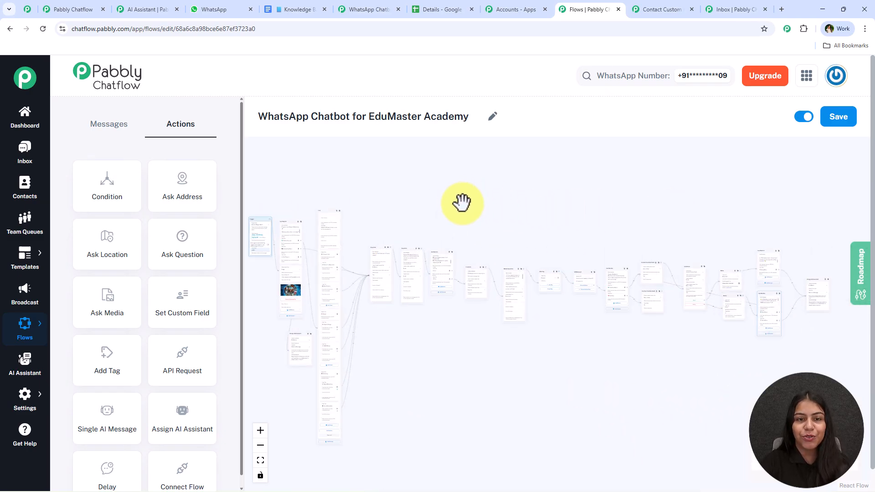
scroll(462, 201, up, 2)
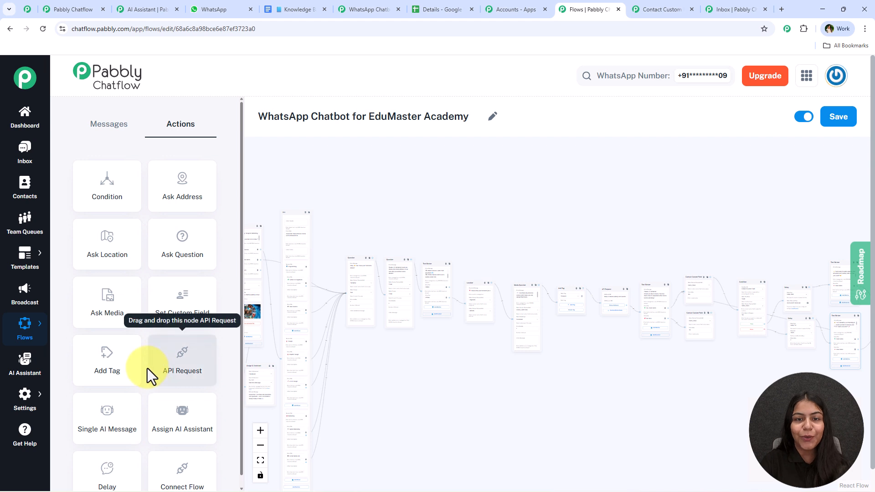
click(109, 127)
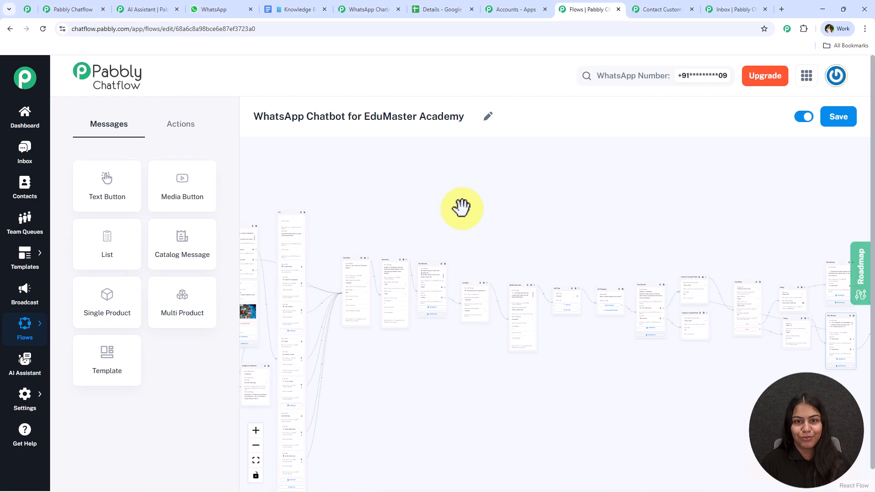
Step: Review the AI Assistant setup, Details spreadsheet and Pabbly Connect workflow, then return to the flow editor
click(143, 9)
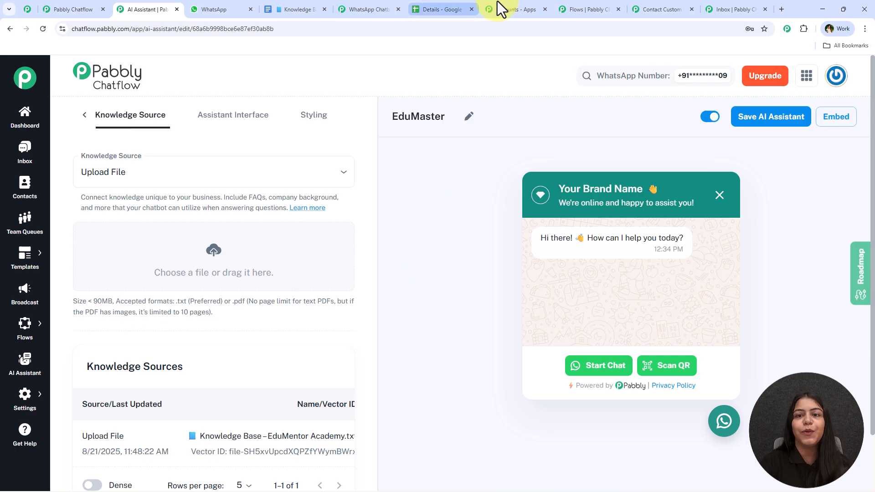
click(448, 2)
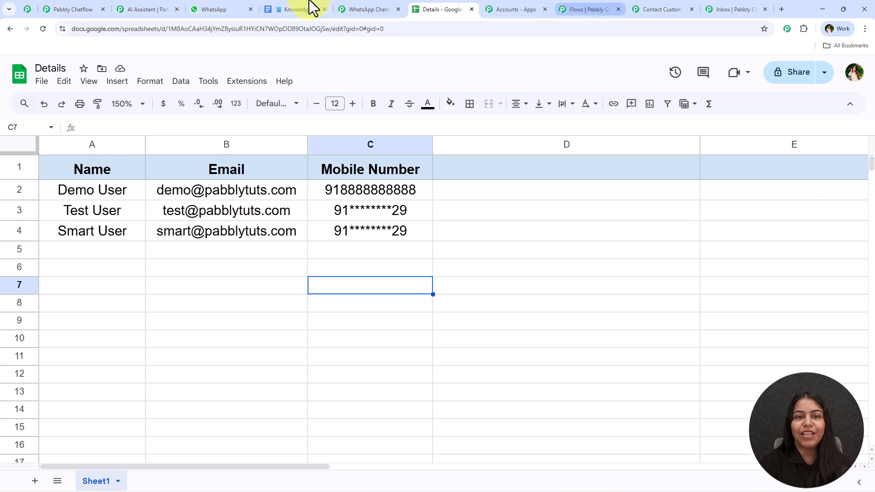
click(373, 8)
click(587, 8)
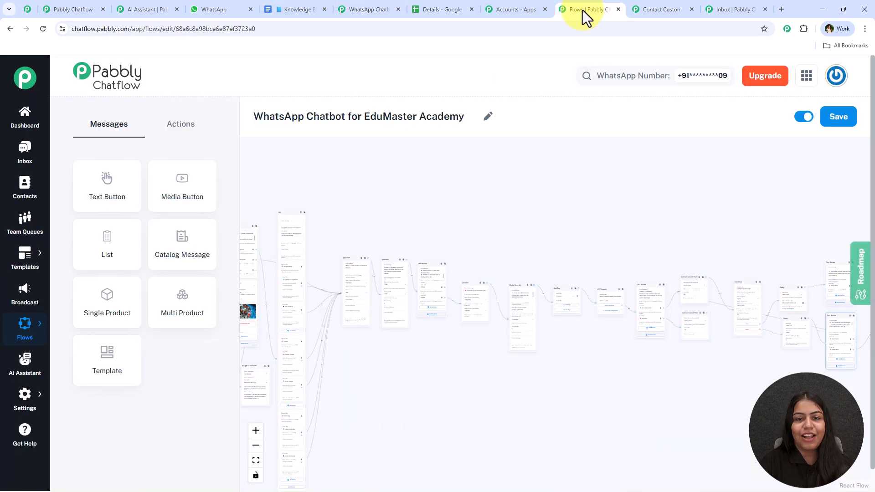